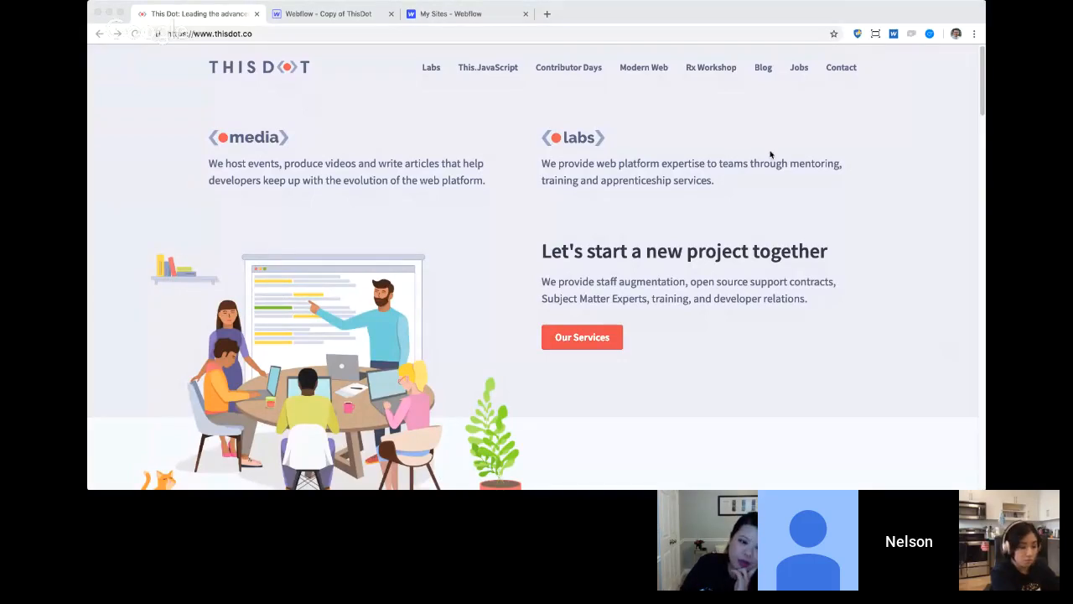
pyautogui.click(985, 65)
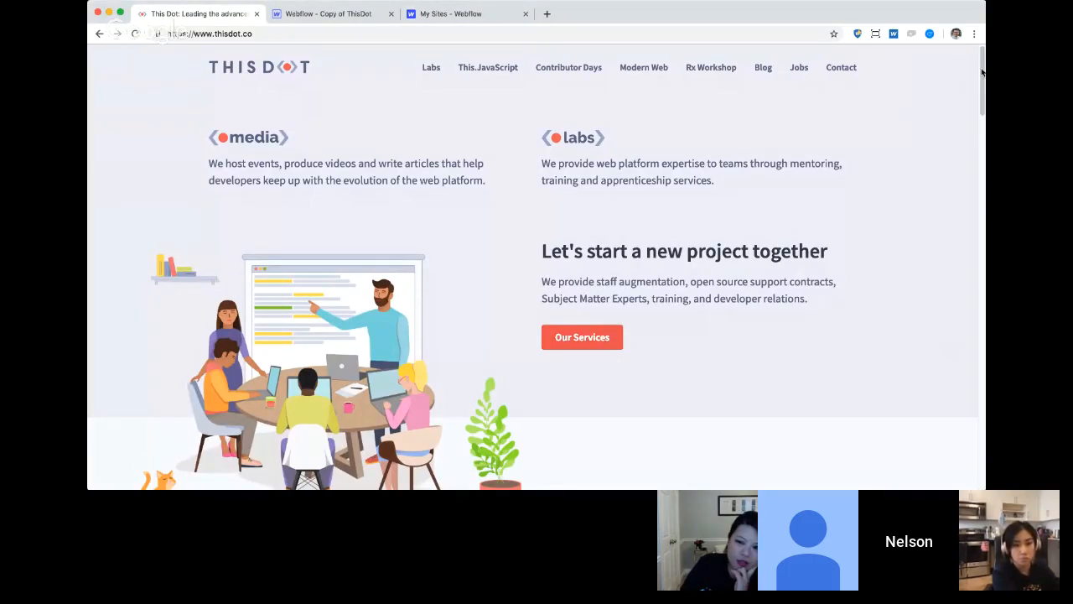
pyautogui.moveTo(981, 73); pyautogui.dragTo(871, 39)
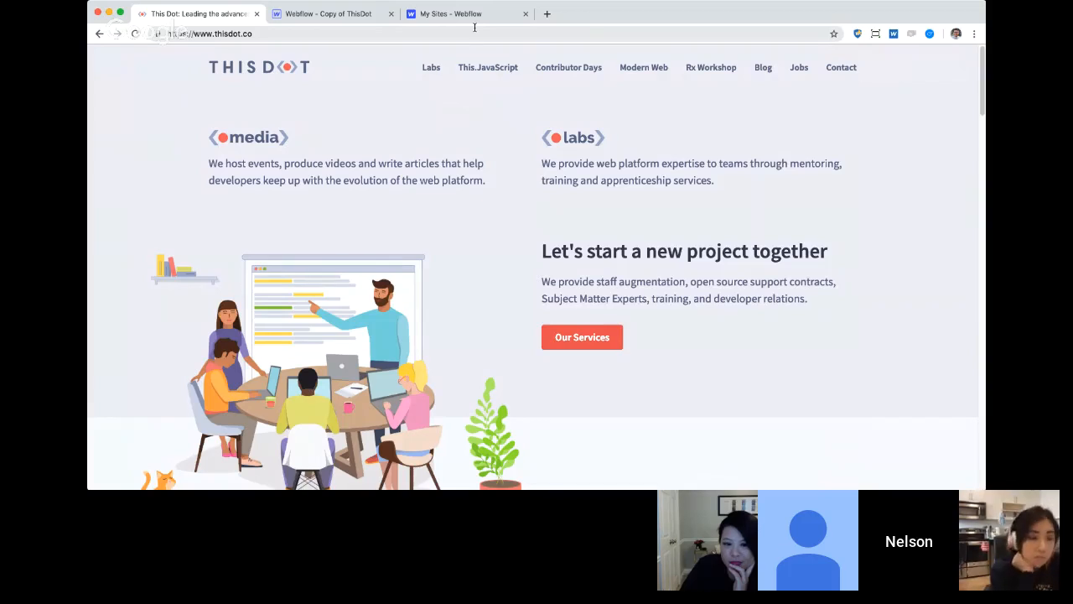
# Step: Open the This Dot site's Contact page and look over its contact form and contact details
pyautogui.click(842, 72)
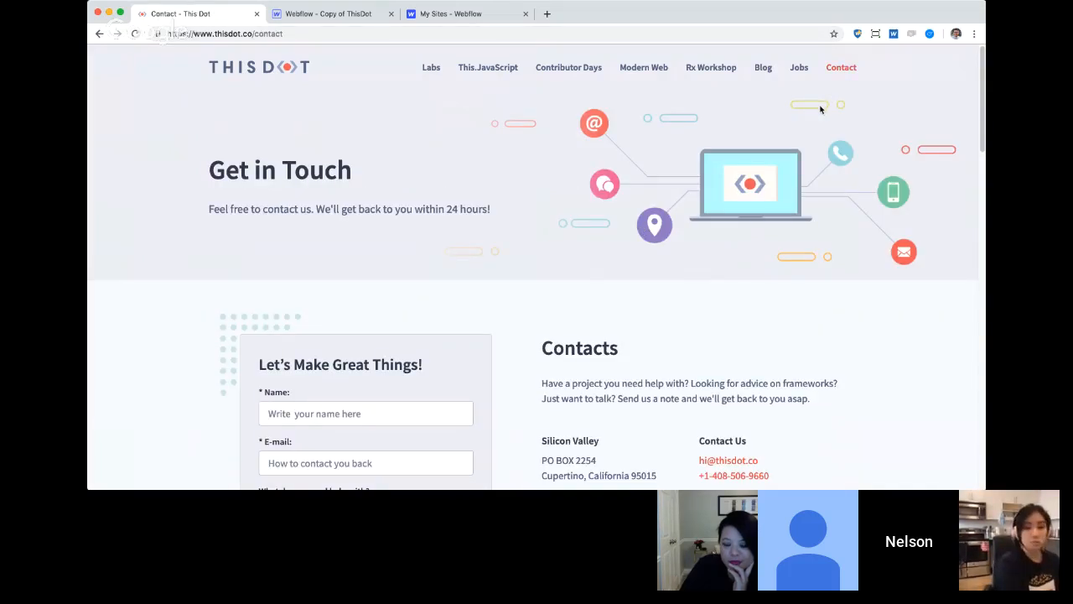
pyautogui.scroll(-3, 681, 210)
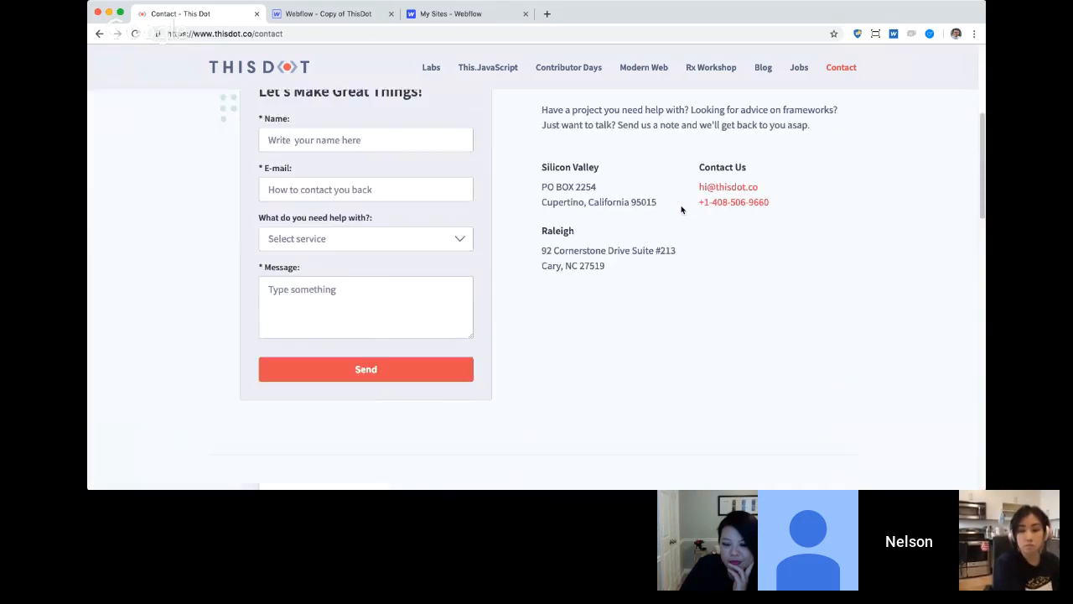
pyautogui.scroll(3, 670, 209)
# Step: Return to the home page, open the "This.JavaScript - State of Performance" event and review its RSVP form and speaker cards
pyautogui.click(289, 67)
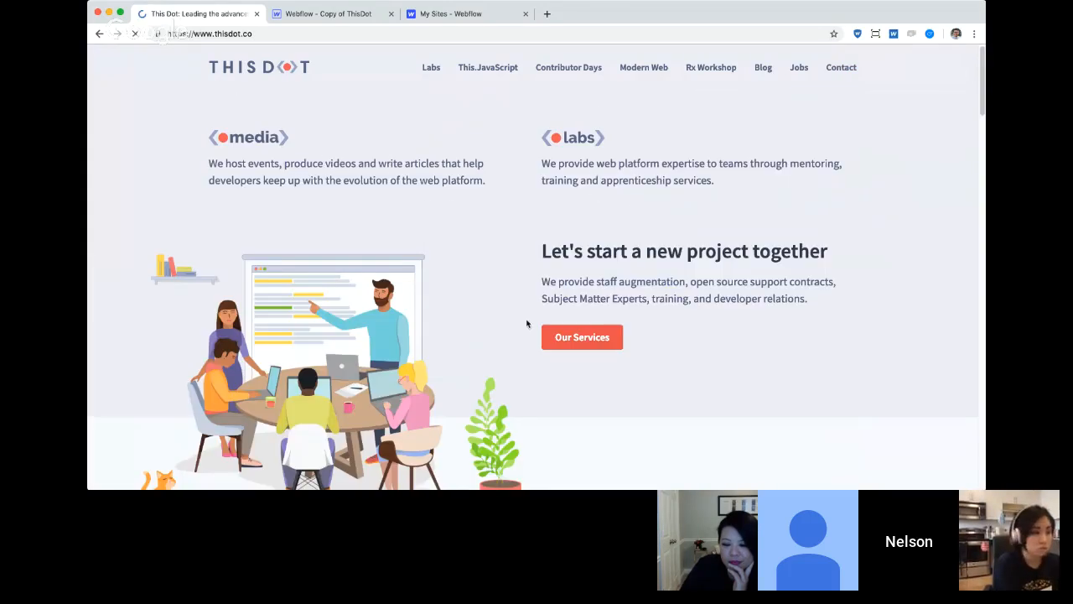
pyautogui.scroll(-5, 540, 331)
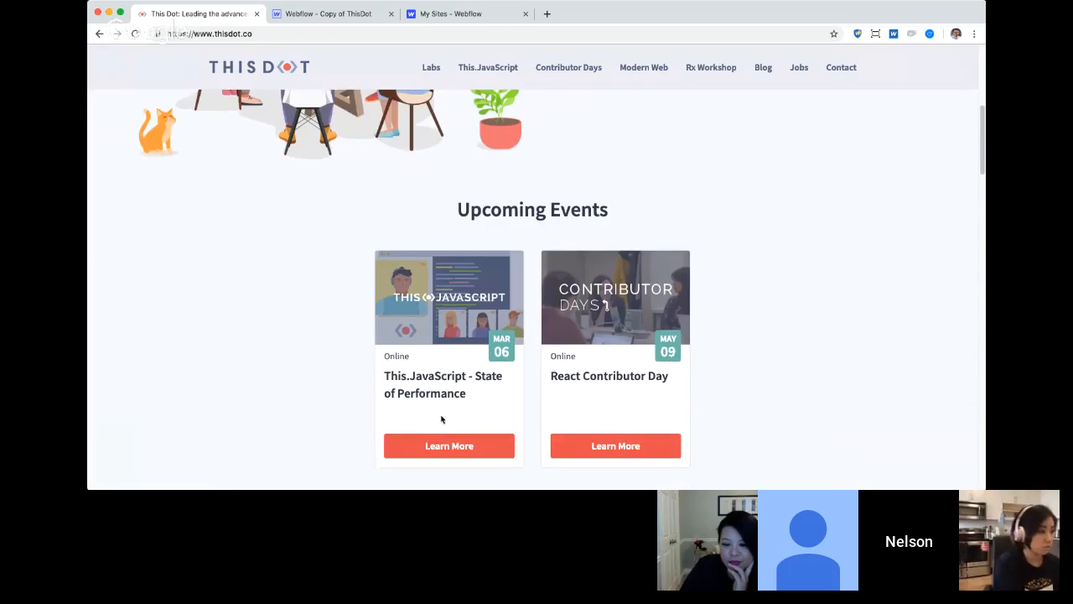
pyautogui.click(442, 446)
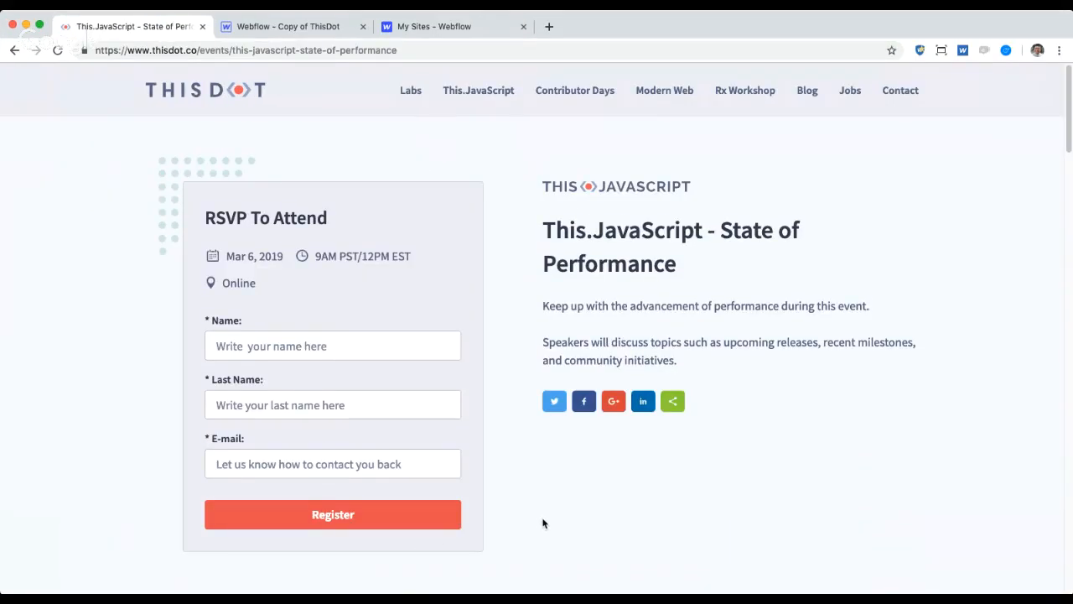
pyautogui.scroll(-3, 545, 520)
pyautogui.scroll(-10, 552, 520)
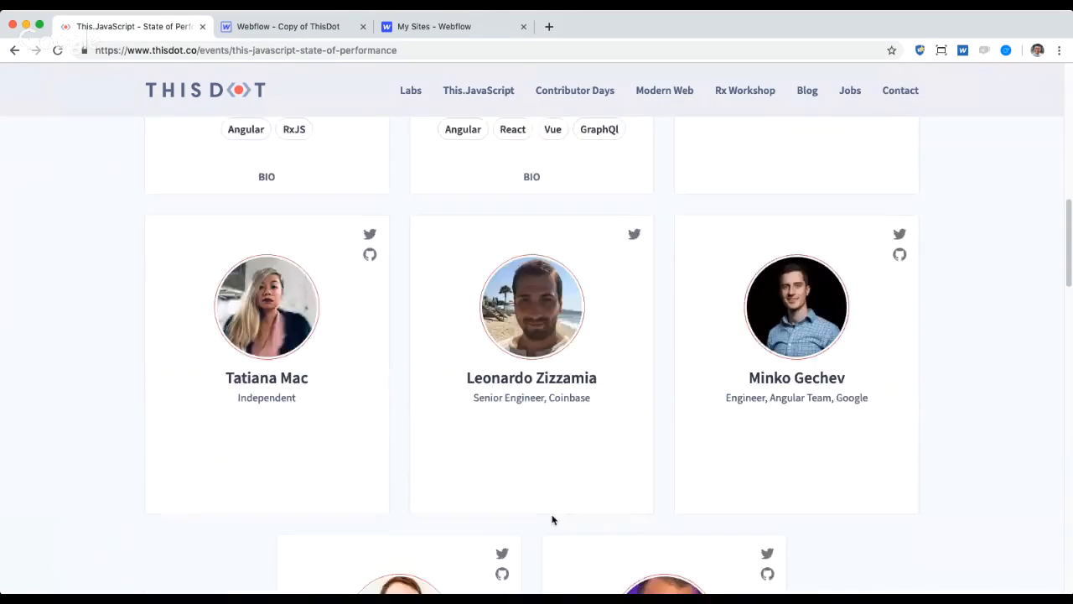
pyautogui.scroll(7, 553, 520)
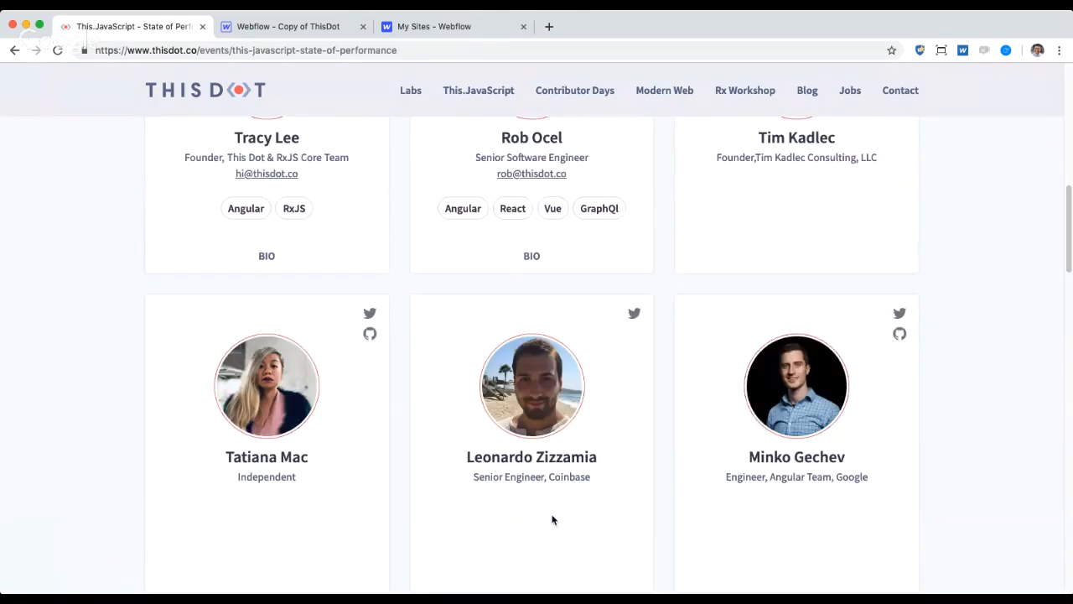
pyautogui.scroll(5, 552, 520)
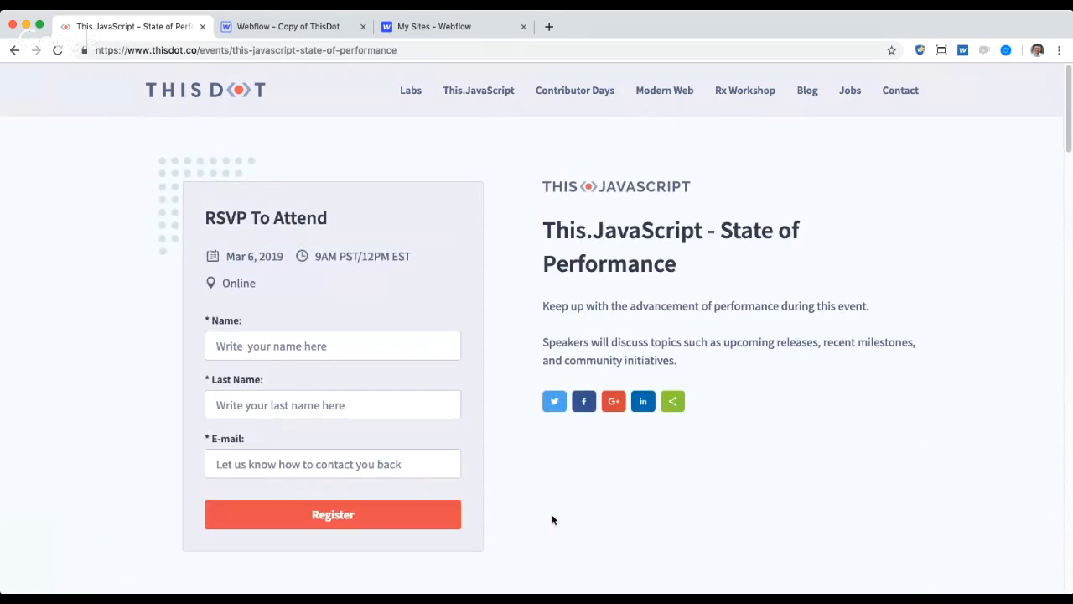
# Step: View the Labs page, return to the home page and review the "React Contributor Day" event page
pyautogui.click(411, 90)
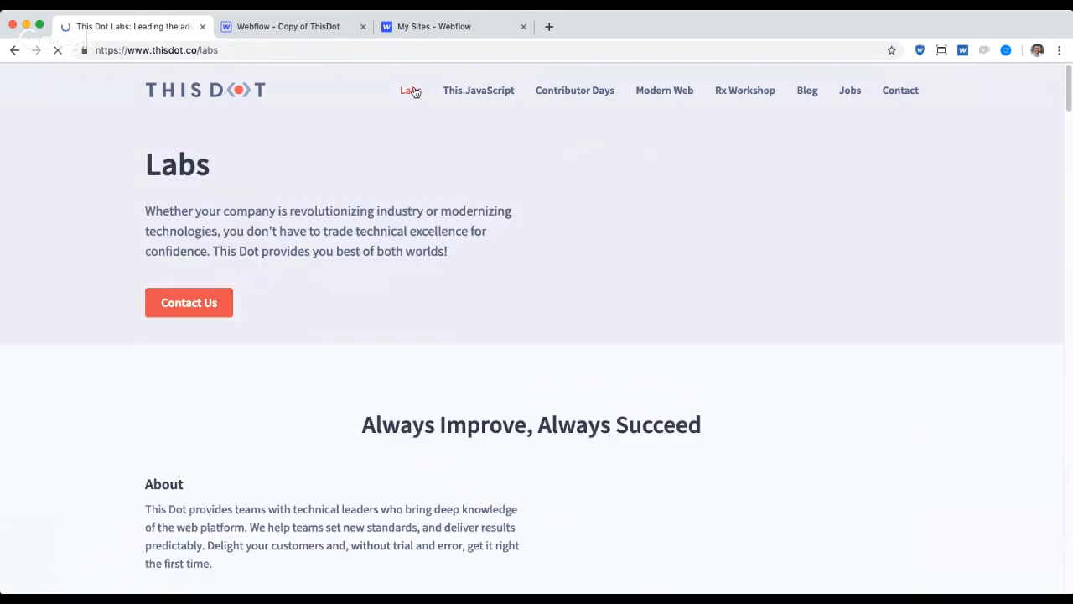
pyautogui.click(237, 87)
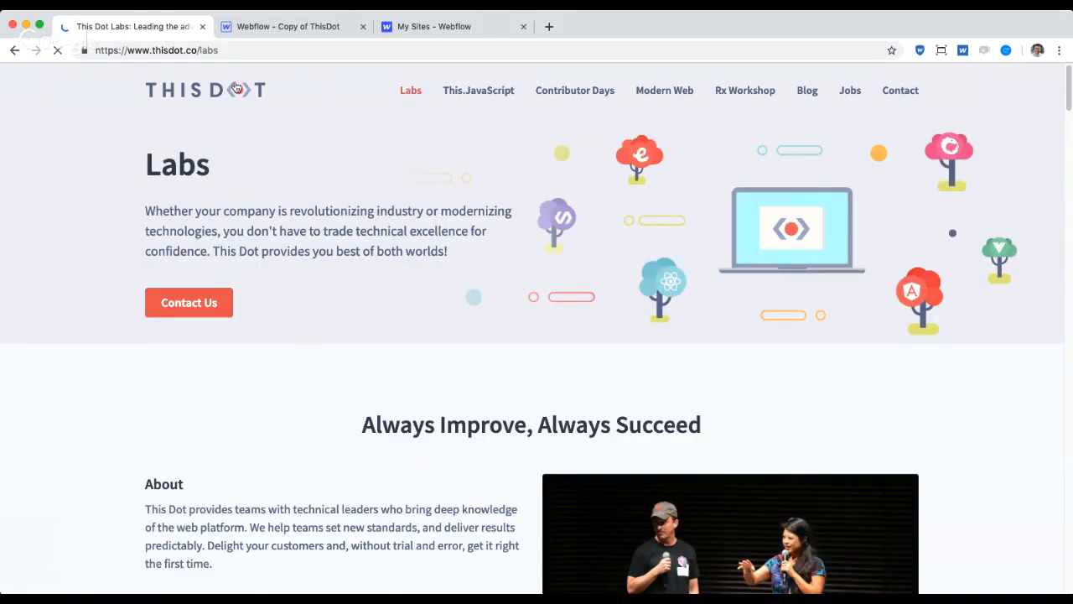
pyautogui.scroll(-10, 443, 343)
pyautogui.scroll(-2, 610, 218)
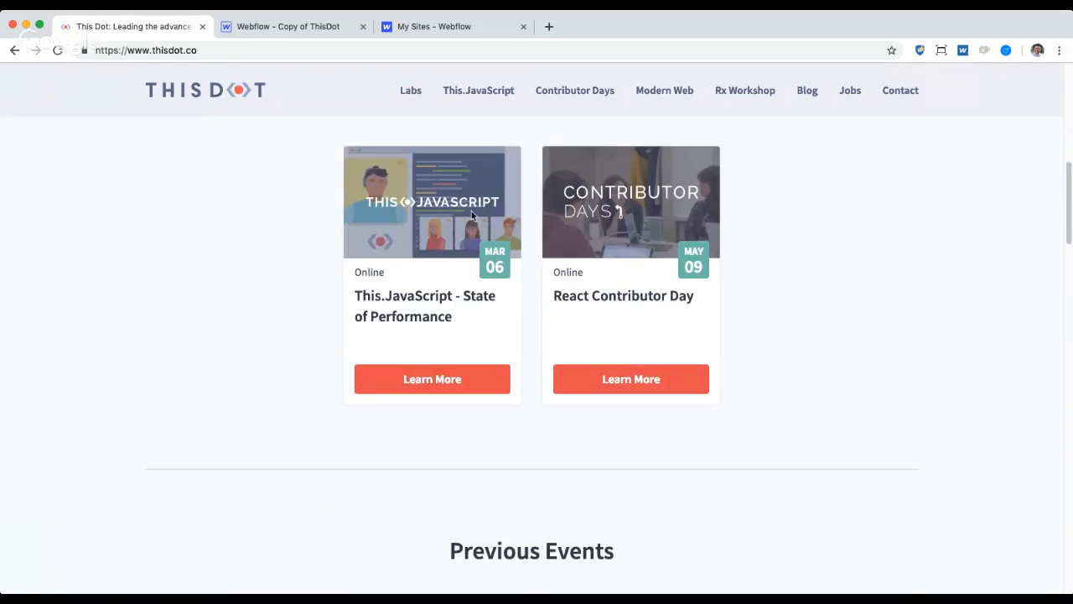
pyautogui.click(591, 386)
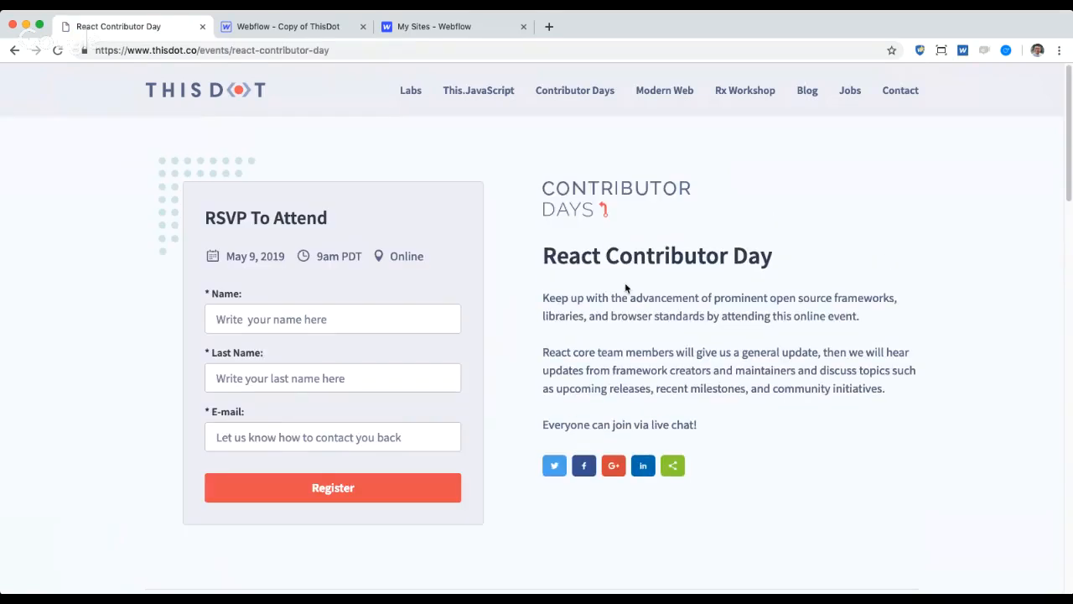
pyautogui.scroll(-5, 503, 358)
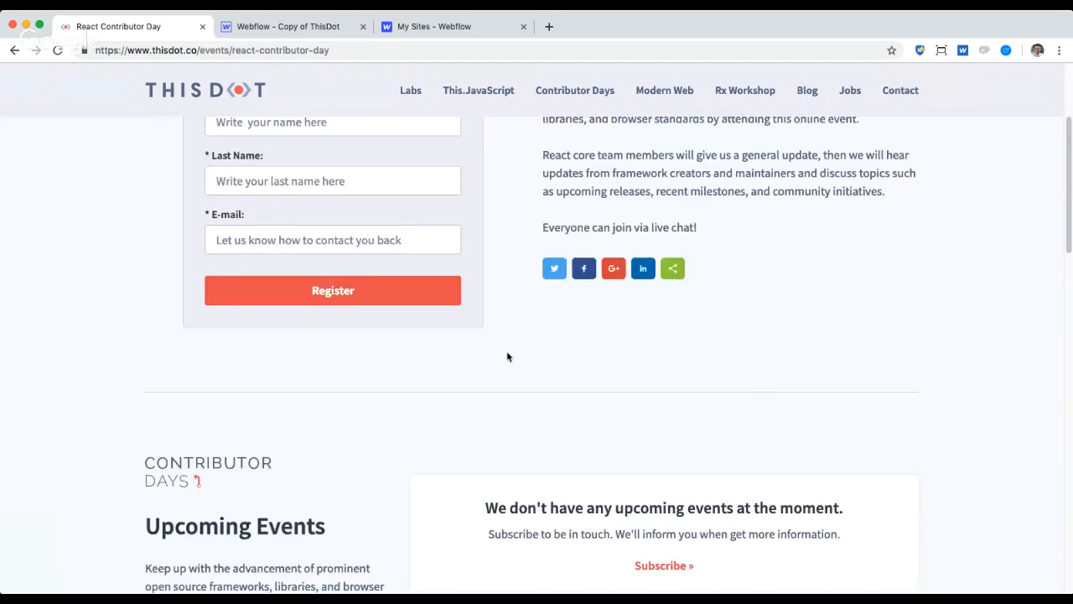
pyautogui.scroll(5, 508, 356)
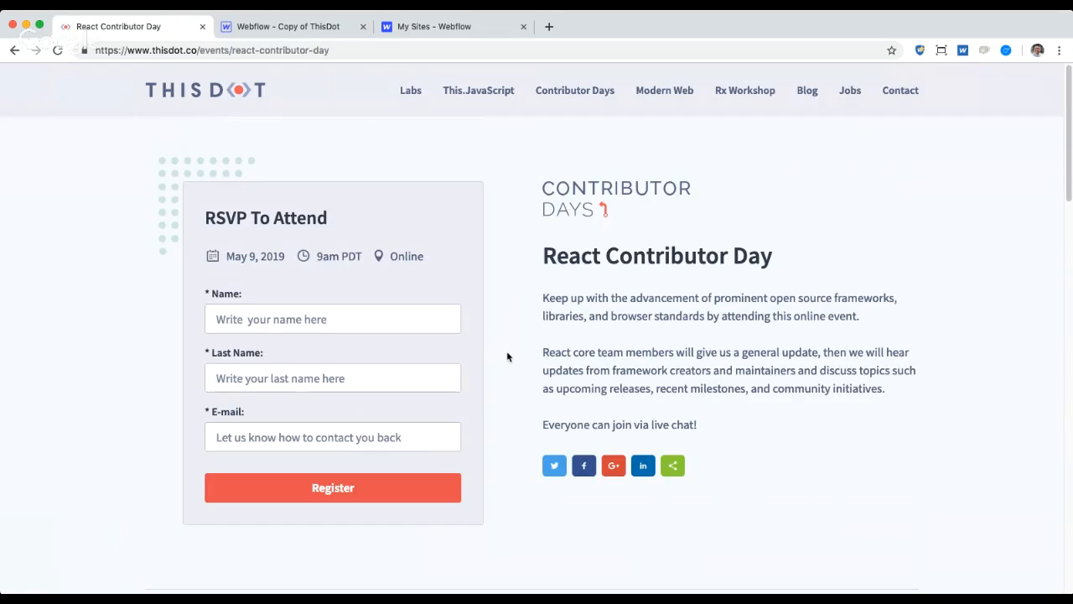
# Step: Switch to the "Copy of ThisDot" project in the Webflow Designer and show its list of pages
pyautogui.click(321, 32)
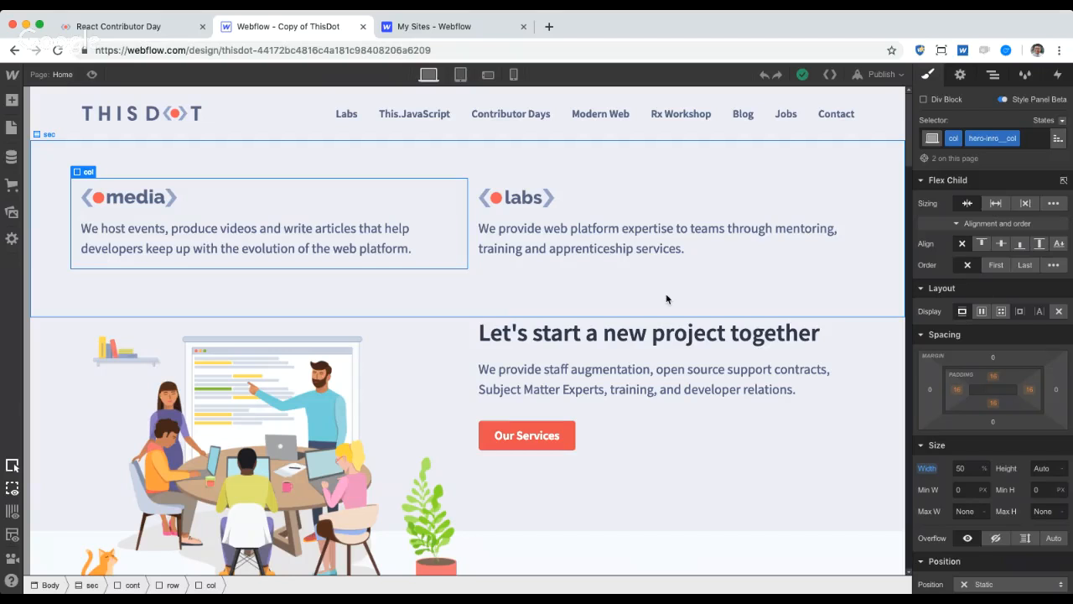
pyautogui.click(11, 128)
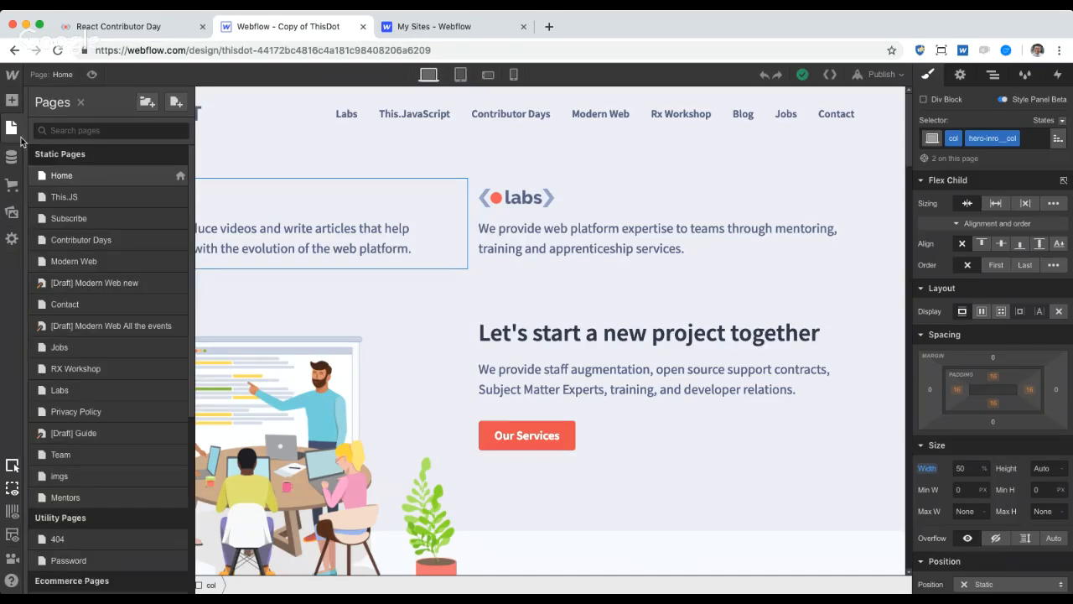
# Step: Start a new static page and name it "Media"
pyautogui.click(176, 102)
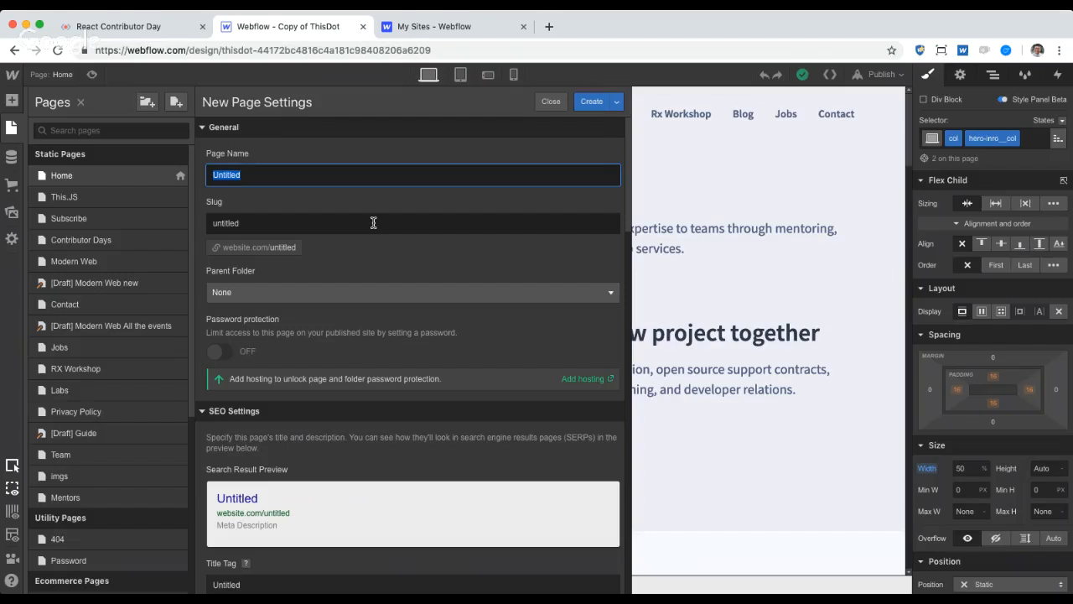
pyautogui.write('Medoia')
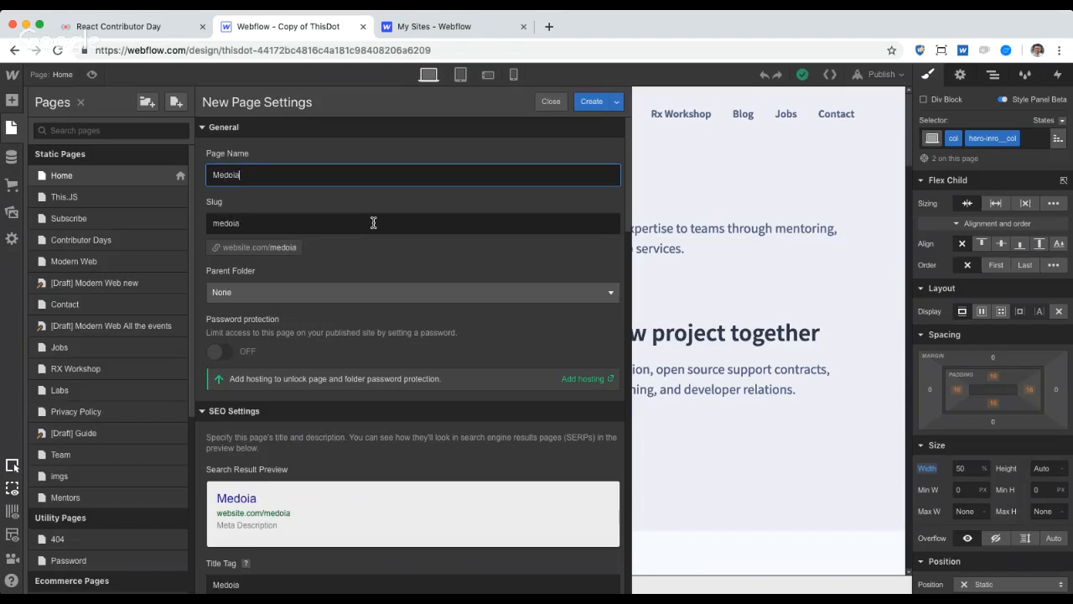
pyautogui.press('BackSpace')
pyautogui.press('BackSpace')
pyautogui.press('BackSpace')
pyautogui.write('ia')
# Step: Look through the new page's SEO, Open Graph, site search and custom code settings, and create the Media page
pyautogui.scroll(-2, 343, 357)
pyautogui.scroll(-6, 343, 357)
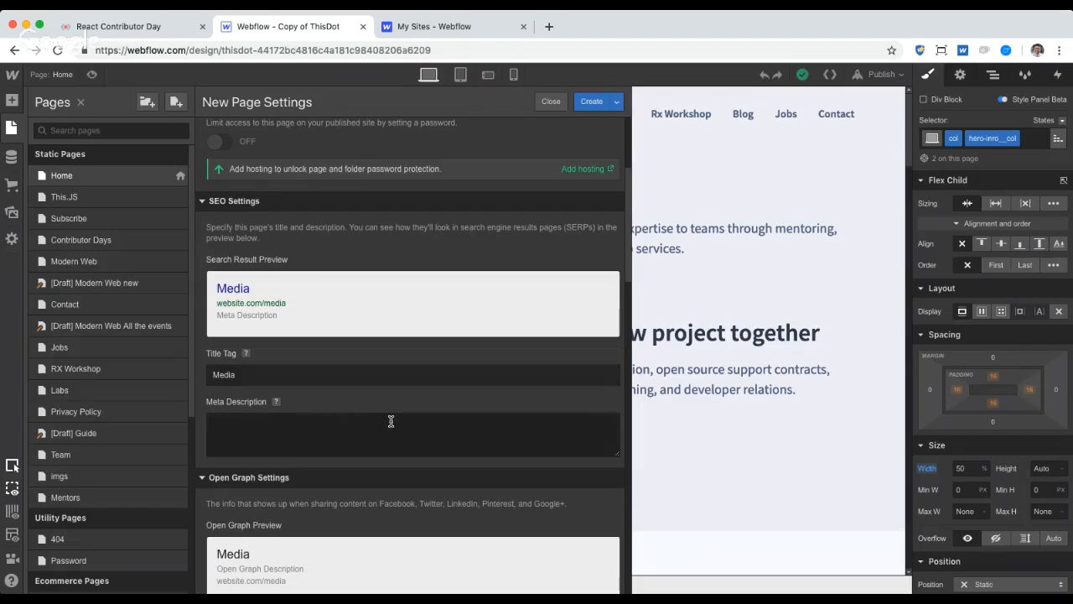
pyautogui.scroll(-12, 391, 421)
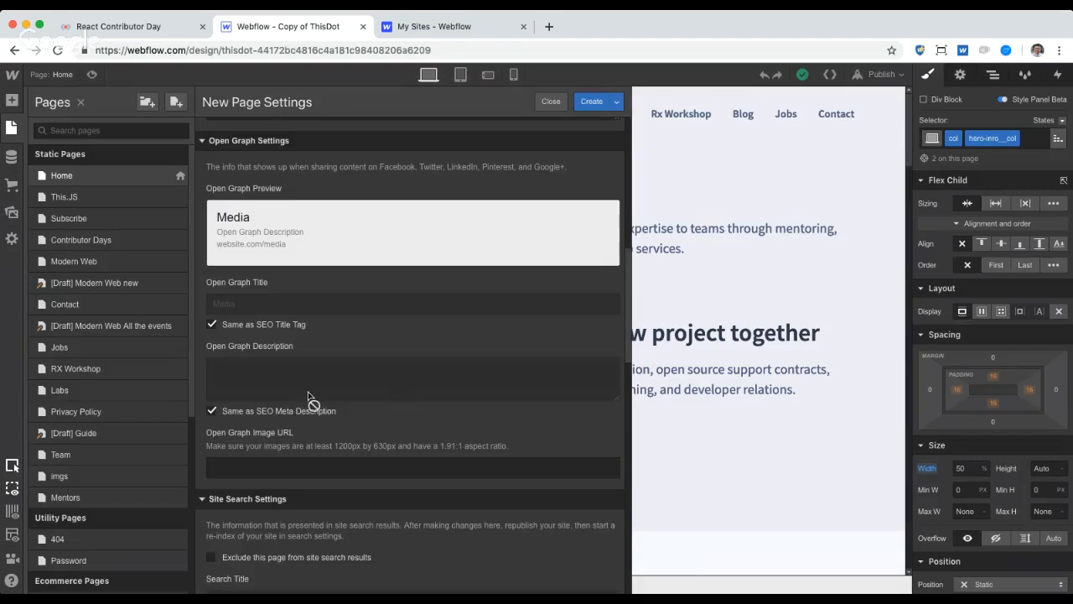
pyautogui.scroll(-4, 364, 457)
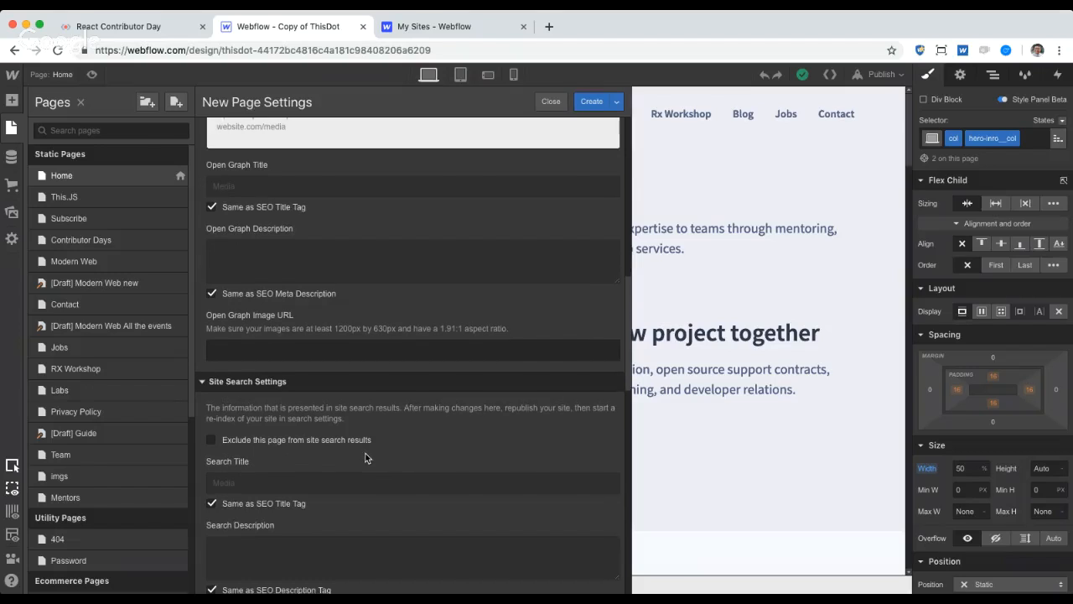
pyautogui.scroll(-3, 367, 459)
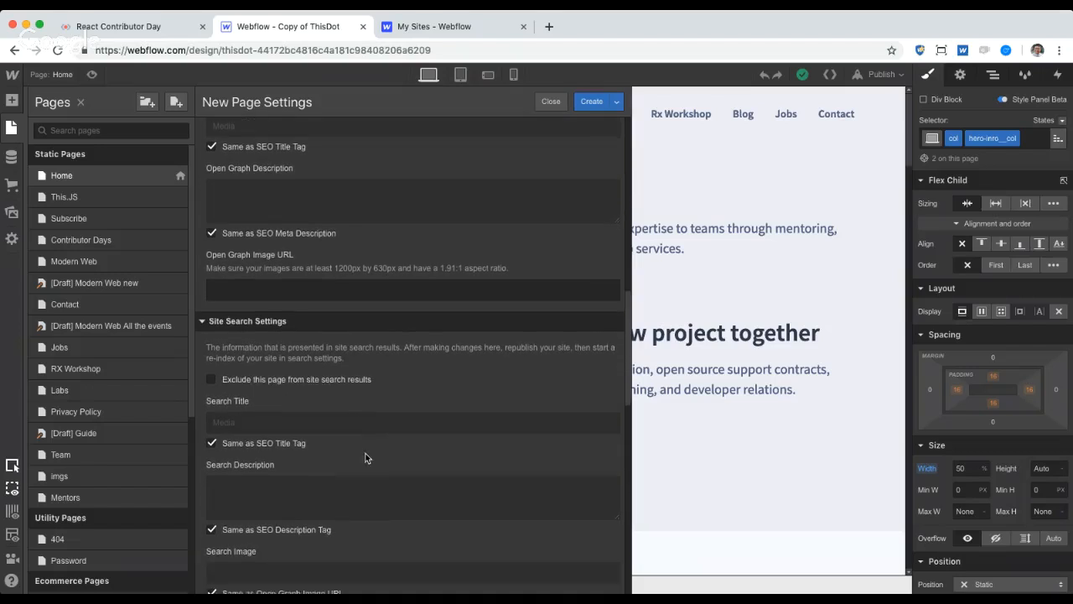
pyautogui.scroll(-4, 399, 476)
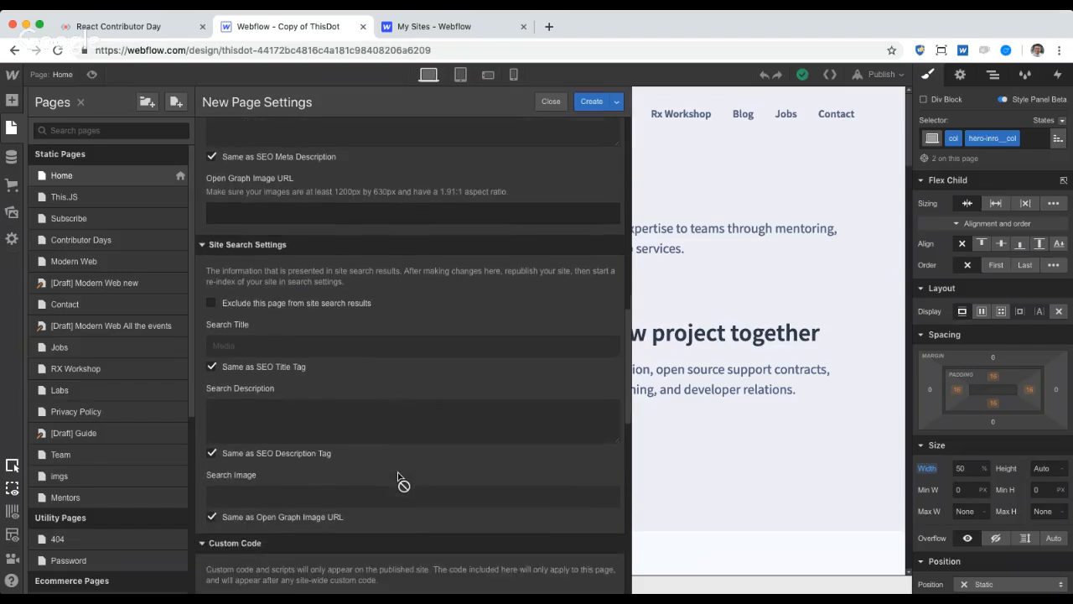
pyautogui.scroll(-10, 398, 477)
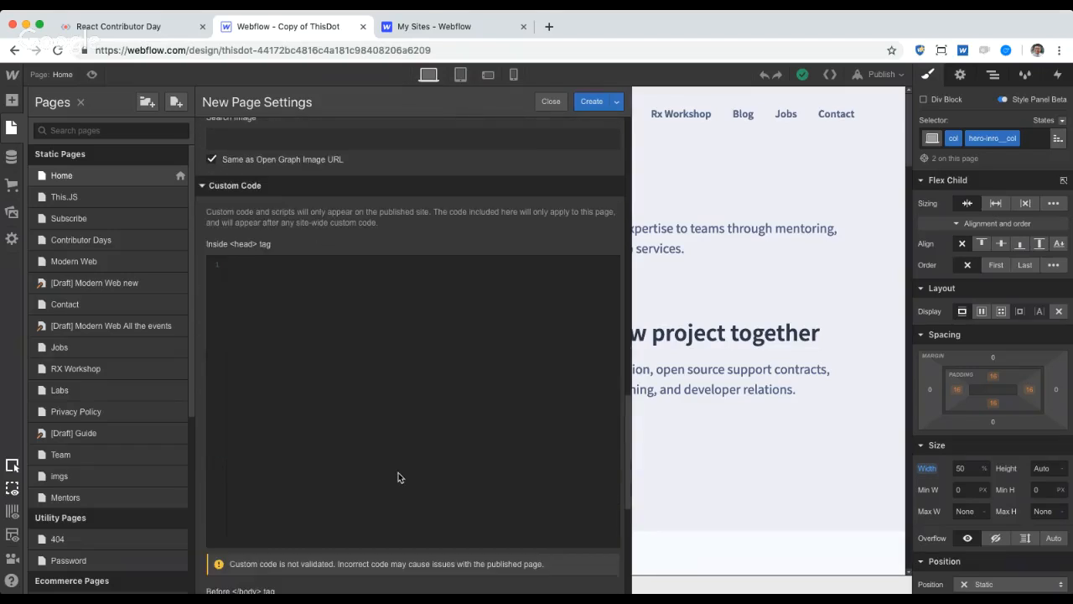
pyautogui.scroll(-8, 426, 484)
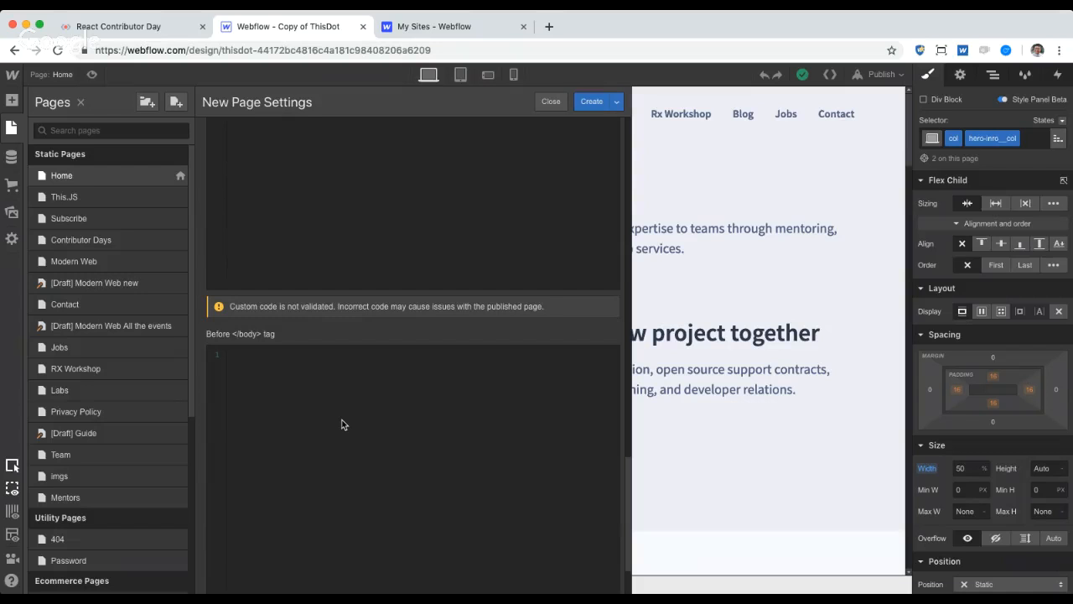
pyautogui.click(590, 102)
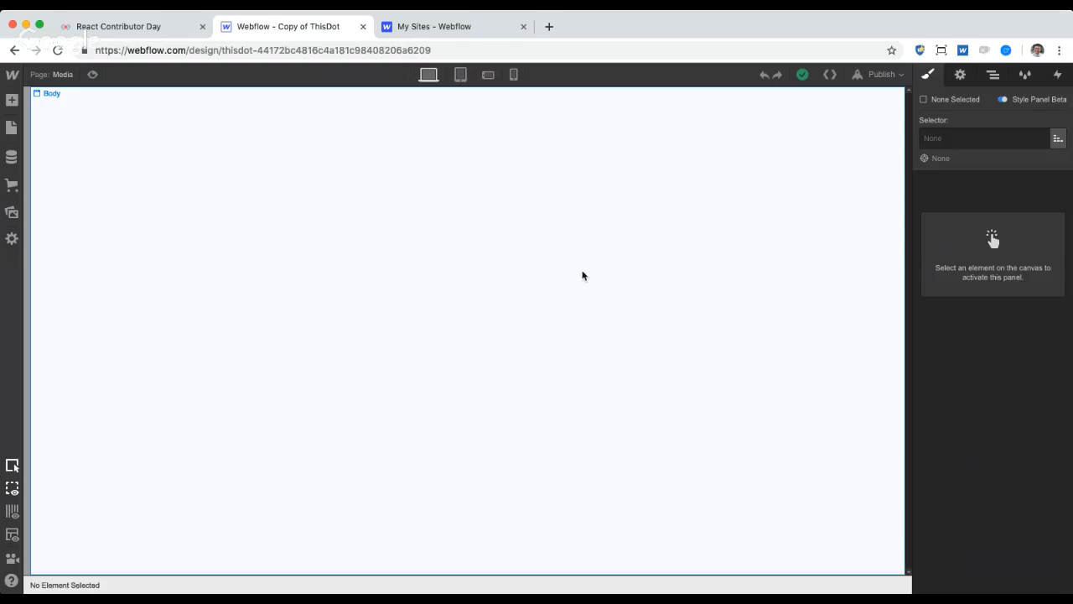
# Step: Delete the blank Media page from the project
pyautogui.click(58, 74)
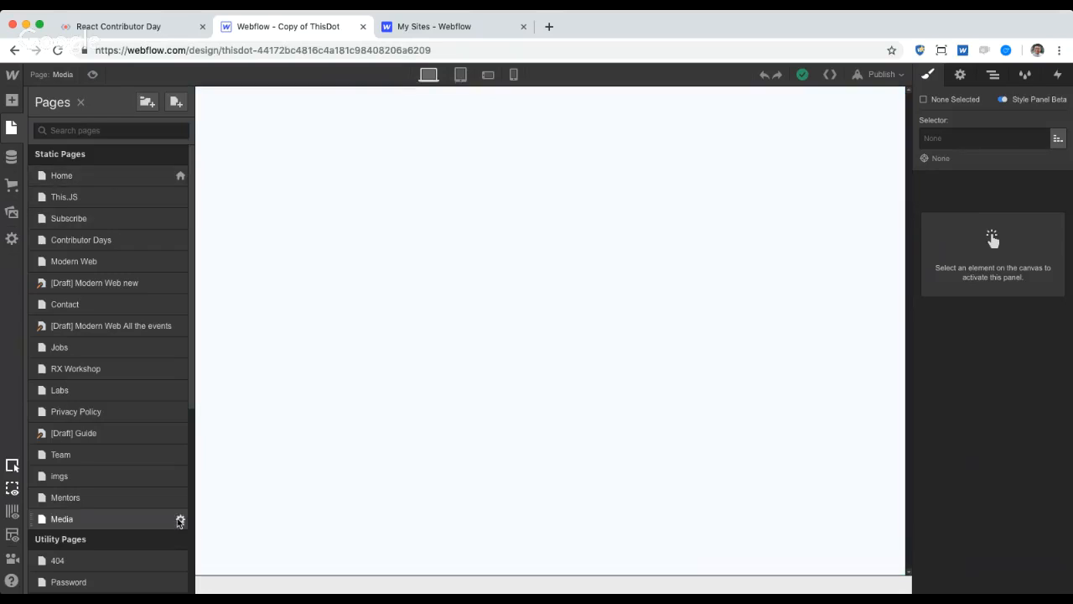
pyautogui.click(179, 521)
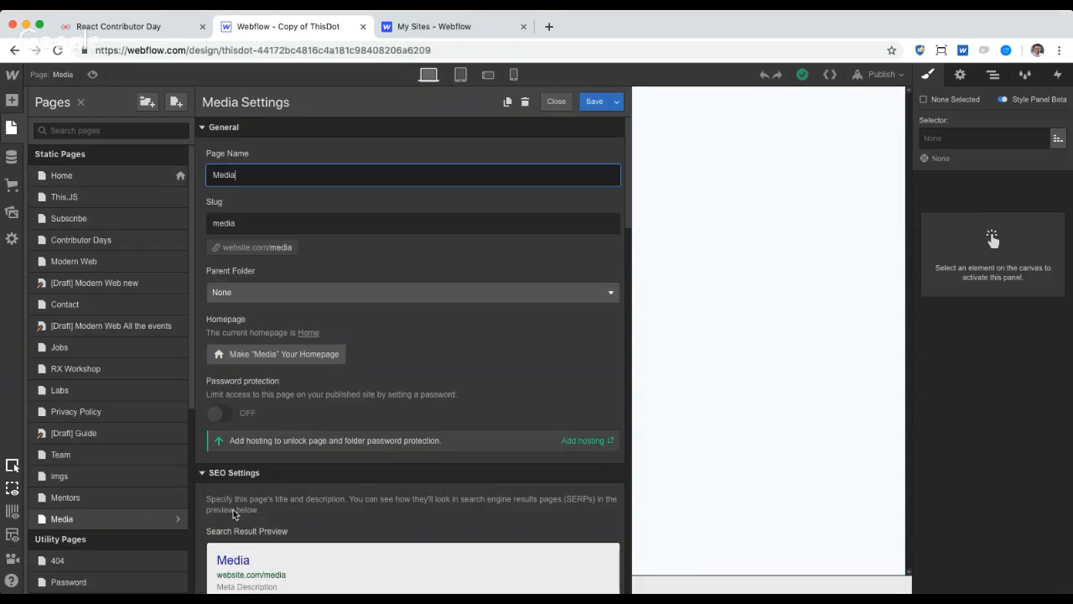
pyautogui.click(526, 102)
pyautogui.click(676, 369)
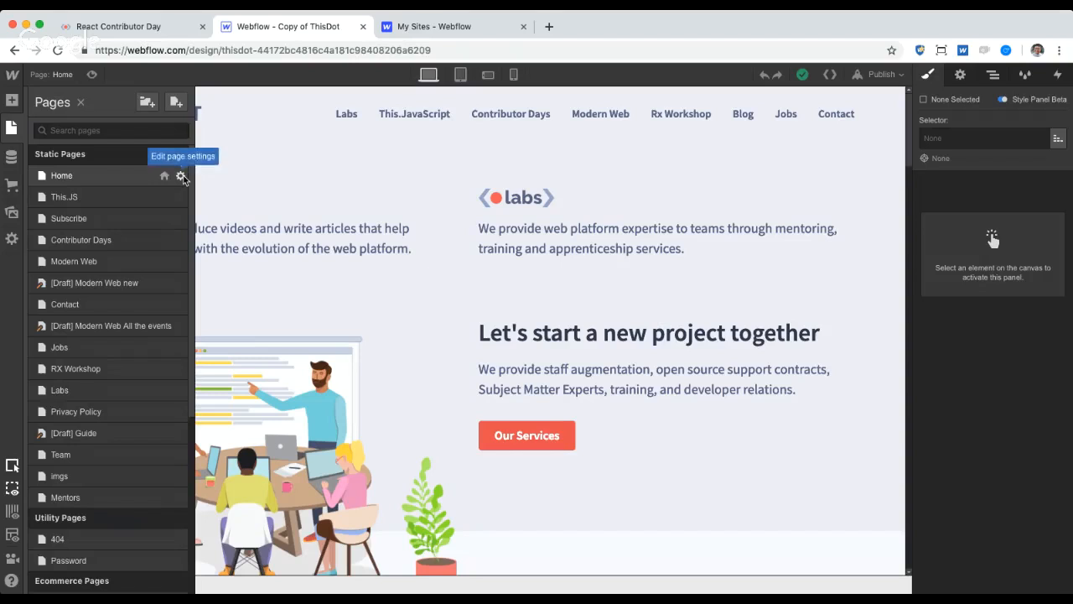
pyautogui.click(181, 175)
pyautogui.click(524, 101)
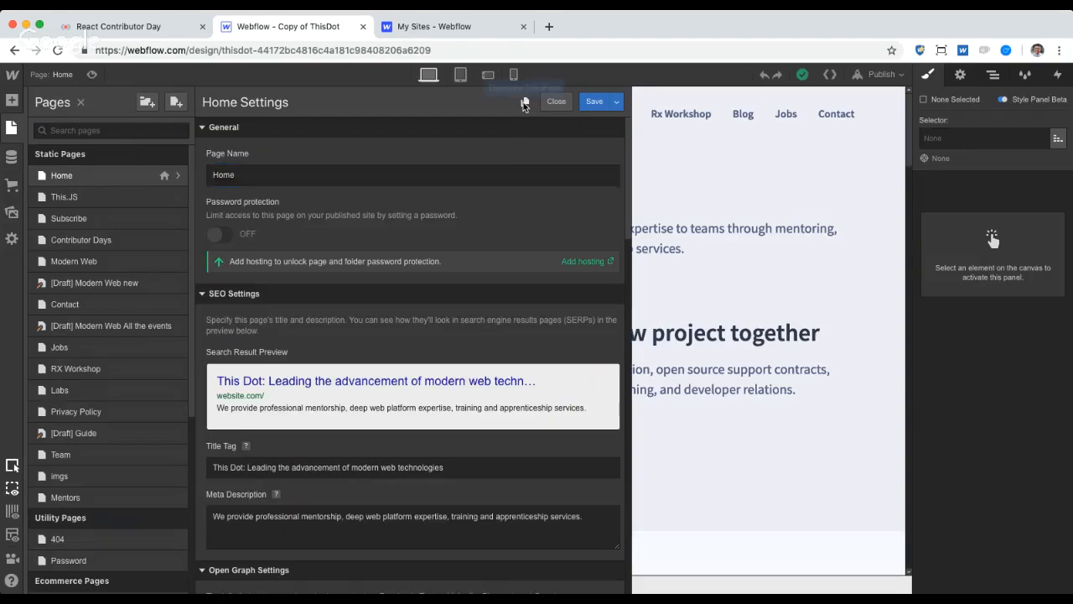
pyautogui.click(549, 102)
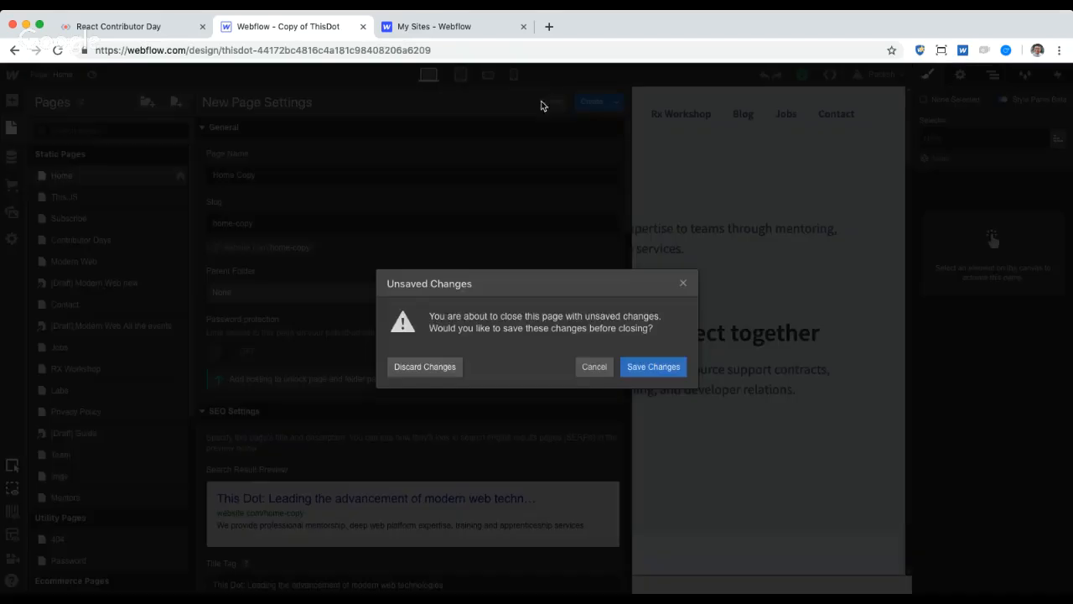
pyautogui.click(424, 367)
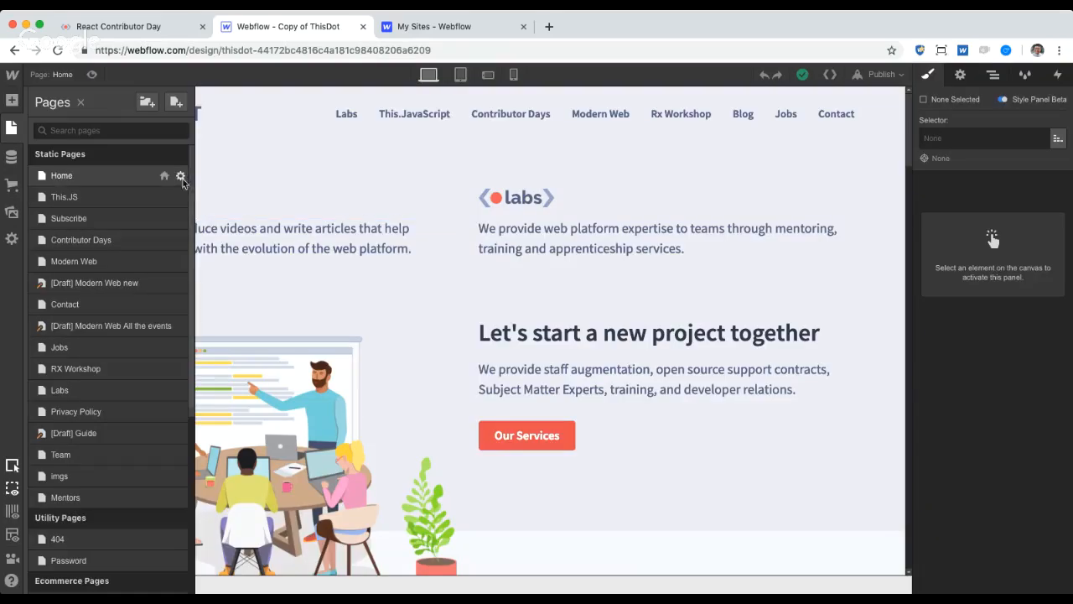
# Step: Duplicate the Home page as a new page named "Media" and check it in the list of pages
pyautogui.click(180, 176)
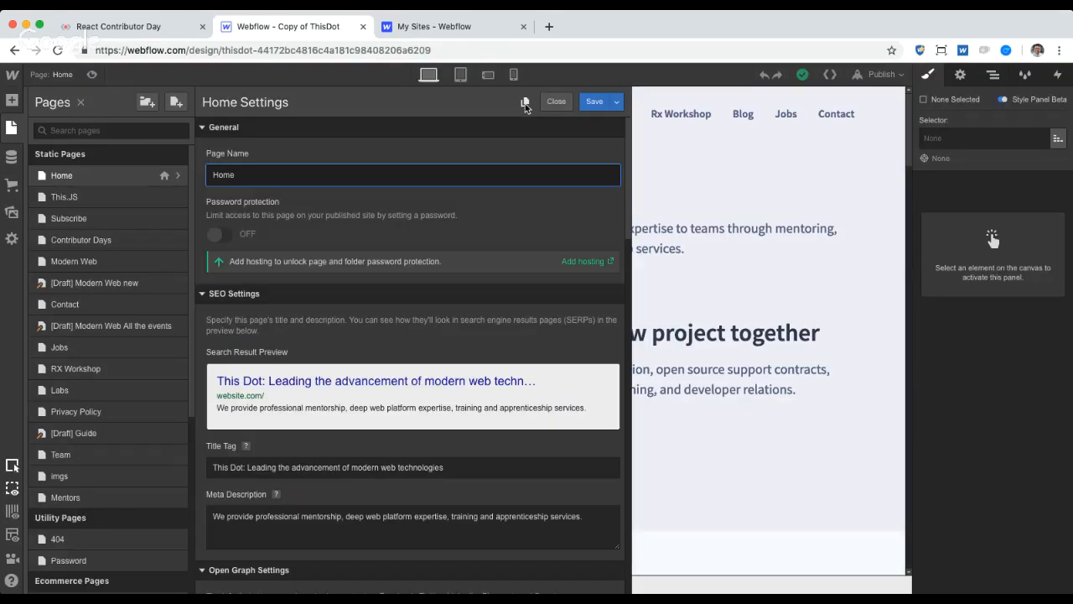
pyautogui.click(525, 103)
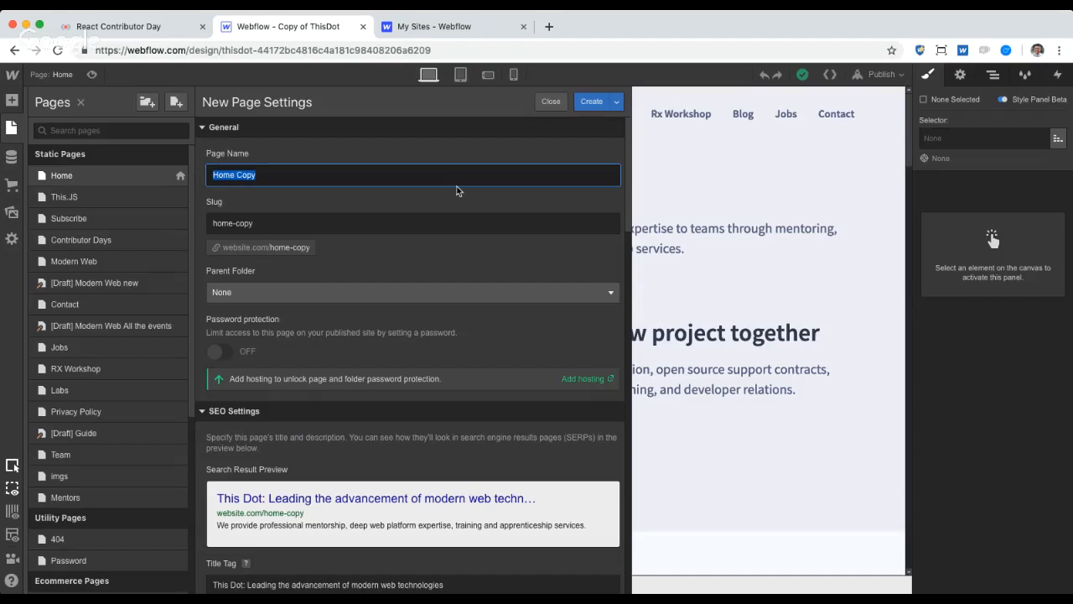
pyautogui.write('Media')
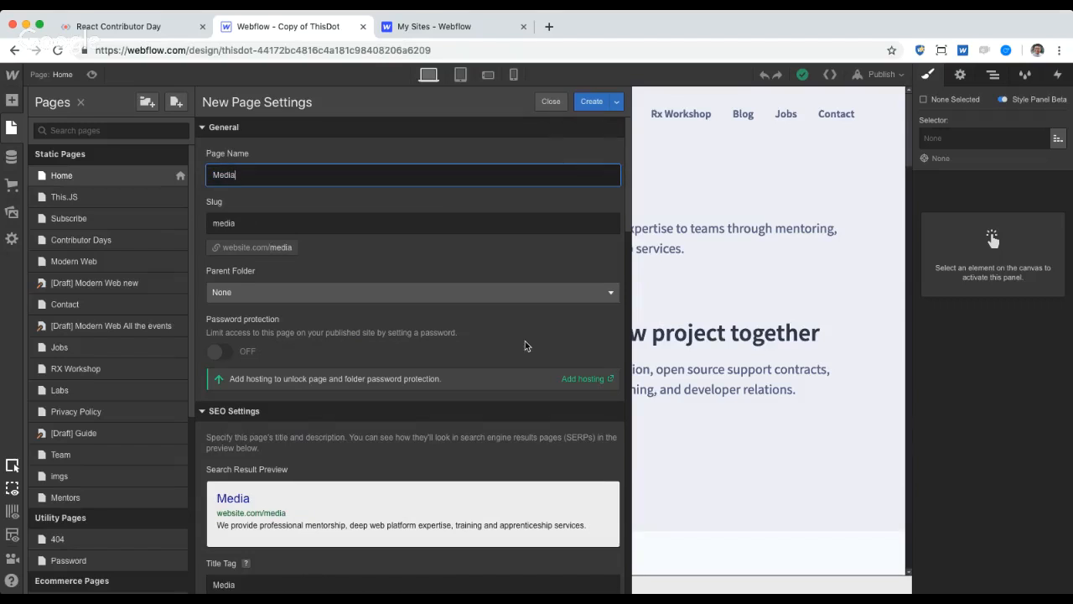
pyautogui.scroll(-5, 524, 344)
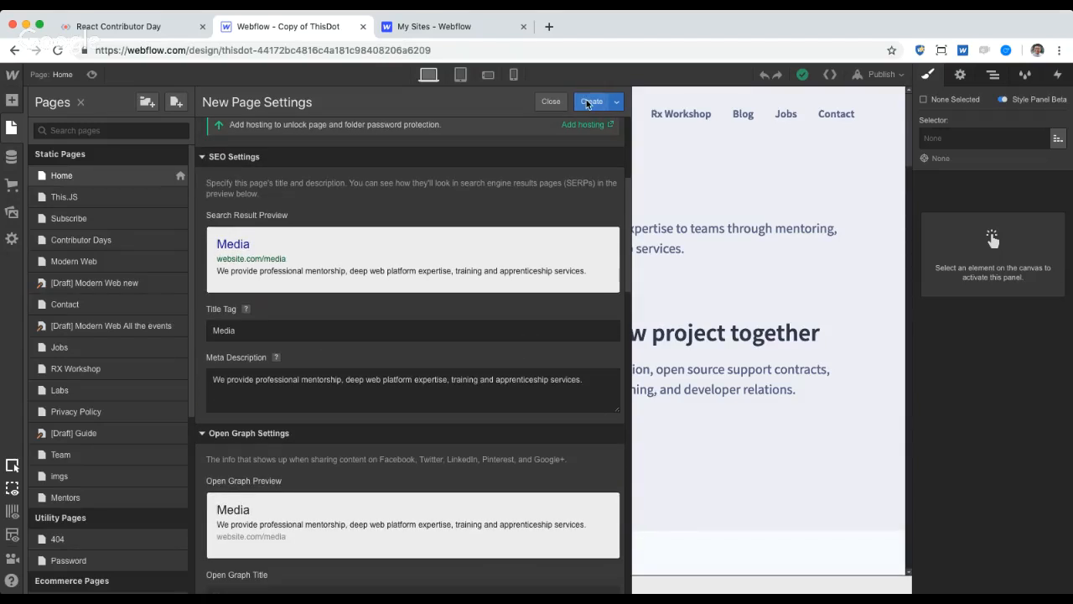
pyautogui.click(589, 101)
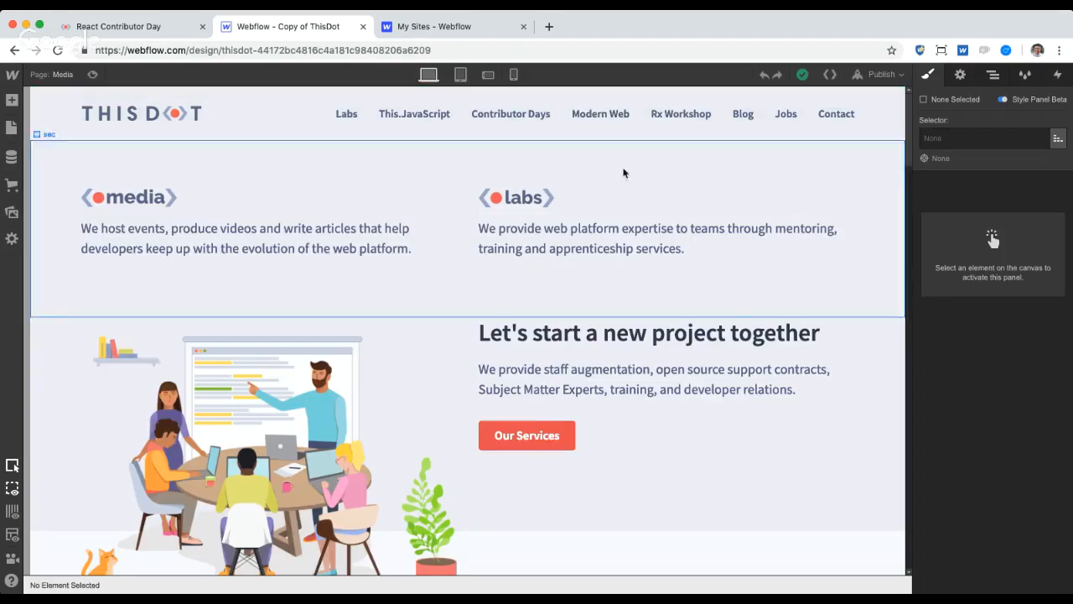
pyautogui.click(57, 75)
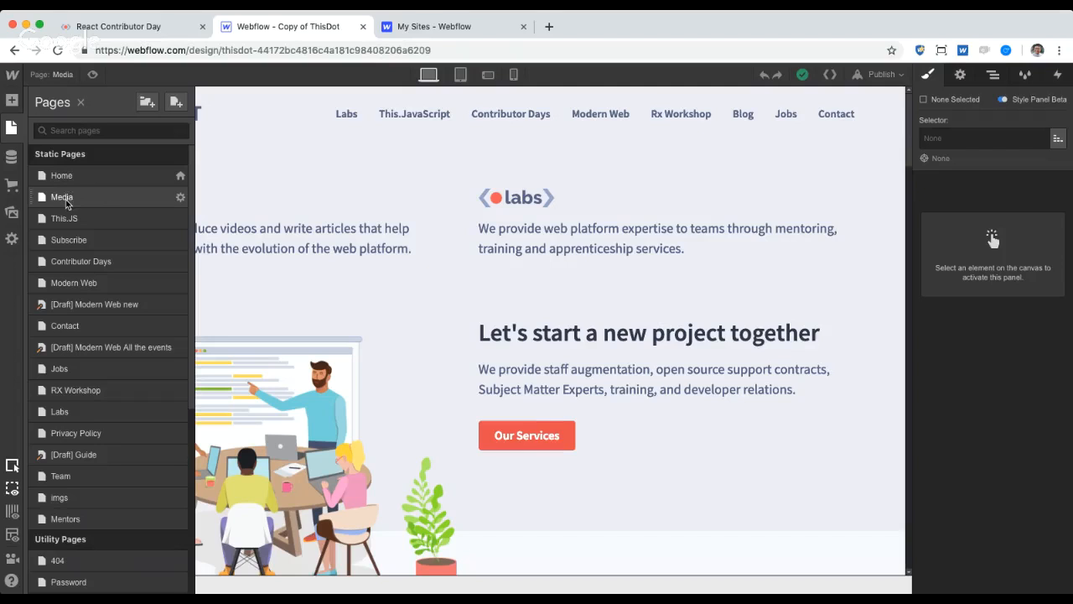
# Step: Delete the intro section holding the media and labs columns from the Media page
pyautogui.click(722, 222)
pyautogui.click(722, 224)
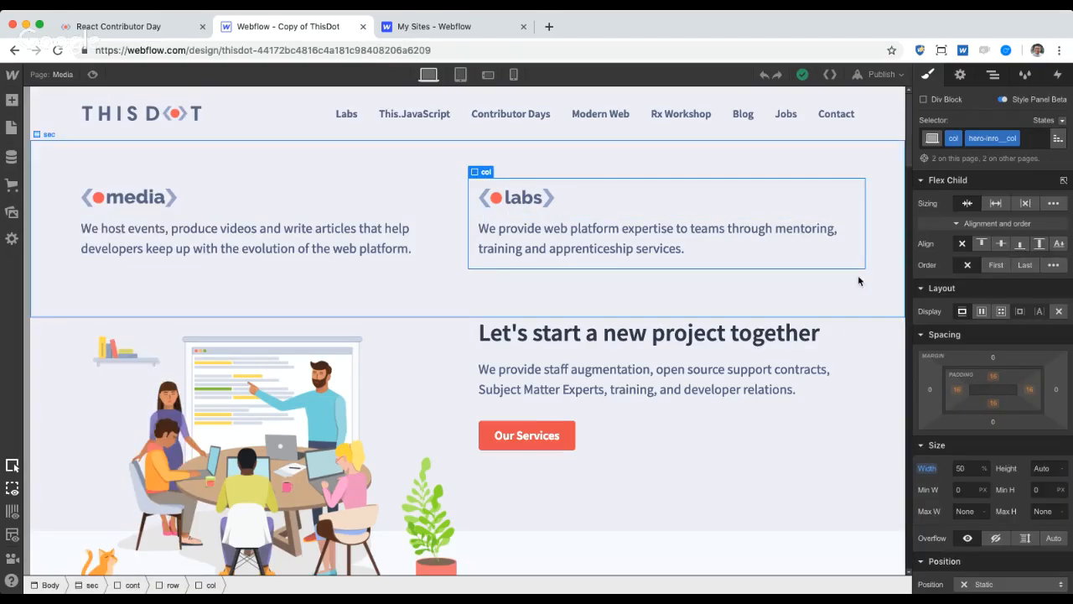
pyautogui.scroll(-1, 857, 275)
pyautogui.click(993, 74)
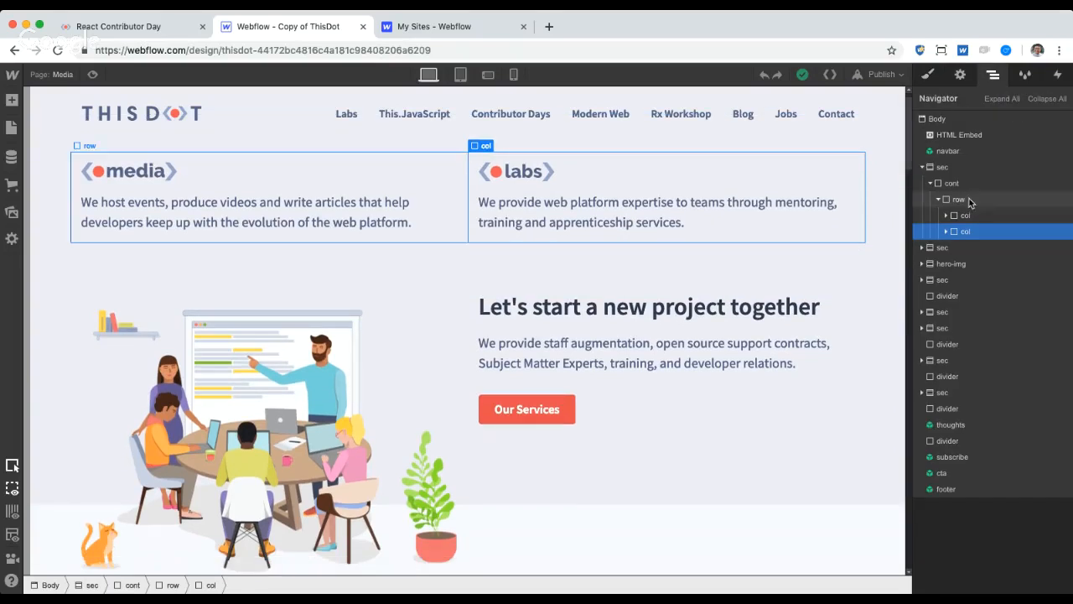
pyautogui.click(958, 169)
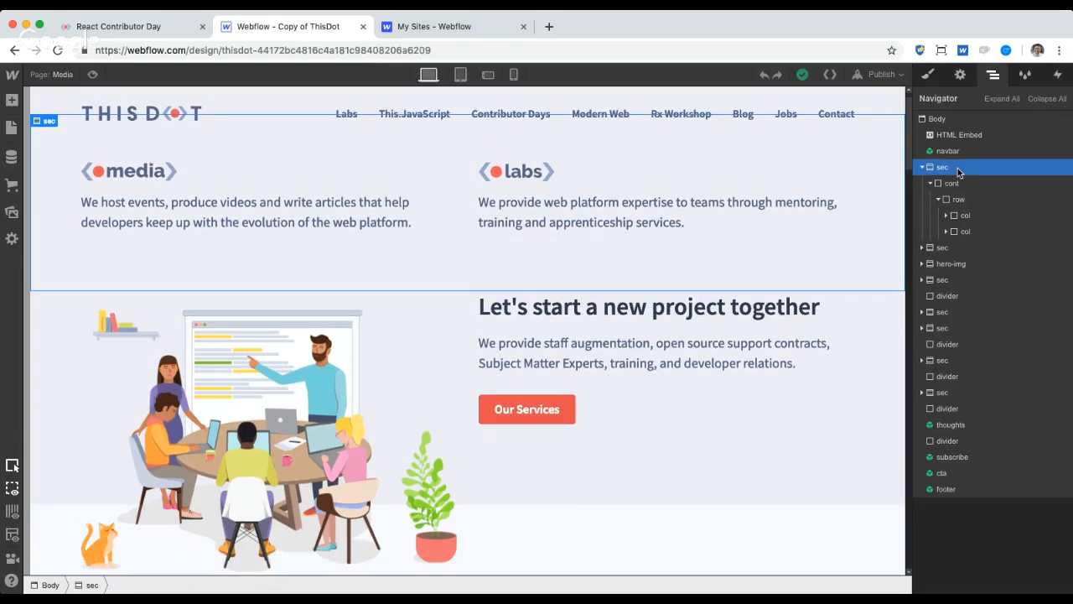
pyautogui.press('Delete')
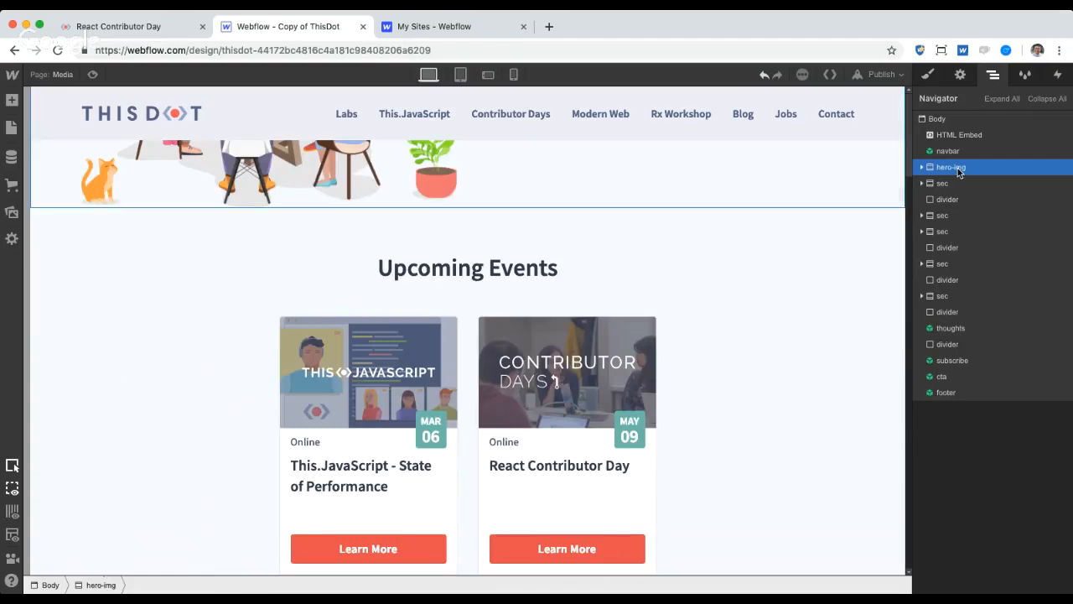
pyautogui.hotkey('ctrl', 'z')
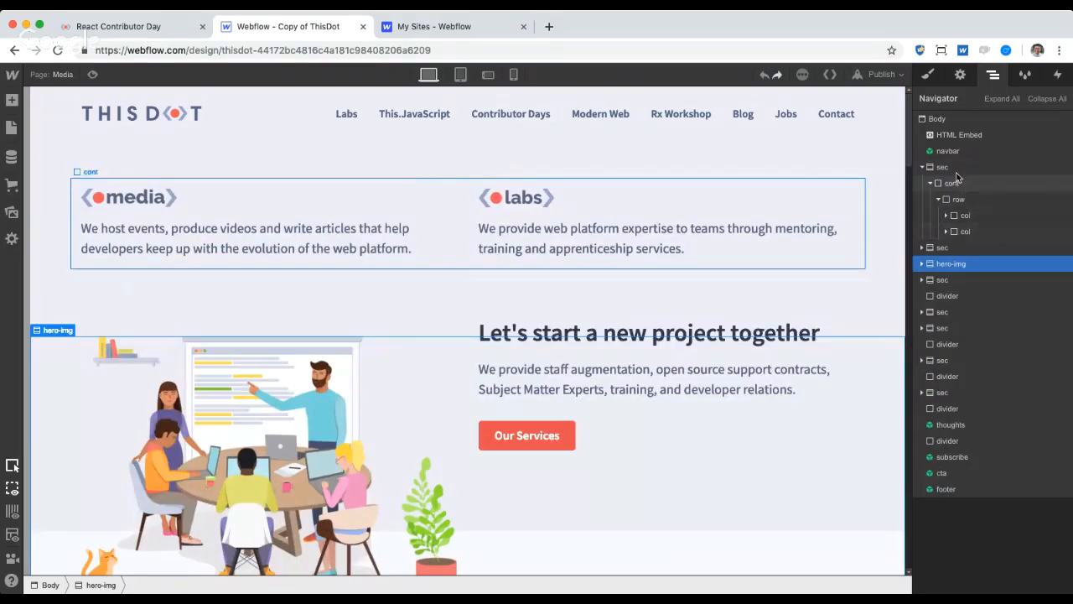
pyautogui.click(951, 167)
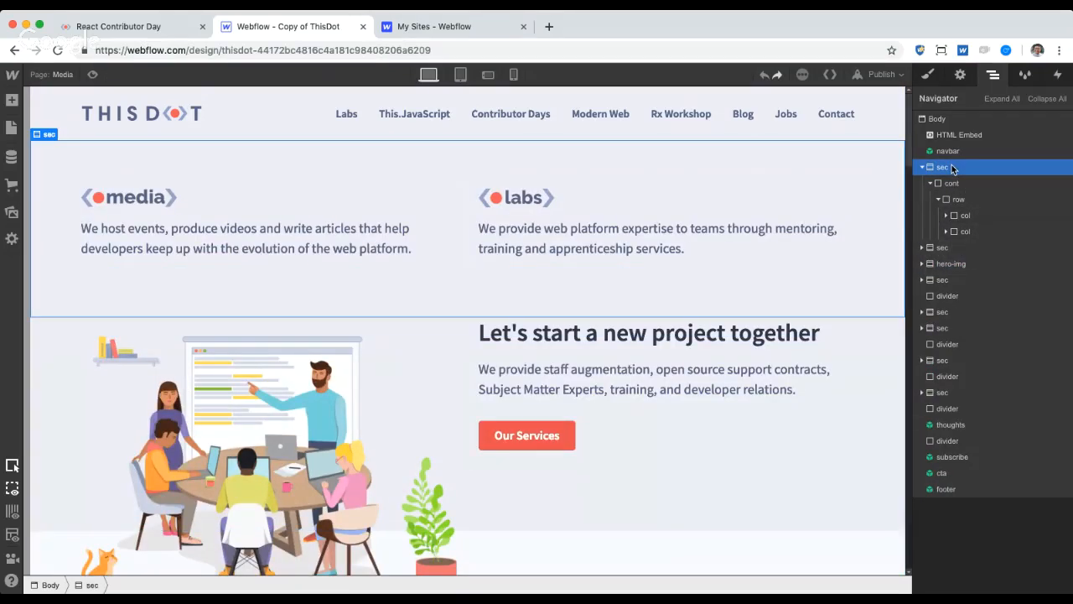
pyautogui.press('Delete')
# Step: Delete the Upcoming Events section, the divider below it, the Previous Events section and the section after it, and check the rest of the page
pyautogui.click(943, 199)
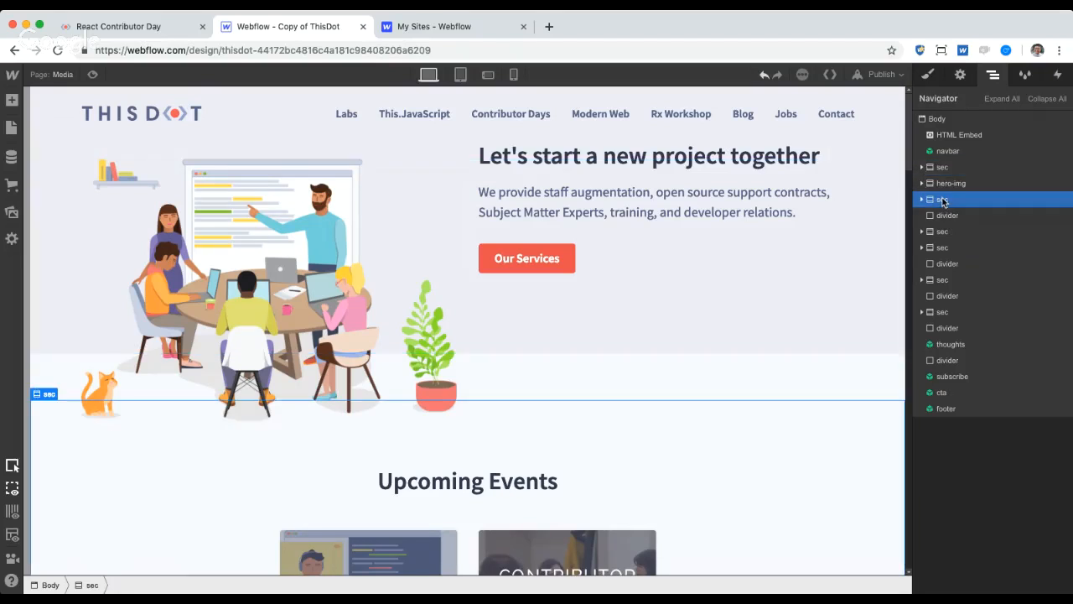
pyautogui.press('Delete')
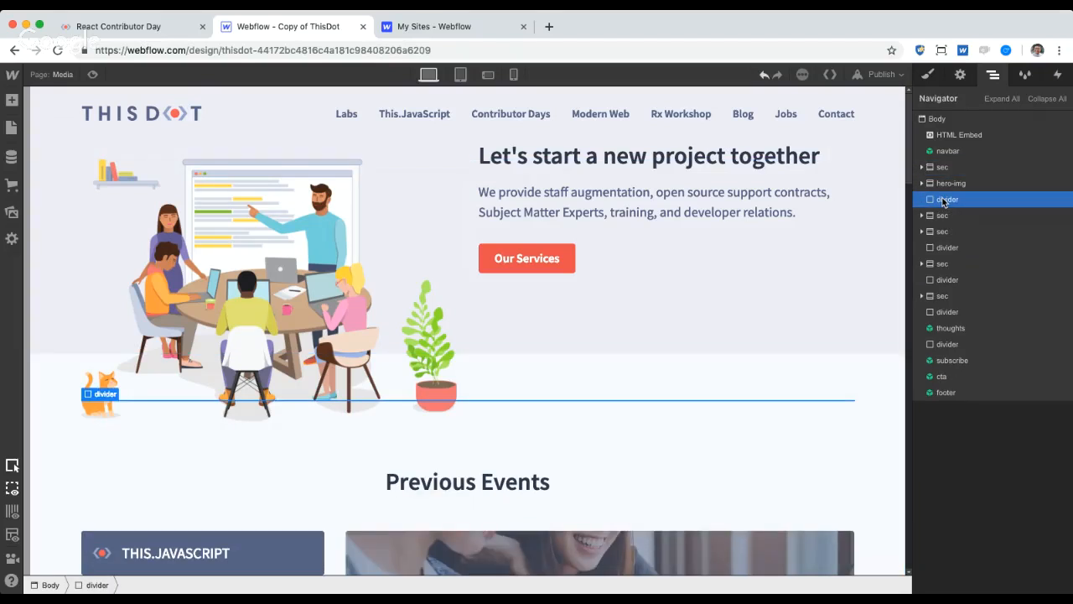
pyautogui.press('Delete')
pyautogui.press('Delete')
pyautogui.press('Delete')
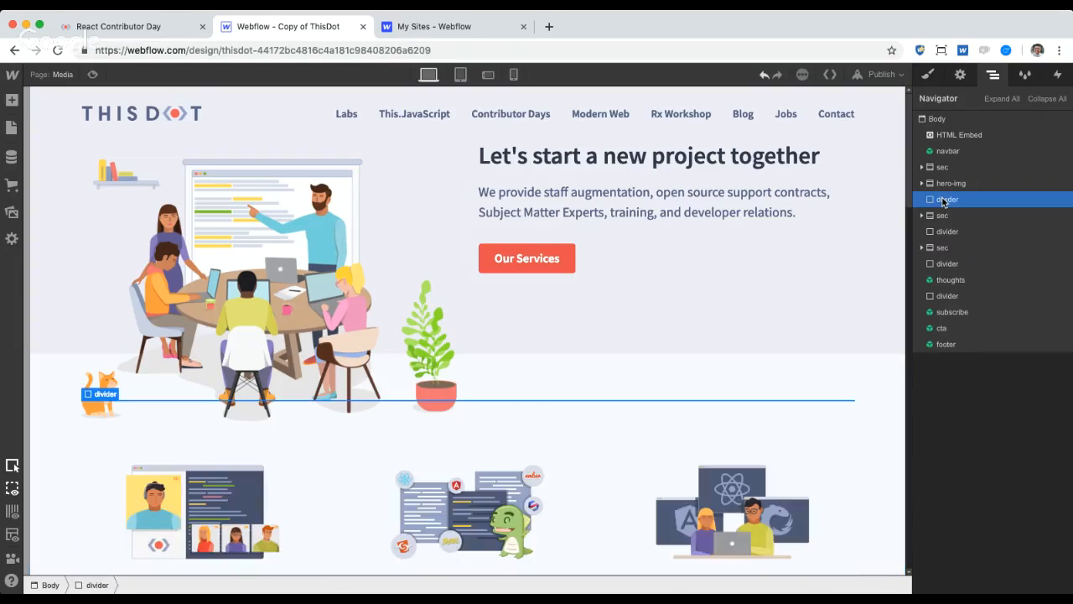
pyautogui.scroll(-10, 687, 379)
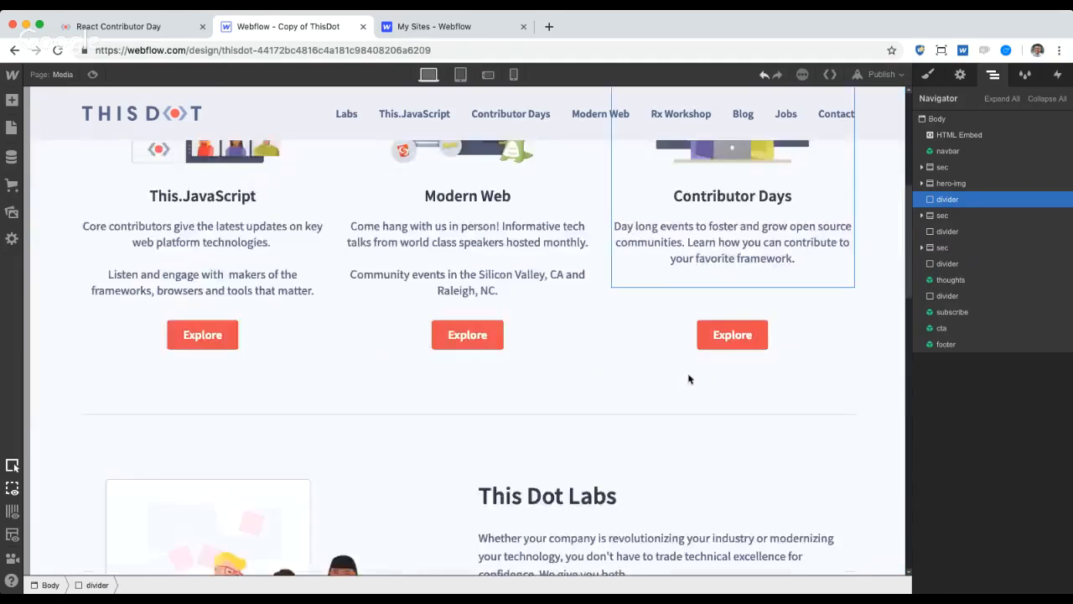
pyautogui.scroll(-12, 687, 379)
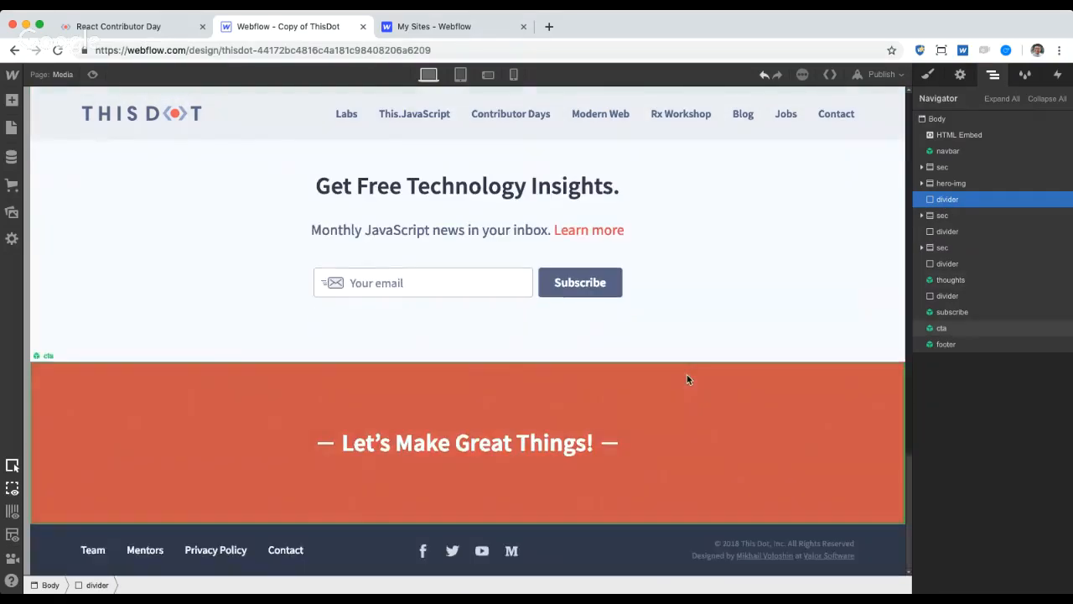
pyautogui.scroll(5, 687, 374)
pyautogui.scroll(10, 687, 380)
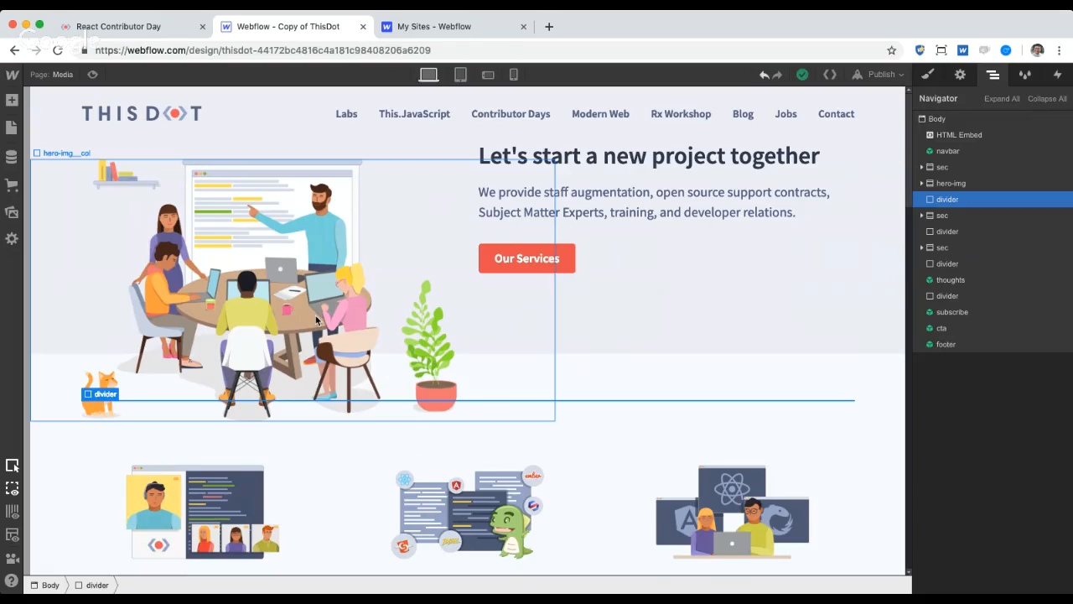
# Step: Start a new CMS collection named "Speakers" with the collection URL "speakers"
pyautogui.click(10, 159)
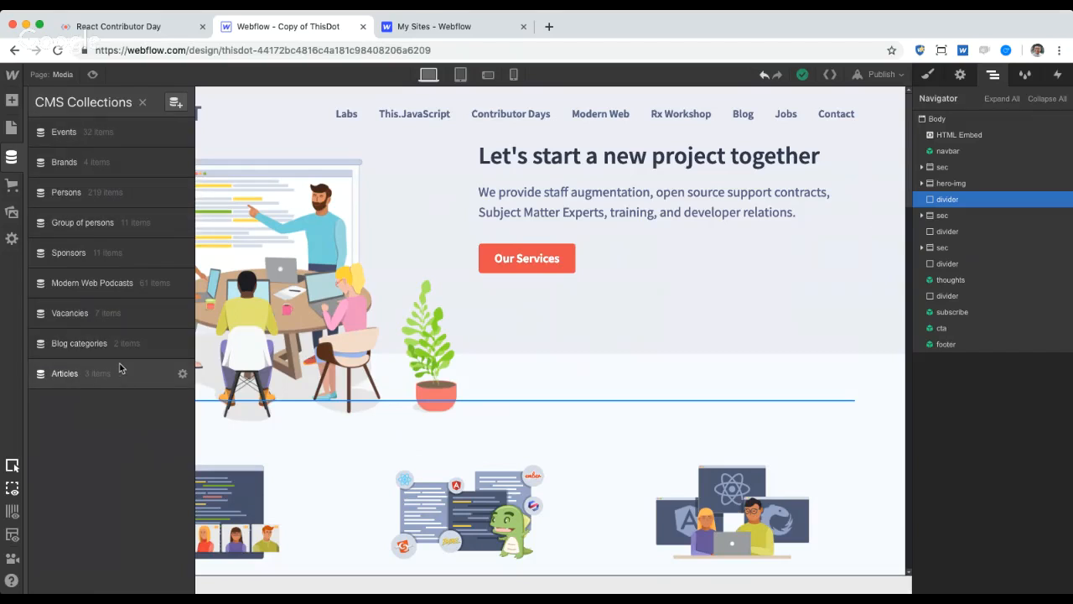
pyautogui.click(176, 103)
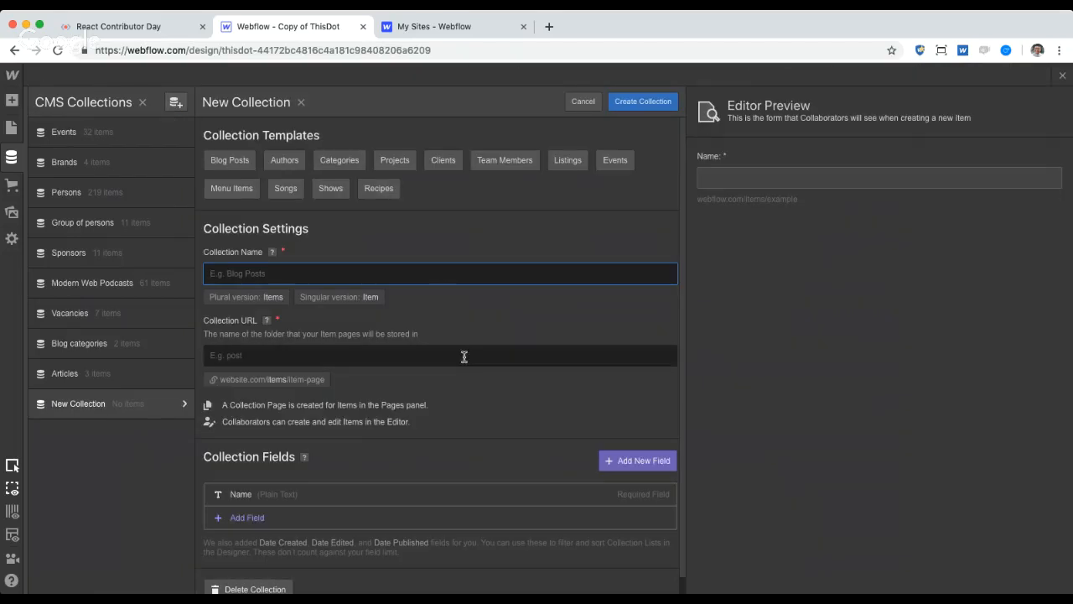
pyautogui.scroll(-1, 463, 357)
pyautogui.write('Speakers')
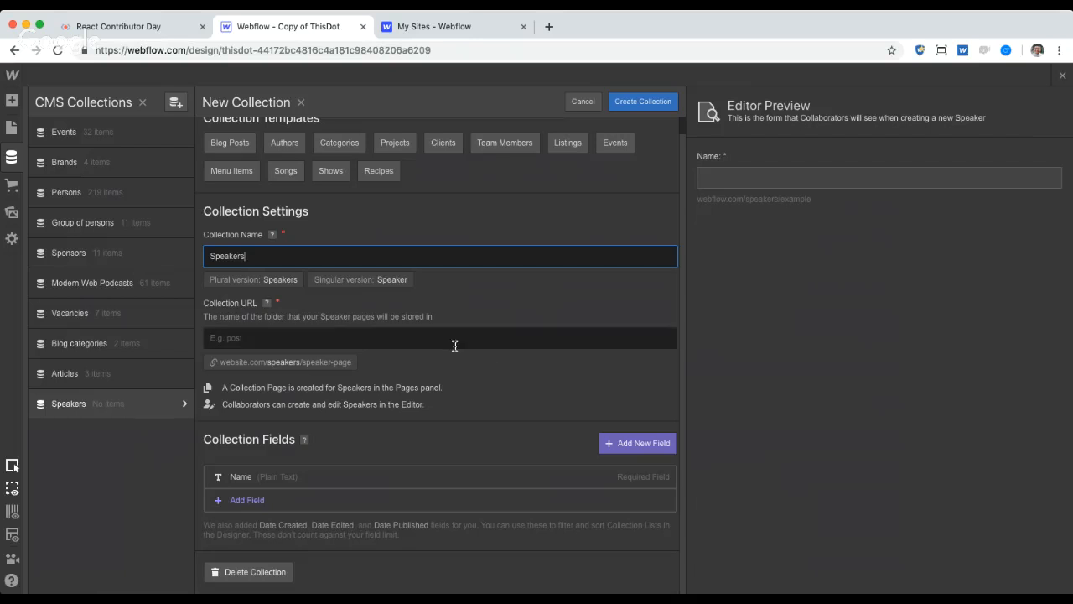
pyautogui.click(416, 338)
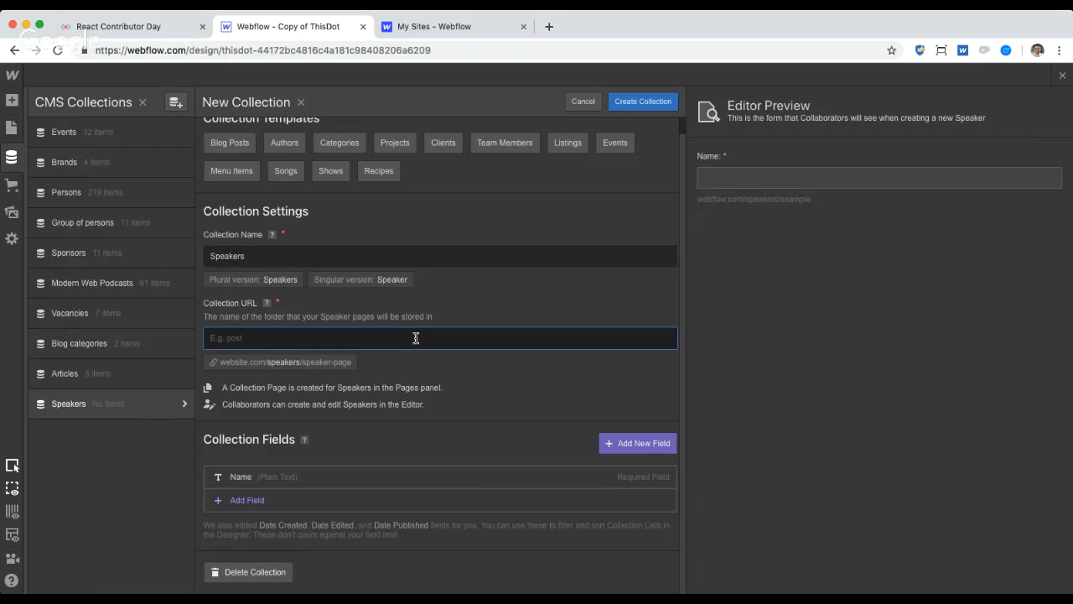
pyautogui.write('speakewrs')
pyautogui.press('BackSpace')
pyautogui.press('BackSpace')
pyautogui.press('BackSpace')
pyautogui.write('rs')
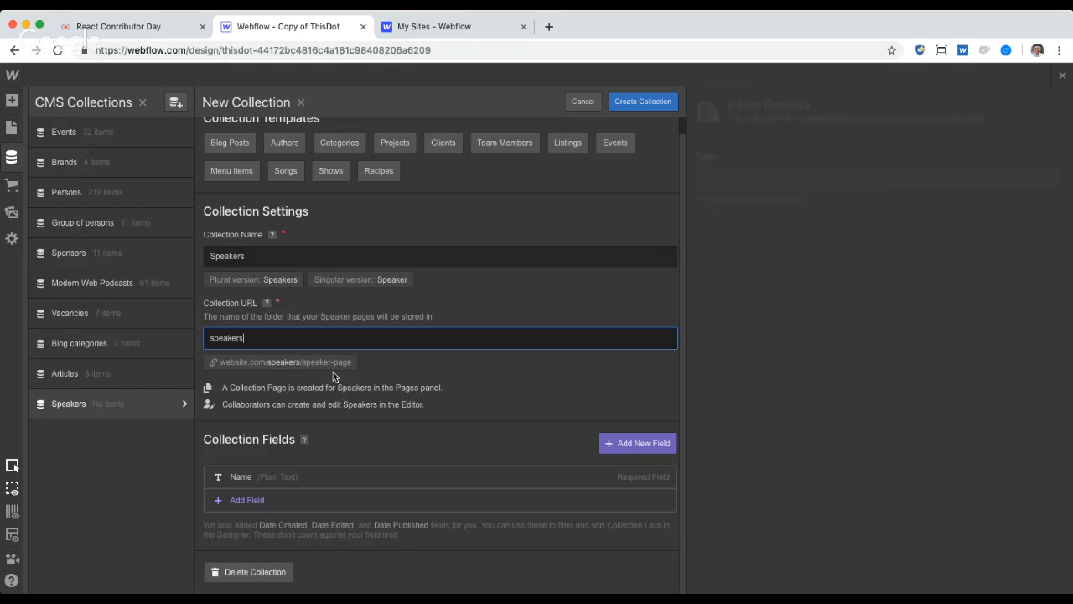
# Step: Look through the field types available for the Speakers collection, and discard the unsaved collection
pyautogui.click(362, 499)
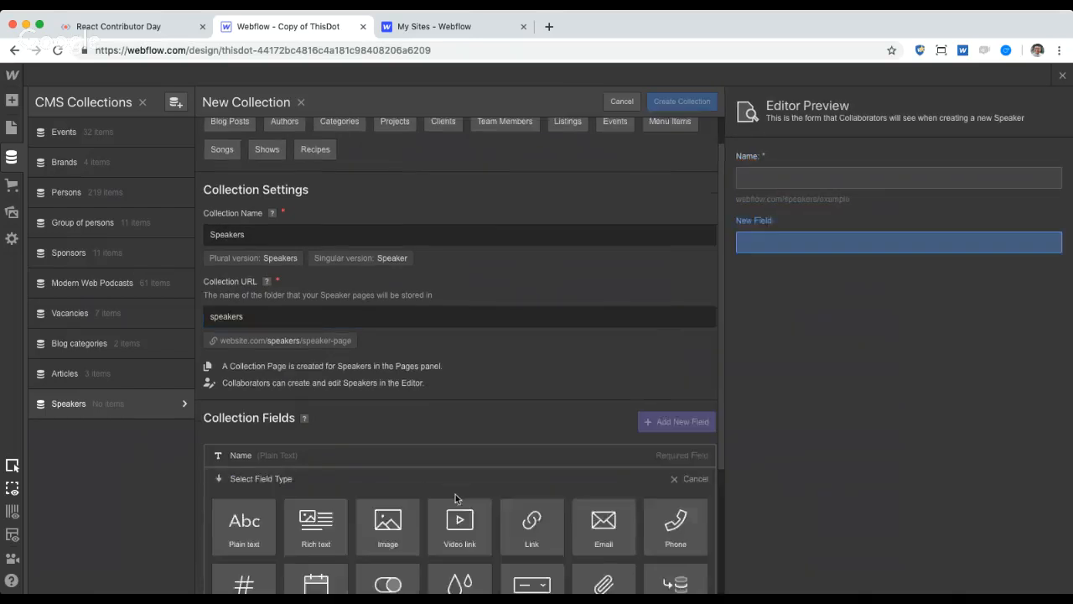
pyautogui.scroll(-3, 453, 444)
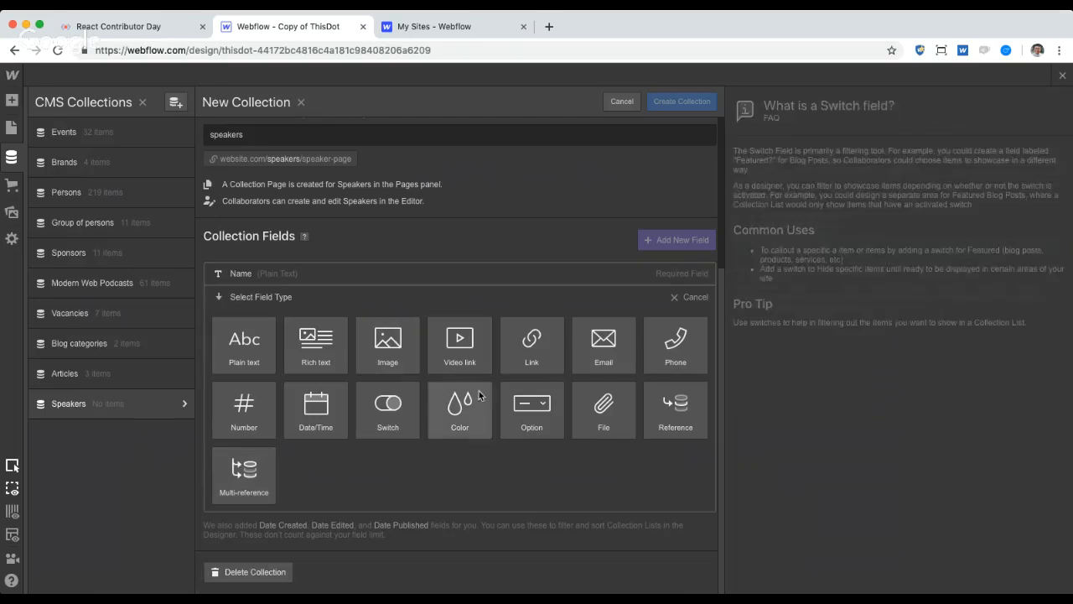
pyautogui.click(617, 104)
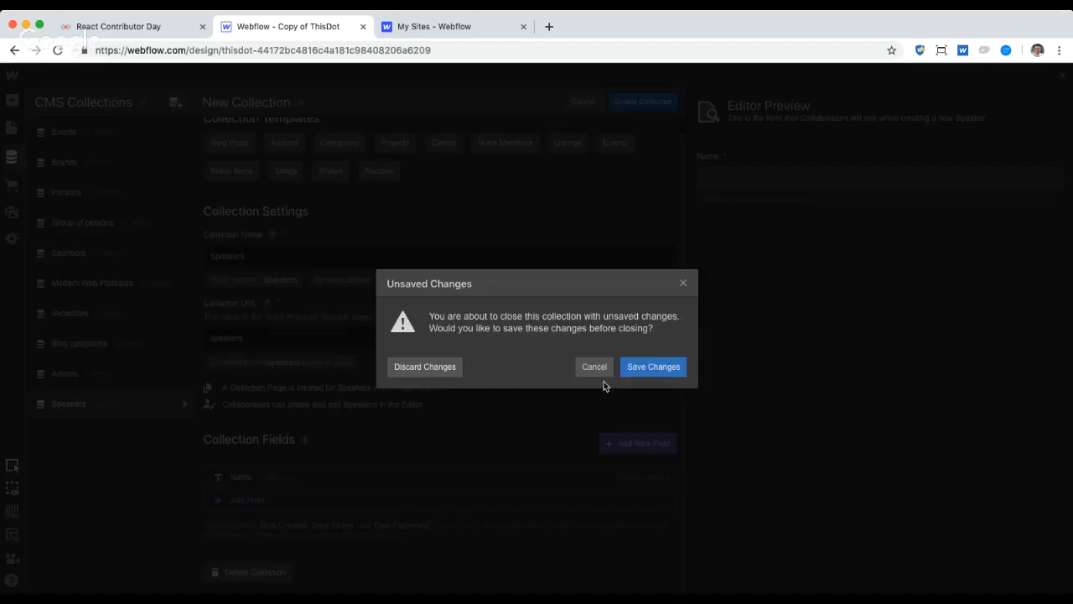
pyautogui.click(433, 373)
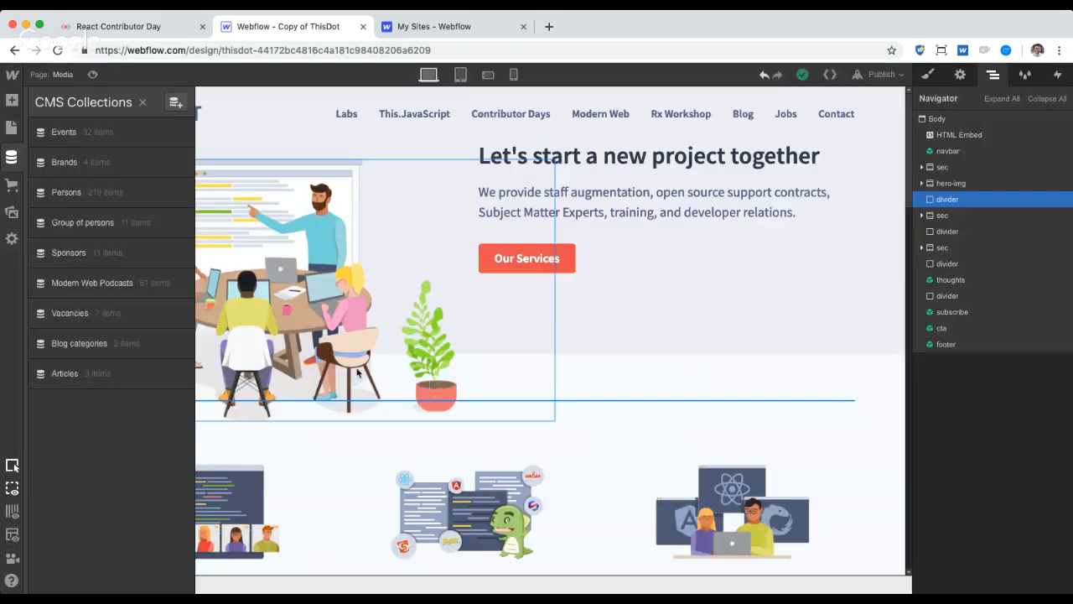
# Step: View the items of the Group of persons collection and return to the Media page's event columns
pyautogui.click(147, 219)
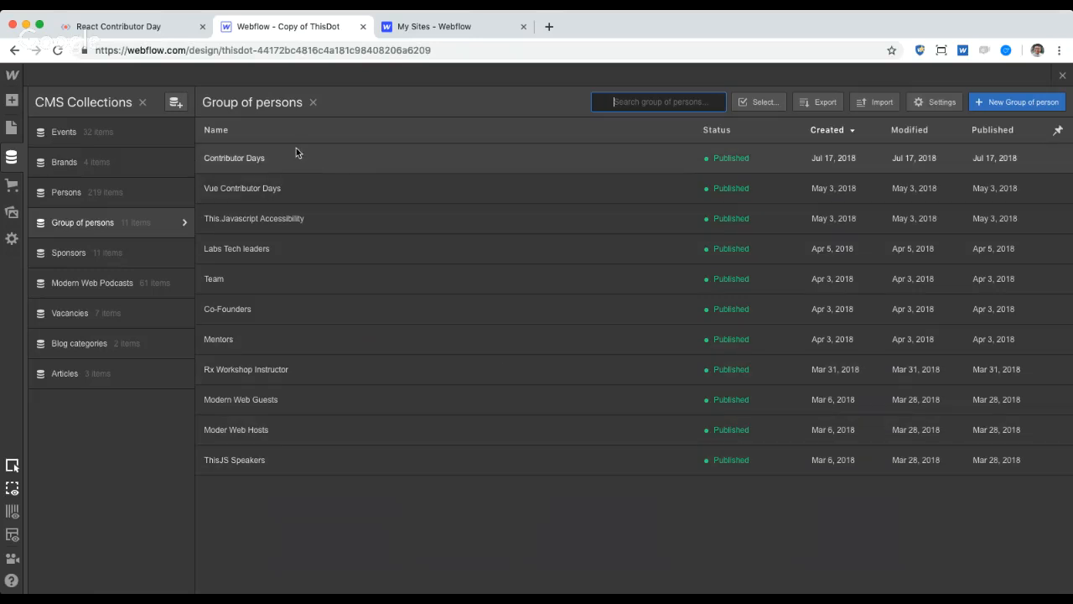
pyautogui.click(1060, 76)
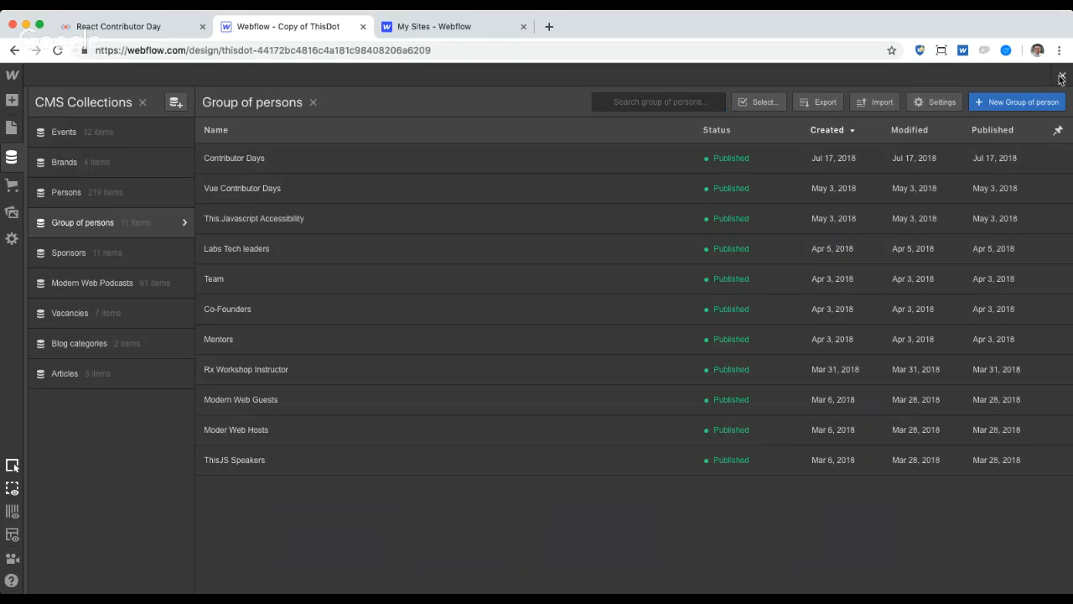
pyautogui.click(1060, 76)
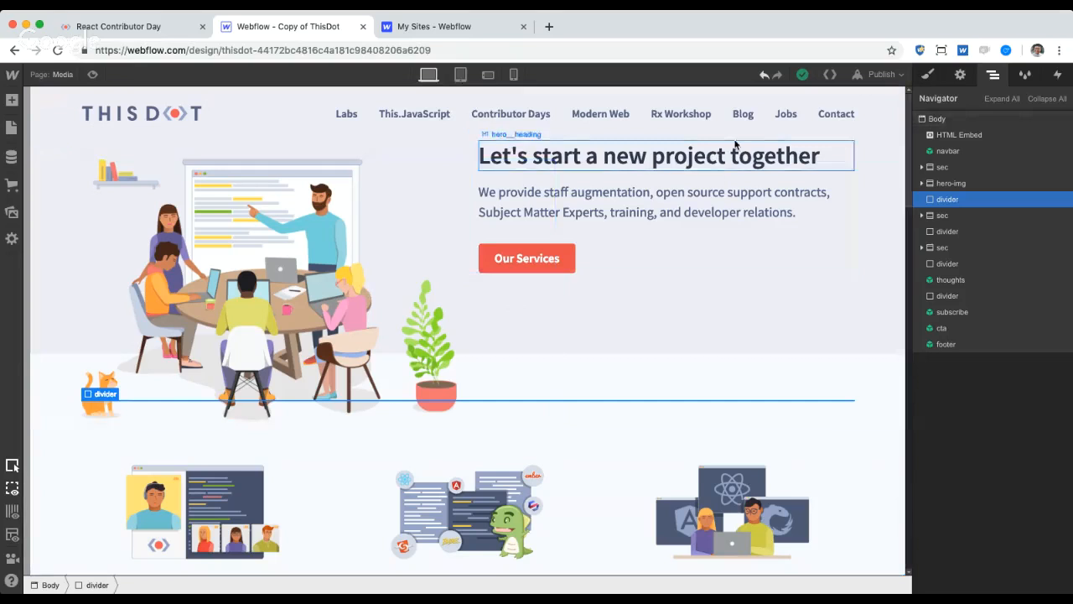
pyautogui.scroll(-5, 563, 445)
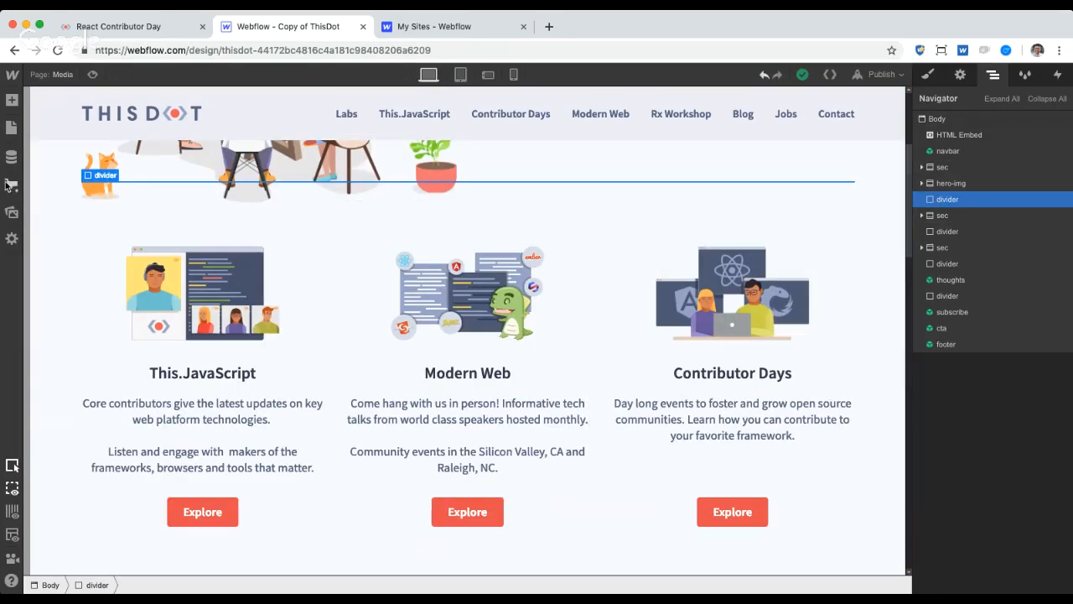
# Step: Inspect the Group of persons items one by one, from Contributor Days to Rx Workshop Instructor
pyautogui.click(12, 157)
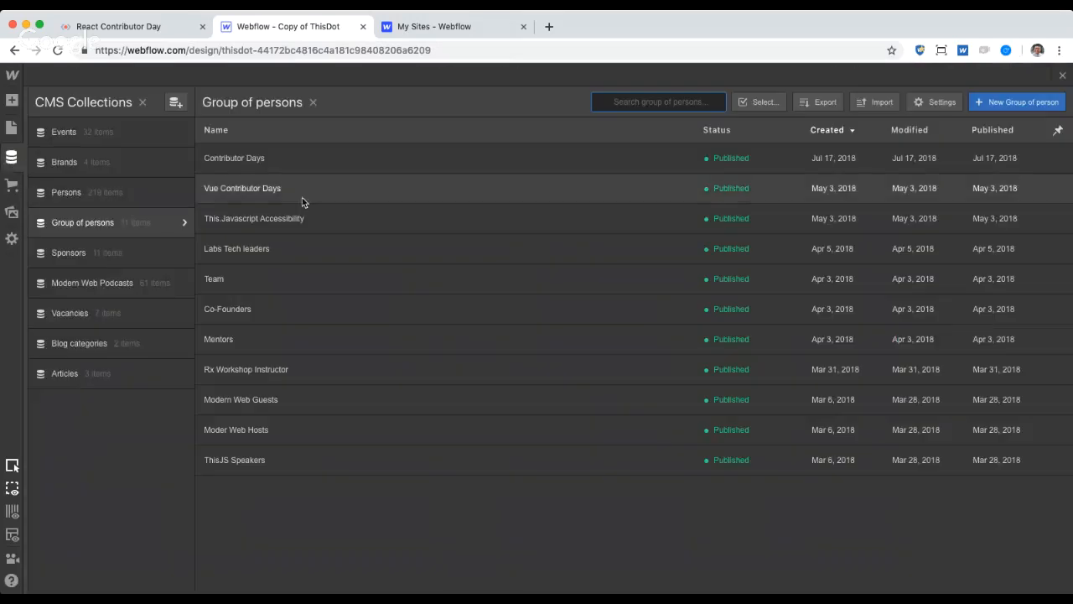
pyautogui.click(277, 162)
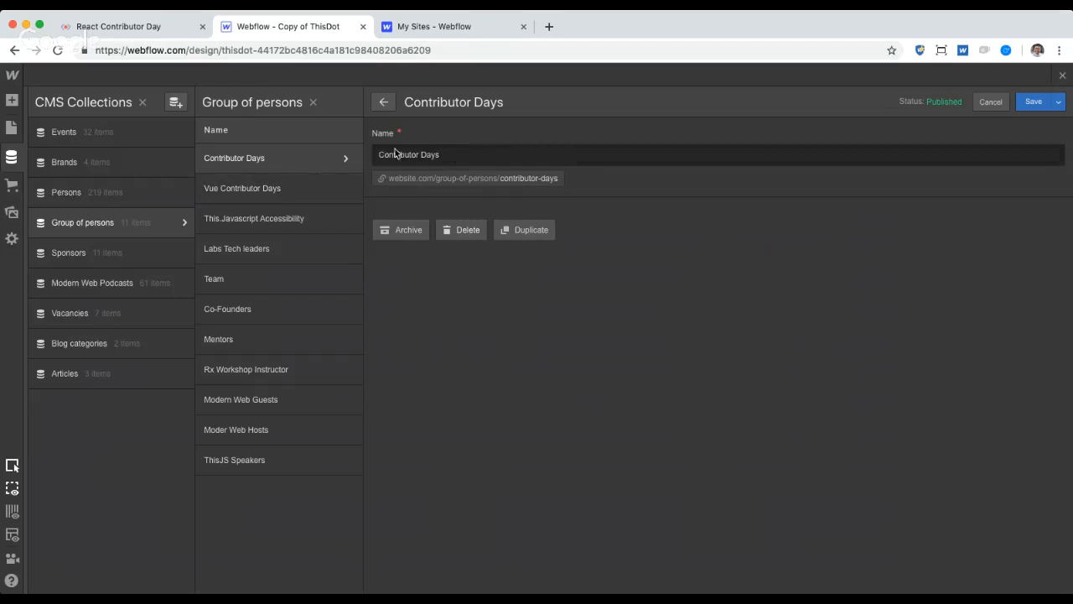
pyautogui.click(295, 190)
pyautogui.click(286, 220)
pyautogui.click(277, 249)
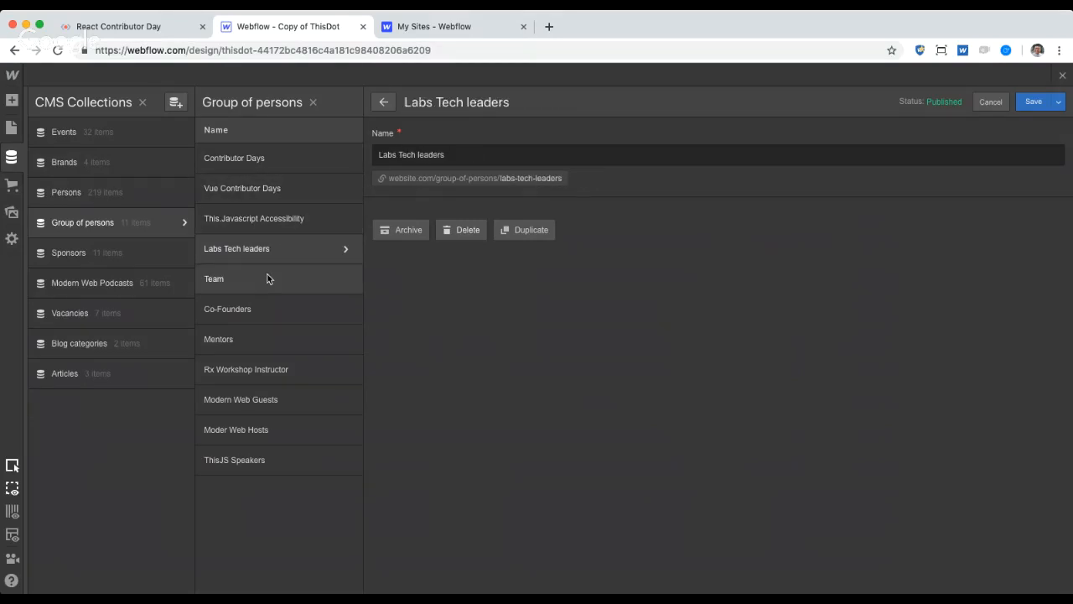
pyautogui.click(268, 283)
pyautogui.click(264, 310)
pyautogui.click(260, 340)
pyautogui.click(259, 369)
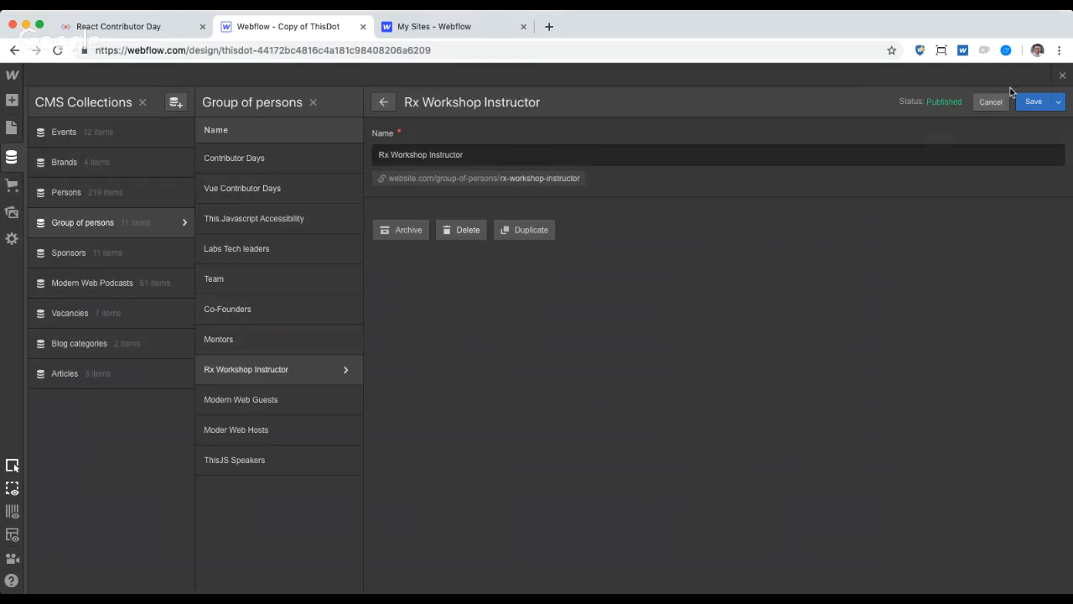
# Step: Return to the Media page and look through the divider and section elements below the hero
pyautogui.click(1063, 76)
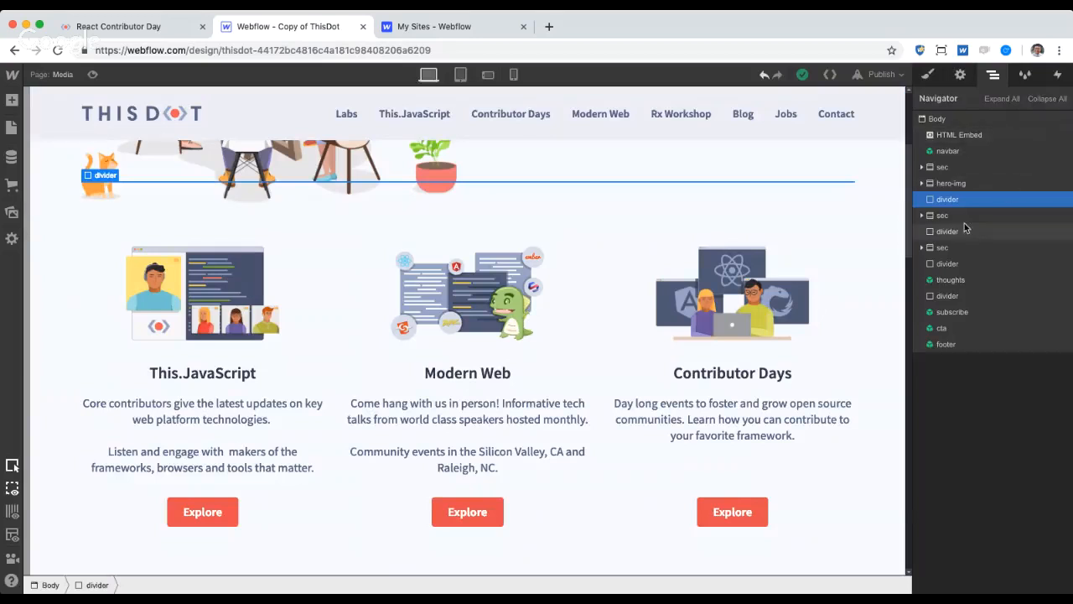
pyautogui.click(955, 199)
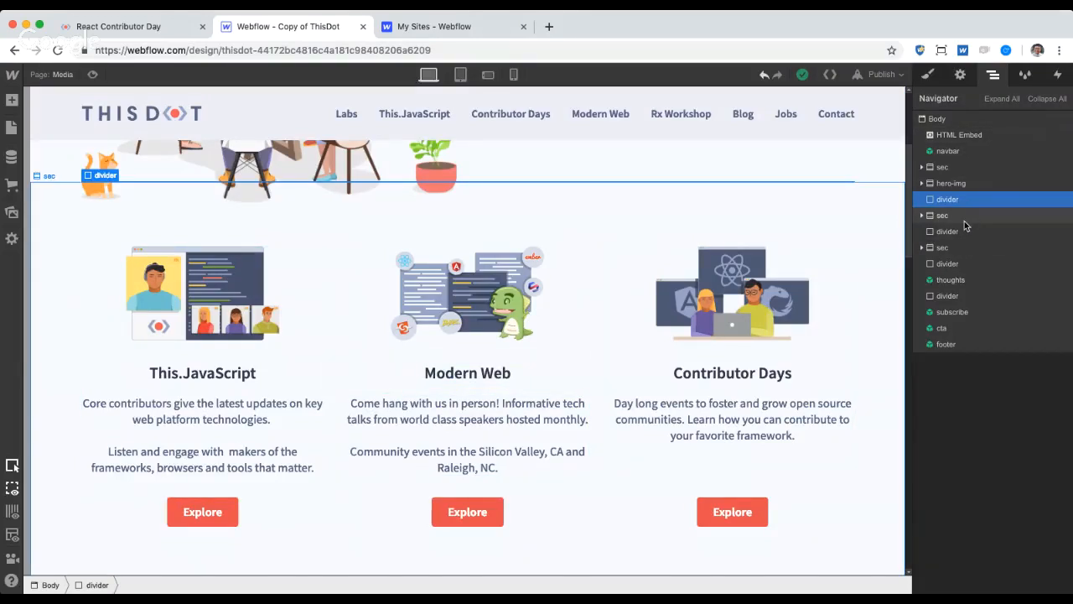
pyautogui.click(953, 216)
pyautogui.scroll(5, 479, 307)
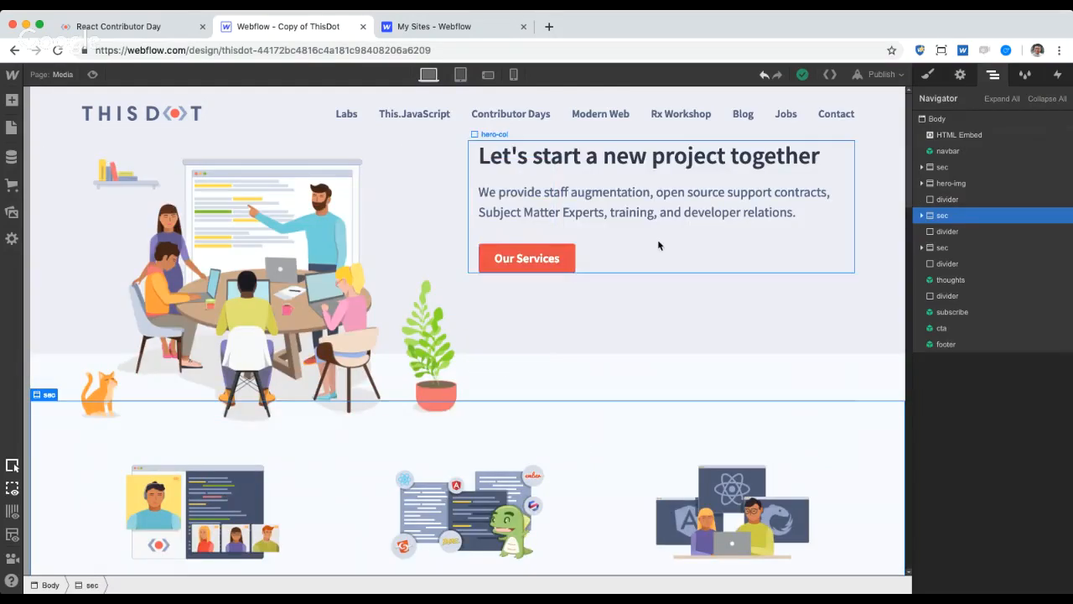
pyautogui.click(944, 248)
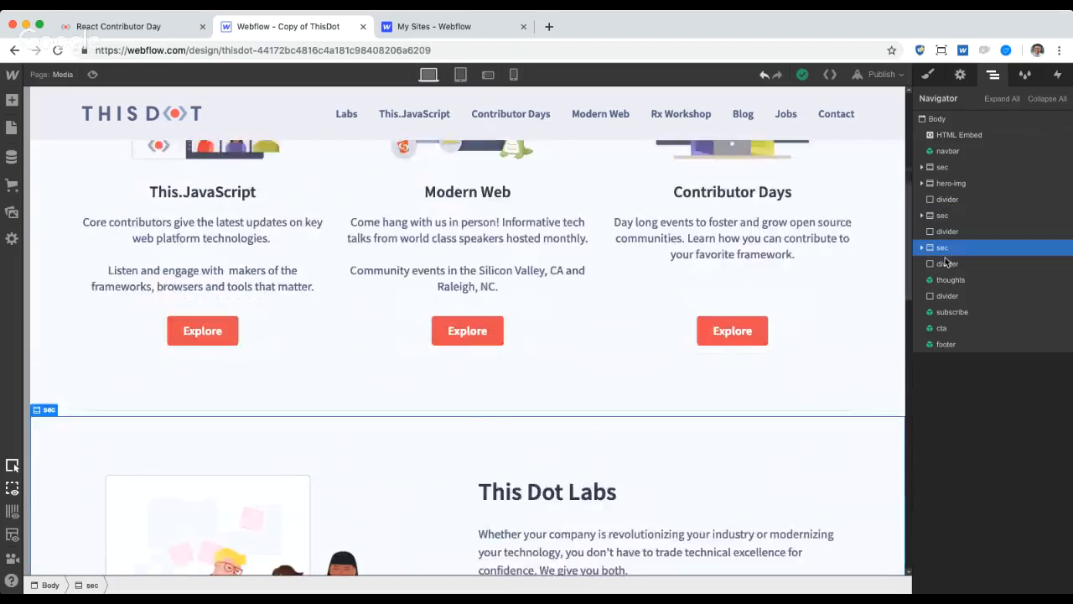
pyautogui.scroll(-2, 527, 486)
pyautogui.scroll(5, 527, 489)
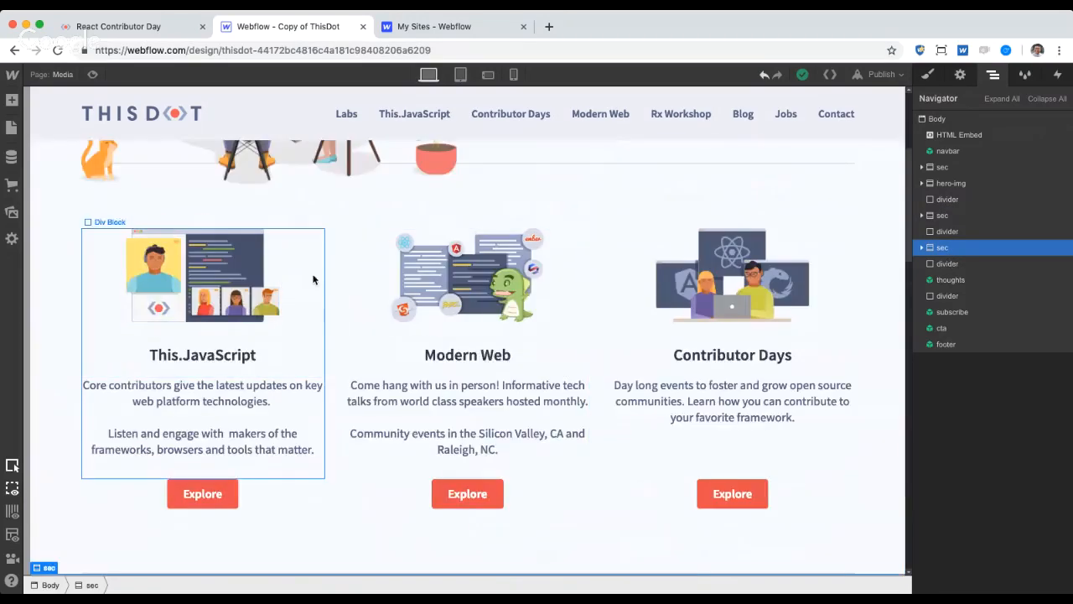
# Step: Delete the row holding the This.JavaScript, Modern Web and Contributor Days columns from its section
pyautogui.click(313, 280)
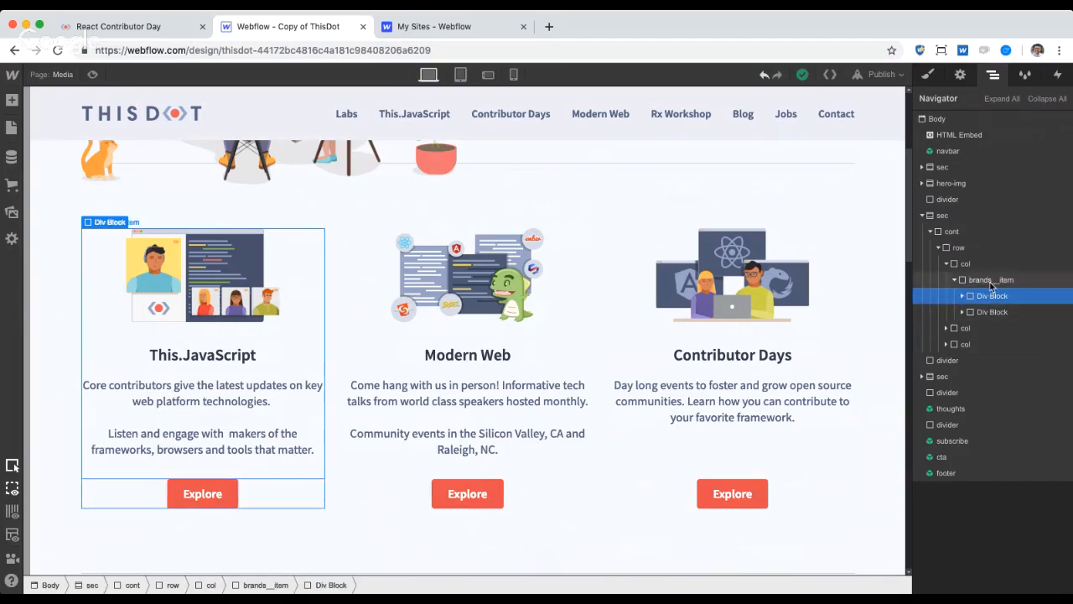
pyautogui.click(991, 282)
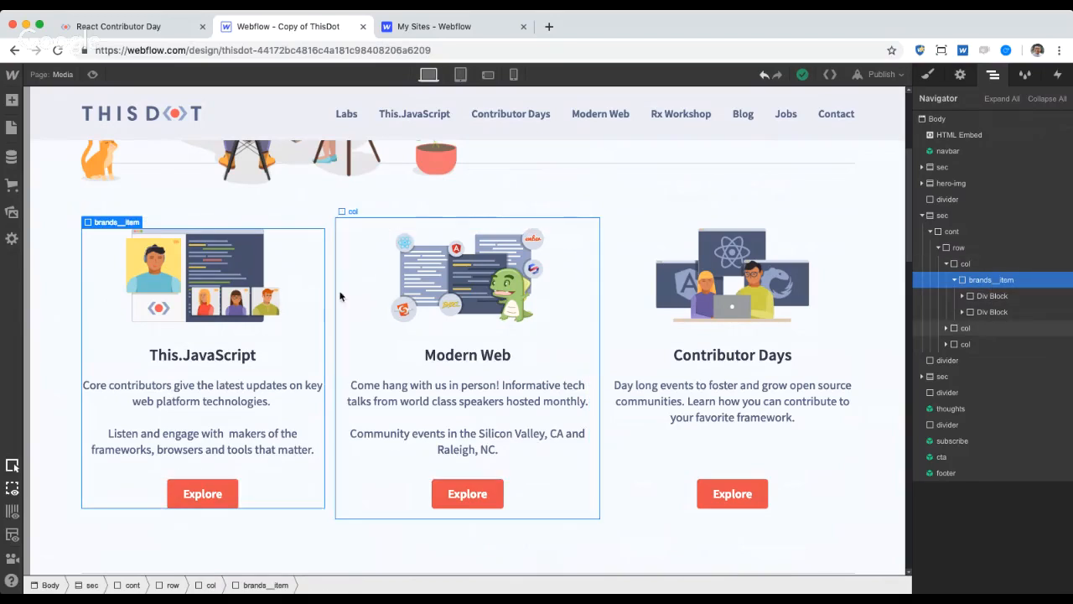
pyautogui.click(979, 241)
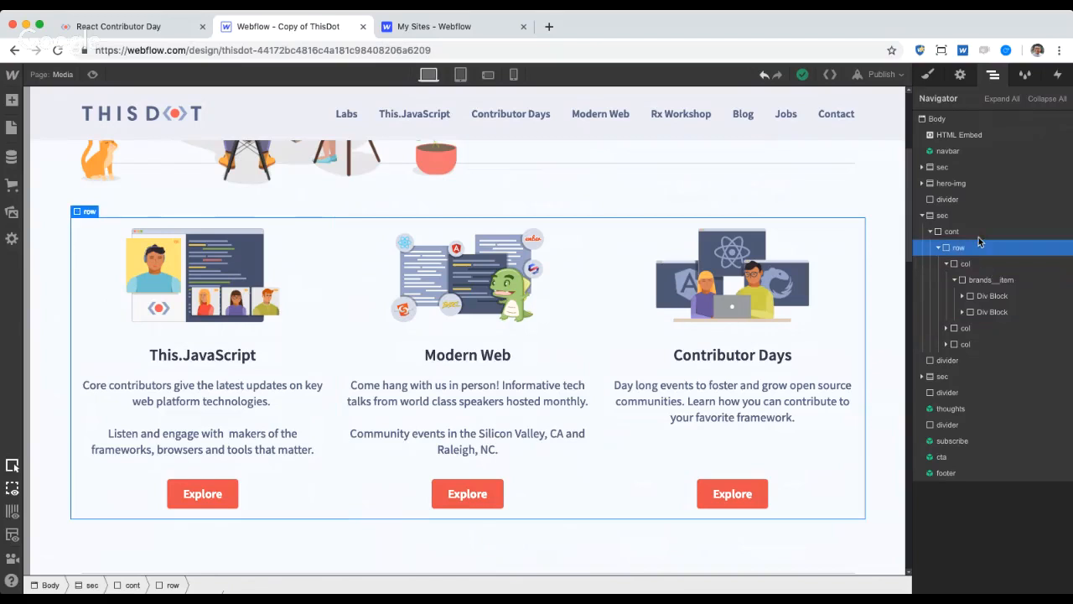
pyautogui.click(977, 232)
pyautogui.click(978, 249)
pyautogui.click(977, 264)
pyautogui.click(984, 249)
pyautogui.press('Delete')
# Step: Add a Collection List inside the emptied cont element of the section below the hero
pyautogui.click(972, 231)
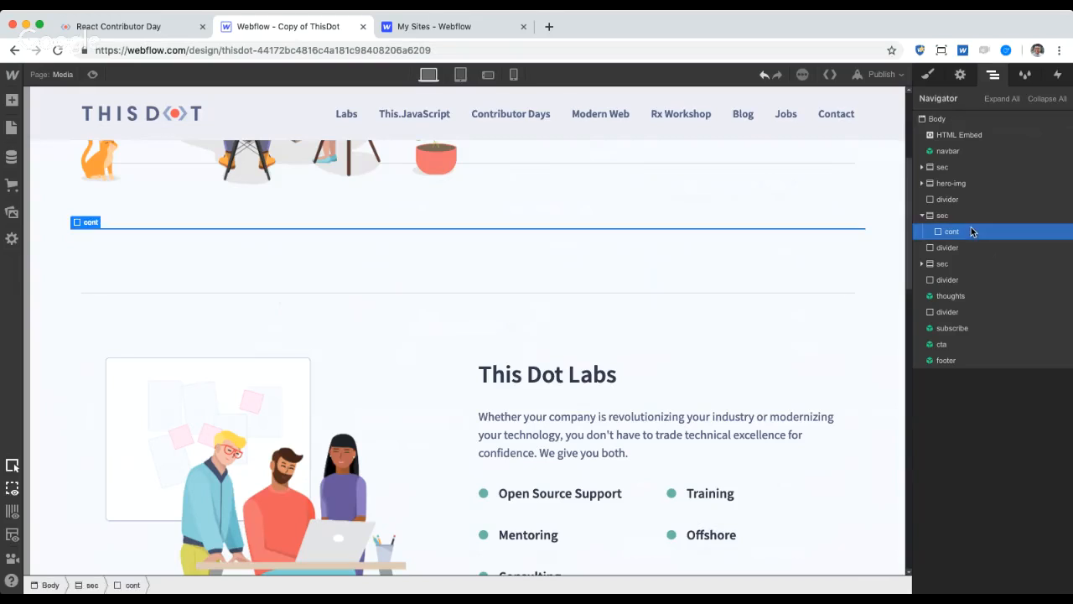
pyautogui.press('a')
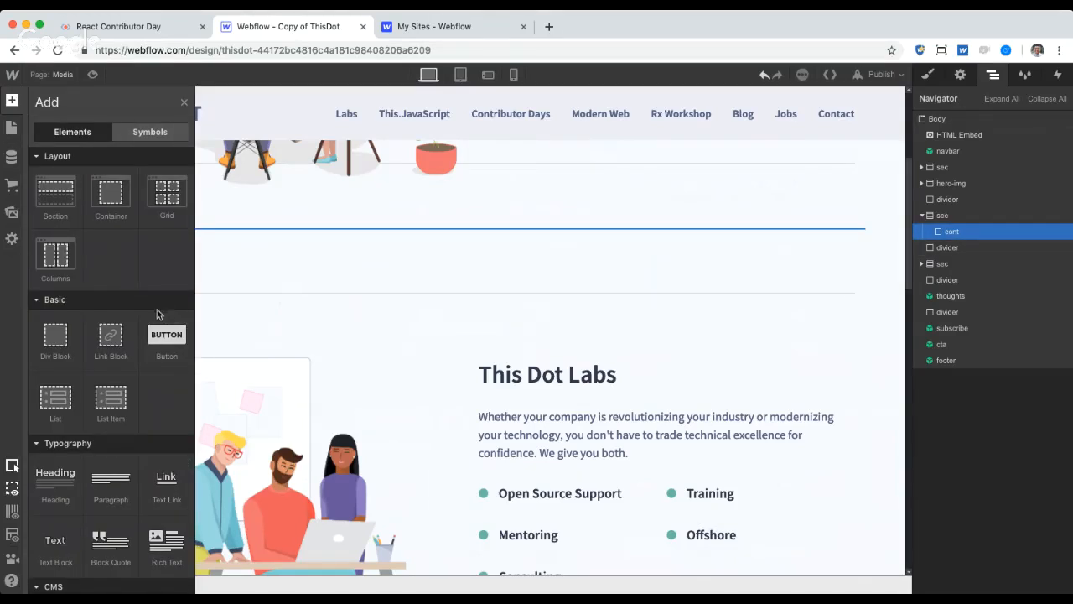
pyautogui.scroll(-2, 126, 377)
pyautogui.scroll(-3, 113, 433)
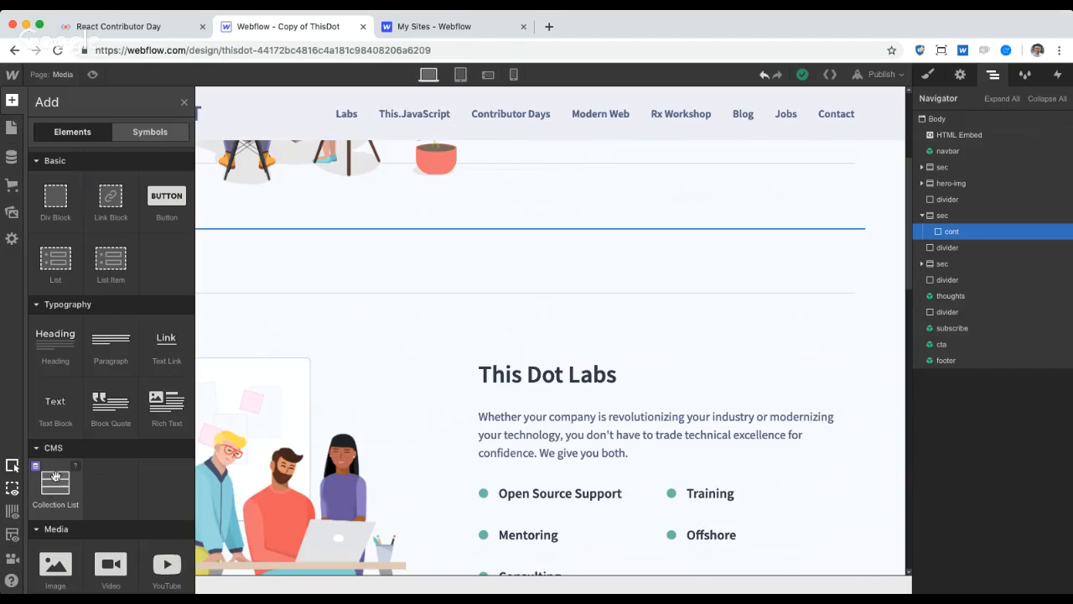
pyautogui.moveTo(191, 444); pyautogui.dragTo(970, 247)
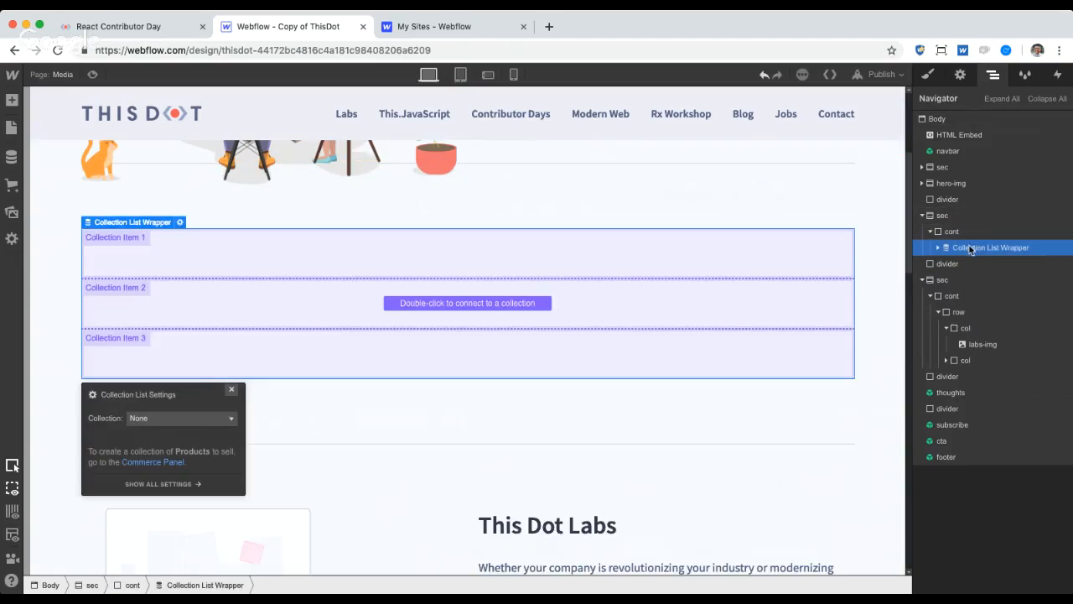
# Step: Connect the new collection list to the Group of persons collection and look over its listed items
pyautogui.click(588, 215)
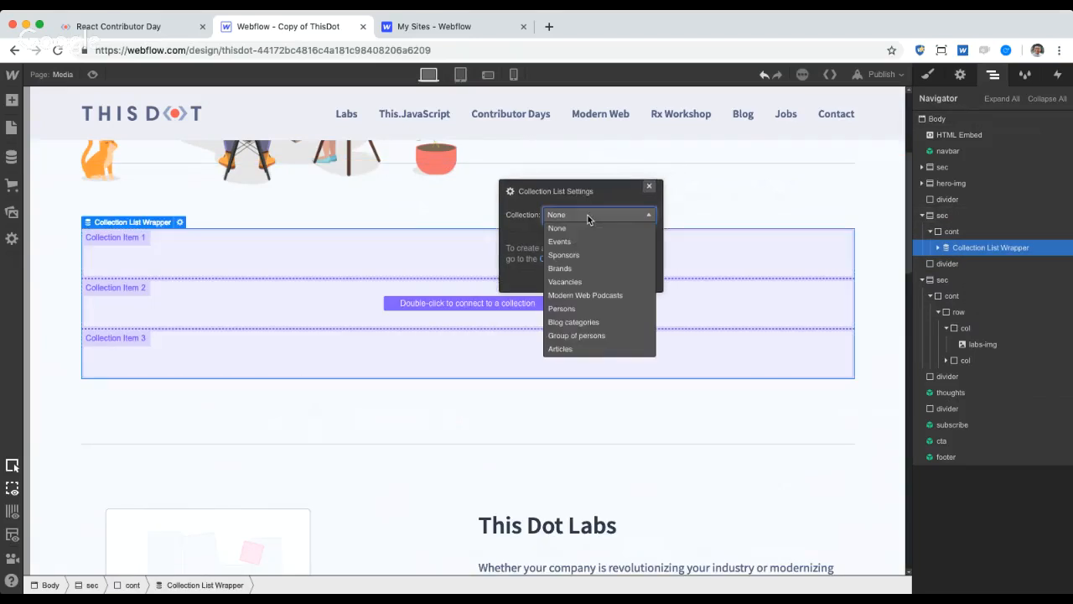
pyautogui.click(597, 336)
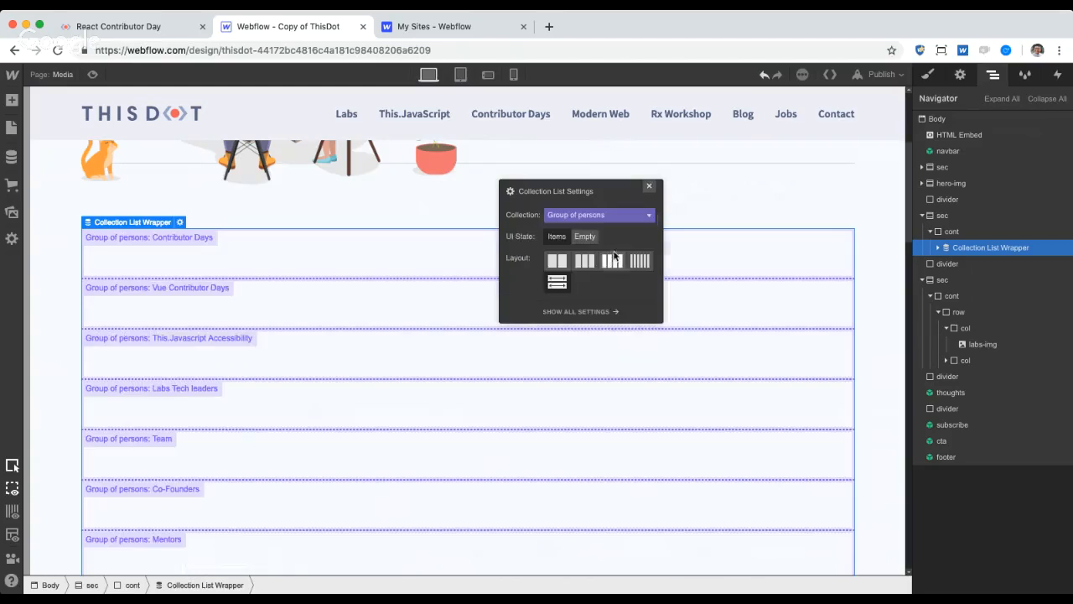
pyautogui.click(650, 188)
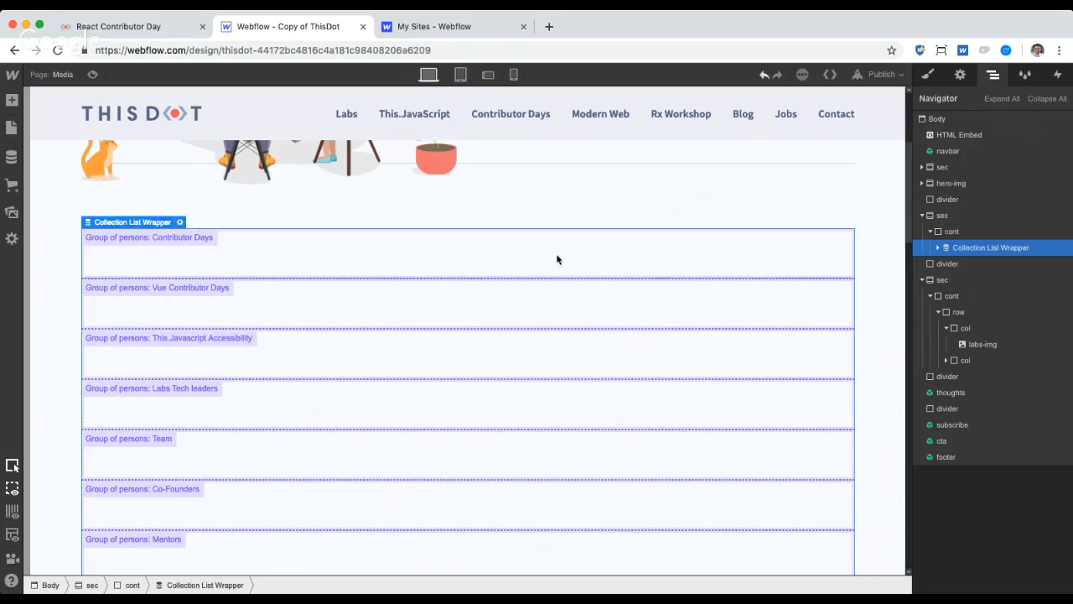
pyautogui.scroll(-1, 479, 400)
pyautogui.scroll(-1, 480, 400)
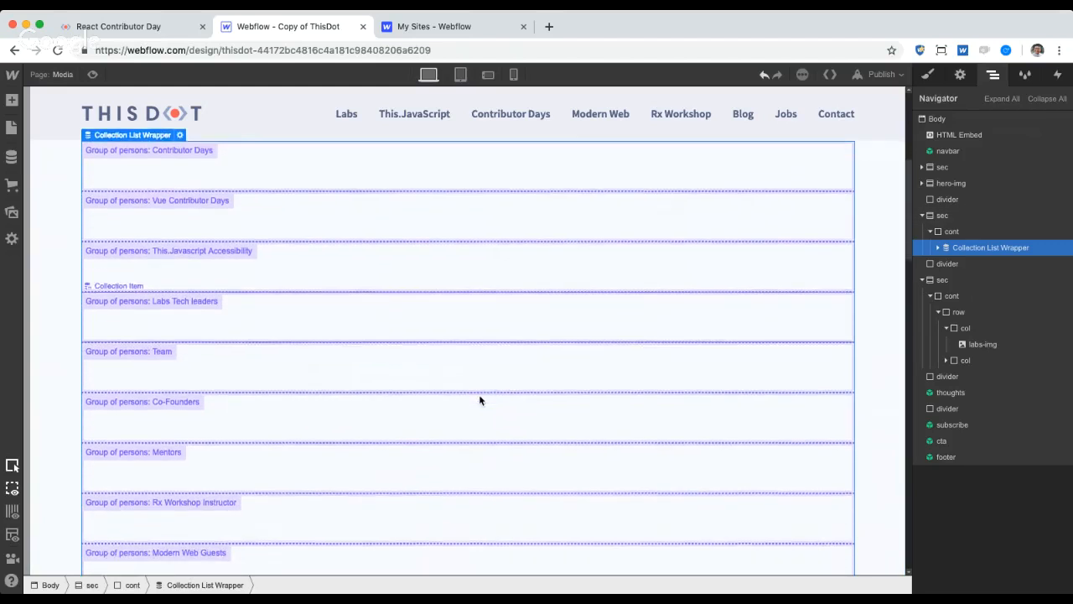
pyautogui.scroll(1, 479, 400)
pyautogui.scroll(2, 479, 400)
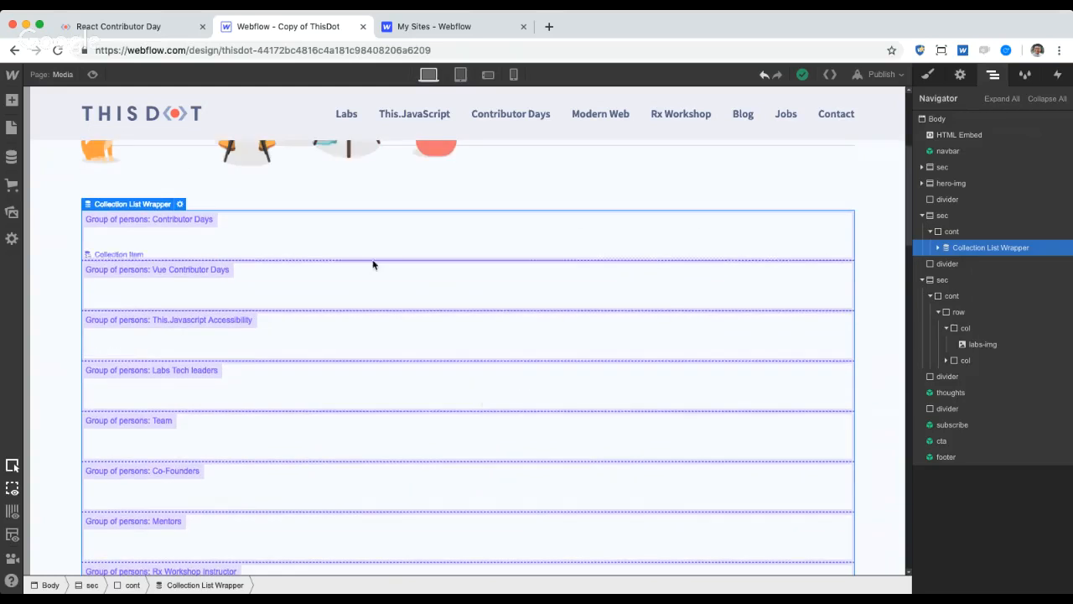
pyautogui.click(406, 239)
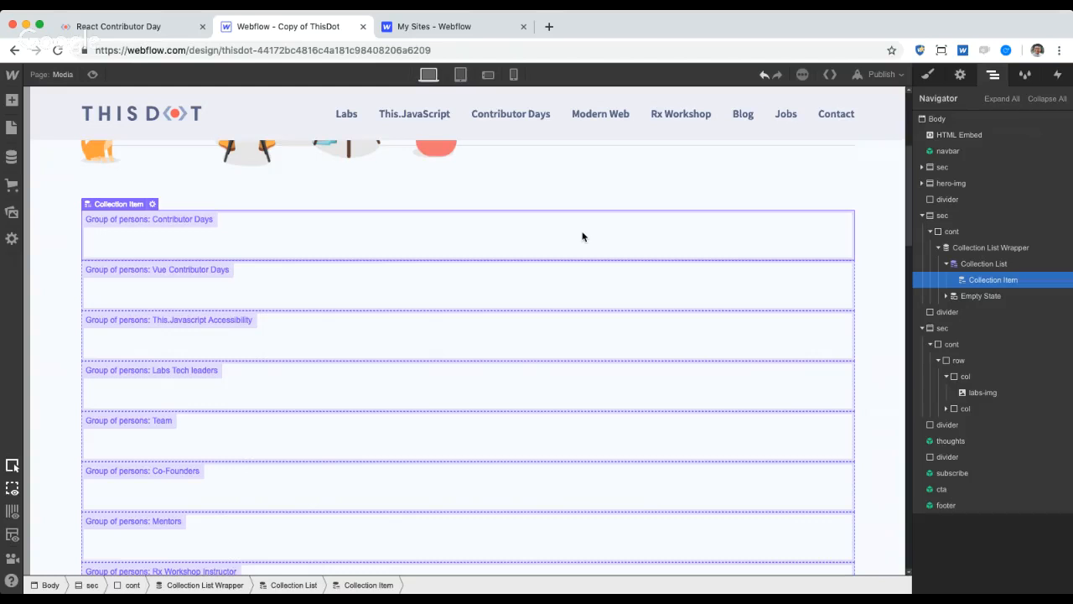
# Step: Check the fields of several Group of persons items in the CMS, from Contributor Days to Modern Web Guests
pyautogui.click(11, 157)
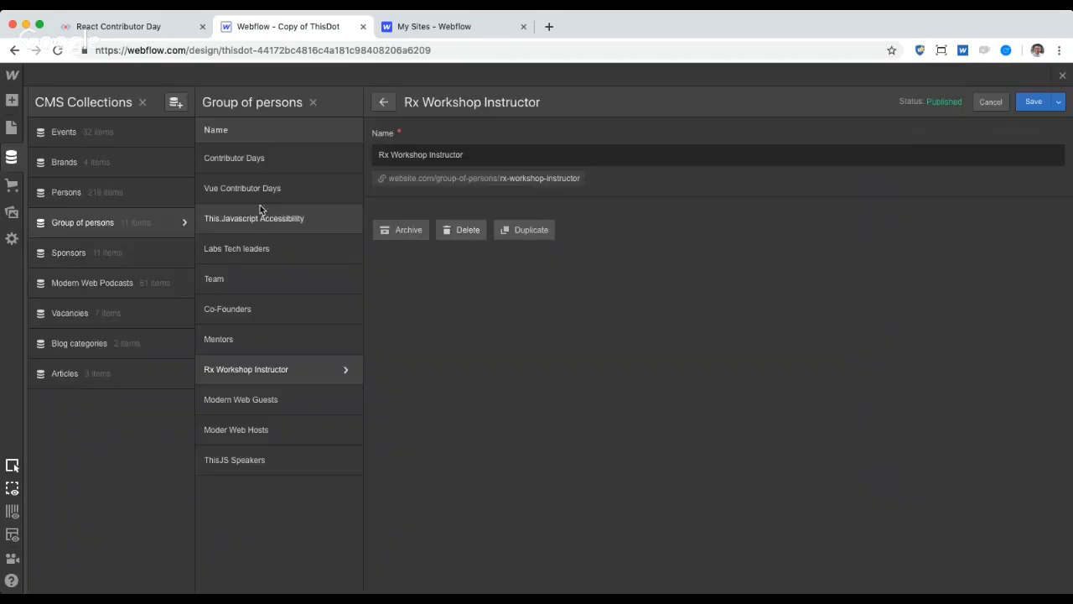
pyautogui.click(287, 161)
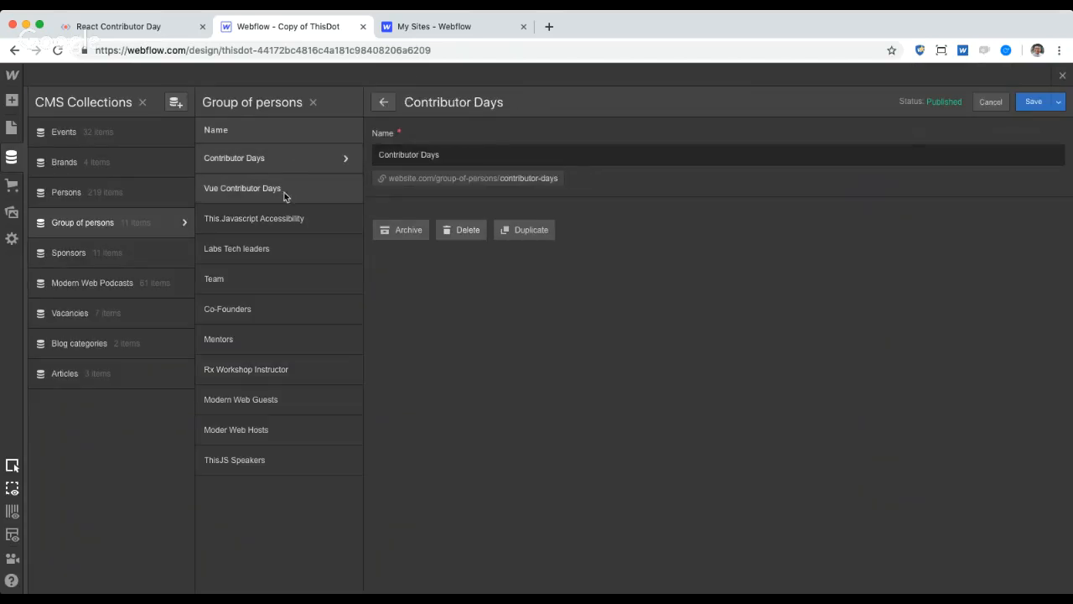
pyautogui.click(284, 190)
pyautogui.click(270, 248)
pyautogui.click(266, 280)
pyautogui.click(280, 403)
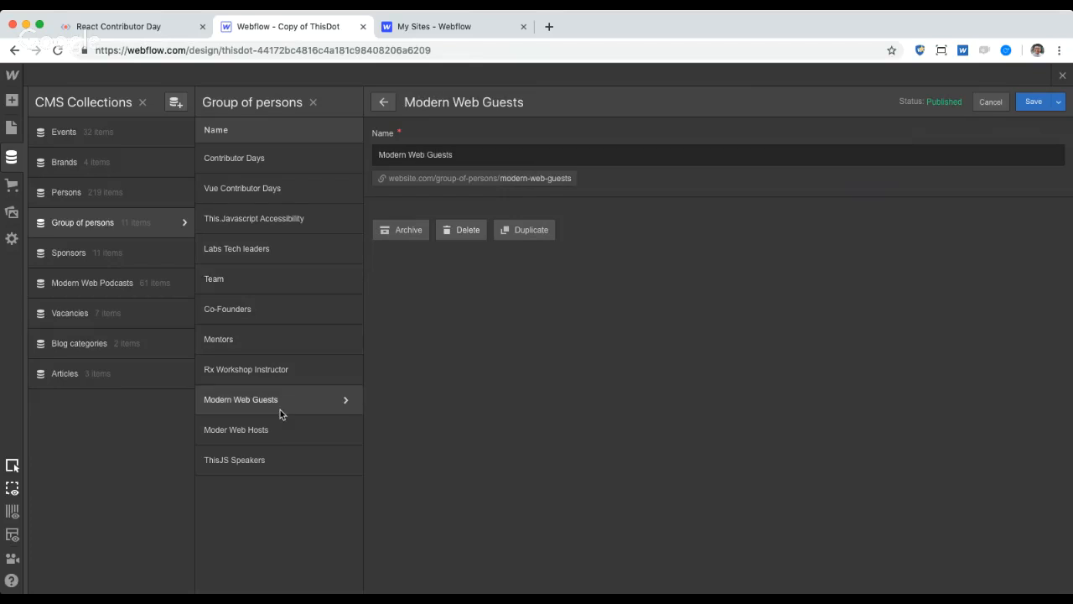
# Step: Examine the fields of the This.JavaScript - State of Performance item in the Events collection
pyautogui.click(132, 134)
pyautogui.click(300, 156)
pyautogui.scroll(-3, 513, 427)
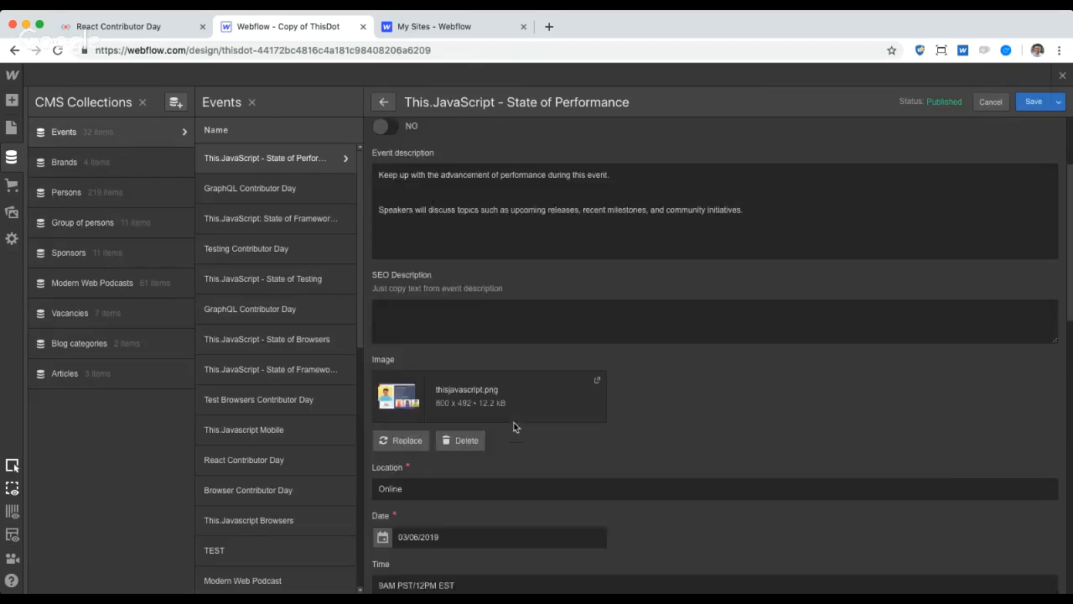
pyautogui.scroll(2, 500, 474)
pyautogui.scroll(2, 500, 475)
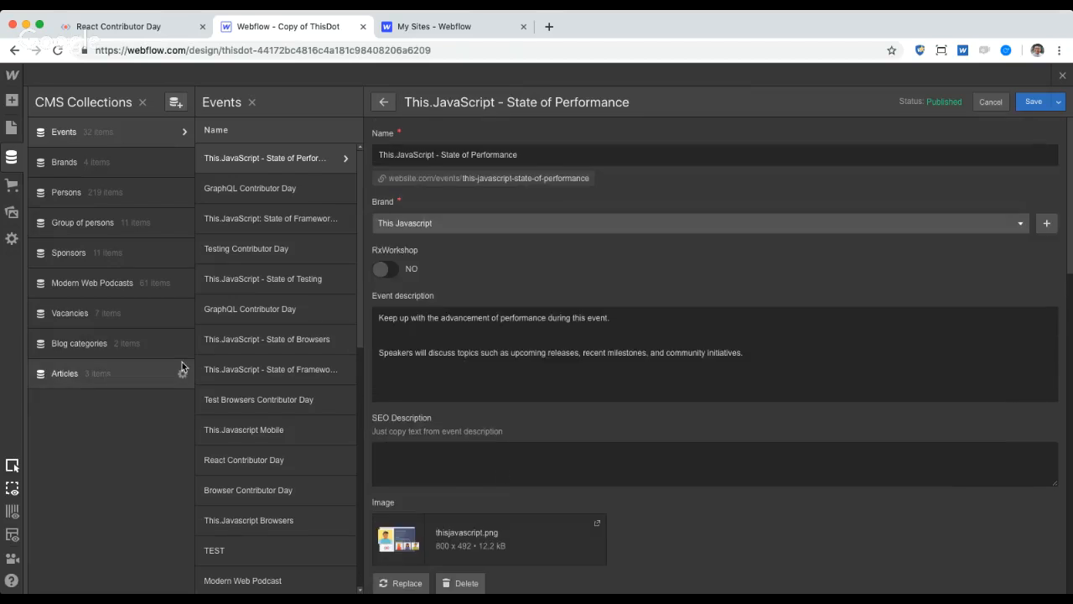
# Step: Examine the logo and sponsor type fields of several Sponsors items, from Applitools to Oasis
pyautogui.click(119, 257)
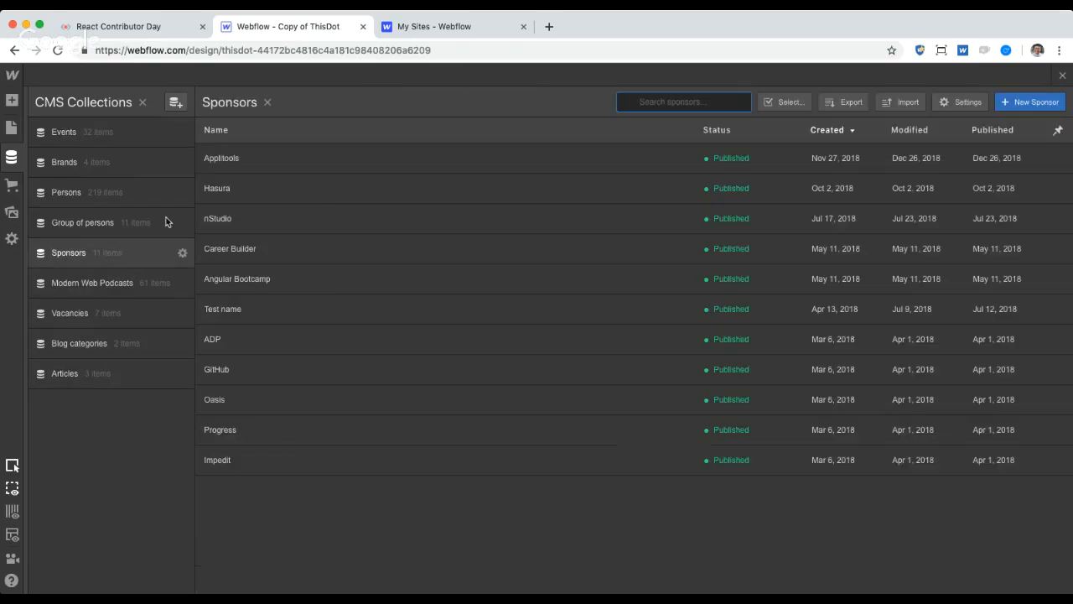
pyautogui.click(241, 159)
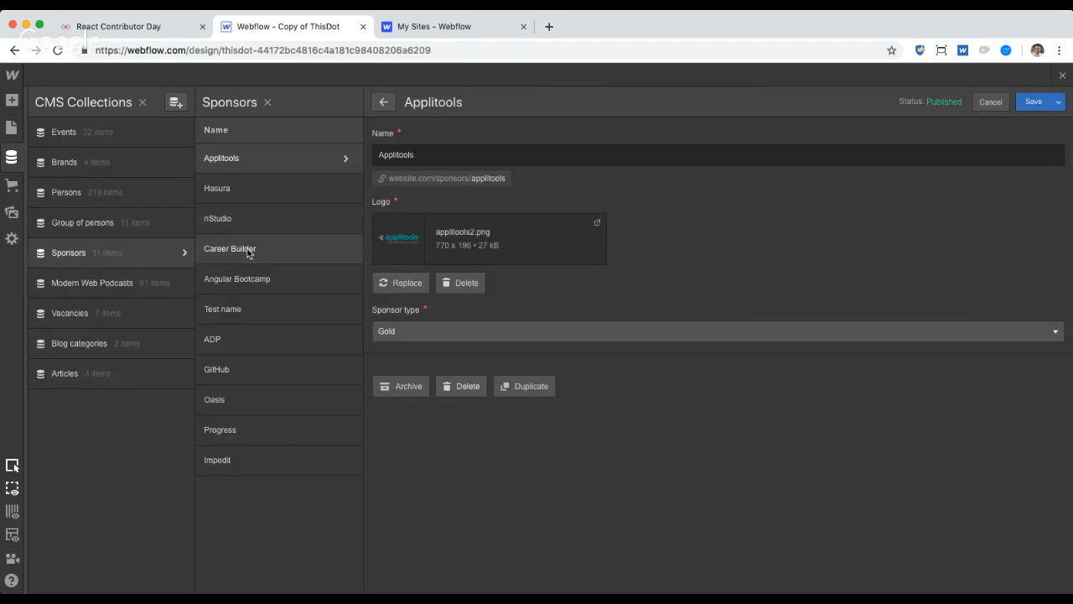
pyautogui.click(254, 289)
pyautogui.click(266, 362)
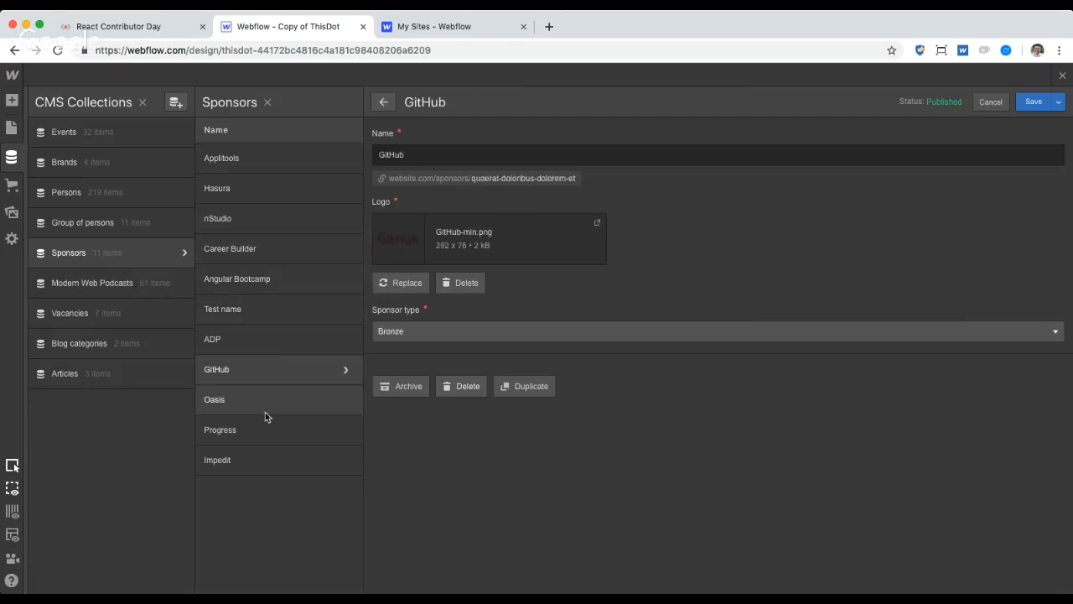
pyautogui.click(265, 409)
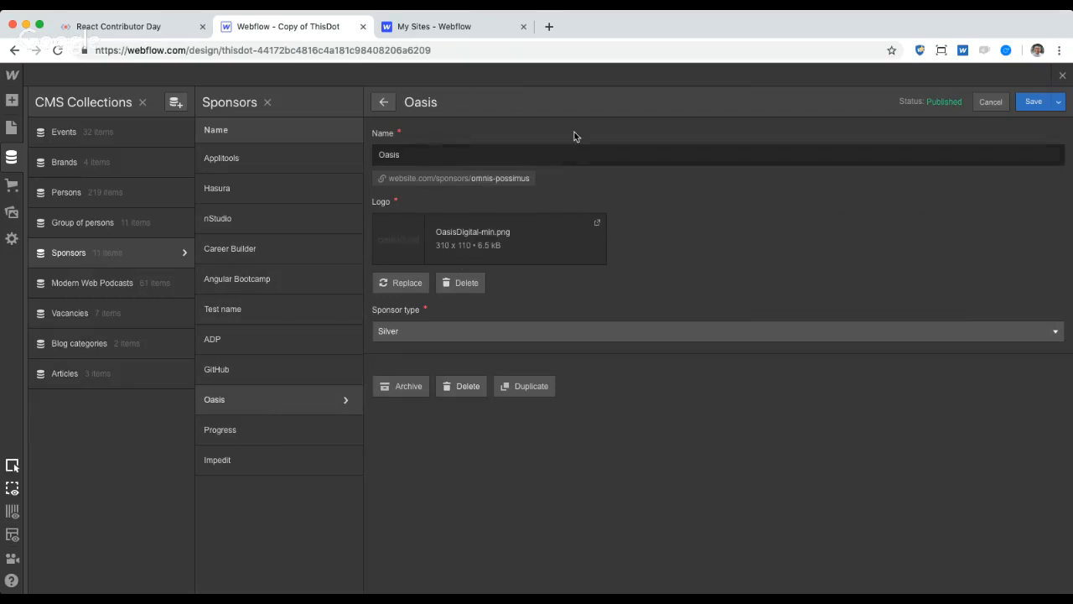
# Step: Return to the Media page and switch the collection list's source to the Sponsors collection
pyautogui.click(1063, 76)
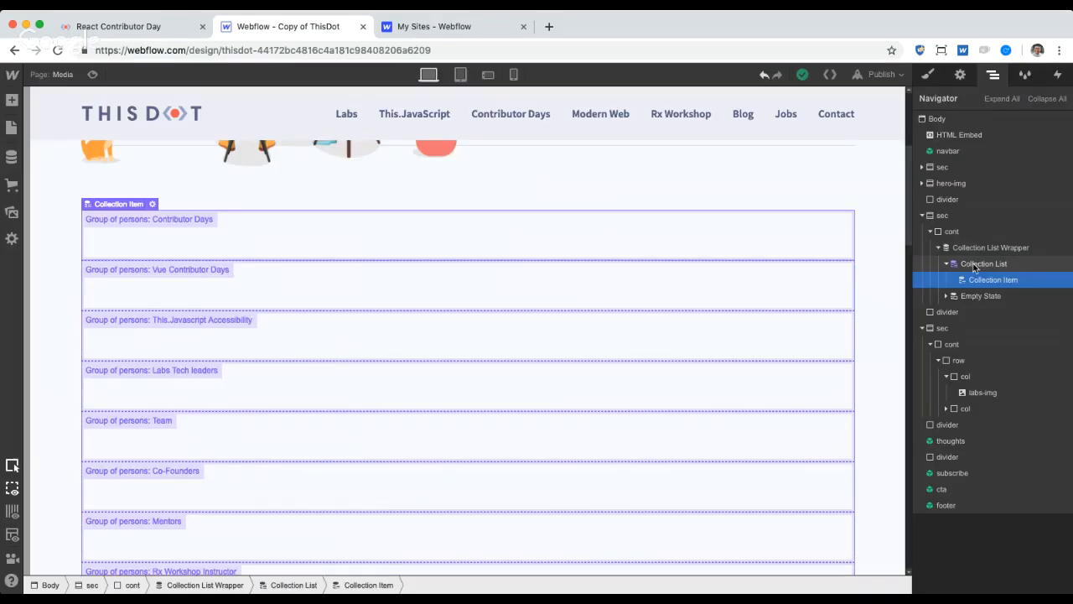
pyautogui.click(1010, 248)
pyautogui.click(959, 74)
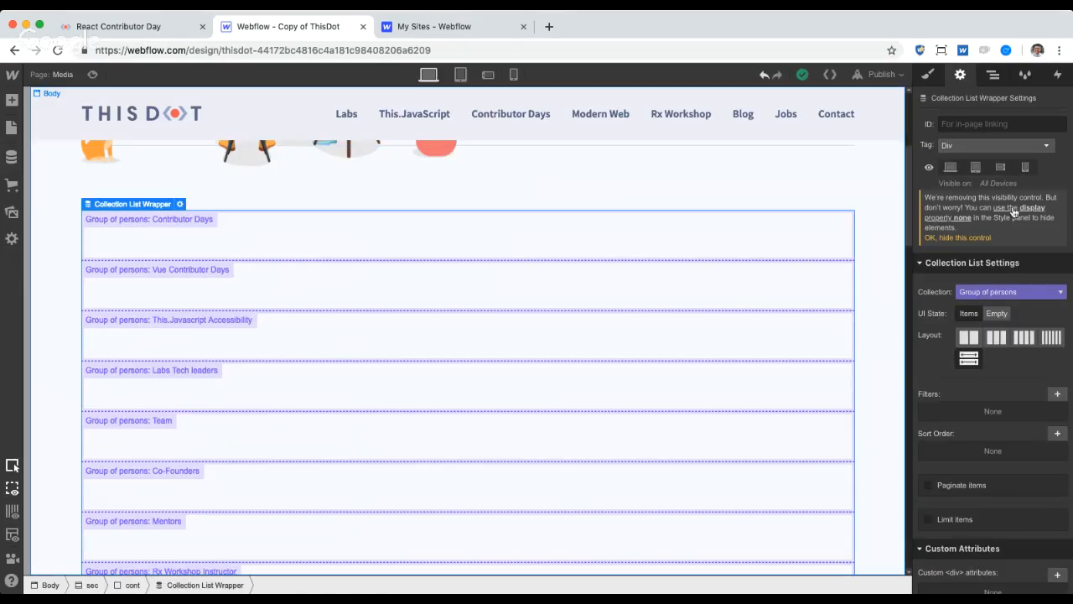
pyautogui.click(995, 291)
pyautogui.click(997, 329)
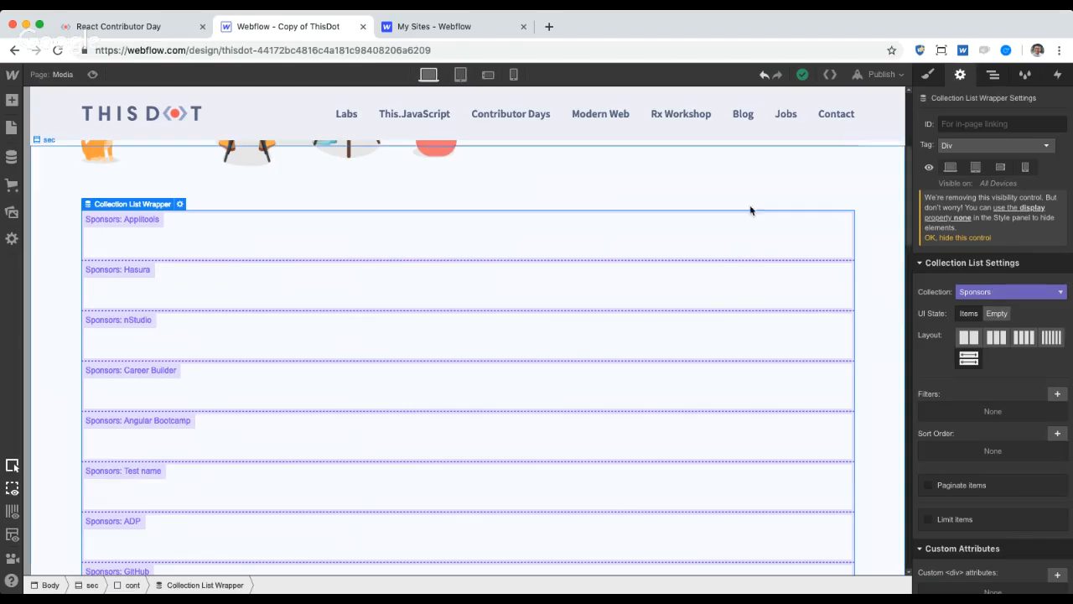
# Step: Check the Sponsors items shown in the collection list and the fields of the Oasis item in the CMS
pyautogui.click(687, 241)
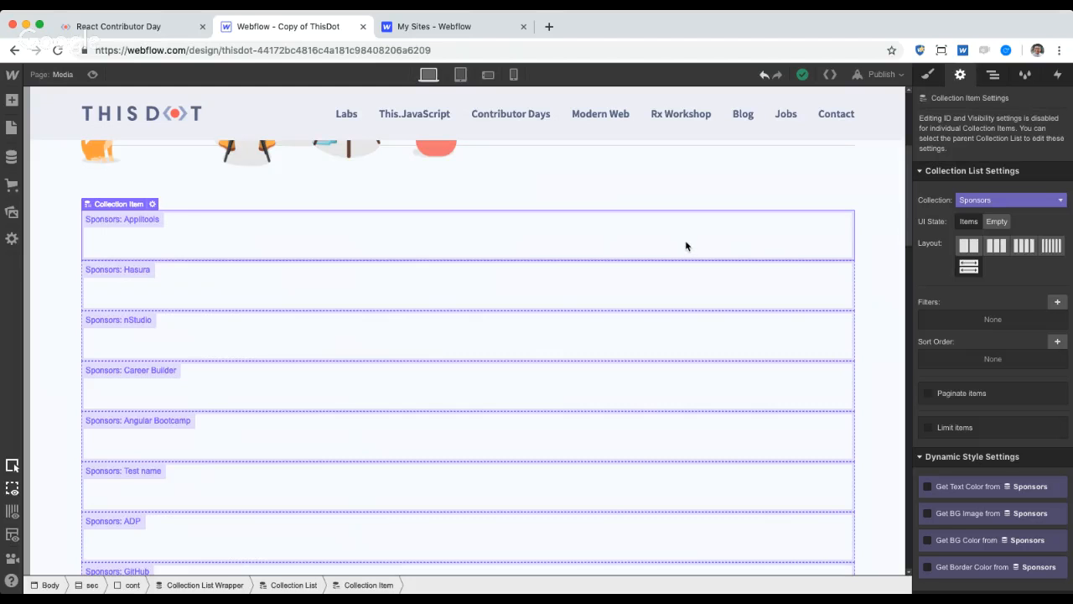
pyautogui.scroll(-2, 697, 294)
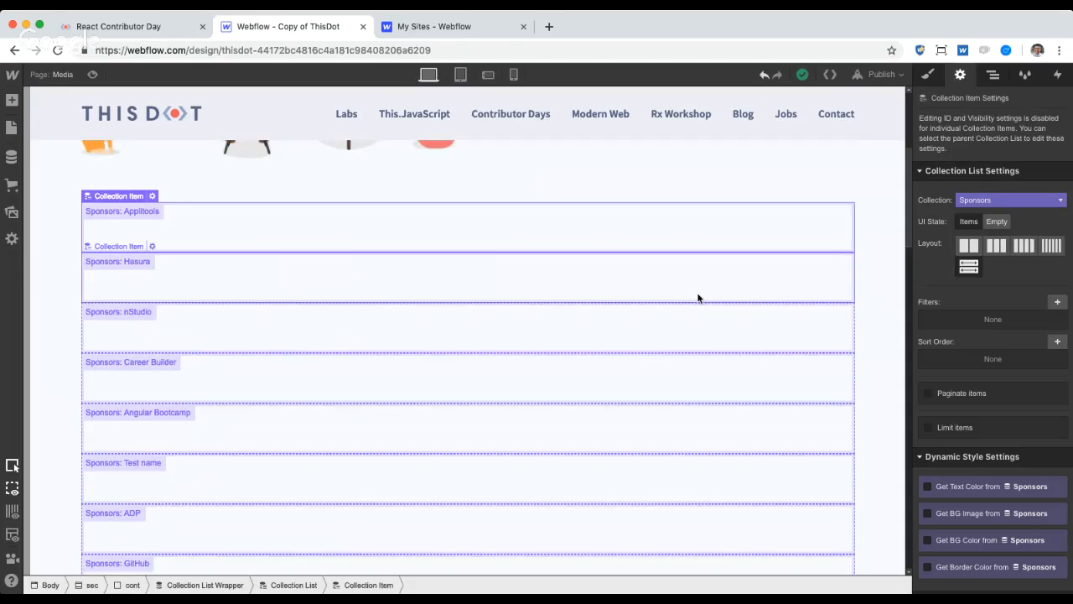
pyautogui.scroll(-5, 570, 361)
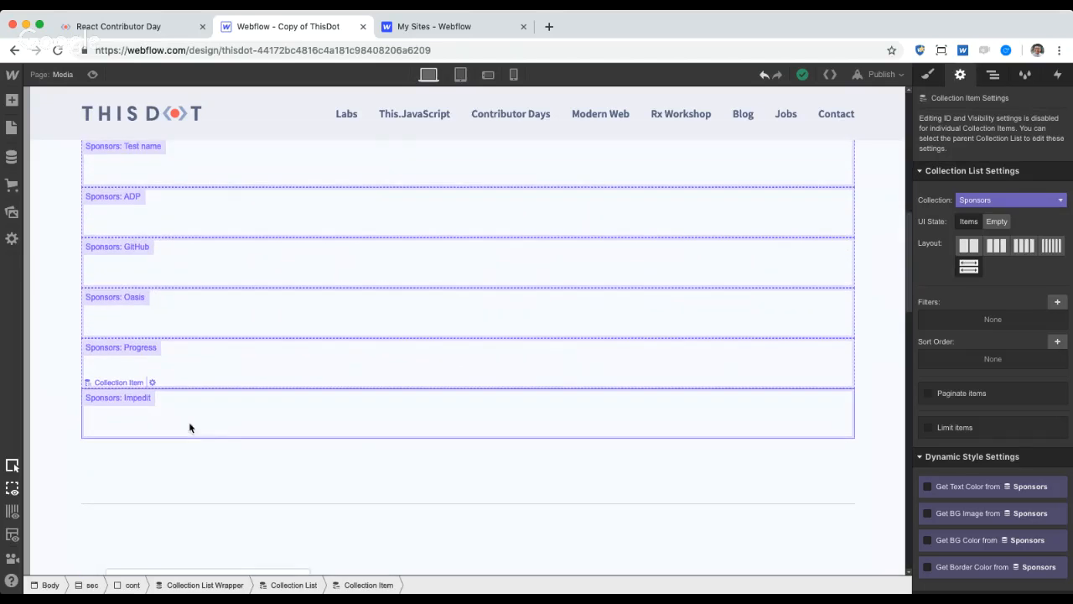
pyautogui.scroll(8, 296, 421)
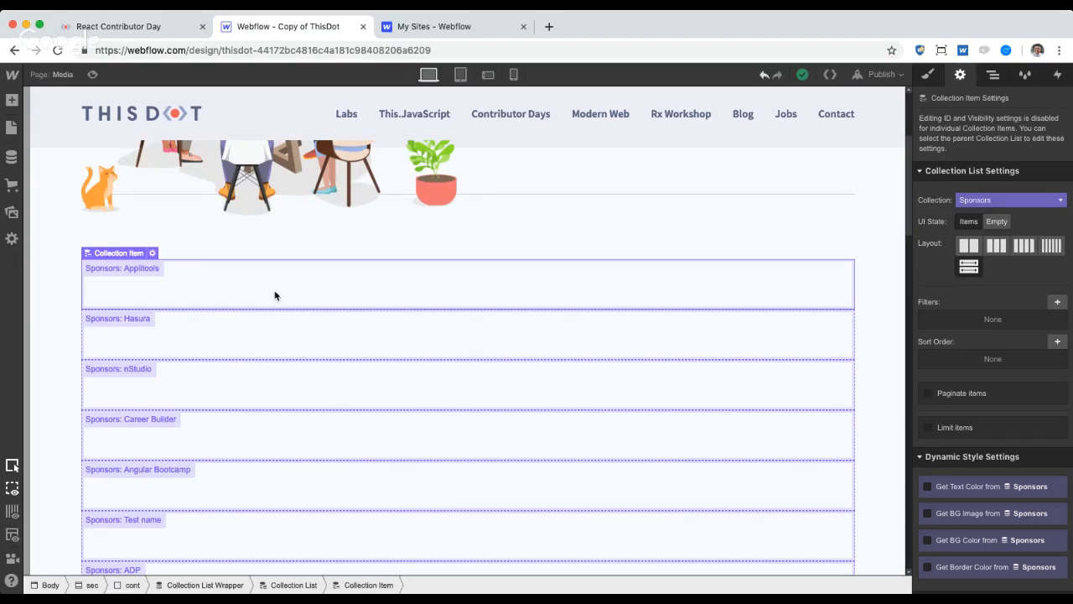
pyautogui.press('a')
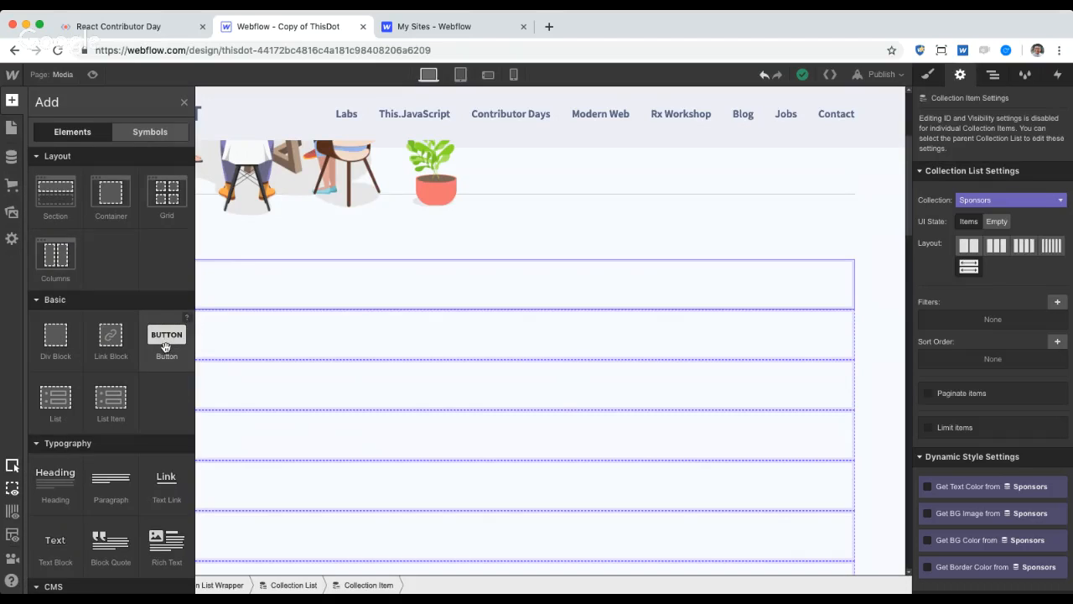
pyautogui.click(11, 157)
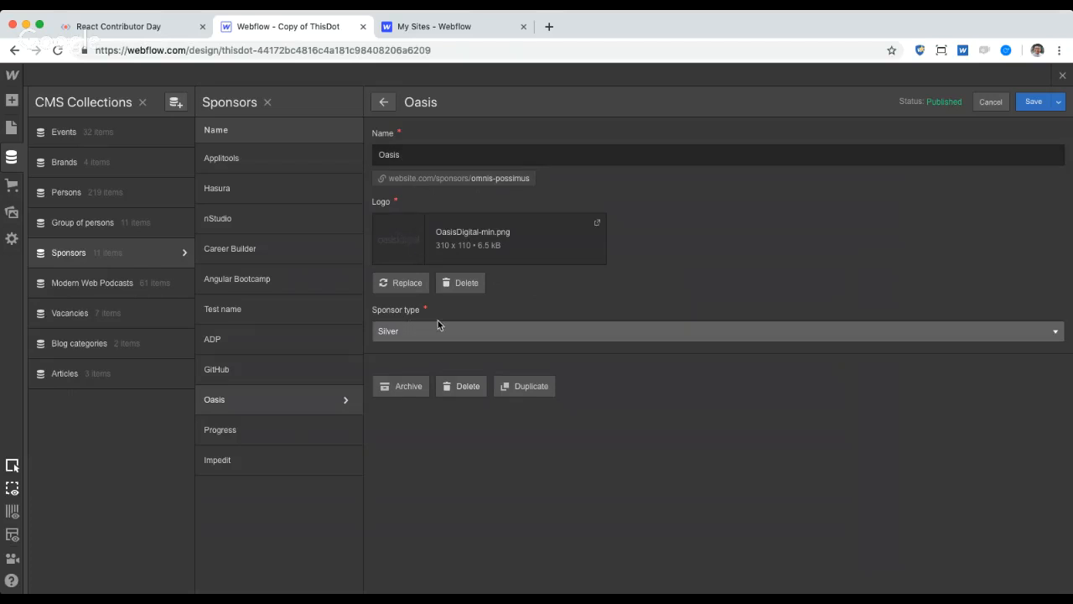
pyautogui.click(1062, 76)
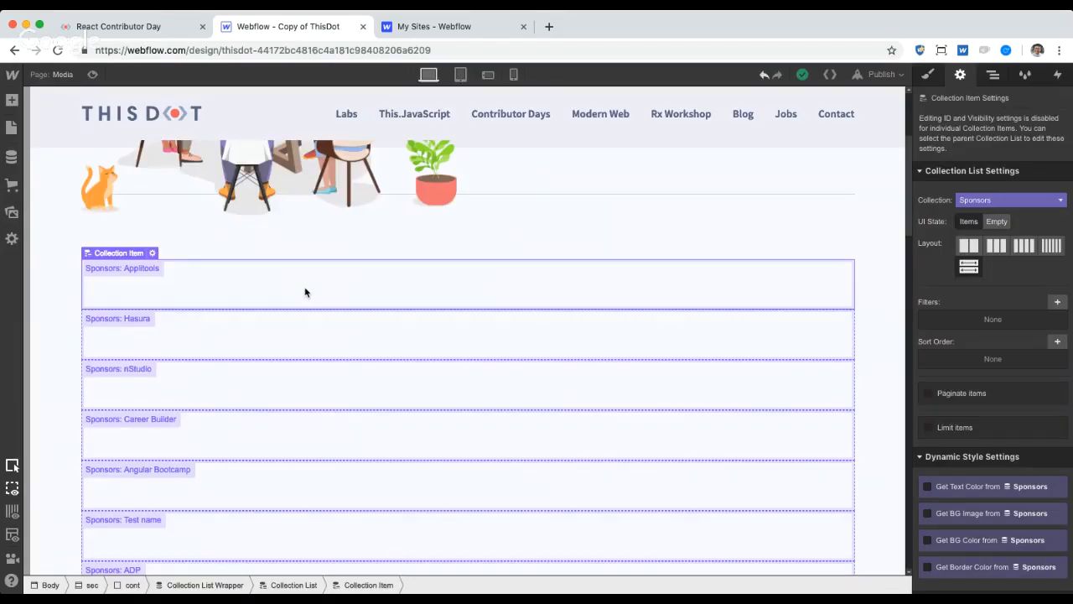
# Step: Add an Image element inside the Applitools collection item of the Sponsors list
pyautogui.press('a')
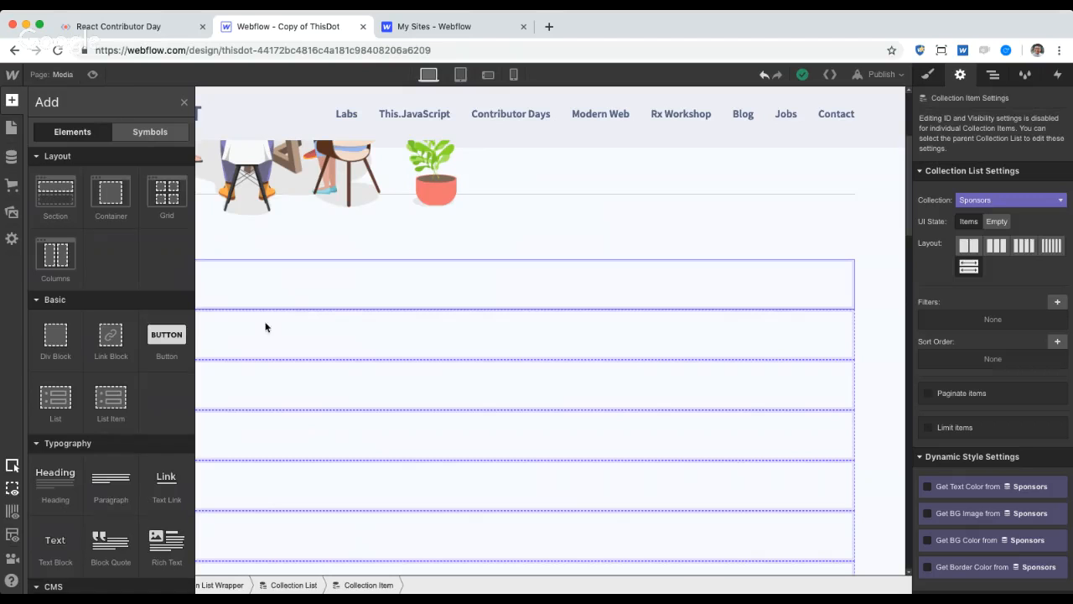
pyautogui.scroll(-2, 123, 482)
pyautogui.scroll(-3, 123, 482)
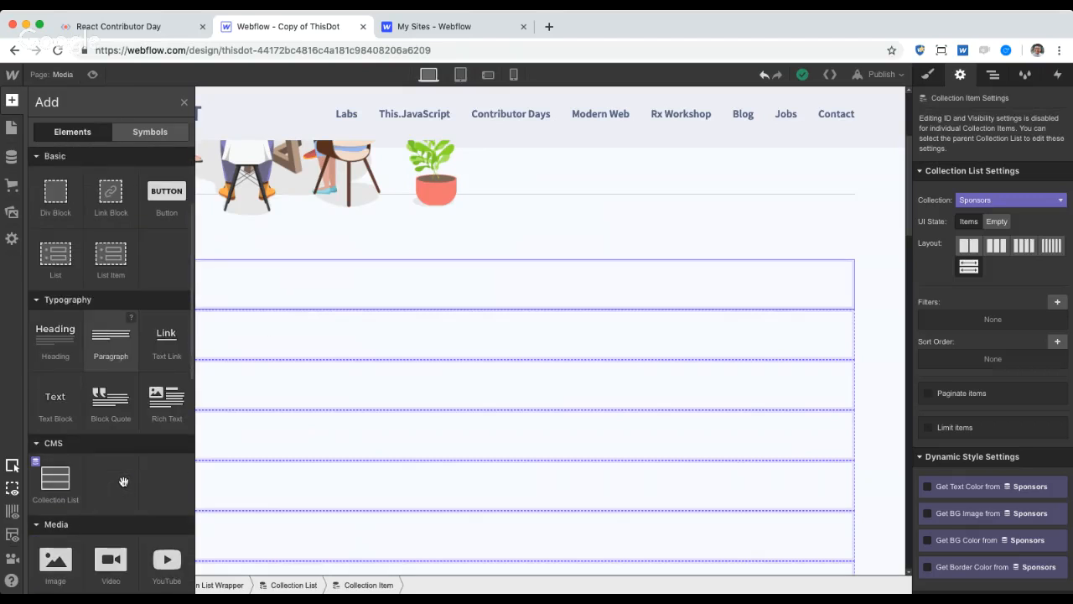
pyautogui.moveTo(55, 545); pyautogui.dragTo(192, 283)
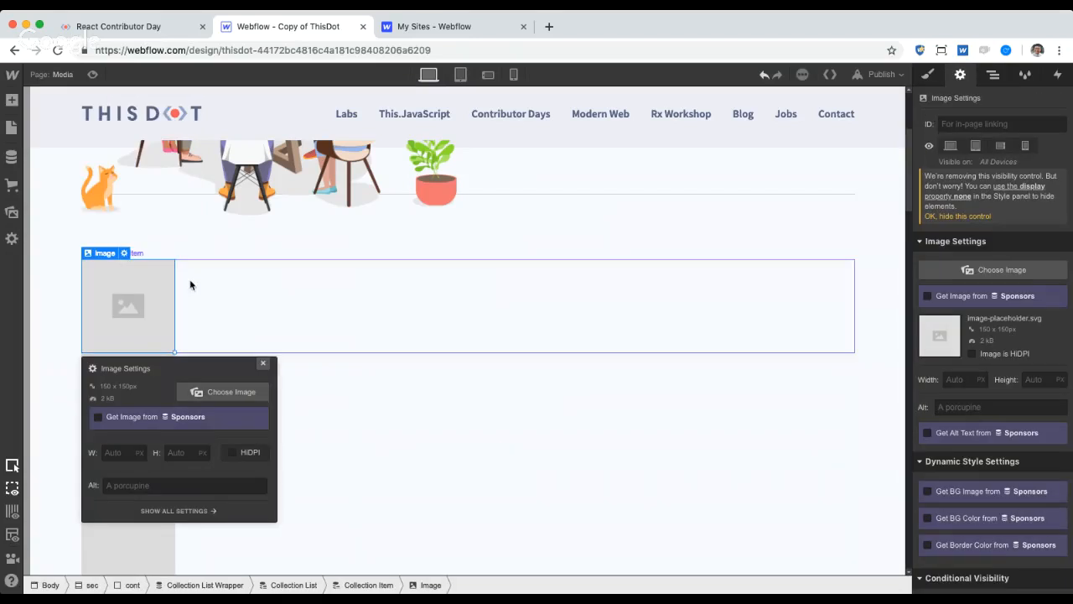
pyautogui.click(262, 366)
pyautogui.scroll(-3, 344, 324)
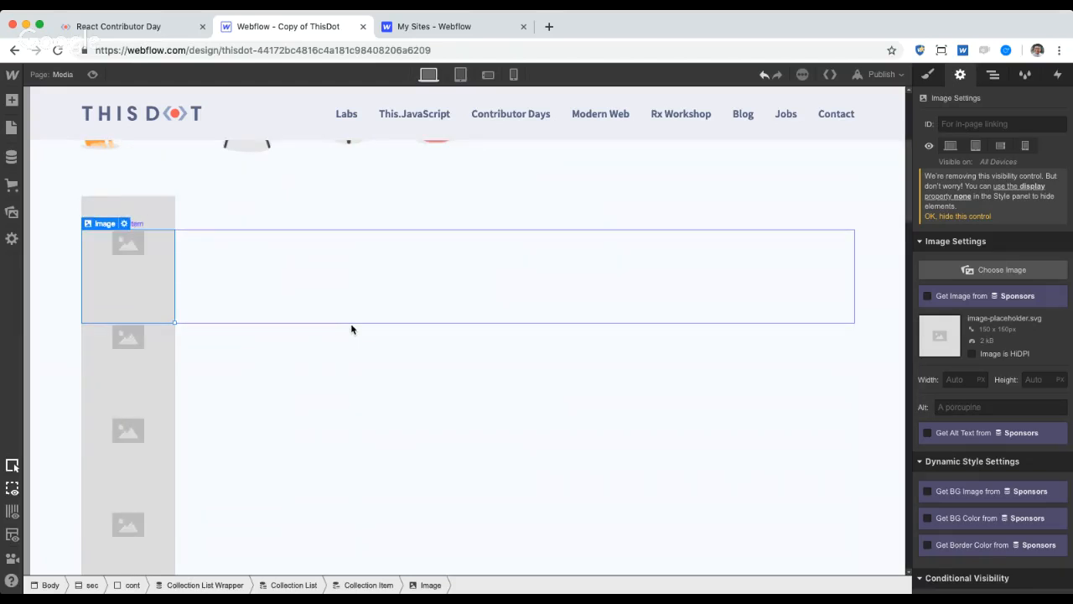
pyautogui.scroll(-7, 210, 420)
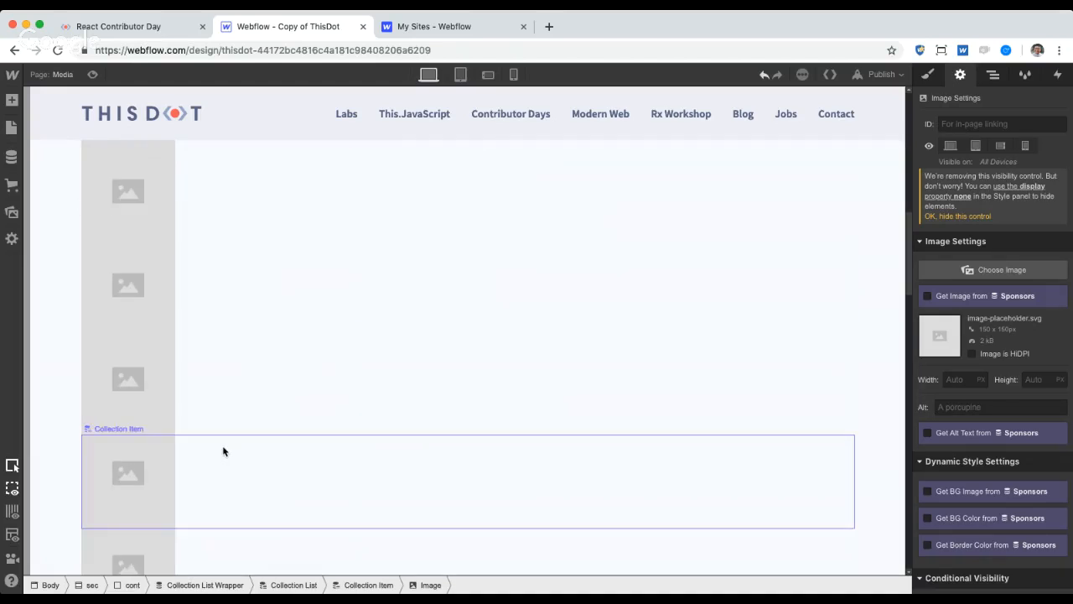
pyautogui.scroll(-5, 172, 482)
pyautogui.scroll(10, 172, 478)
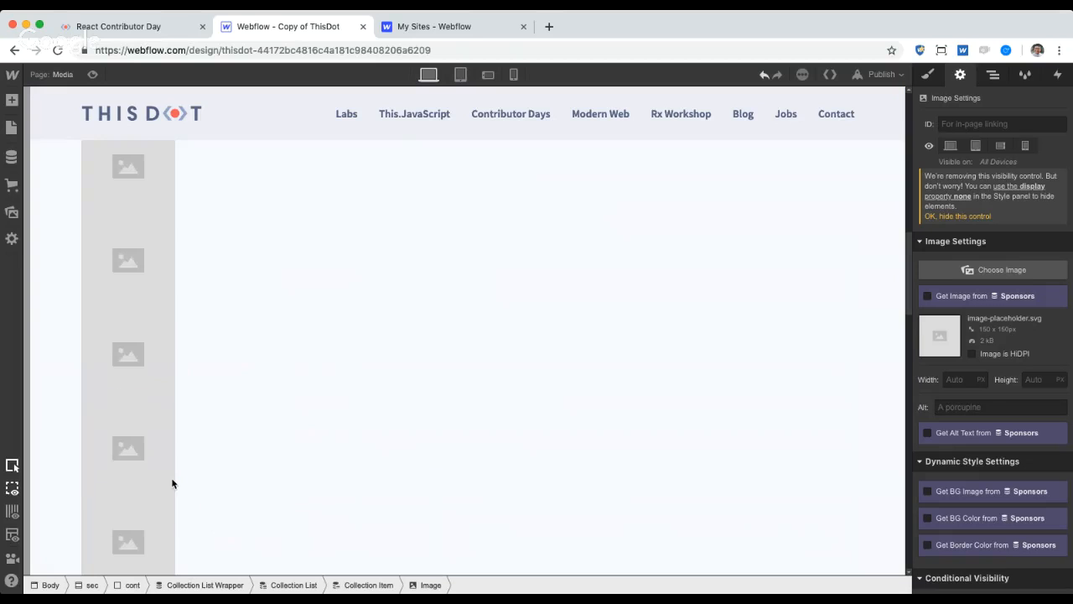
# Step: Bind the image in the collection item to the Logo field of the Sponsors collection
pyautogui.doubleClick(122, 348)
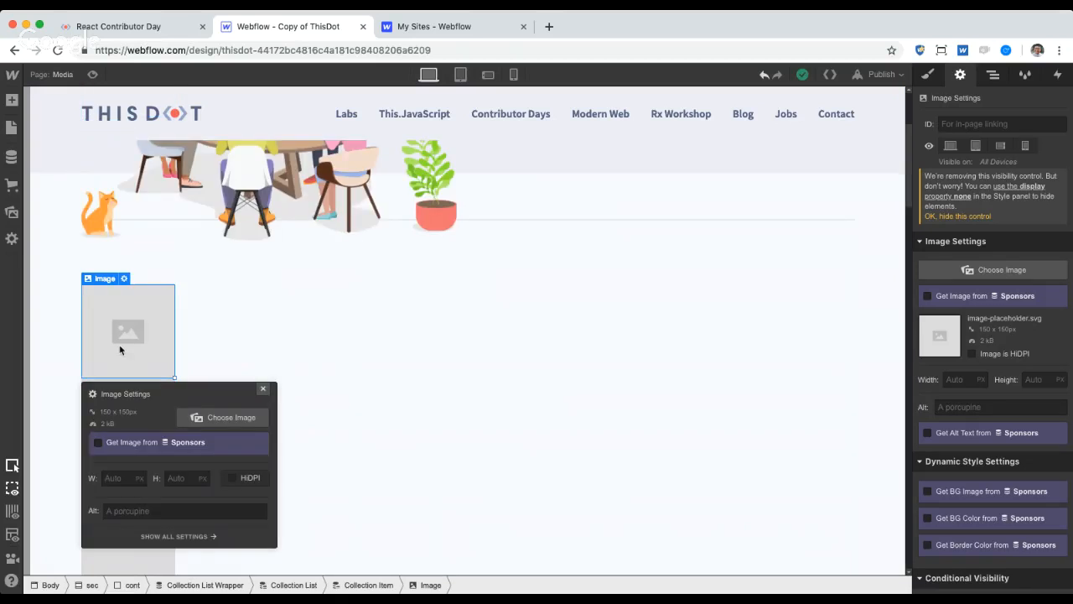
pyautogui.moveTo(144, 388); pyautogui.dragTo(279, 263)
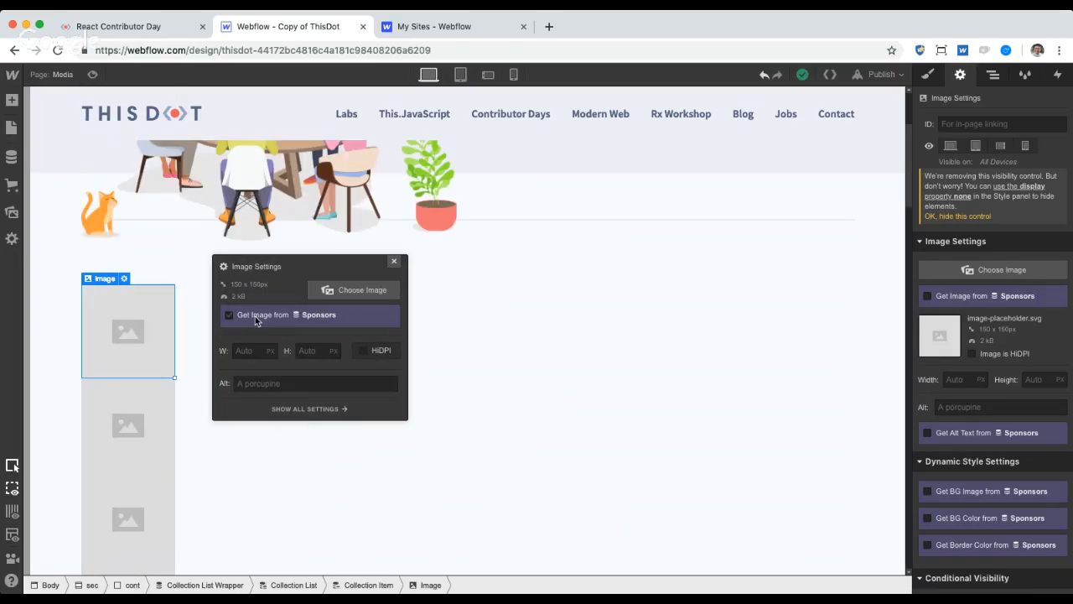
pyautogui.click(255, 316)
pyautogui.click(307, 332)
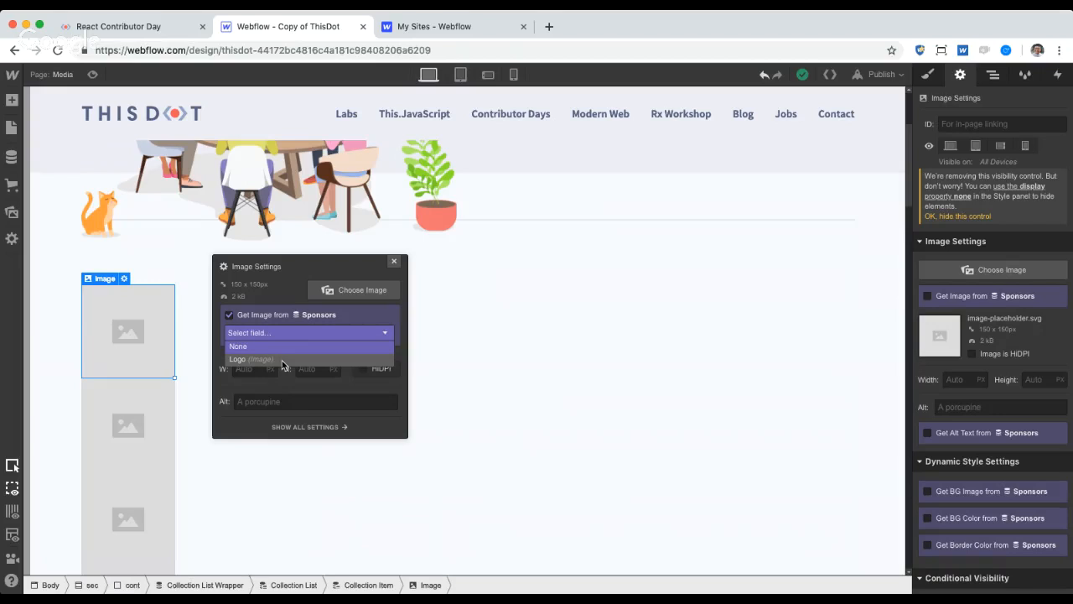
pyautogui.click(252, 359)
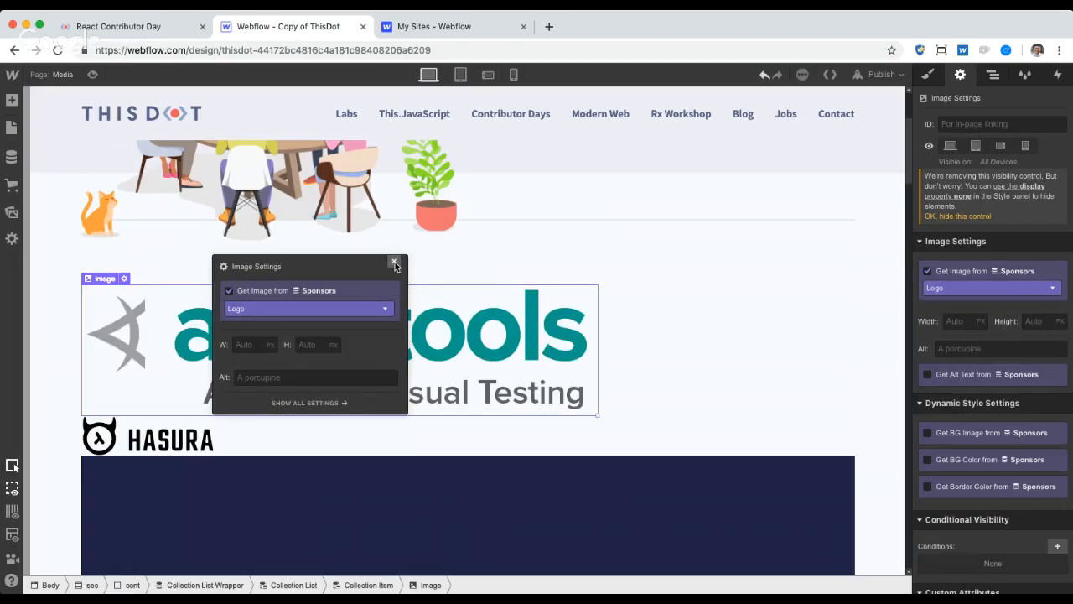
pyautogui.click(395, 264)
pyautogui.moveTo(911, 137)
pyautogui.mouseDown()
pyautogui.moveTo(910, 375)
pyautogui.moveTo(900, 126)
pyautogui.moveTo(901, 136)
pyautogui.mouseUp()
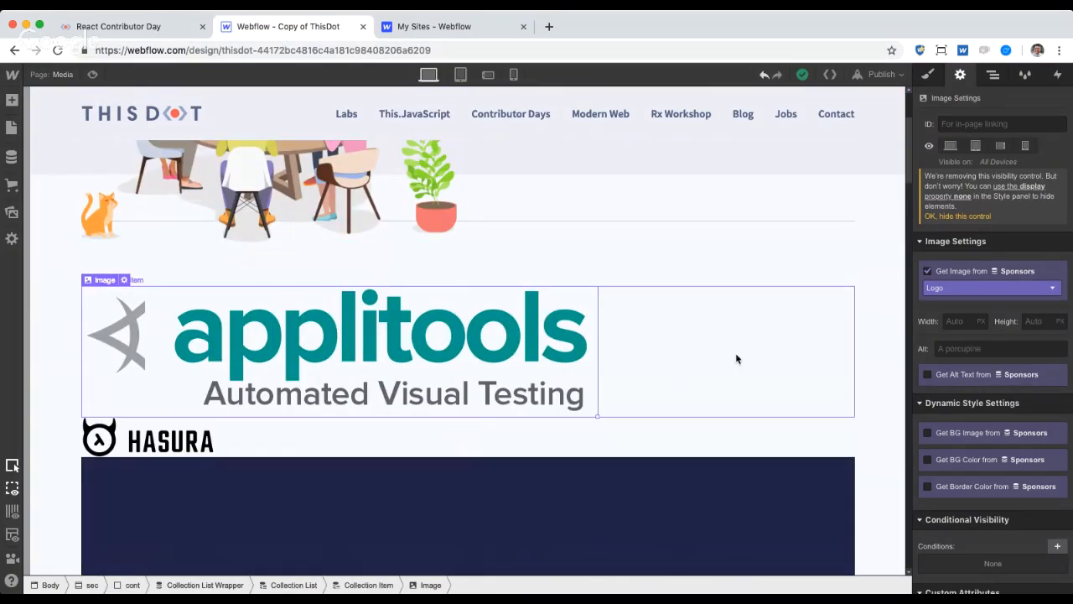
# Step: Set the Collection List element's display to horizontal flex and let its children wrap
pyautogui.click(993, 73)
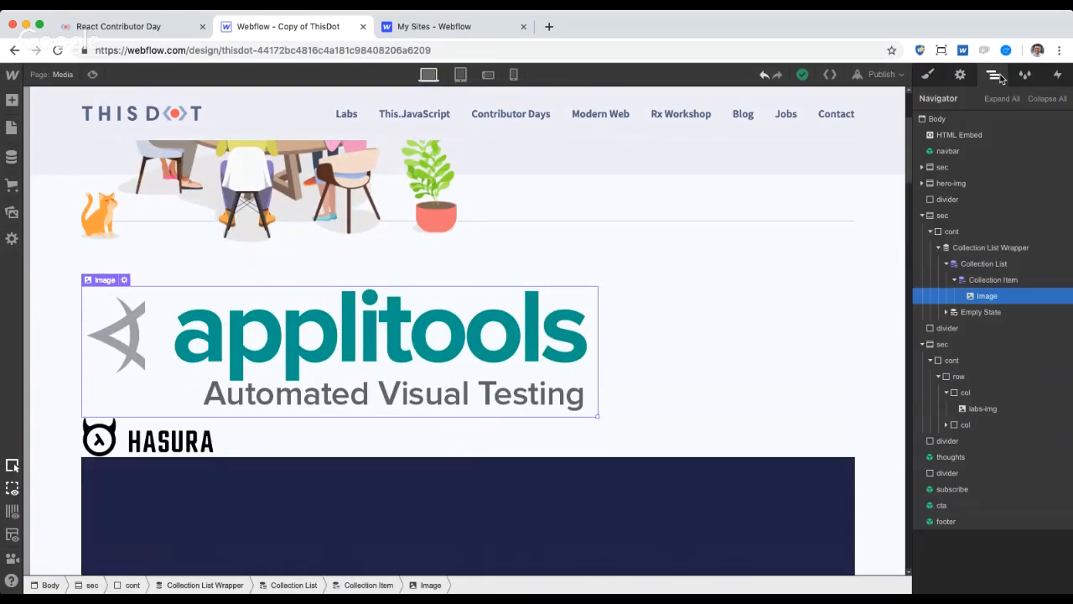
pyautogui.click(1004, 265)
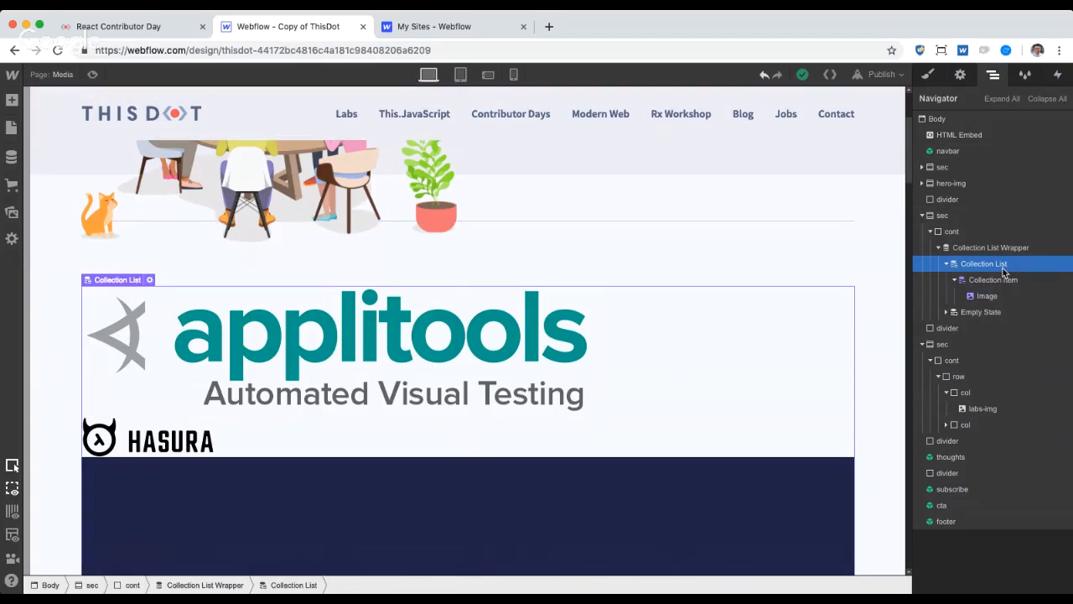
pyautogui.click(928, 75)
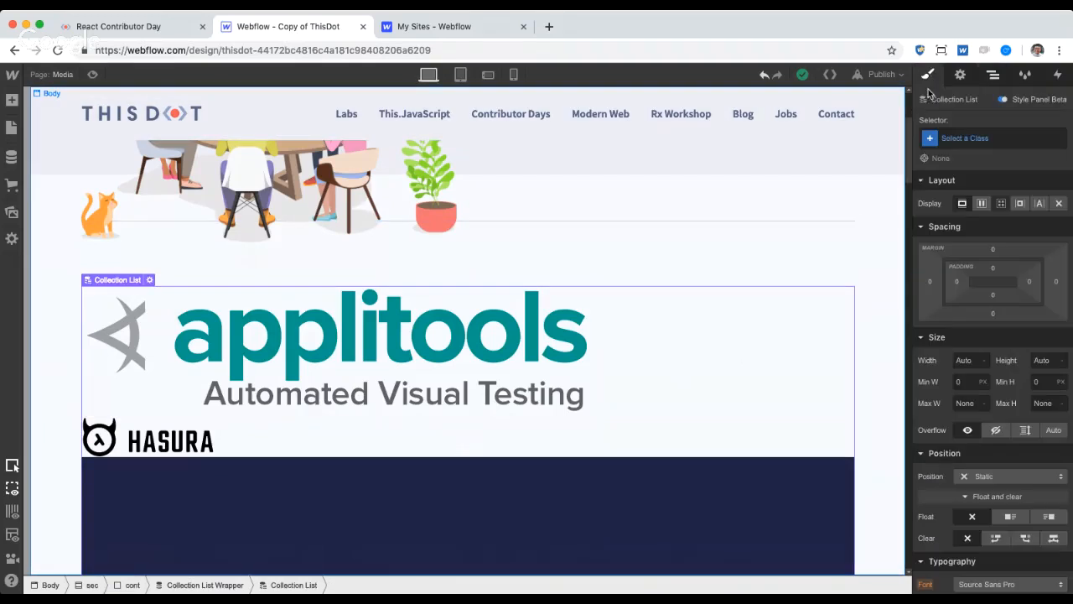
pyautogui.click(982, 205)
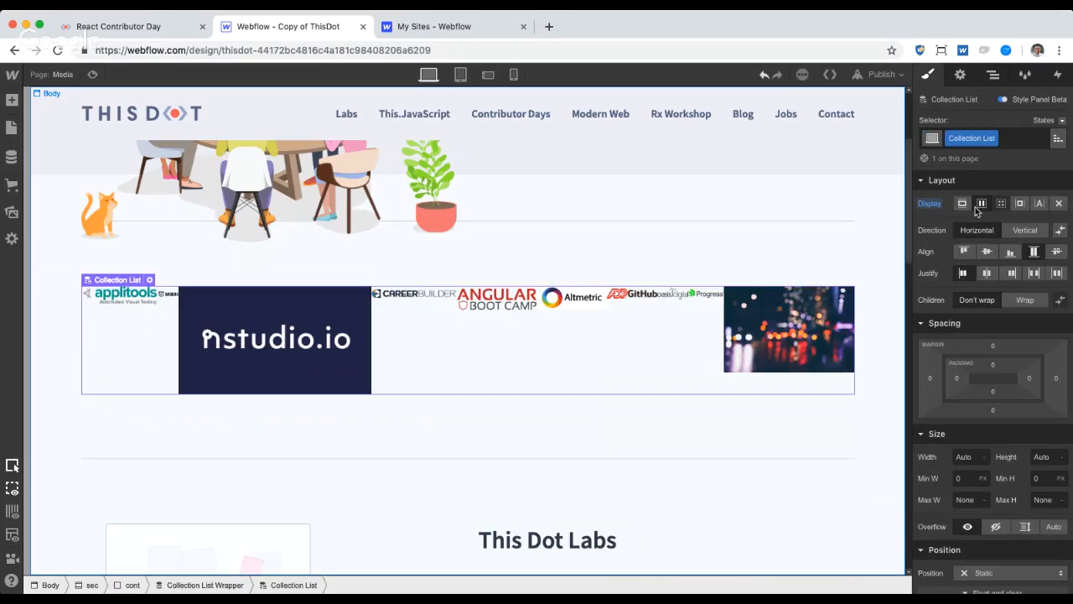
pyautogui.click(1023, 300)
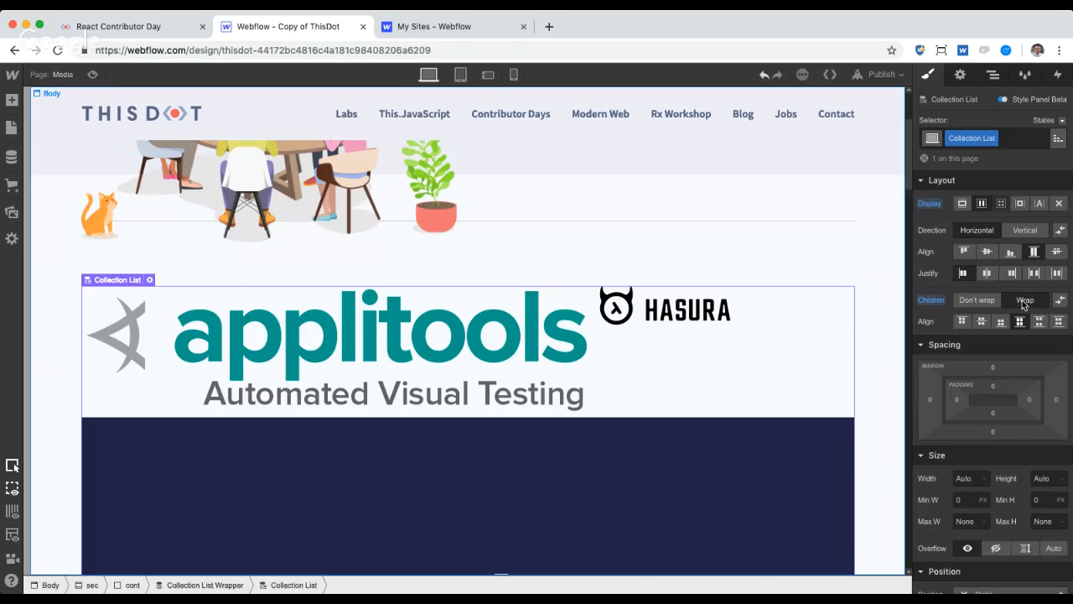
# Step: Give the Collection Item custom flex sizing, trying a basis of 20% and reducing it to 15%
pyautogui.click(992, 75)
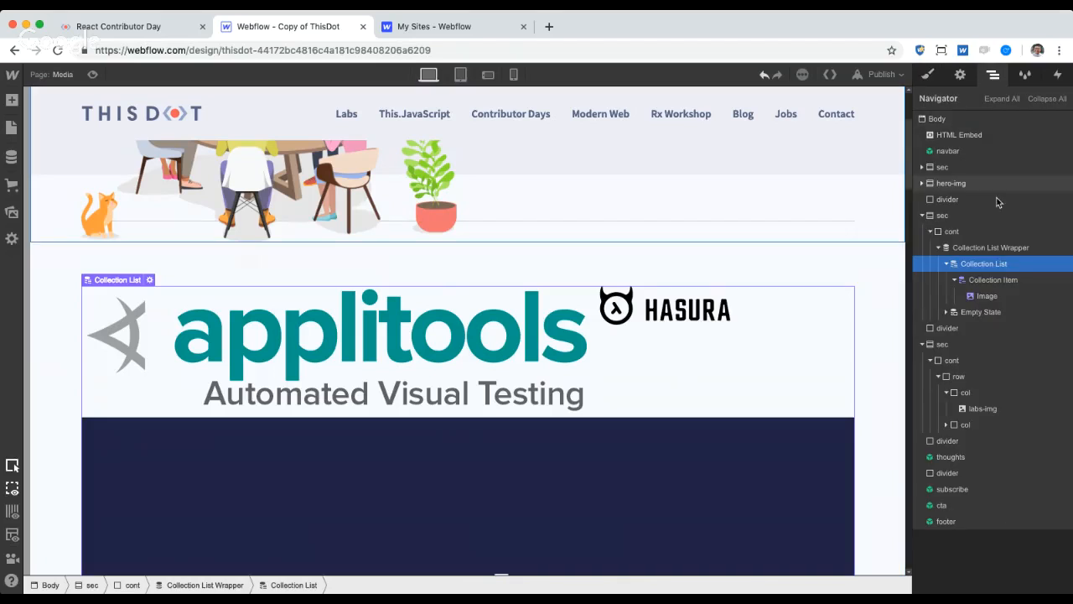
pyautogui.doubleClick(990, 279)
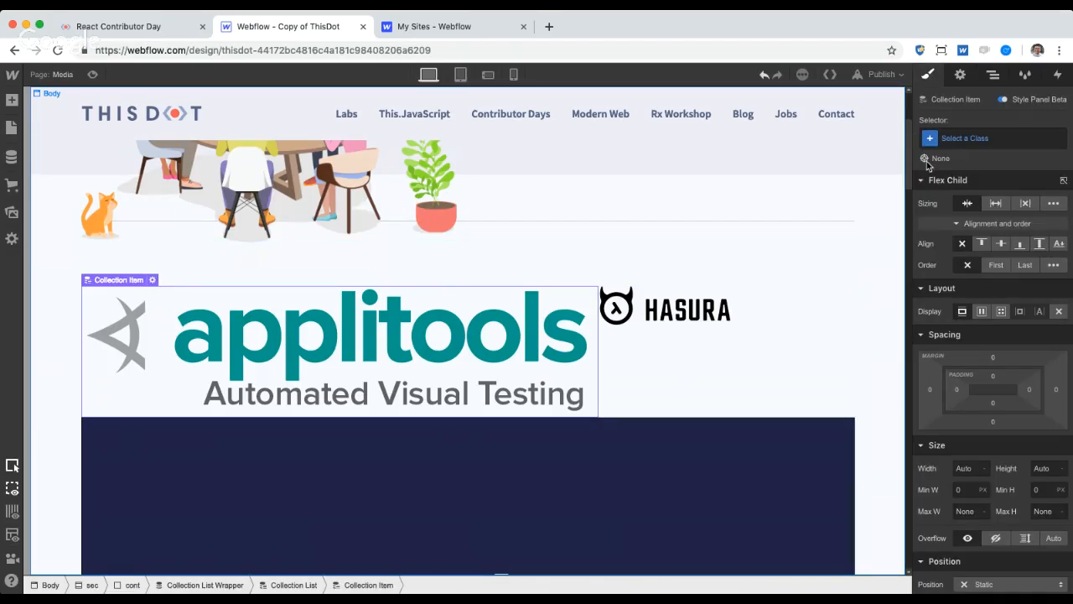
pyautogui.click(1054, 203)
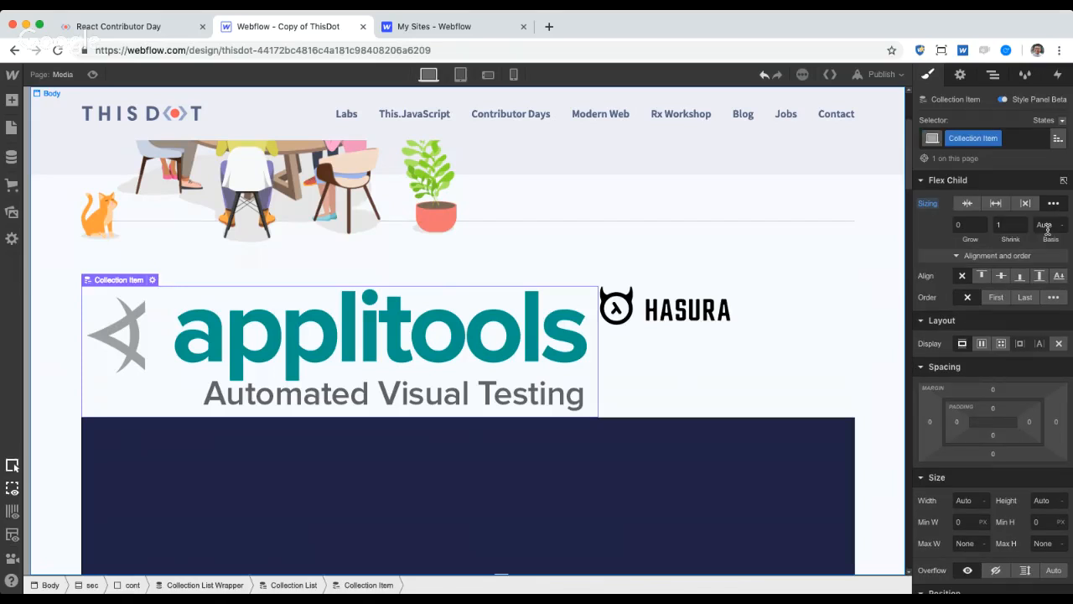
pyautogui.click(1046, 224)
pyautogui.write('20%')
pyautogui.press('Return')
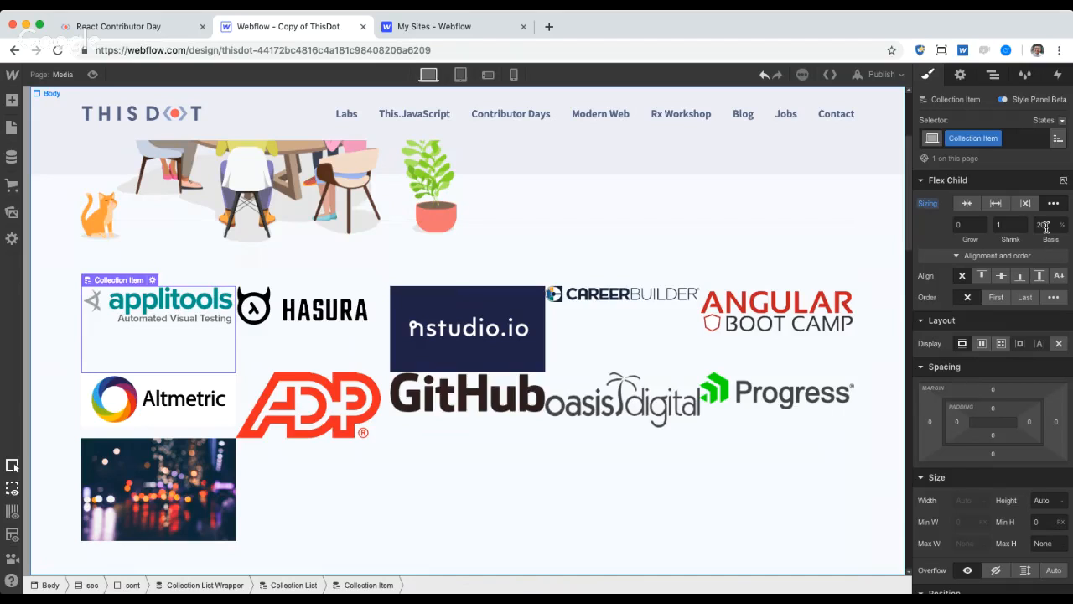
pyautogui.press('Down')
pyautogui.press('Down')
pyautogui.press('Down')
pyautogui.press('Down')
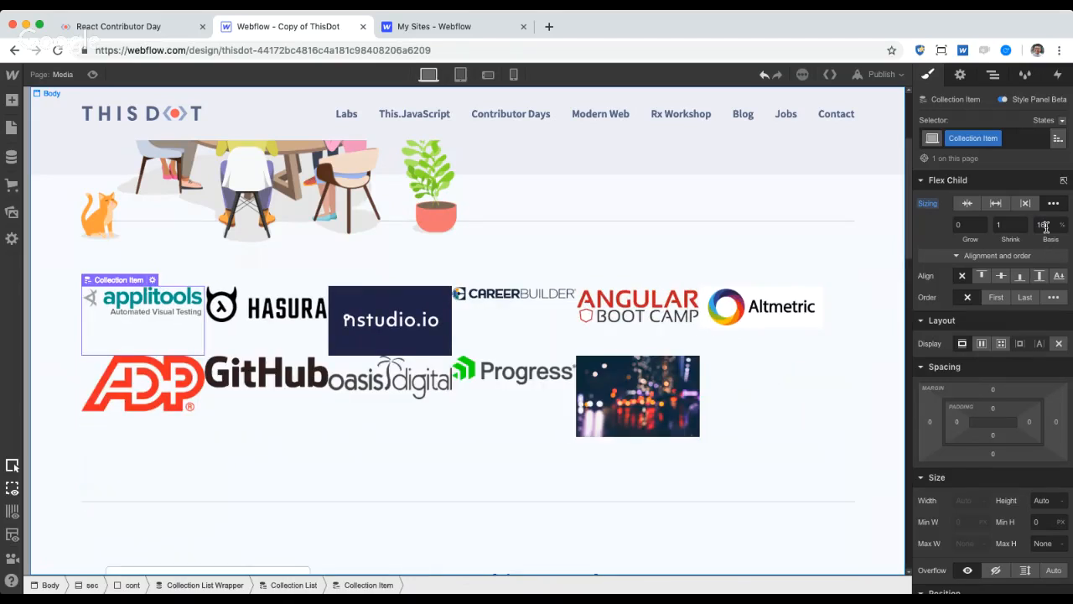
pyautogui.press('Down')
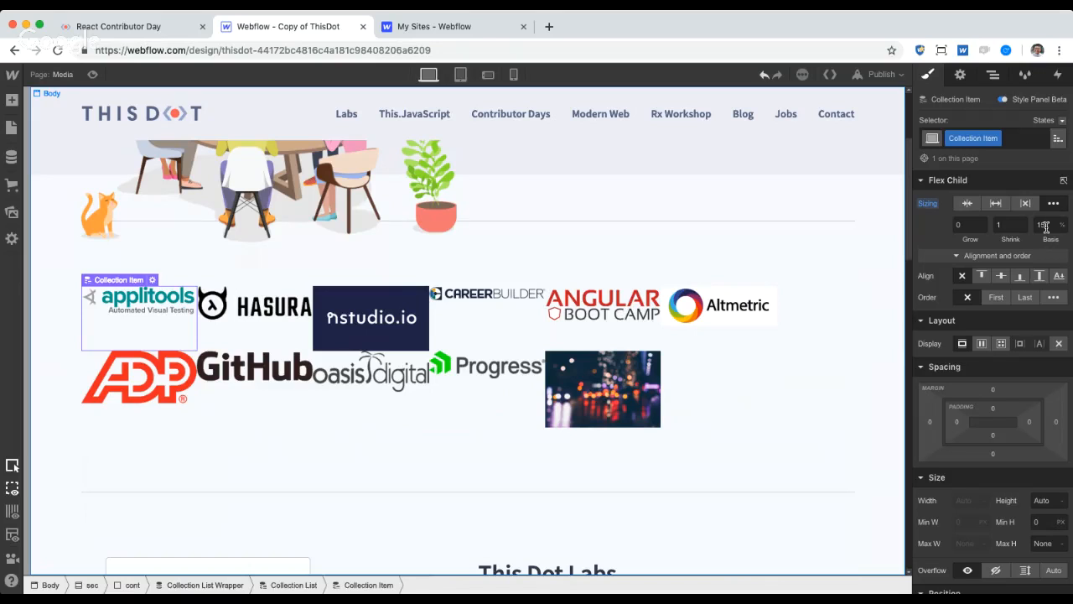
# Step: Set the Collection Item's flex grow to 1 and its alignment to center
pyautogui.click(970, 225)
pyautogui.write('1')
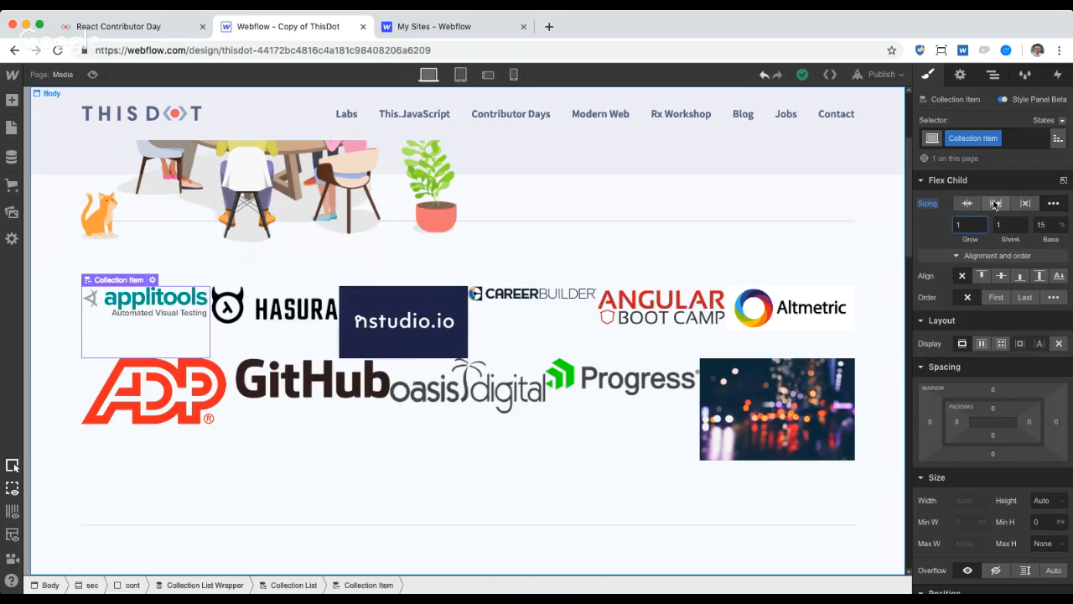
pyautogui.click(1001, 277)
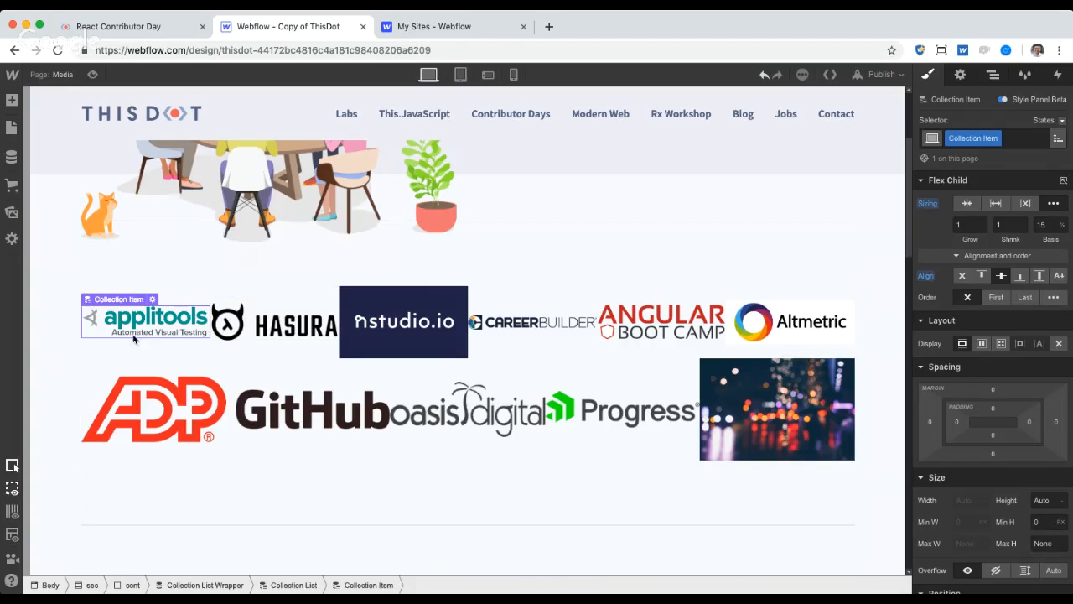
pyautogui.click(156, 324)
pyautogui.press('a')
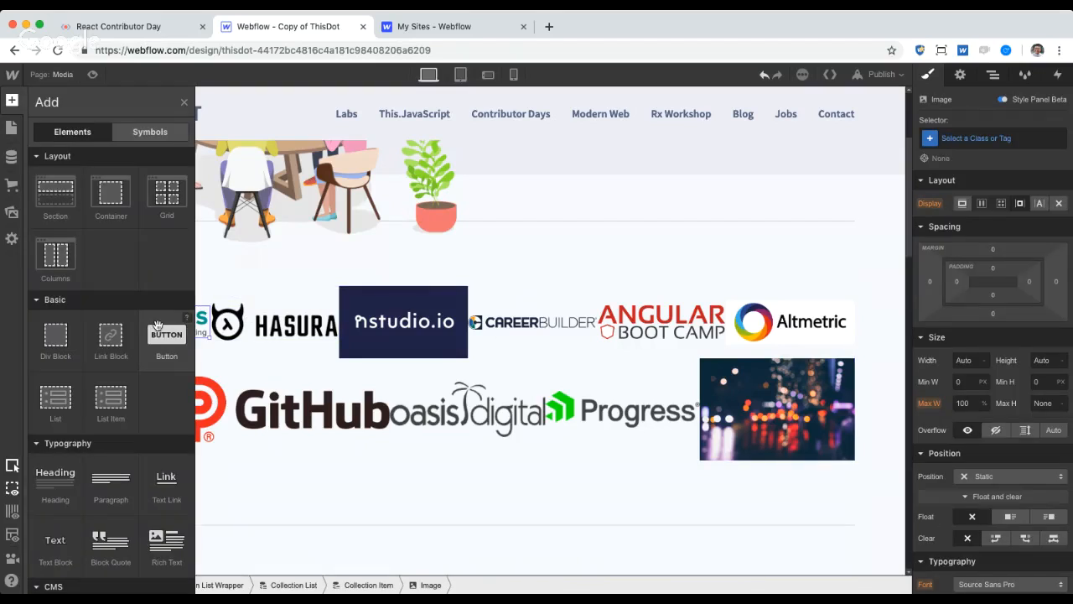
pyautogui.press('a')
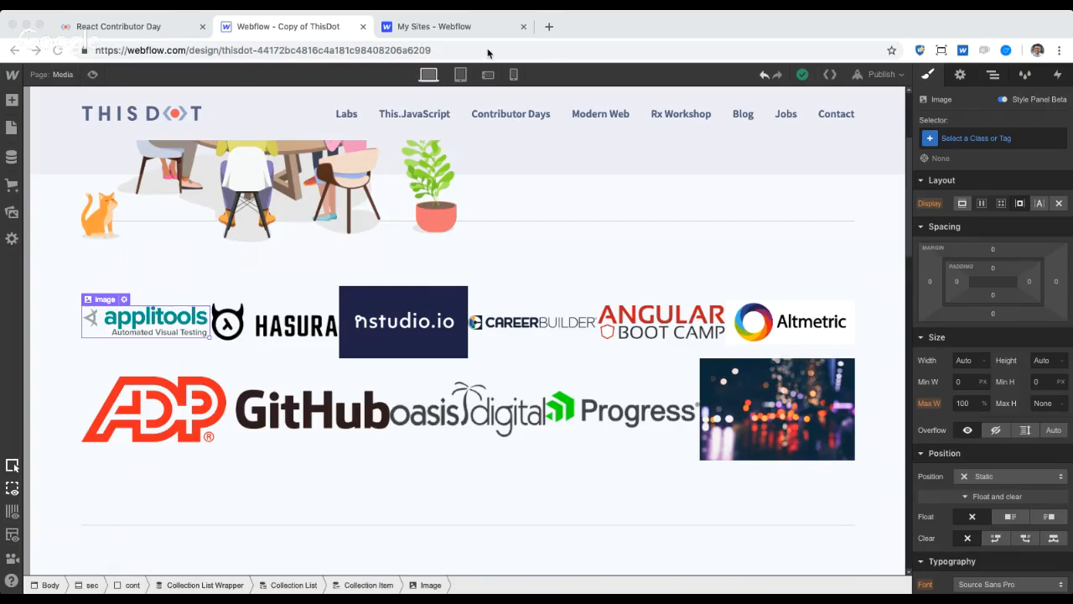
# Step: Enable the Designer's hidden "peek" beta feature
pyautogui.click(221, 28)
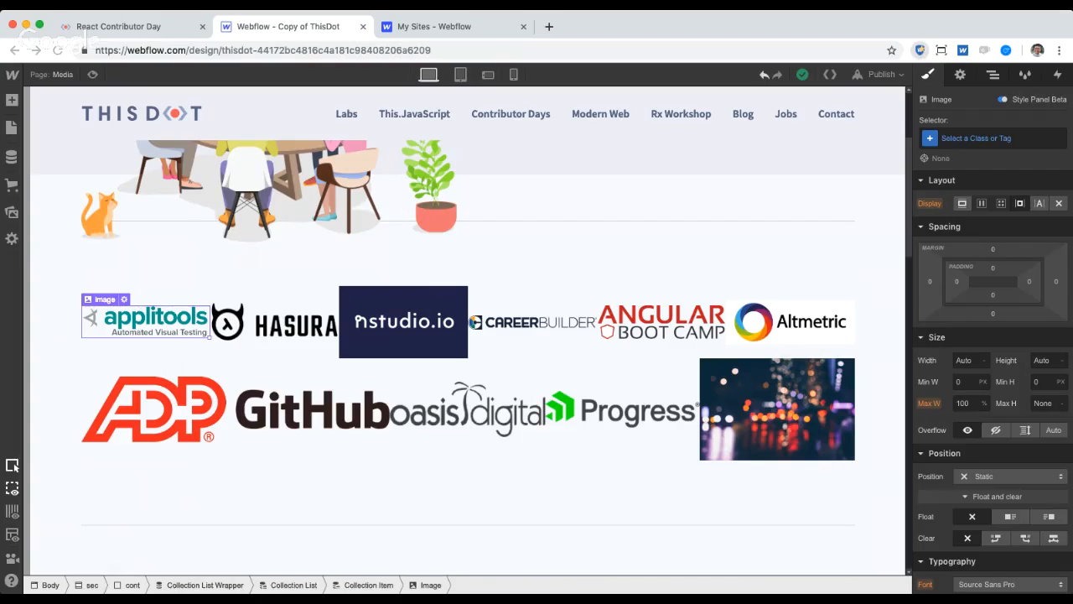
pyautogui.press('p')
pyautogui.press('e')
pyautogui.press('e')
pyautogui.press('k')
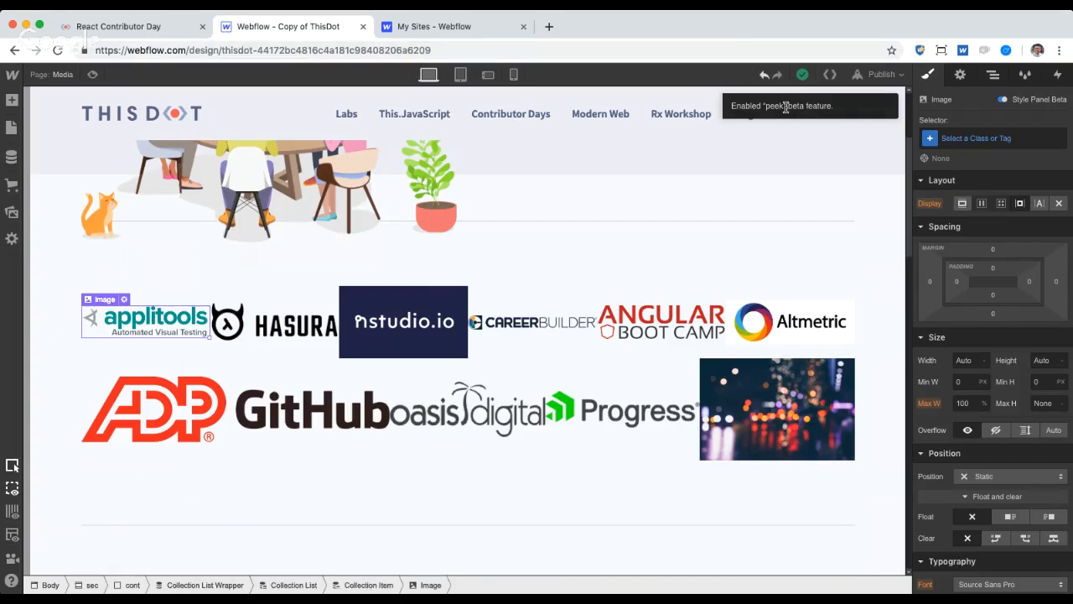
# Step: Try adding top padding to the Angular Boot Camp logo image, and undo the padding change
pyautogui.click(598, 205)
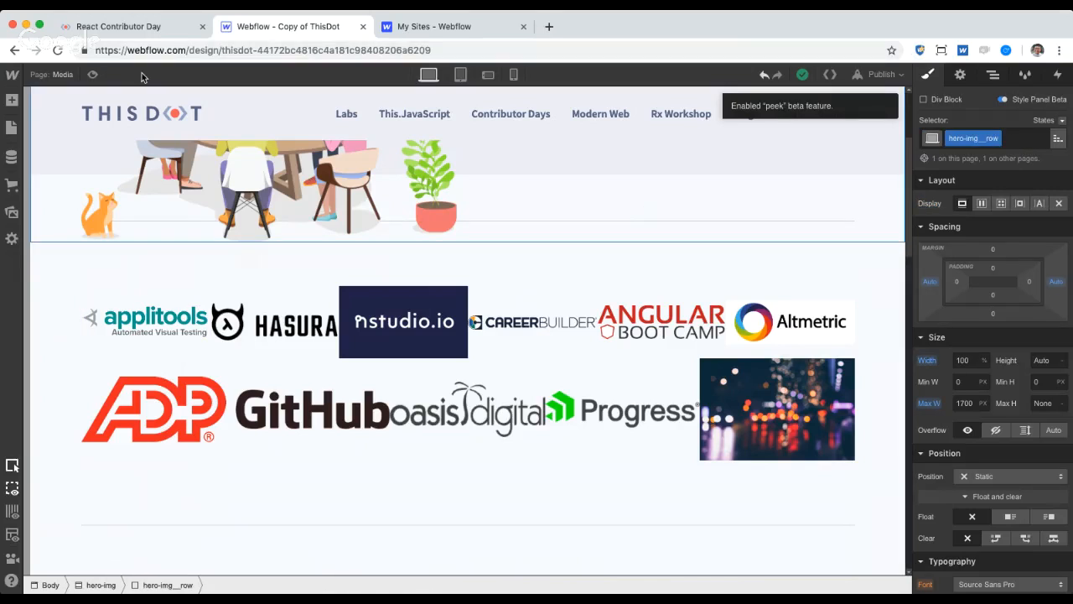
pyautogui.click(521, 287)
pyautogui.click(775, 333)
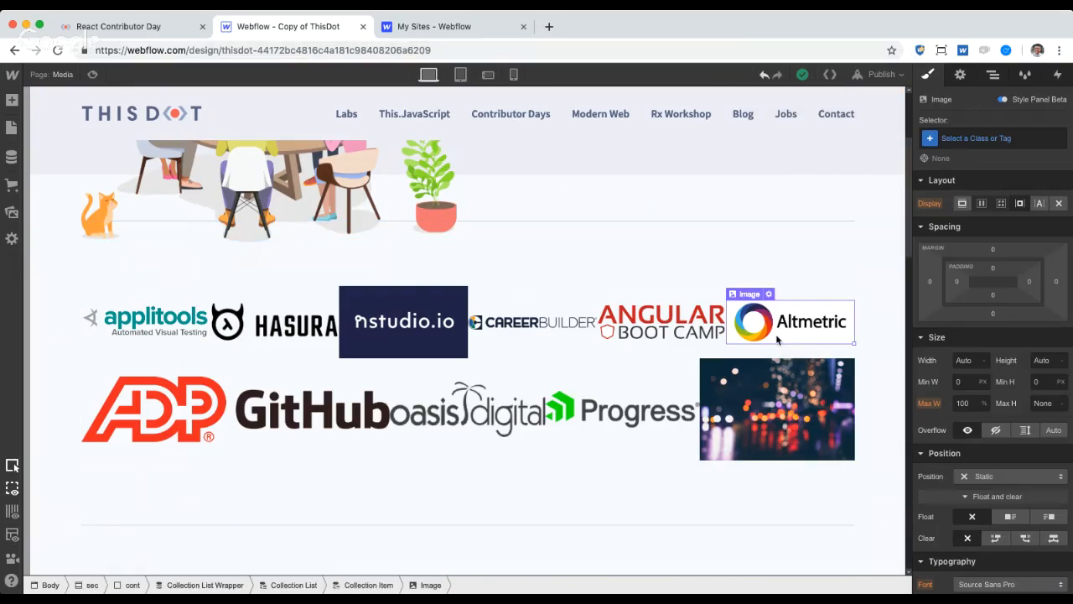
pyautogui.click(658, 323)
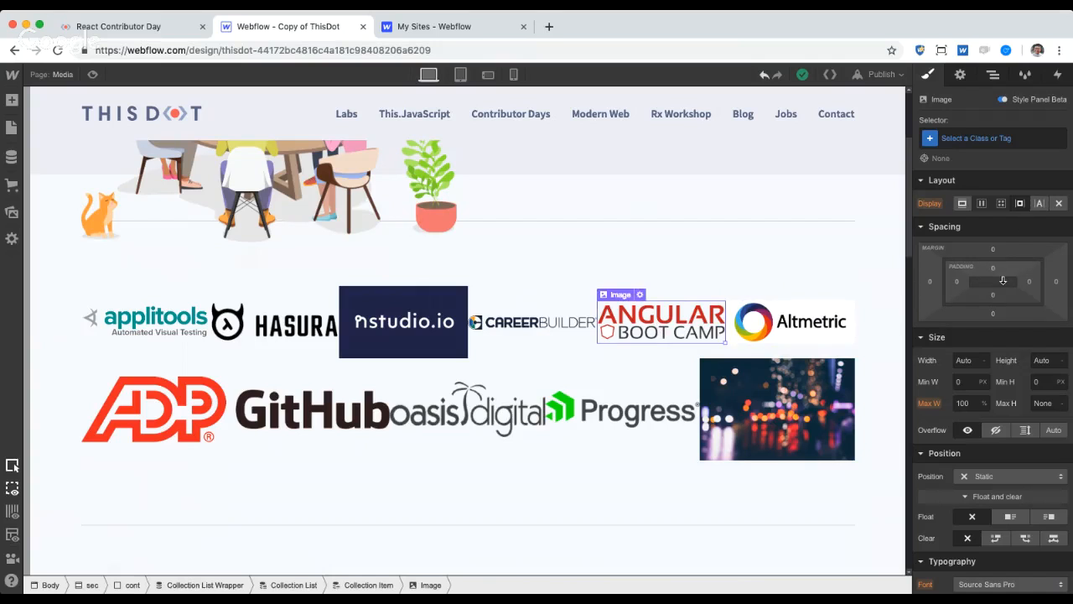
pyautogui.moveTo(993, 268); pyautogui.dragTo(998, 283)
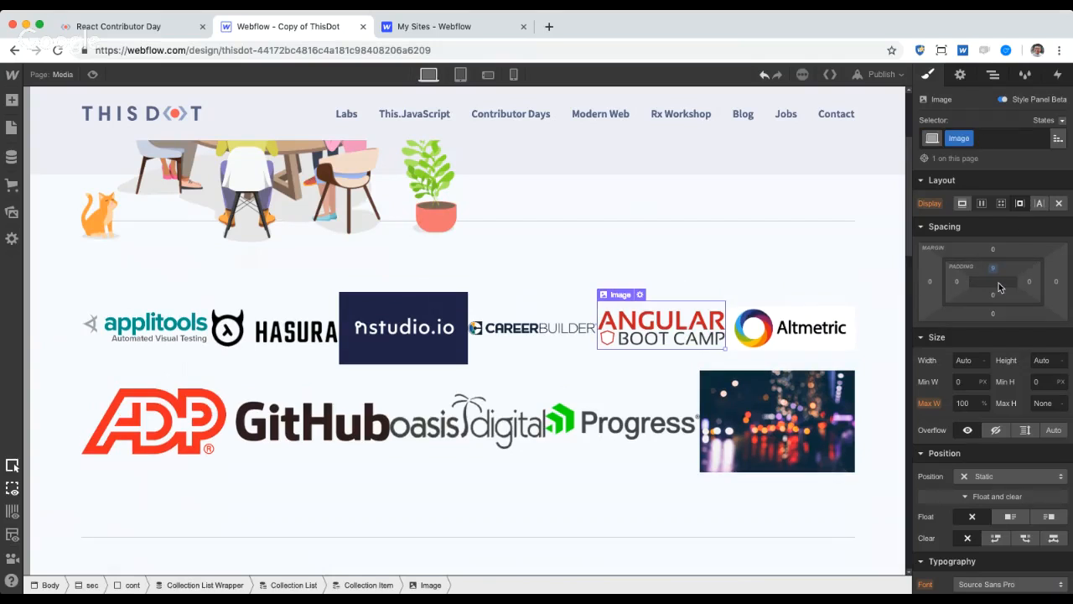
pyautogui.press('super+z')
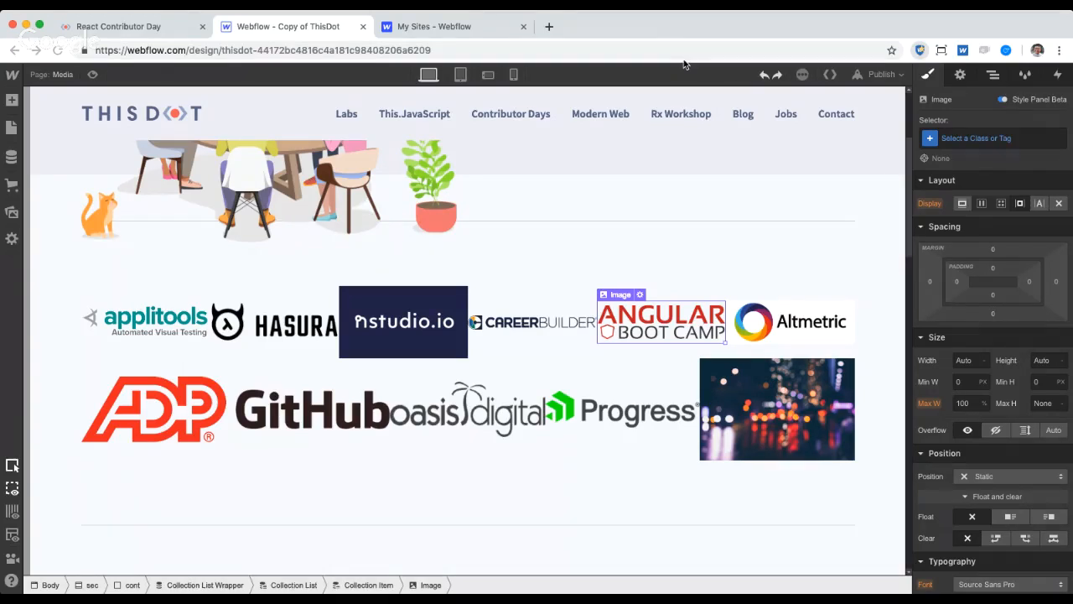
# Step: Reload the project and open the Home page's code export window, closing it without exporting
pyautogui.press('super+r')
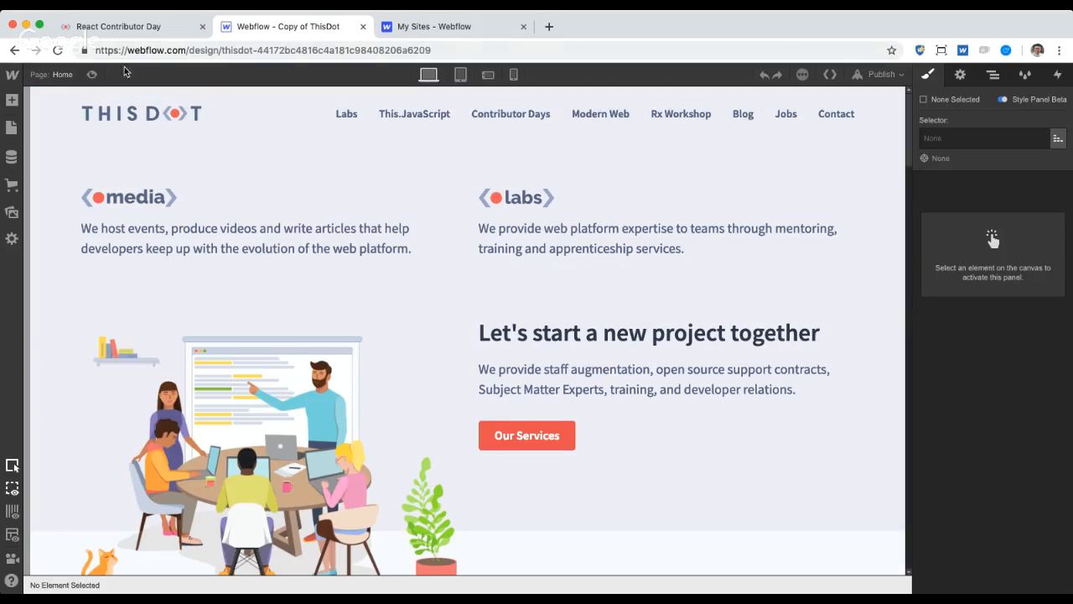
pyautogui.click(170, 130)
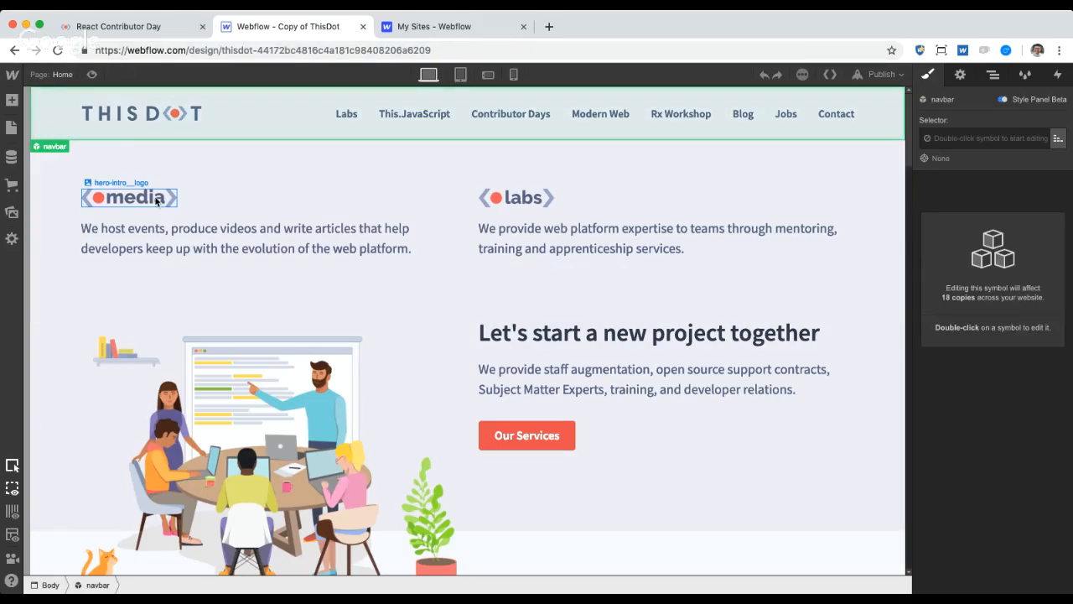
pyautogui.click(630, 242)
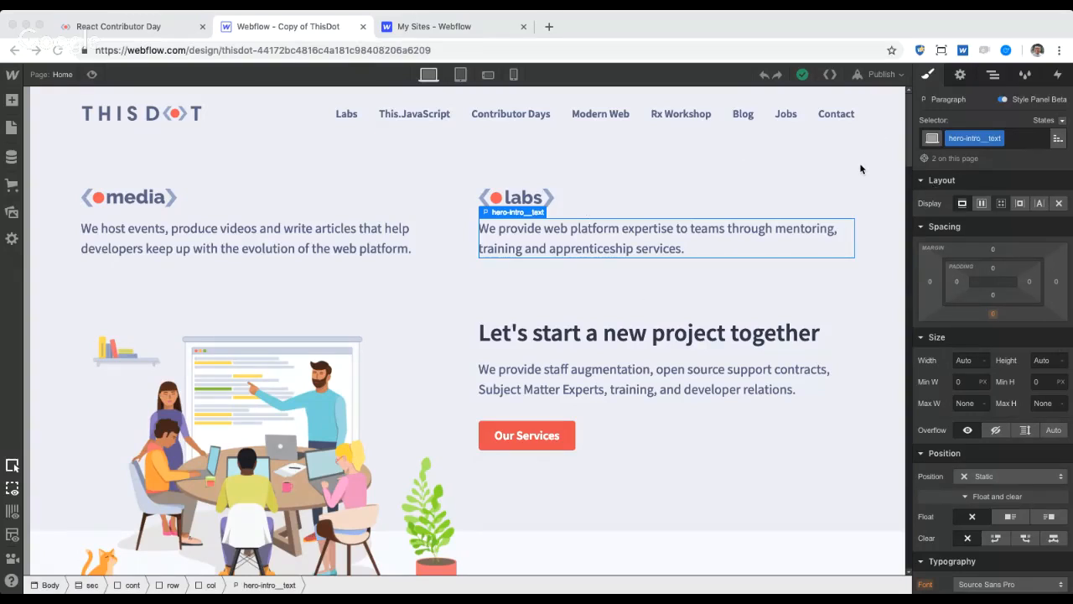
pyautogui.click(831, 75)
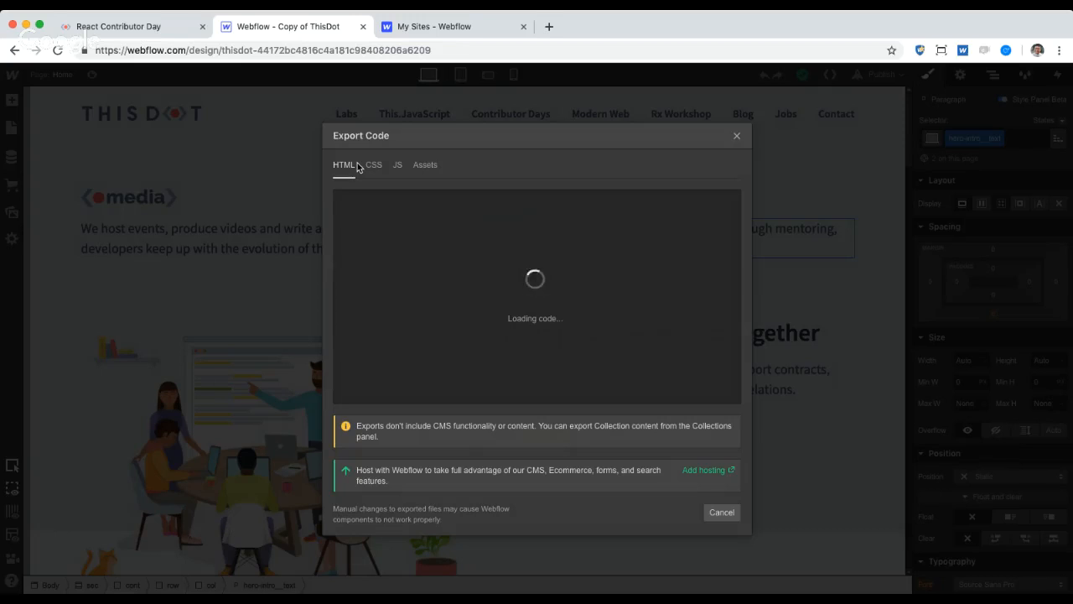
pyautogui.click(736, 137)
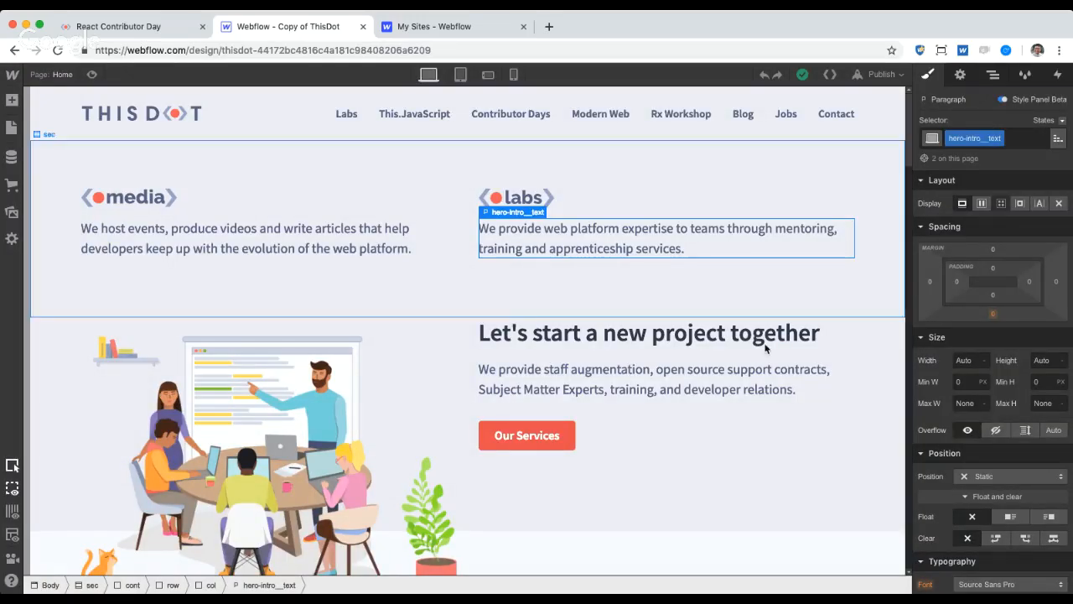
# Step: Switch to the Media page and bring its sponsors logo list into view
pyautogui.scroll(-5, 769, 367)
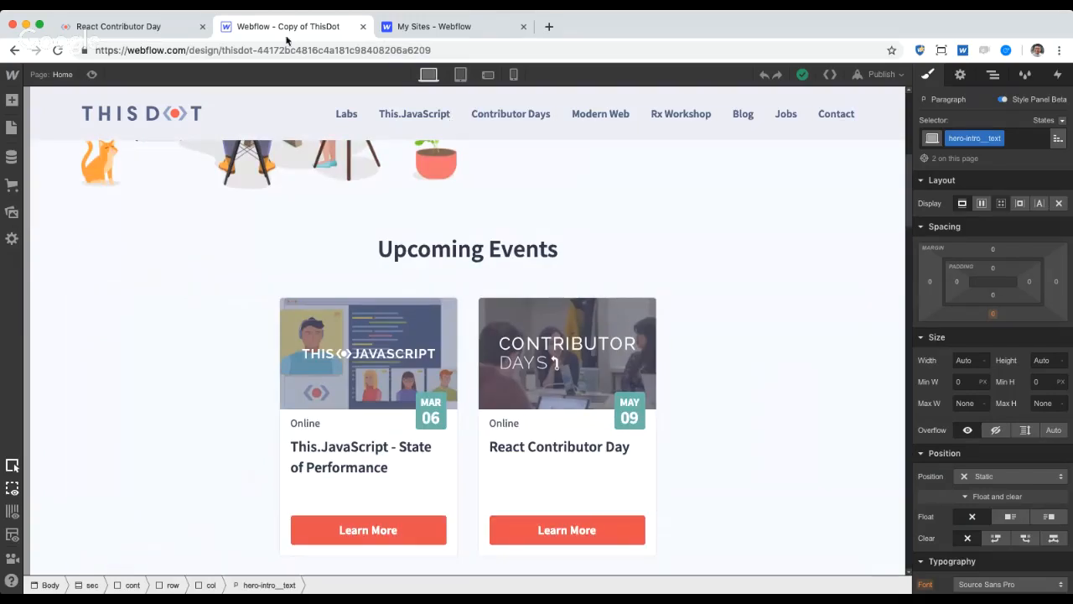
pyautogui.click(54, 73)
pyautogui.click(80, 202)
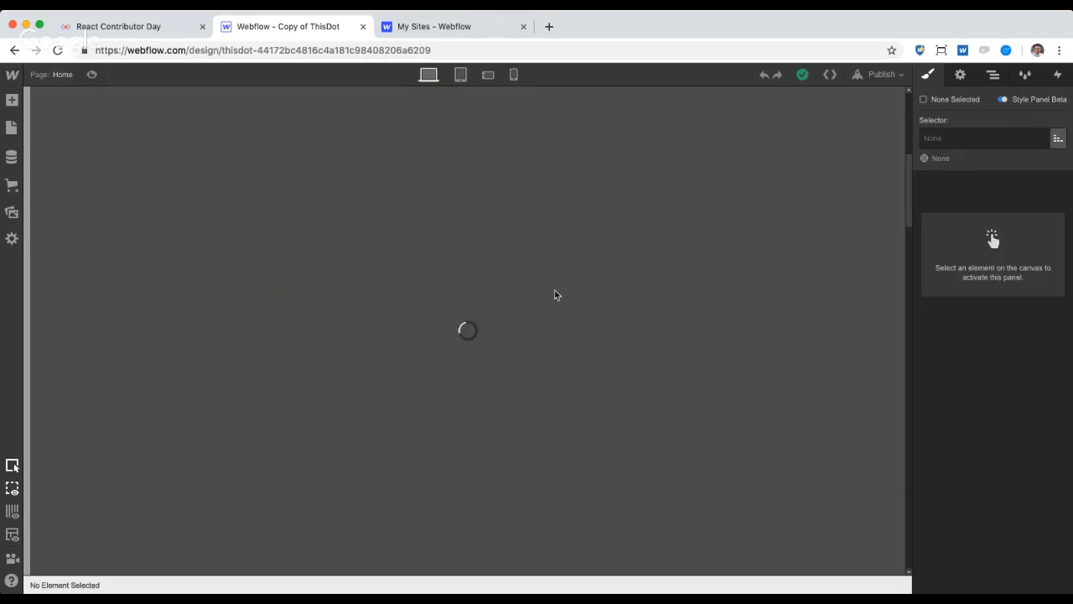
pyautogui.scroll(-1, 701, 347)
pyautogui.scroll(-1, 701, 347)
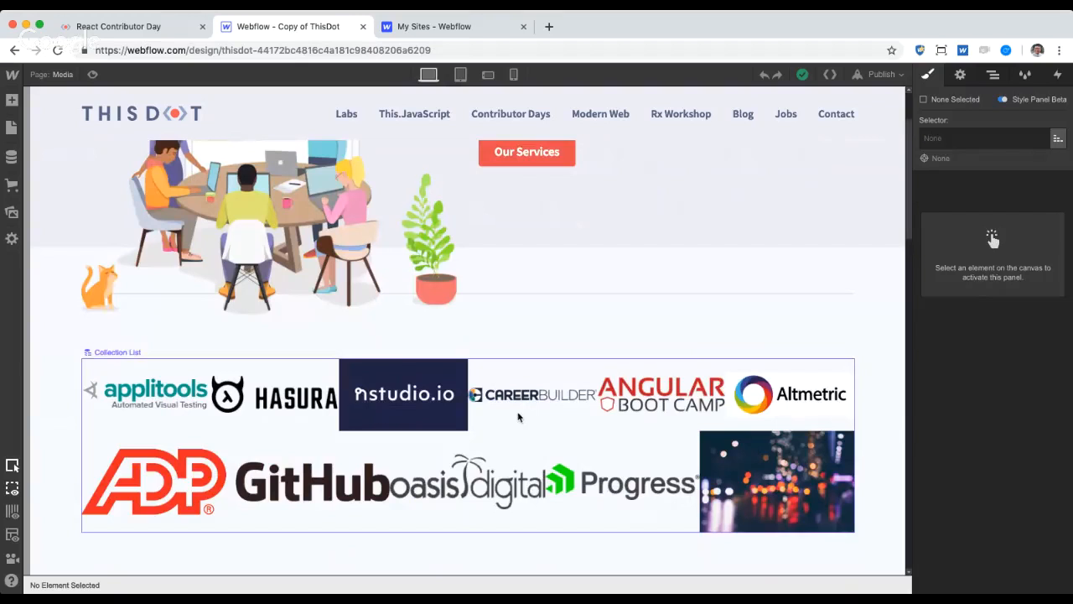
# Step: Preview the Media page's exportable HTML code and cancel the export
pyautogui.click(532, 394)
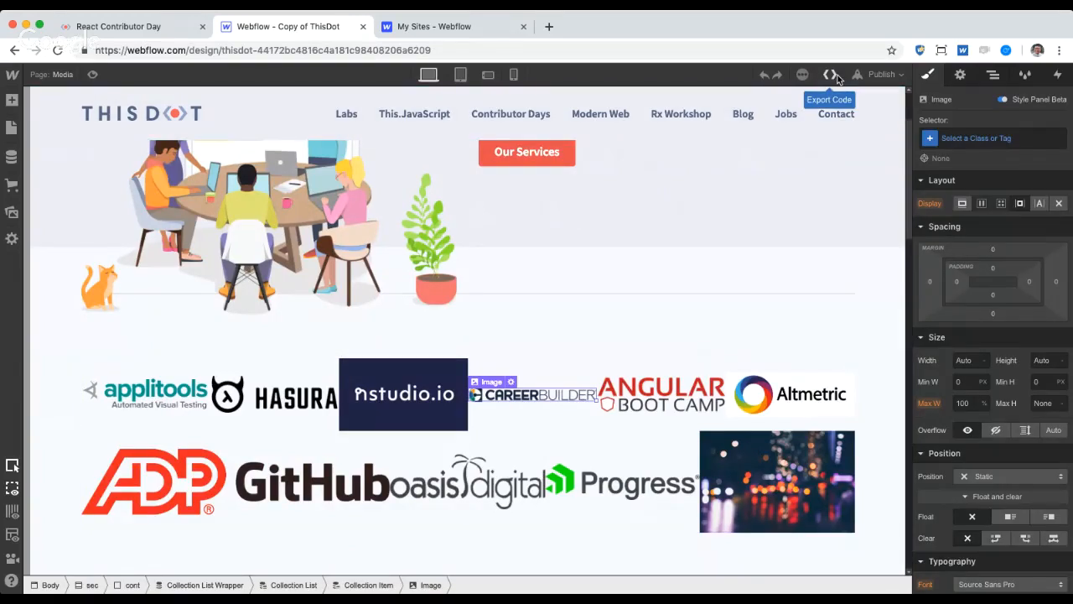
pyautogui.click(833, 75)
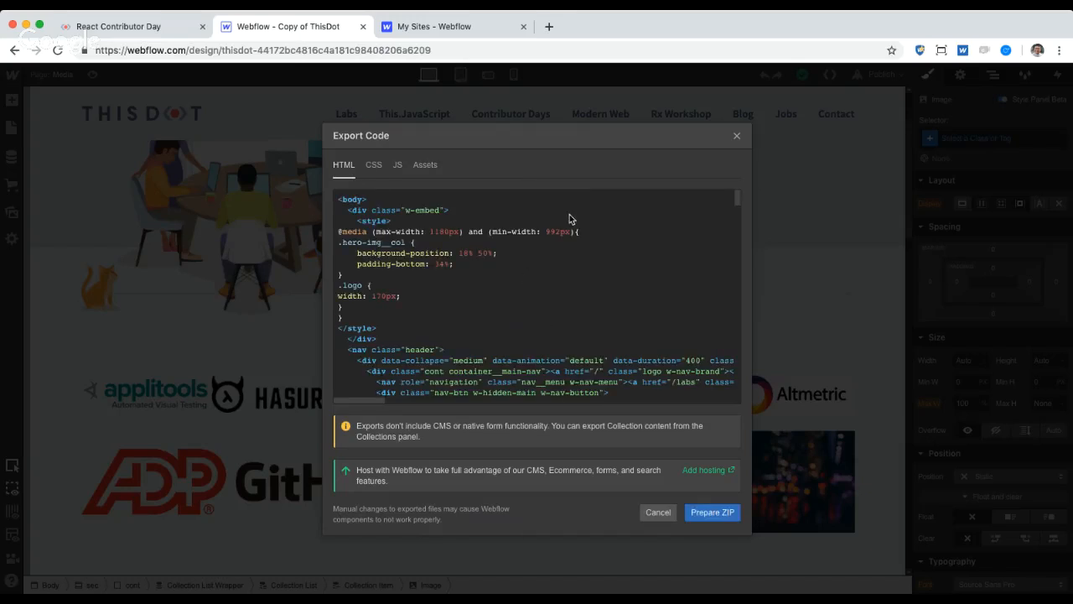
pyautogui.click(658, 512)
# Step: Examine the Events collection and its export and import options in the CMS, and close it
pyautogui.click(12, 157)
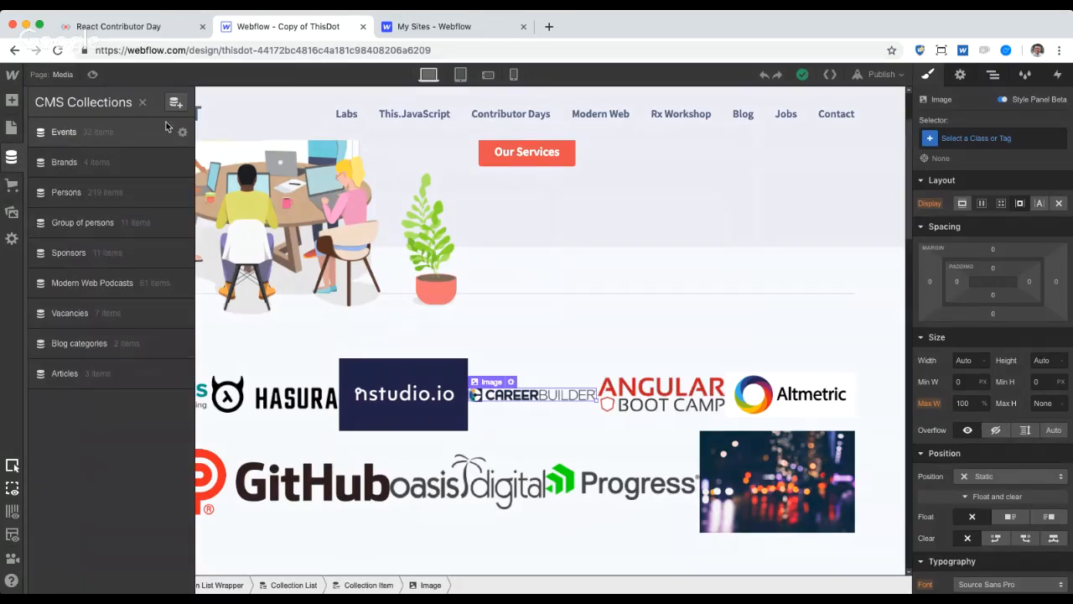
pyautogui.click(113, 133)
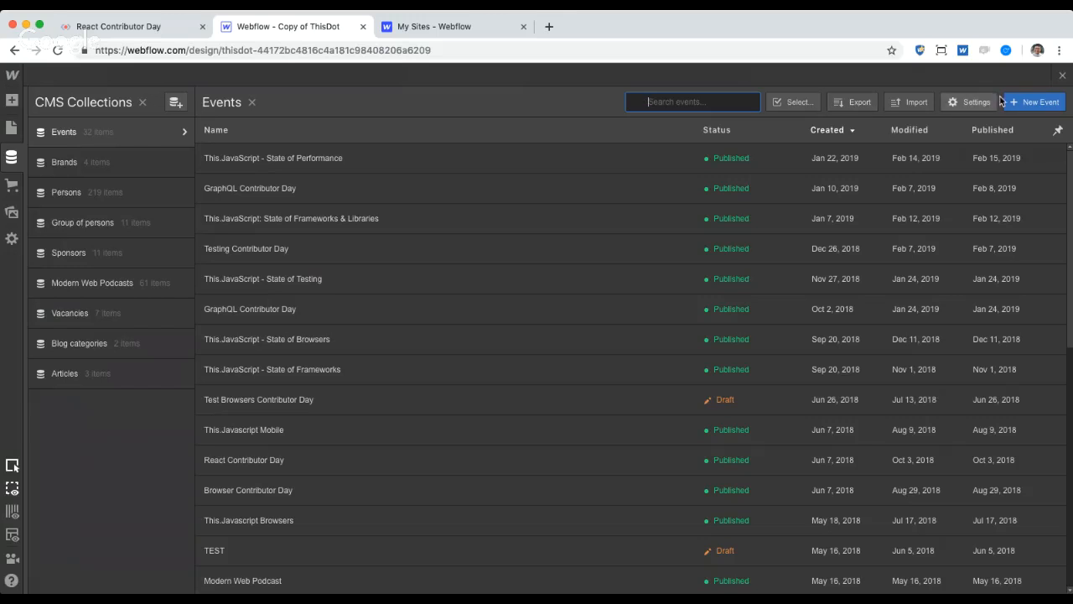
pyautogui.click(1064, 76)
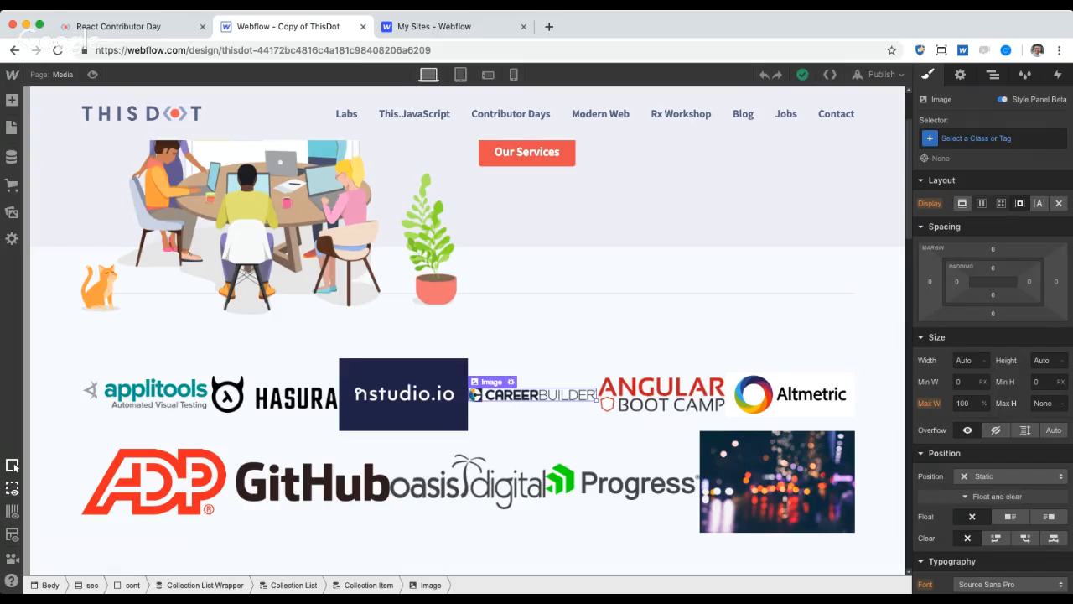
# Step: Switch to the Webflow dashboard, search projects for "style" and open the style guide template project in the Designer
pyautogui.press('super+Tab')
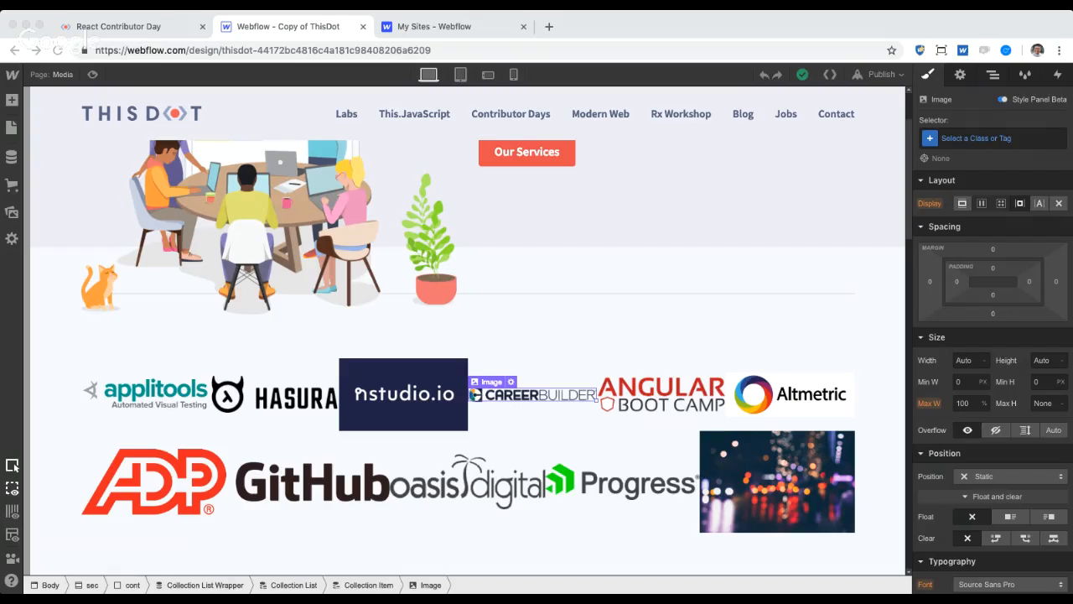
pyautogui.scroll(3, 402, 318)
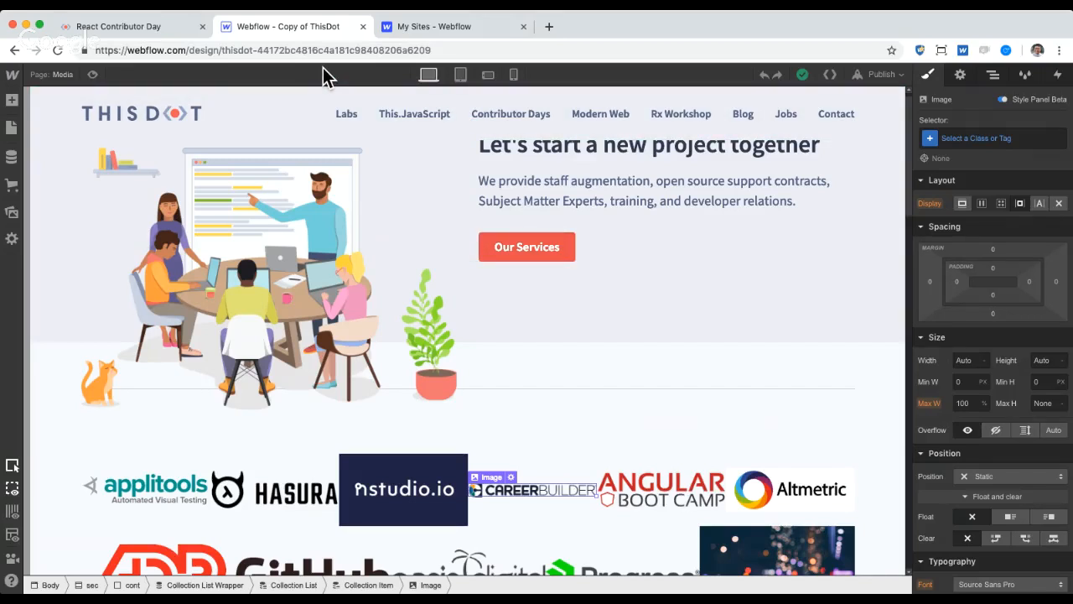
pyautogui.click(415, 27)
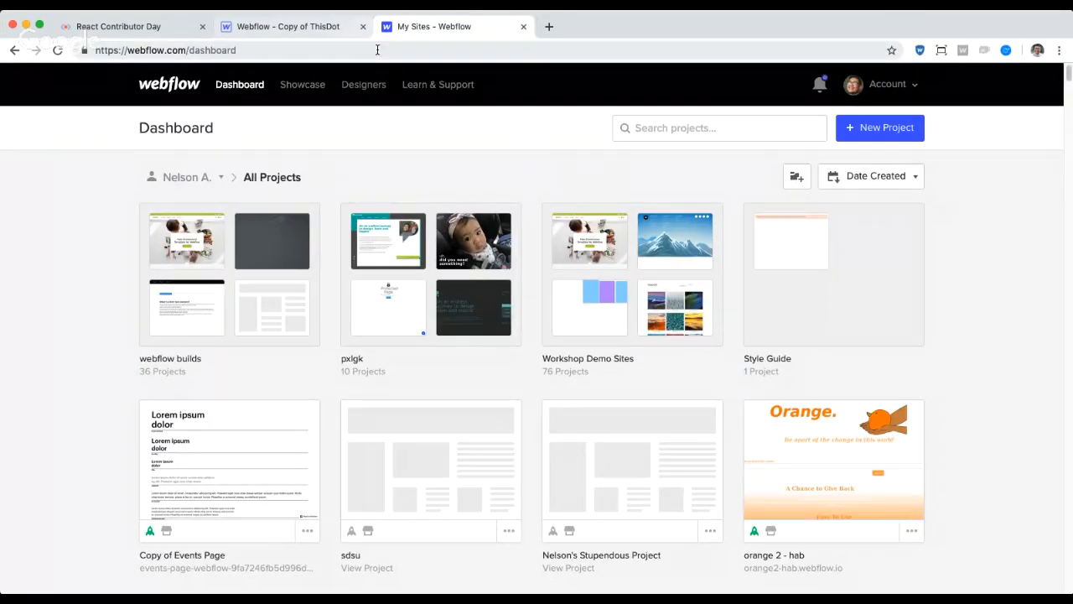
pyautogui.click(675, 127)
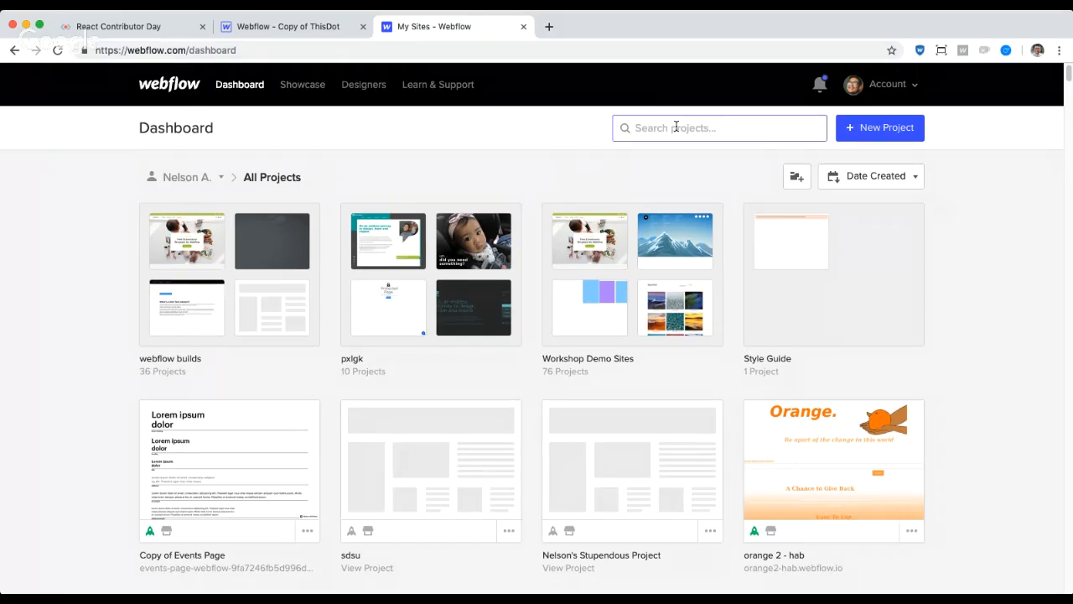
pyautogui.write('style')
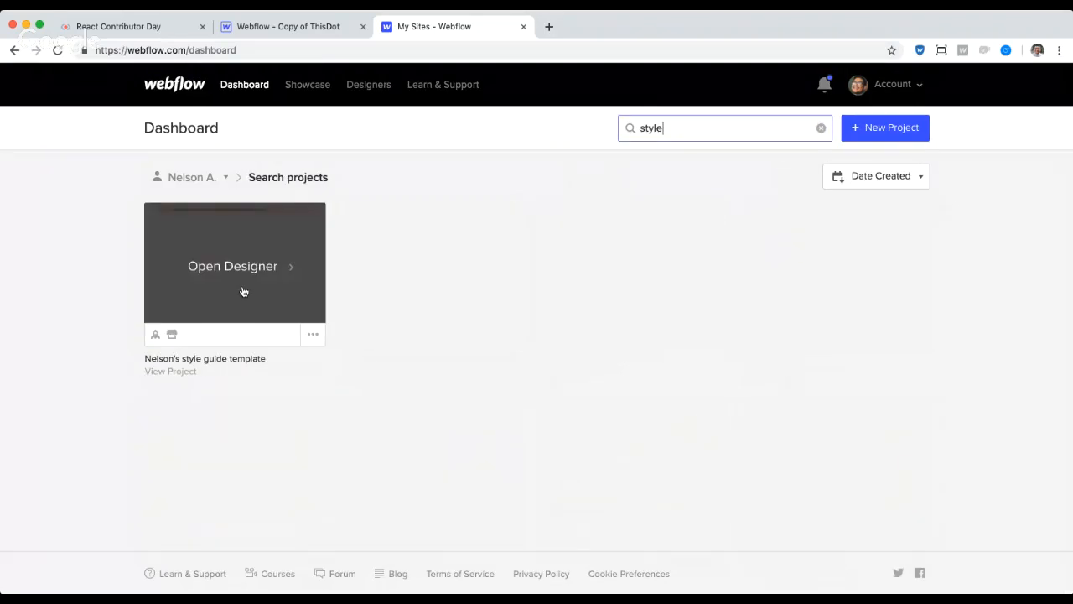
pyautogui.click(243, 291)
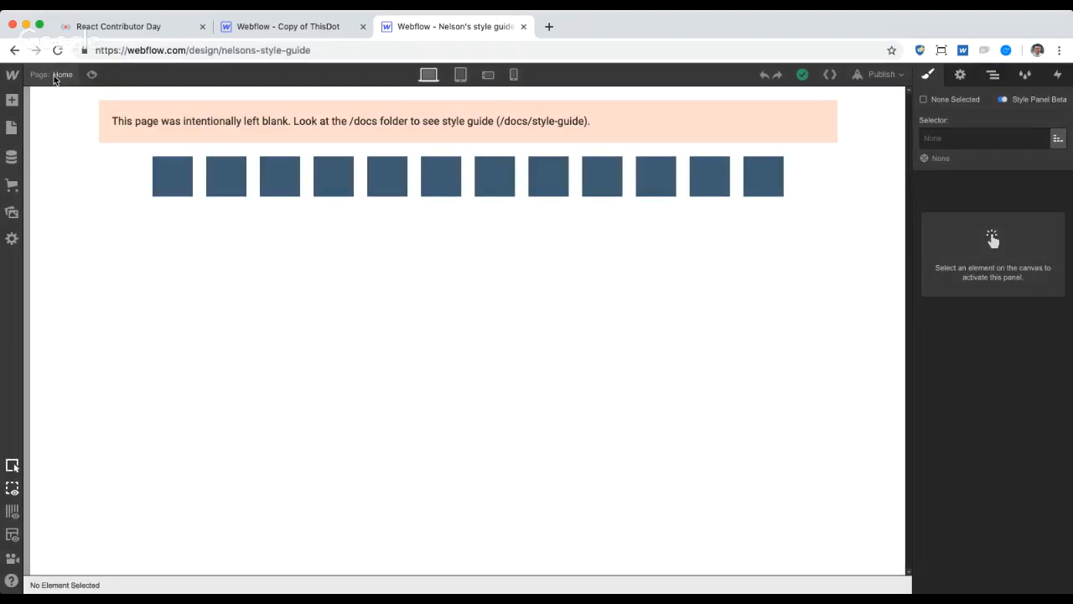
# Step: Open the Style Guide page and examine its typography, brand, color, grid and card component sections
pyautogui.click(59, 76)
pyautogui.click(82, 219)
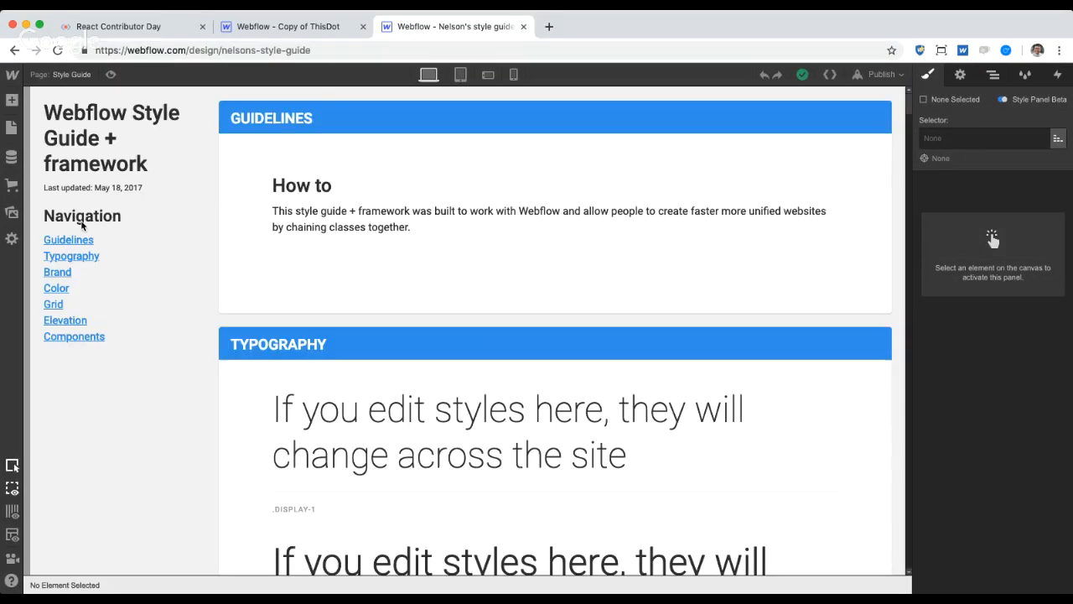
pyautogui.scroll(-12, 567, 409)
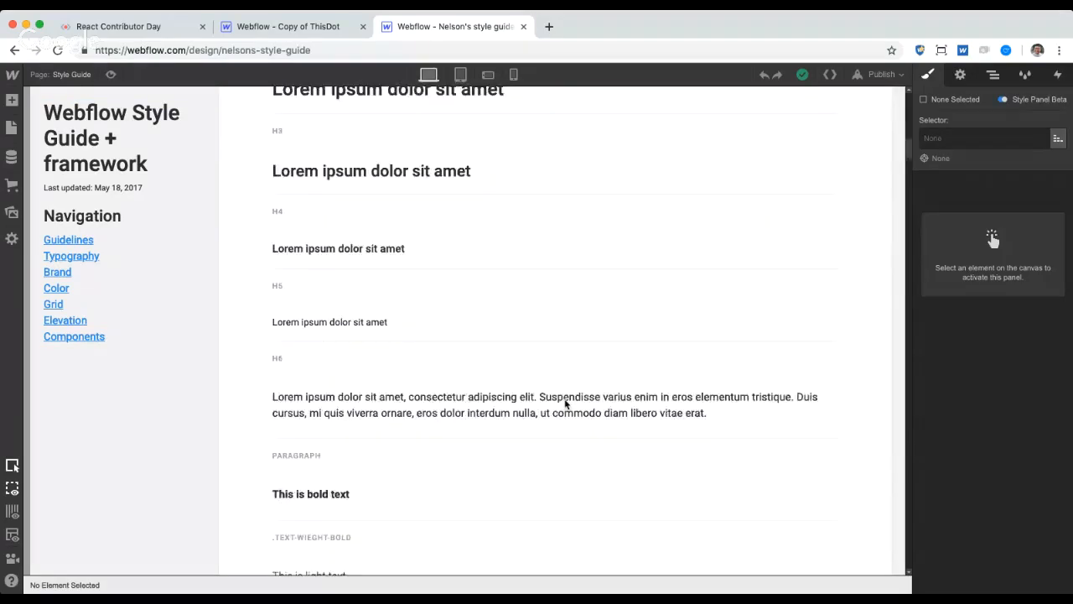
pyautogui.scroll(-9, 564, 403)
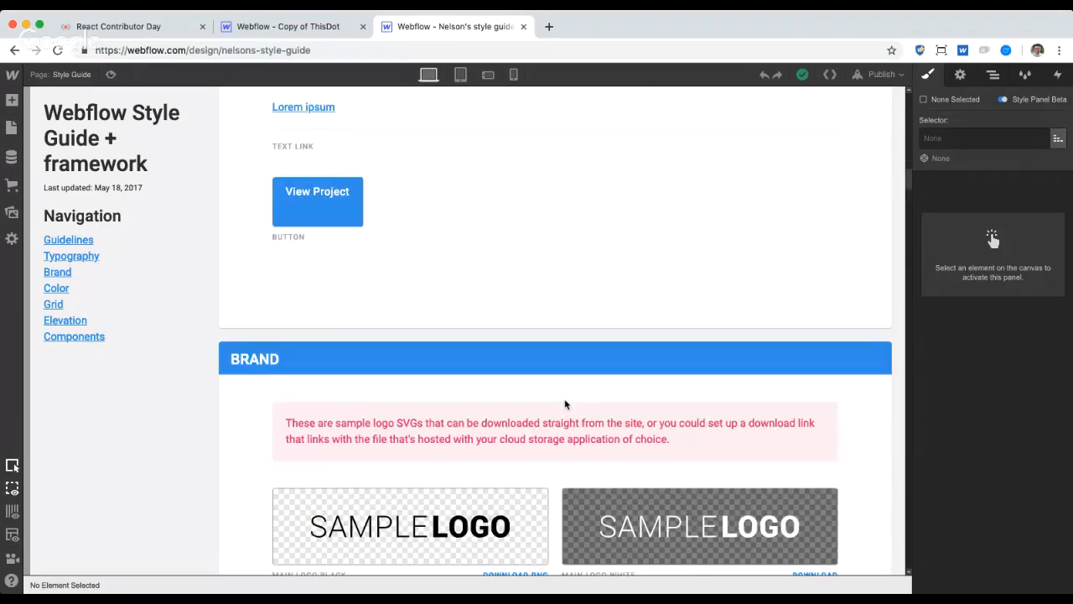
pyautogui.scroll(-10, 564, 403)
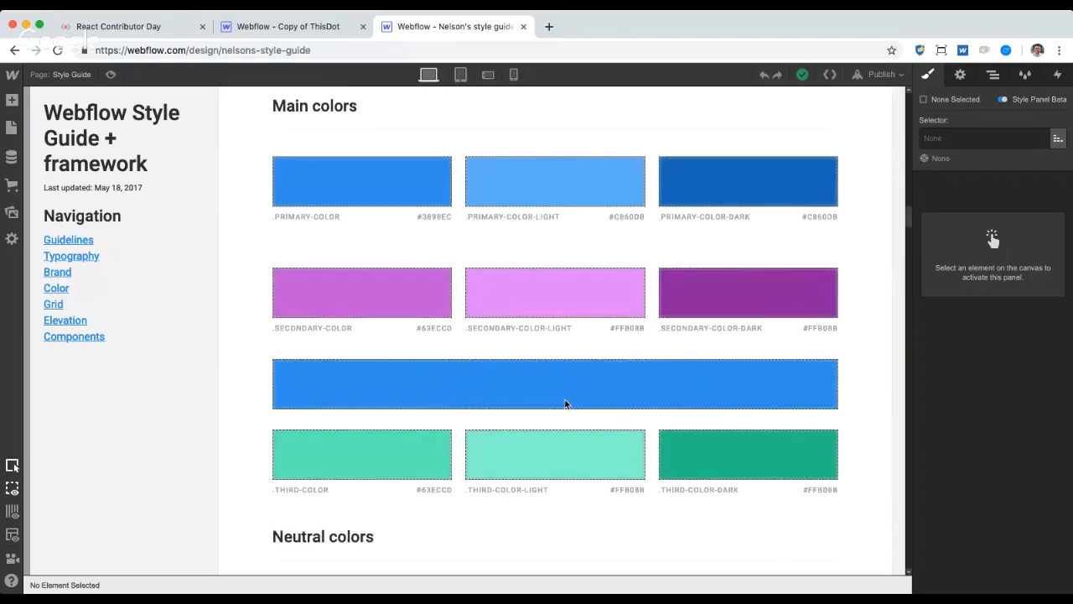
pyautogui.scroll(-10, 565, 403)
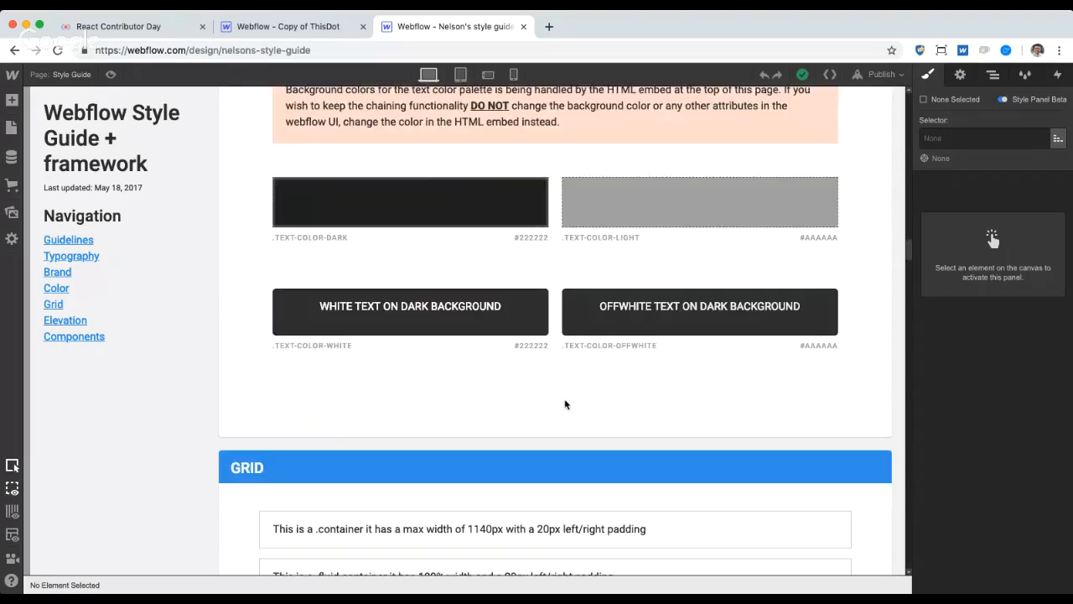
pyautogui.scroll(-10, 564, 404)
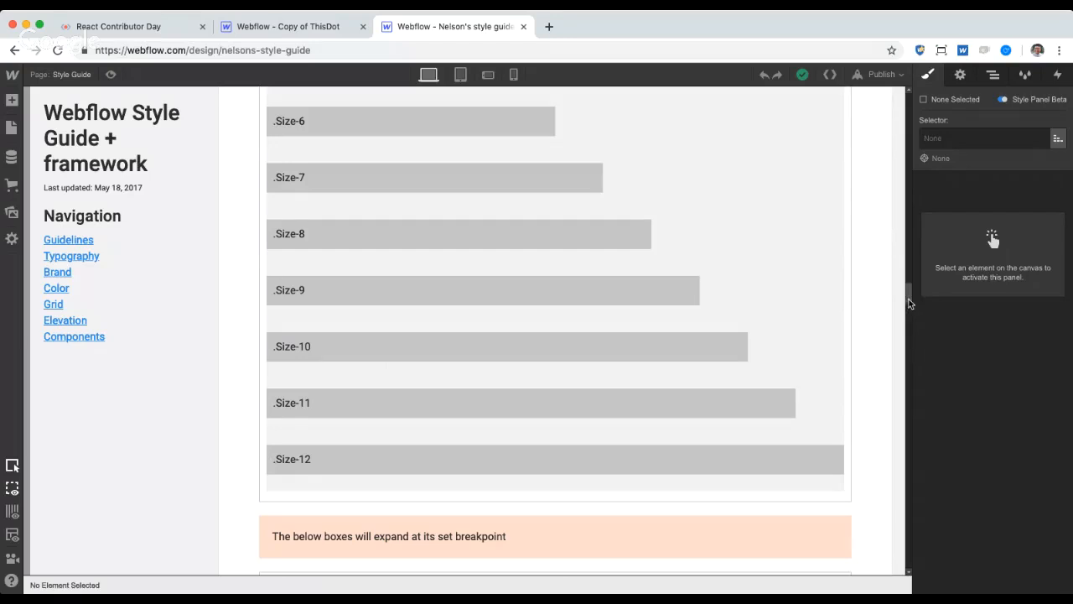
pyautogui.moveTo(908, 299); pyautogui.dragTo(914, 562)
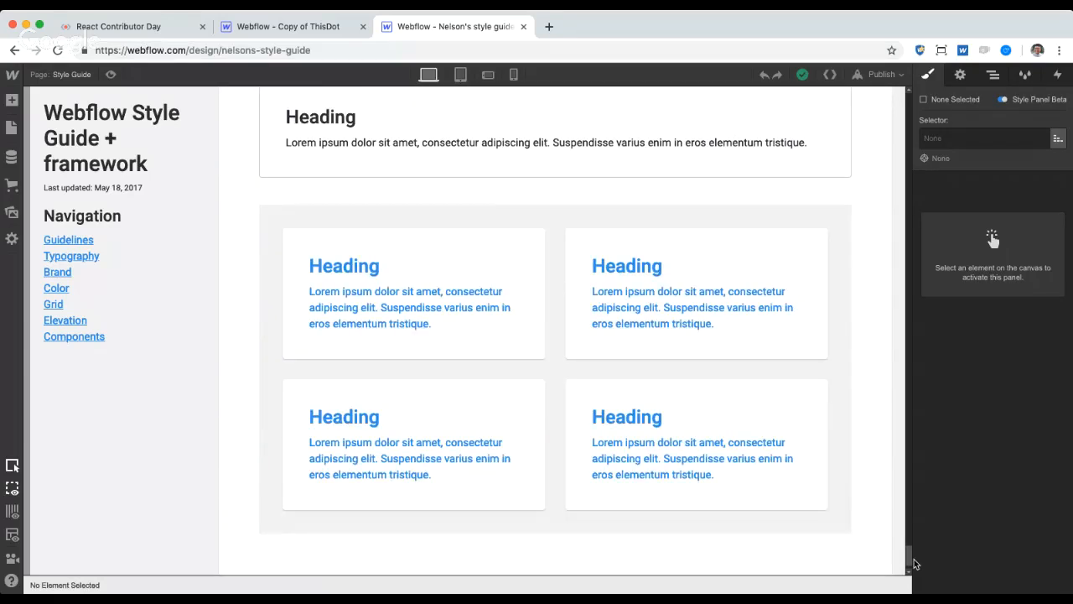
pyautogui.click(514, 344)
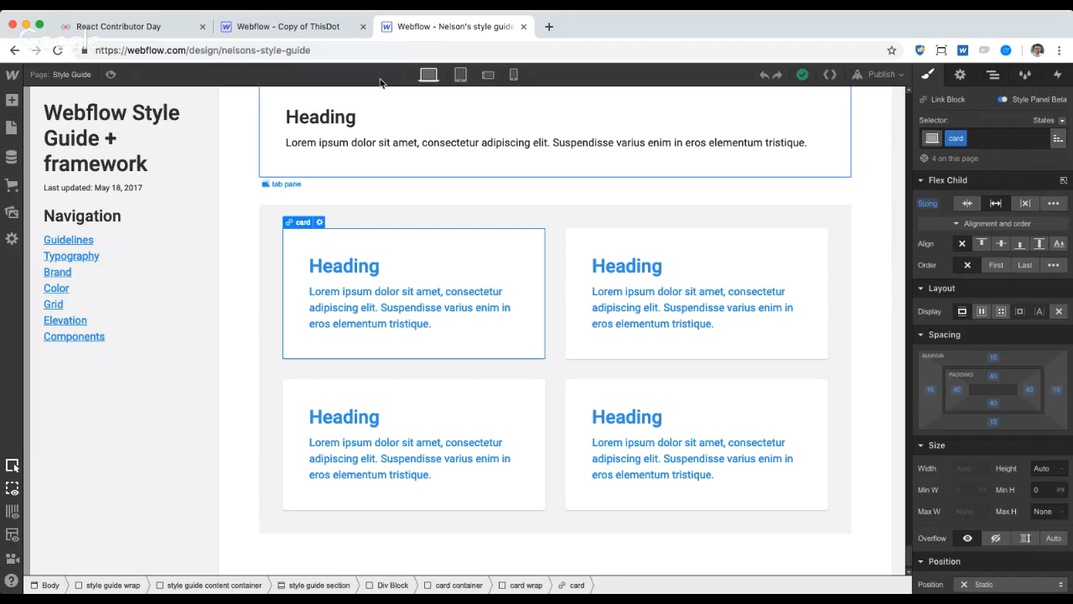
# Step: Return to the Copy of ThisDot project and select the Collection Item that holds the sponsor logo image
pyautogui.click(303, 31)
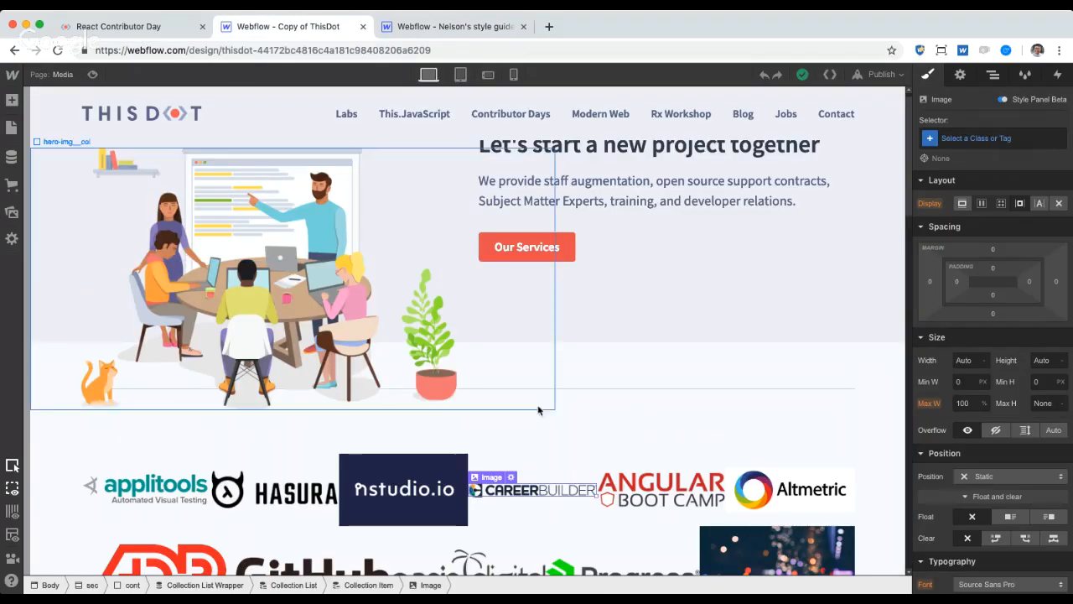
pyautogui.scroll(-2, 692, 394)
pyautogui.click(197, 419)
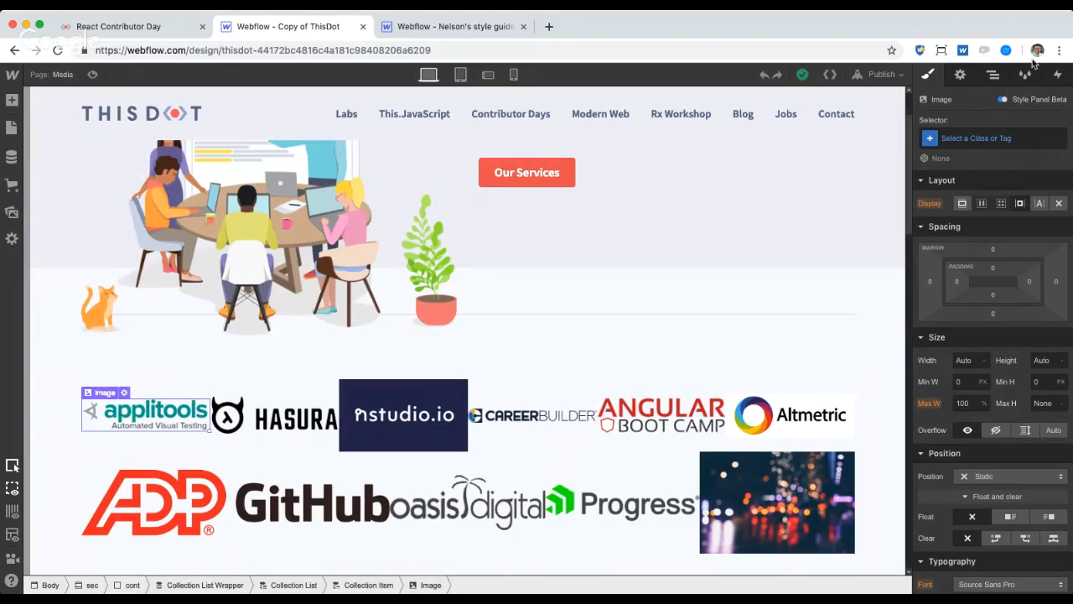
pyautogui.click(992, 74)
pyautogui.click(1019, 283)
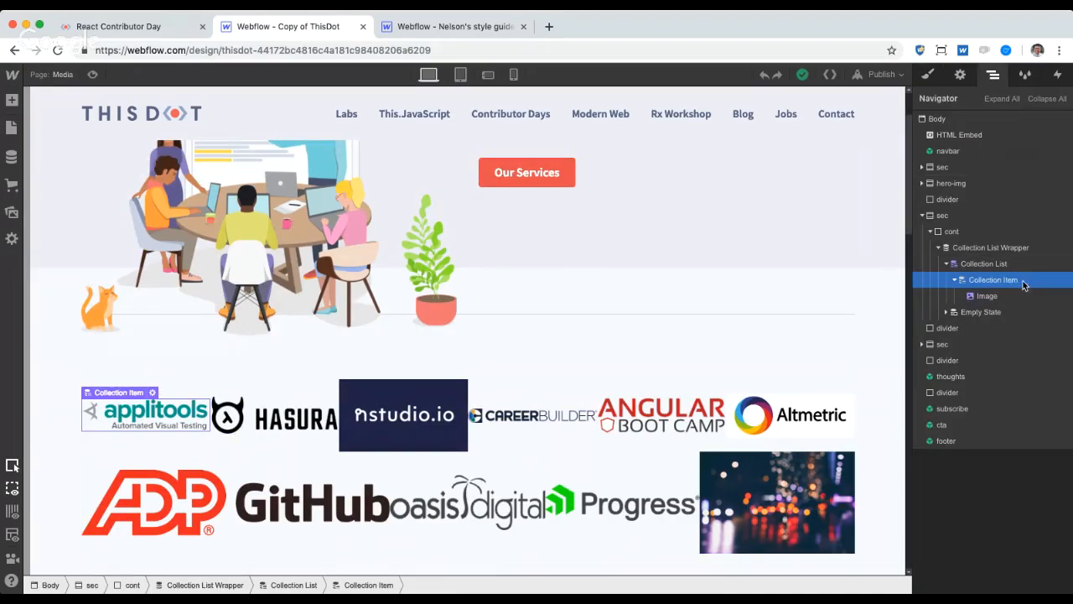
# Step: Paste the copied style guide card into the Collection Item, and compare it with the original card in the style guide project
pyautogui.hotkey('ctrl', 'v')
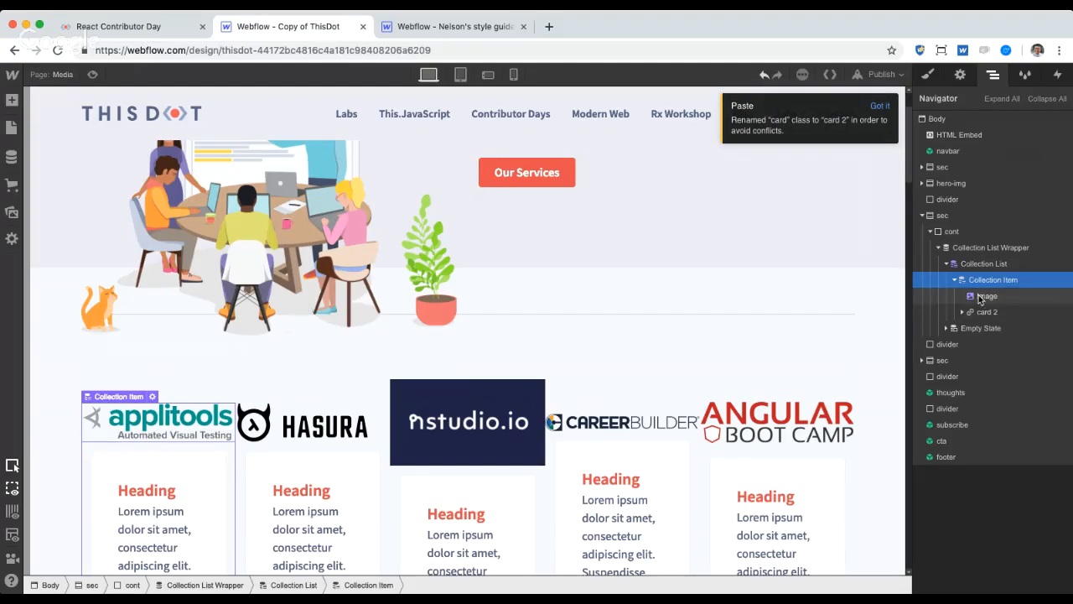
pyautogui.scroll(-2, 195, 411)
pyautogui.click(211, 416)
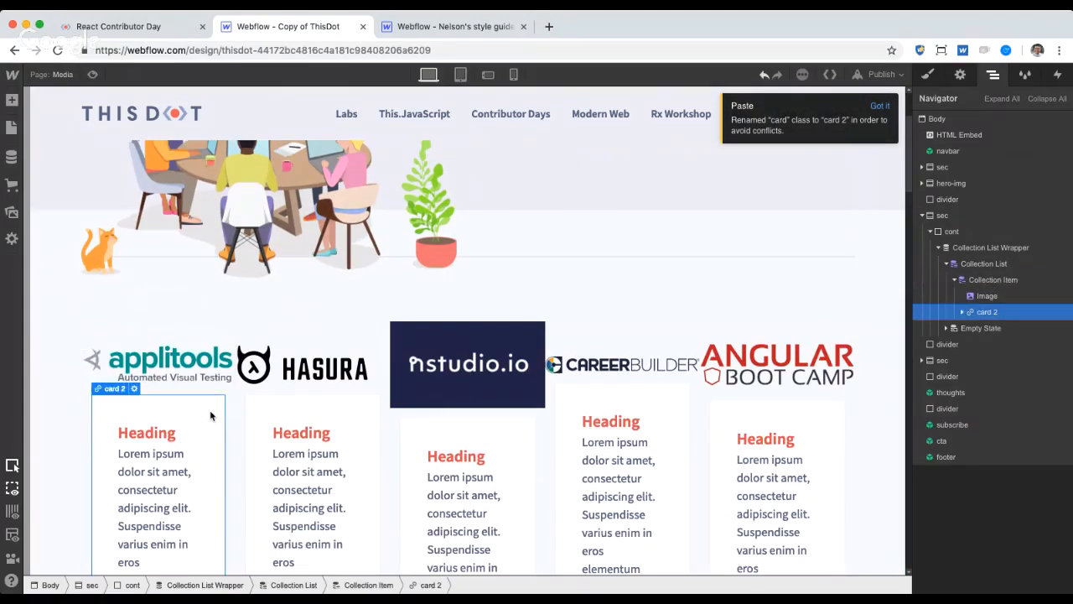
pyautogui.scroll(-3, 210, 415)
pyautogui.click(452, 25)
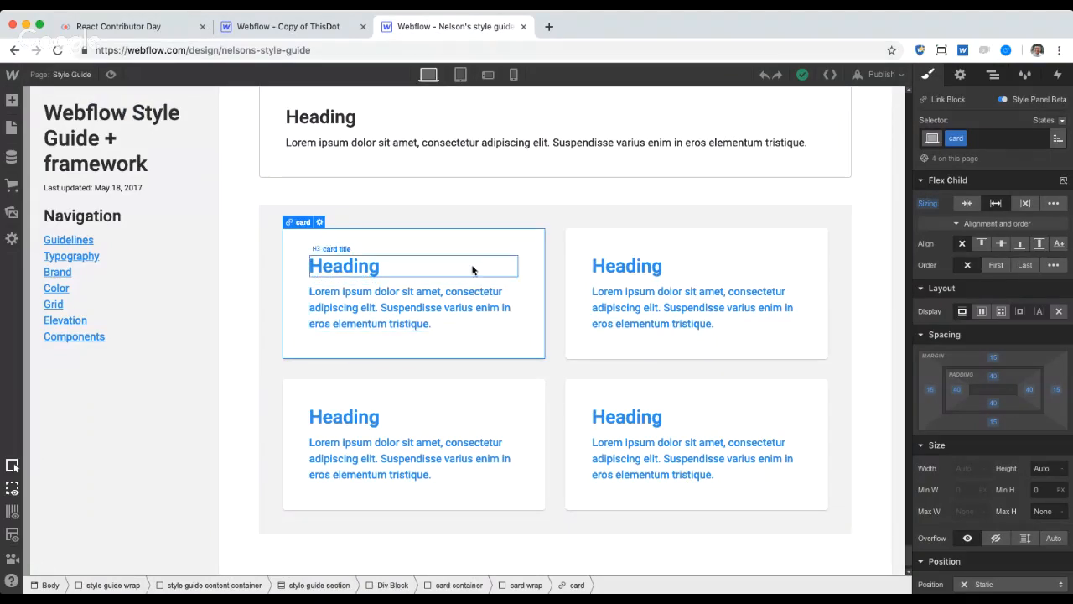
pyautogui.click(319, 31)
pyautogui.hotkey('ctrl', 'v')
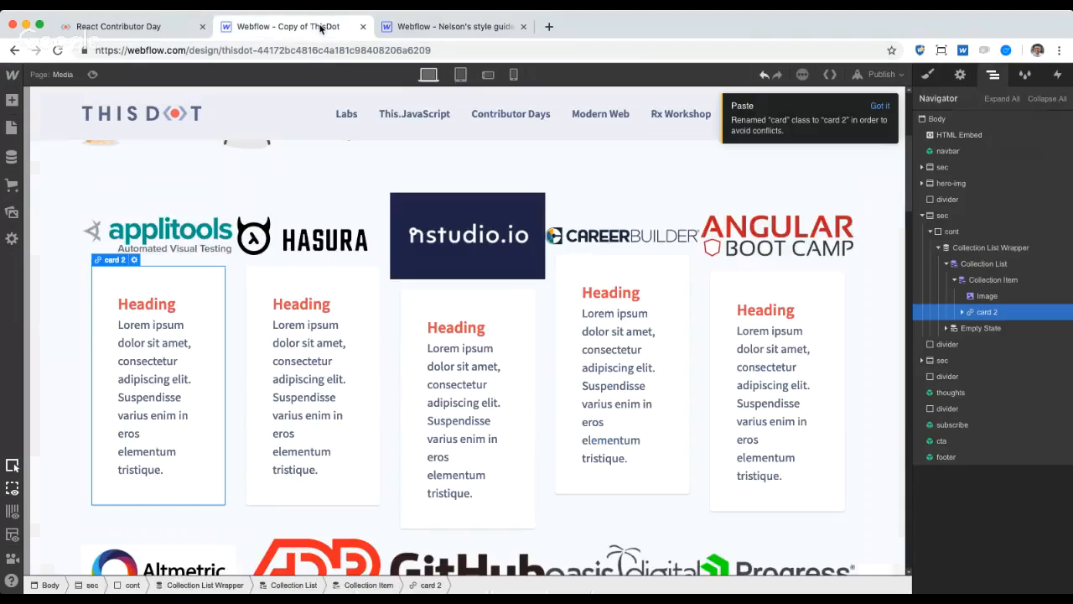
pyautogui.scroll(-1, 178, 336)
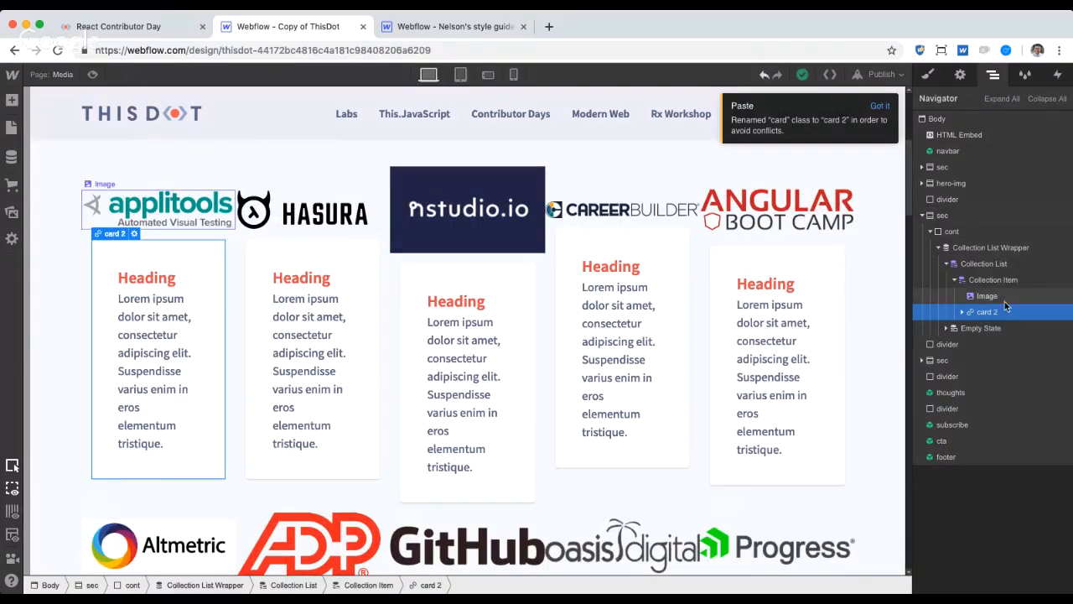
# Step: Move the sponsor logo image inside the pasted card above its title, and delete the card paragraph
pyautogui.click(961, 312)
pyautogui.moveTo(1003, 302); pyautogui.dragTo(1014, 315)
pyautogui.click(1002, 330)
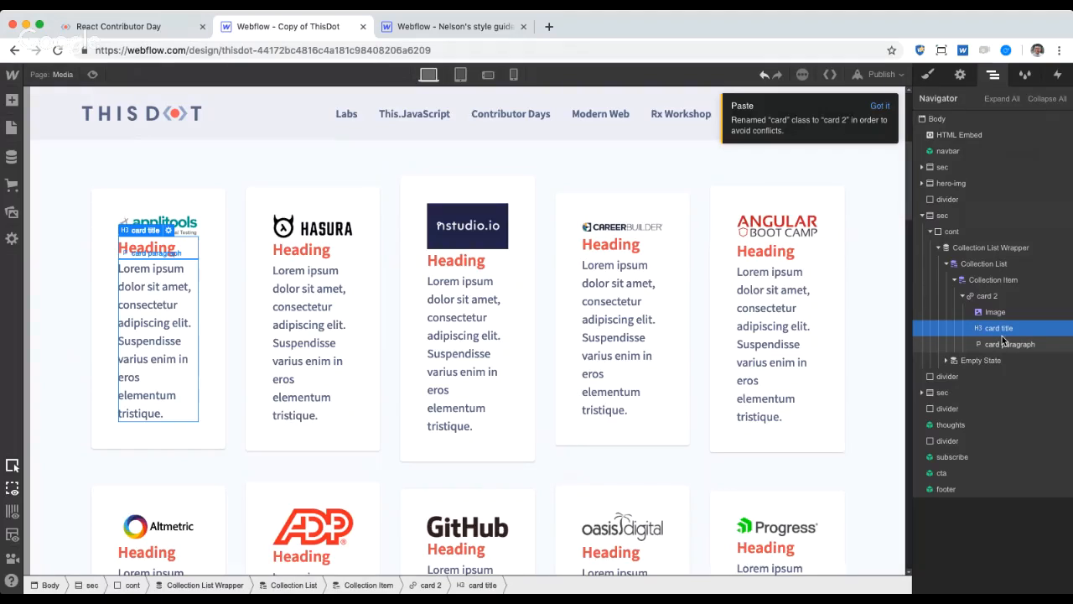
pyautogui.click(1005, 344)
pyautogui.press('Delete')
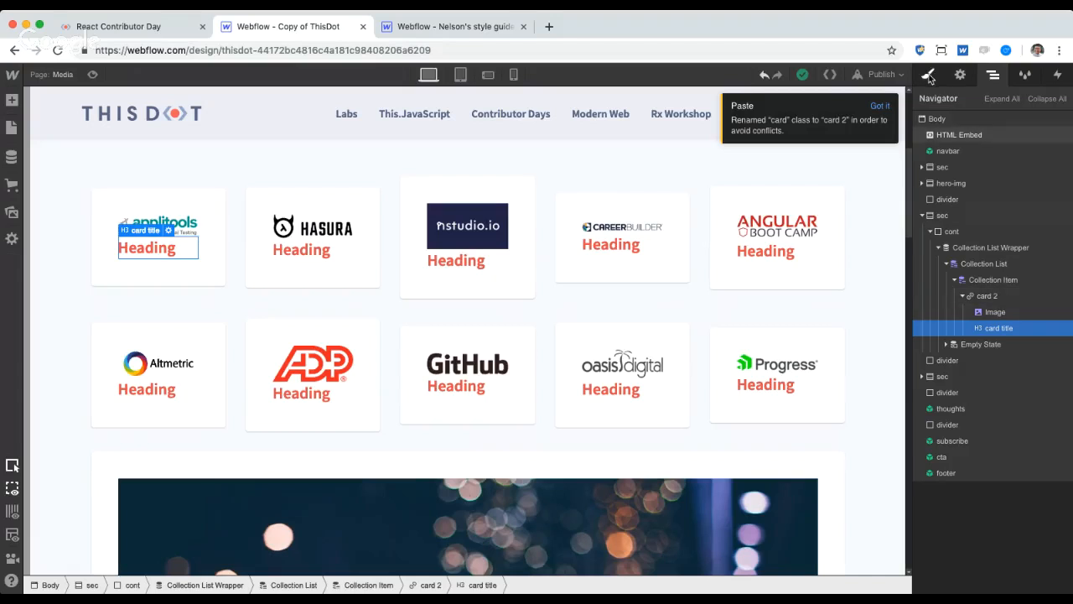
# Step: Bind the card title's text to the Name field of the Sponsors collection
pyautogui.click(959, 73)
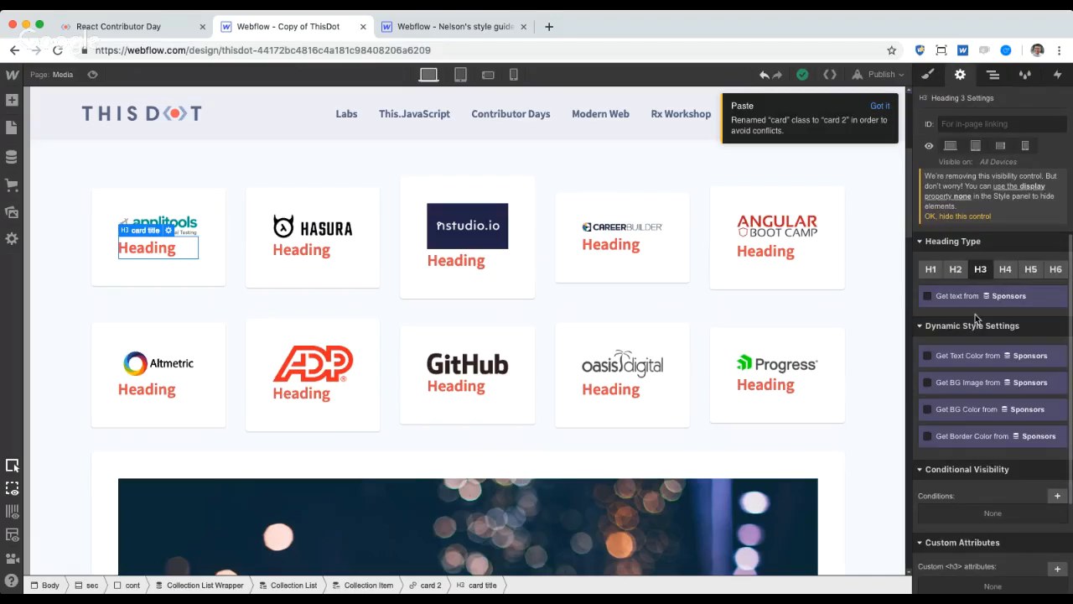
pyautogui.click(929, 296)
pyautogui.click(982, 312)
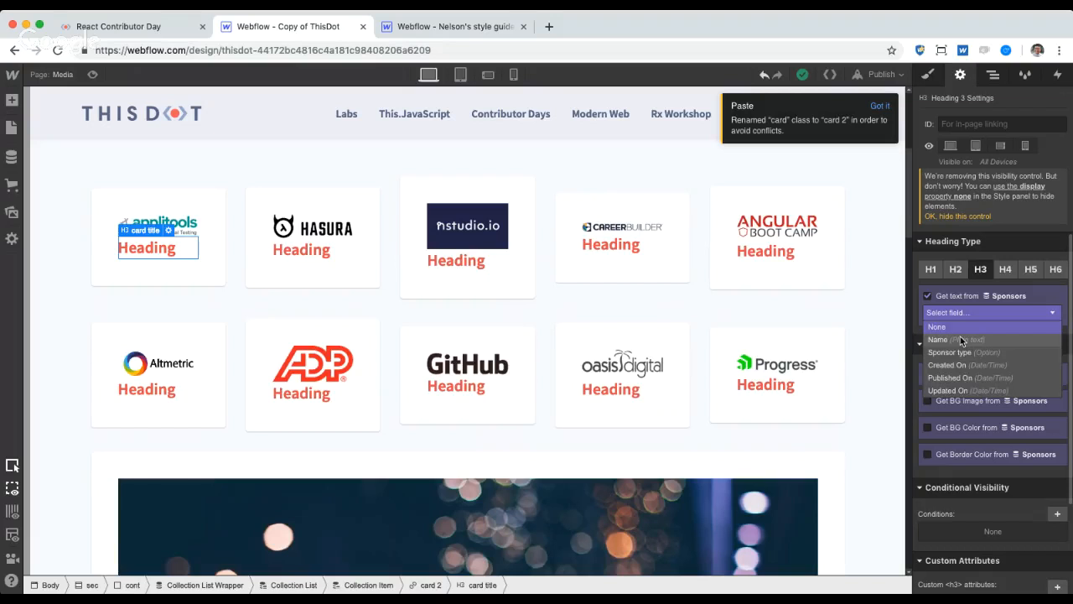
pyautogui.click(960, 337)
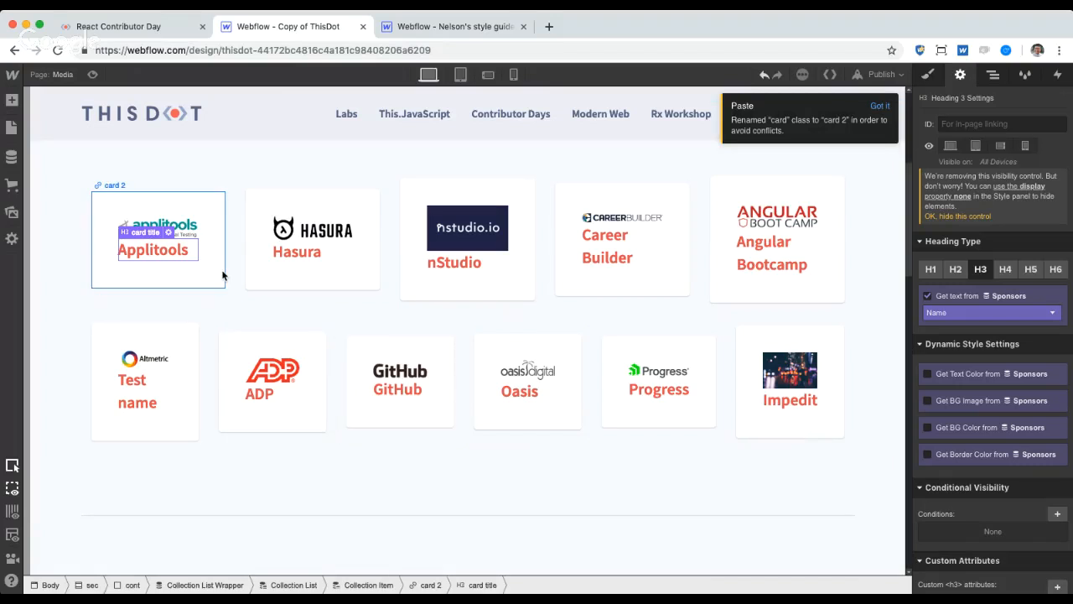
# Step: Try a height of 100% on the card link block and reset the height
pyautogui.click(221, 210)
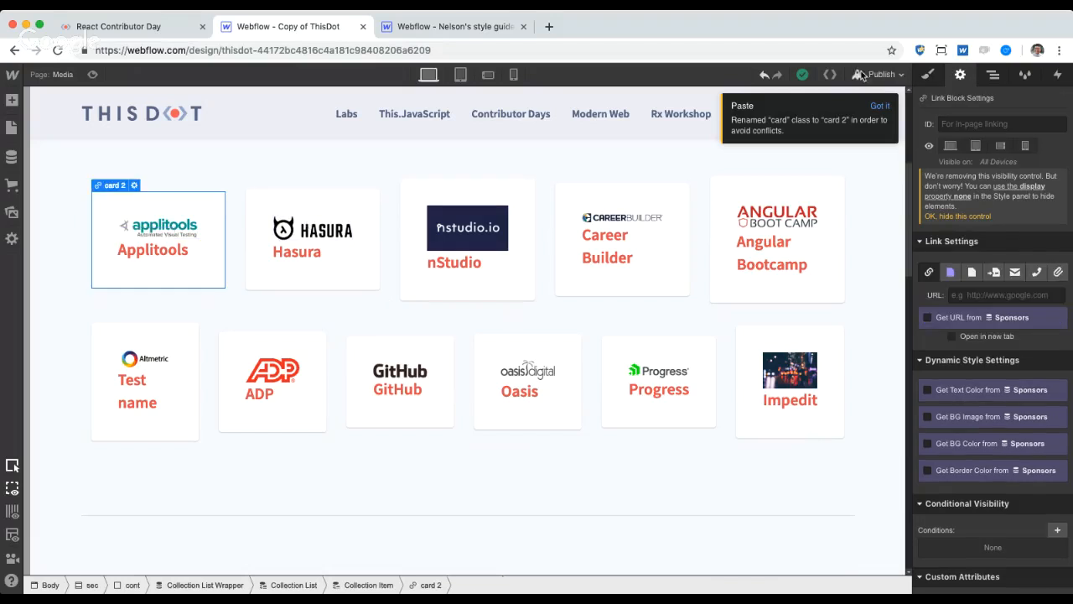
pyautogui.click(927, 74)
pyautogui.click(1039, 360)
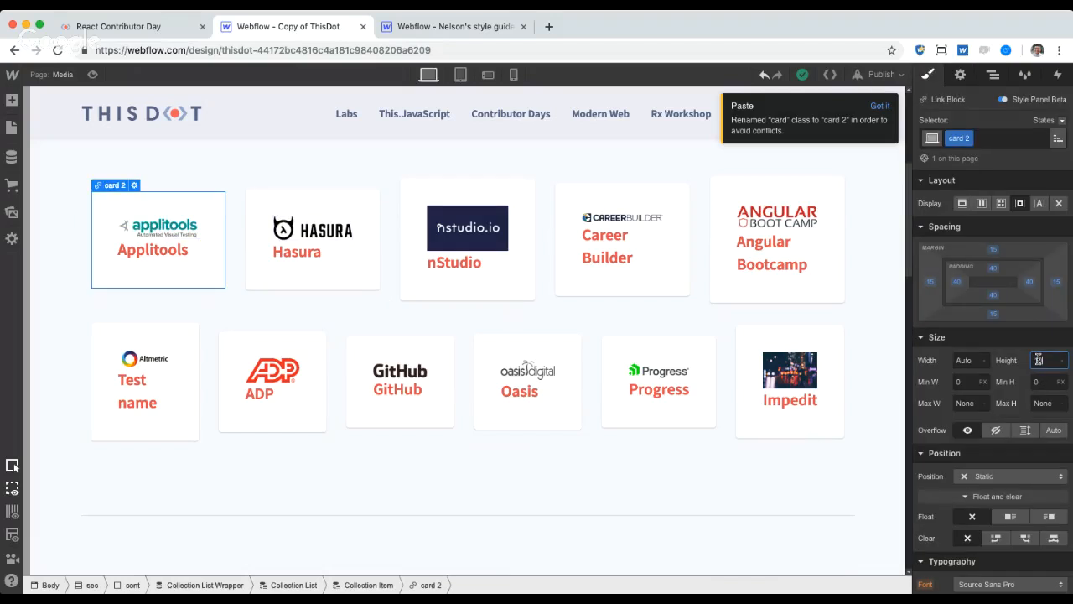
pyautogui.write('100%')
pyautogui.press('Return')
pyautogui.click(1038, 359)
pyautogui.keyDown('alt'); pyautogui.click(1011, 361); pyautogui.keyUp('alt')
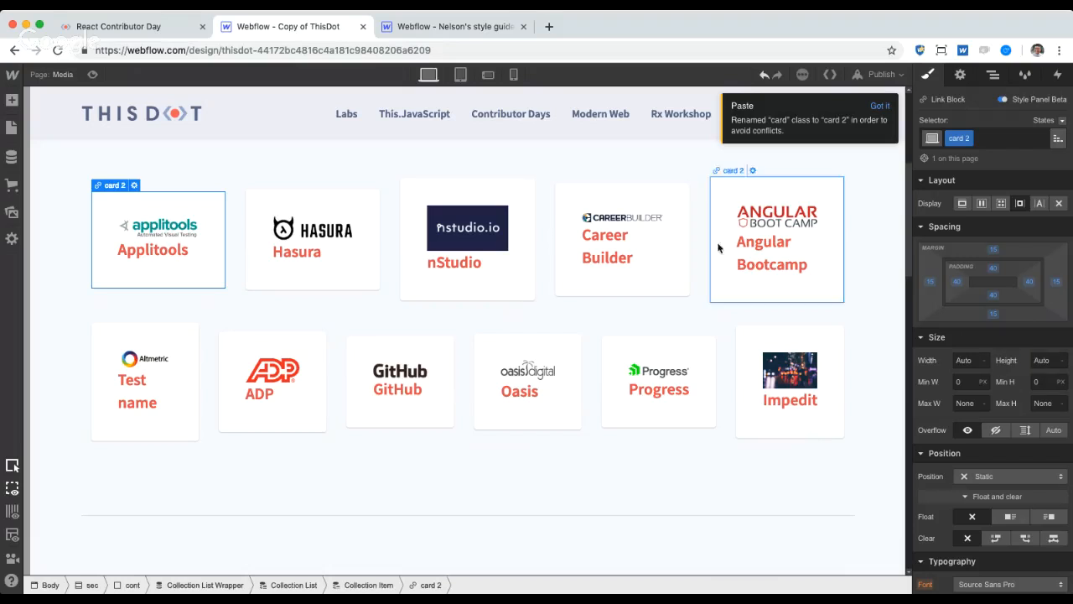
# Step: Stretch the Collection Item's flex child alignment and set the card link block's height to 100%
pyautogui.click(695, 288)
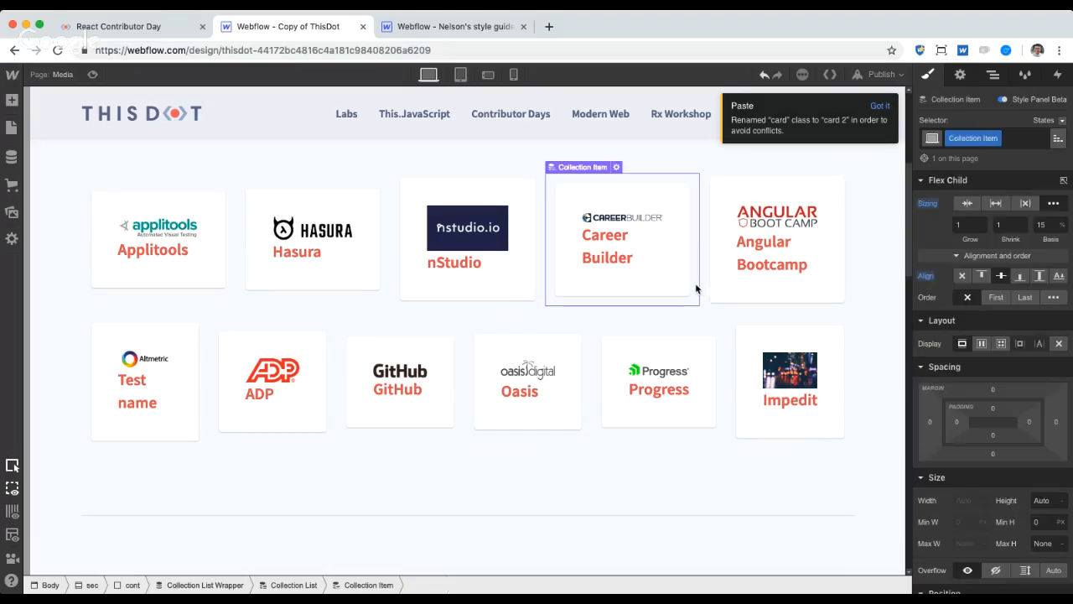
pyautogui.click(1042, 277)
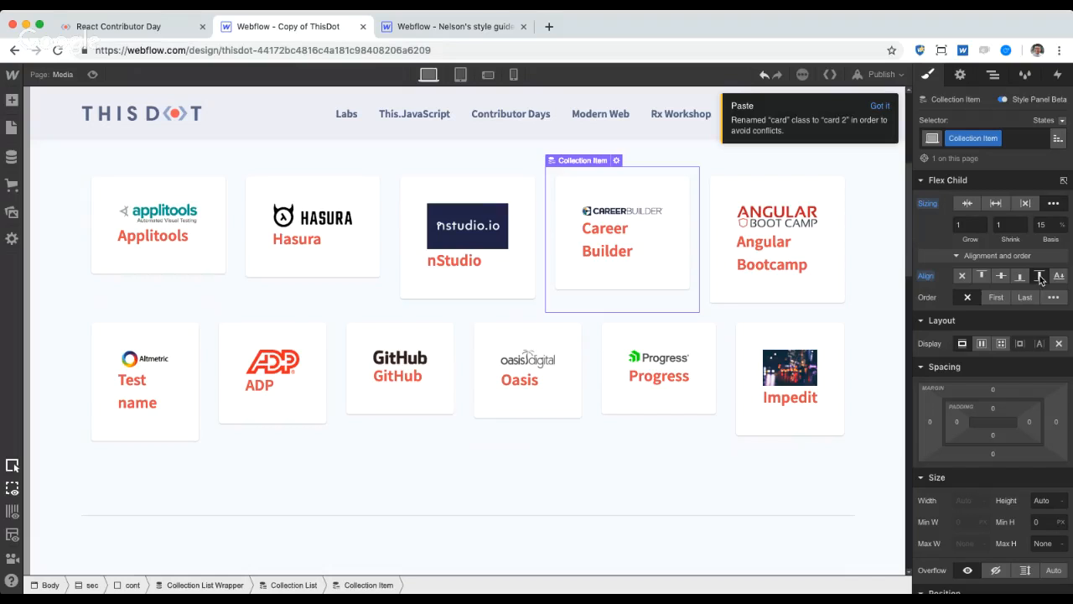
pyautogui.click(369, 272)
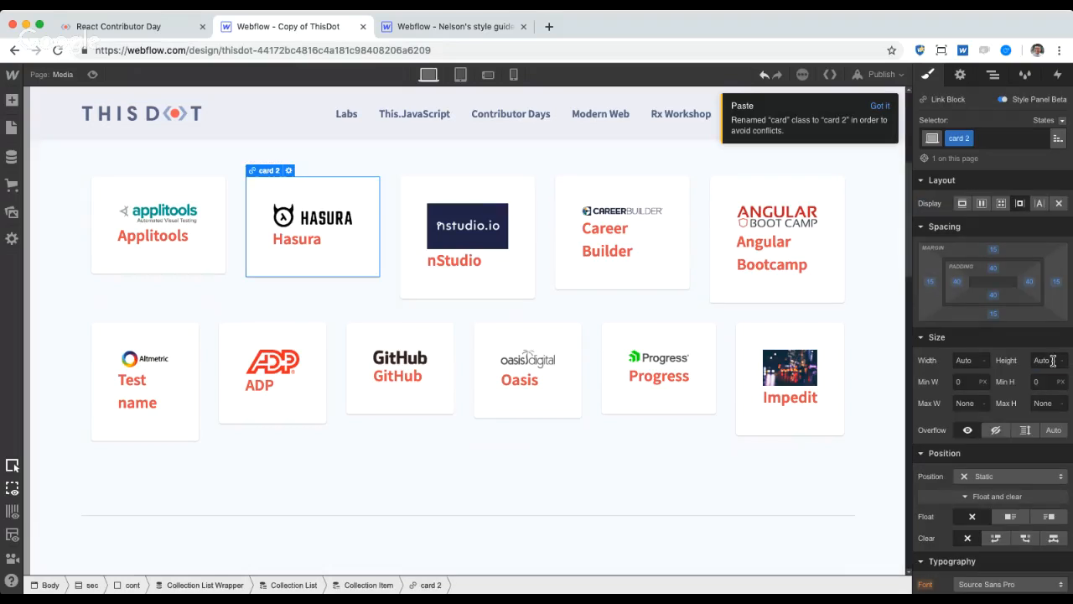
pyautogui.click(1044, 360)
pyautogui.write('100%')
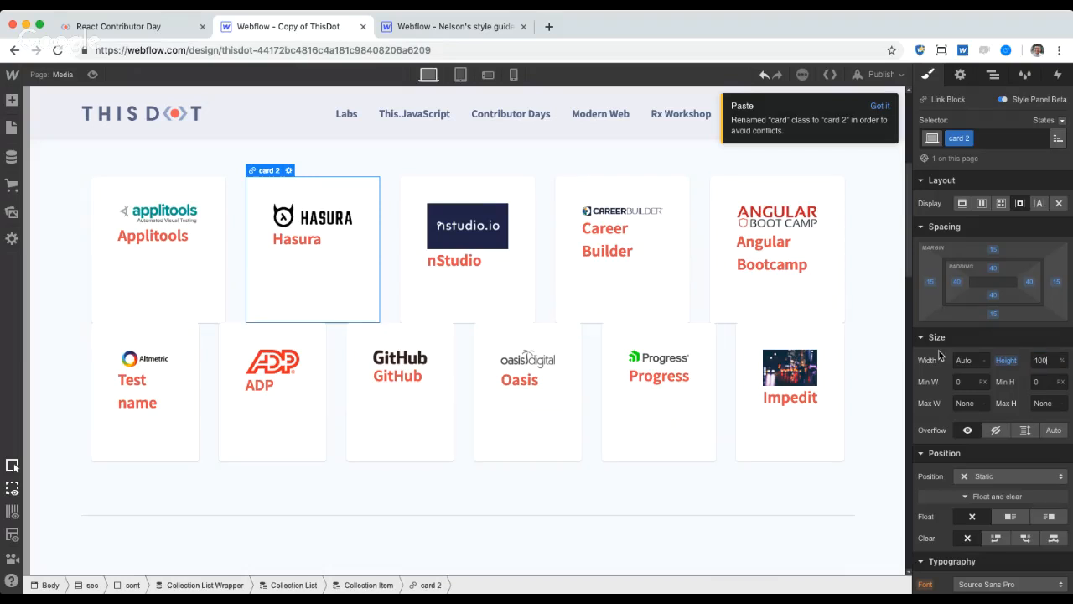
# Step: Undo a trial bottom margin on the card and give the Collection Item a bottom margin of about 36 px instead
pyautogui.moveTo(993, 312); pyautogui.dragTo(993, 348)
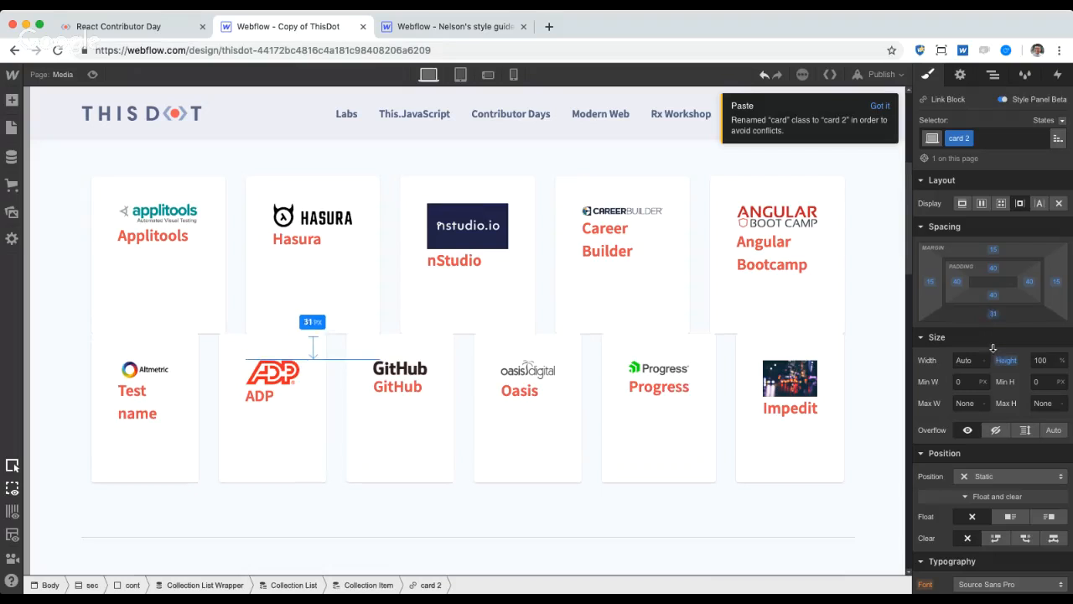
pyautogui.press('super+z')
pyautogui.click(551, 285)
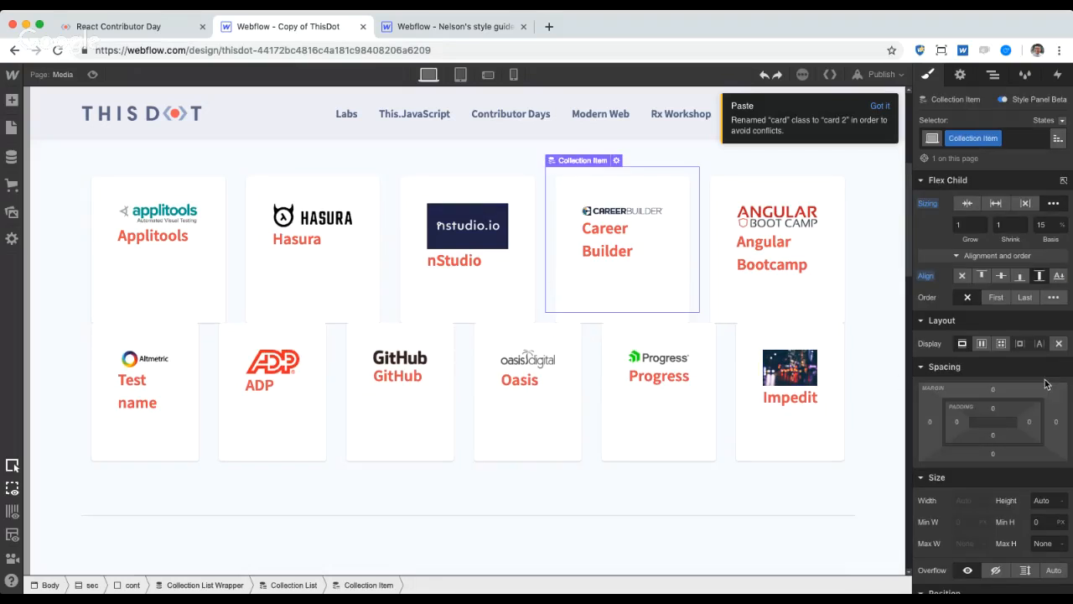
pyautogui.moveTo(993, 453); pyautogui.dragTo(1004, 522)
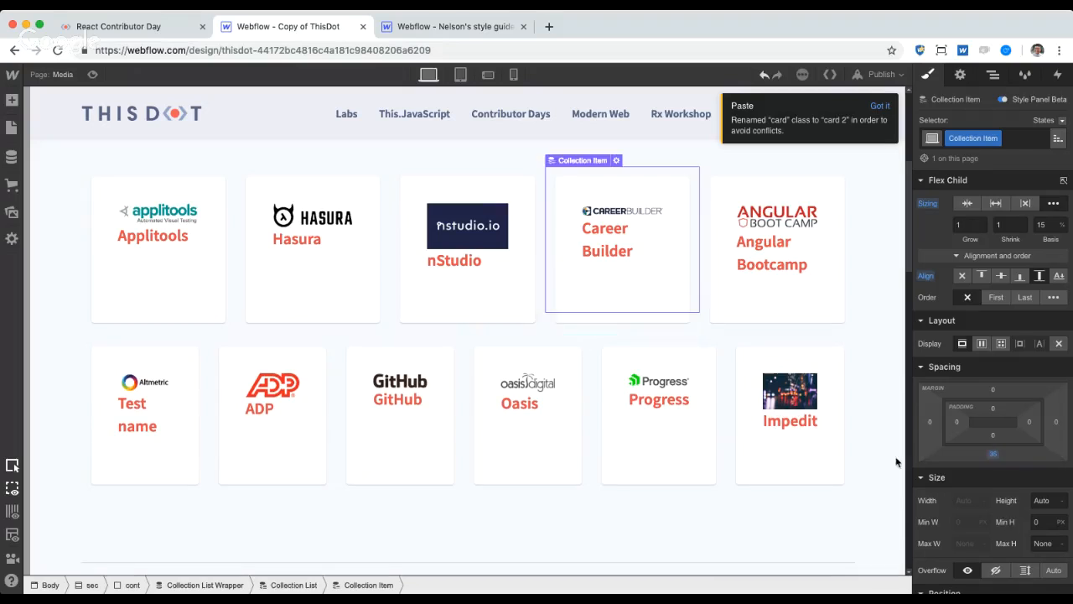
# Step: Try a flex display layout on the card link block and revert it
pyautogui.click(526, 522)
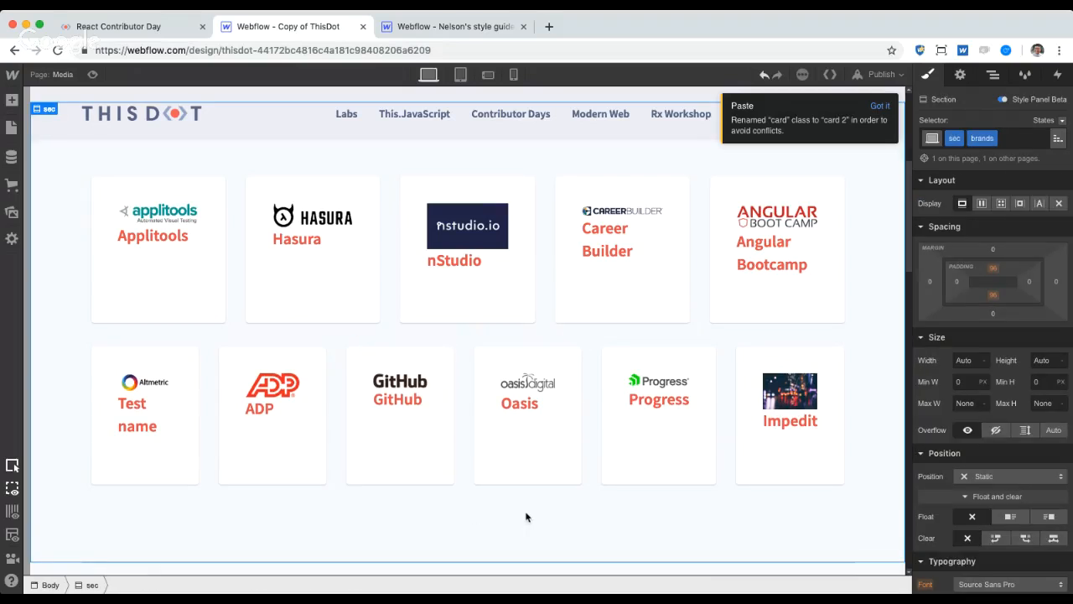
pyautogui.click(519, 462)
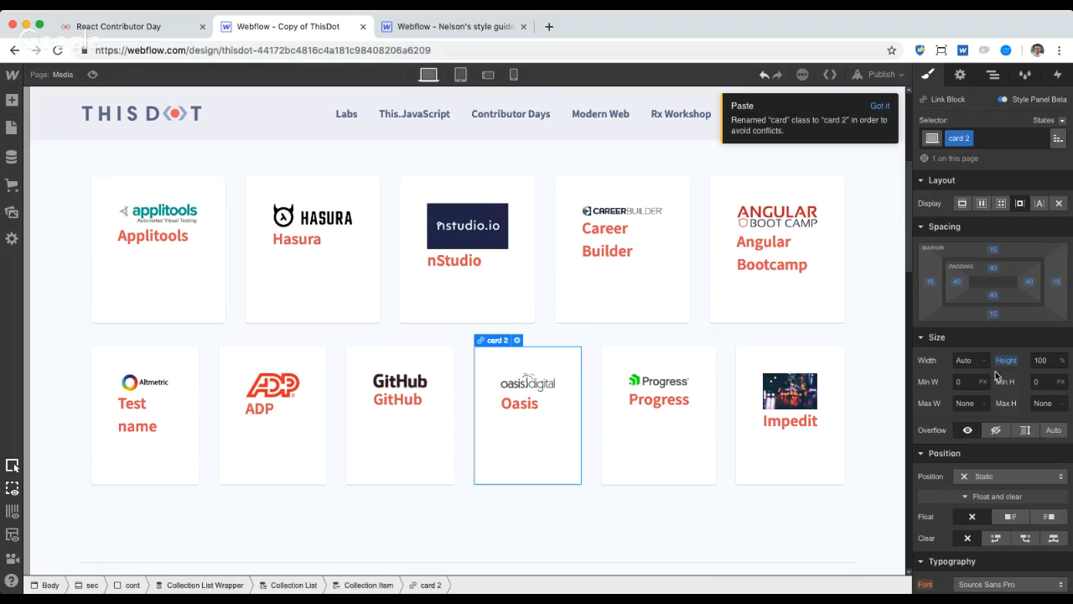
pyautogui.click(981, 207)
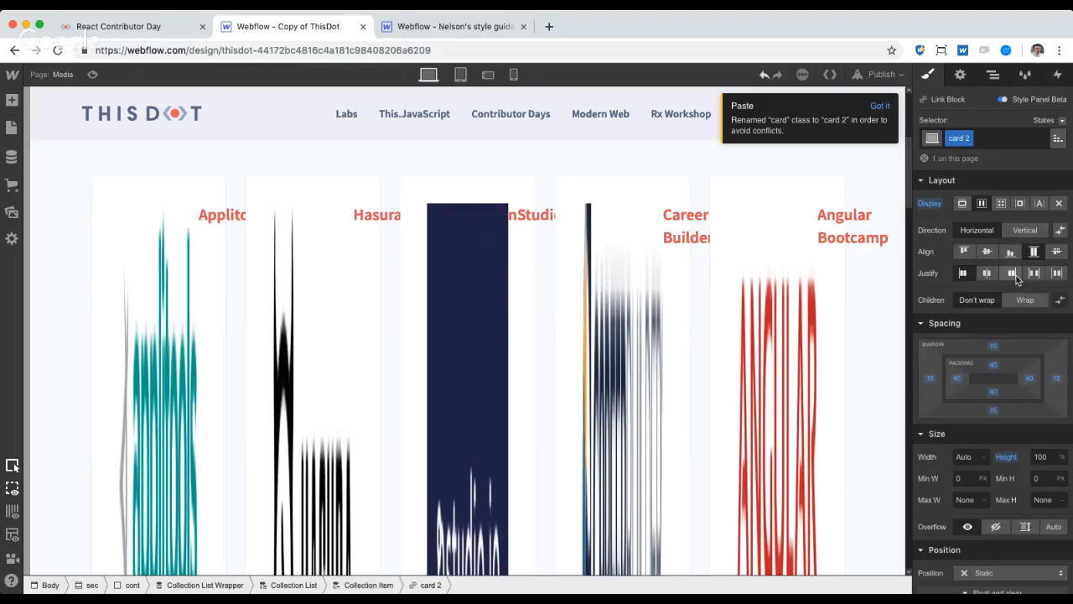
pyautogui.click(1019, 203)
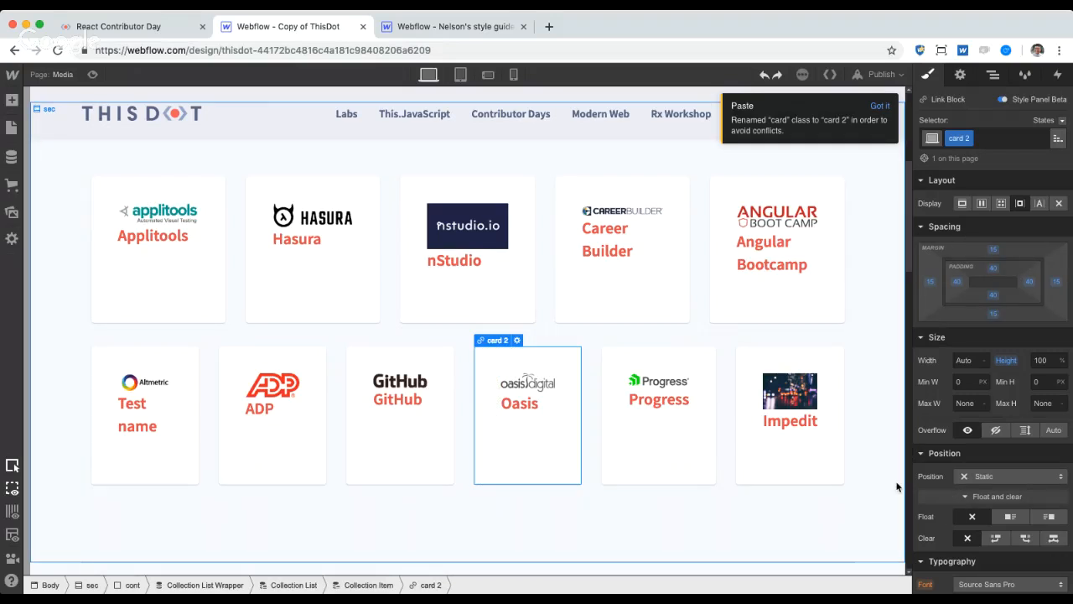
pyautogui.click(886, 361)
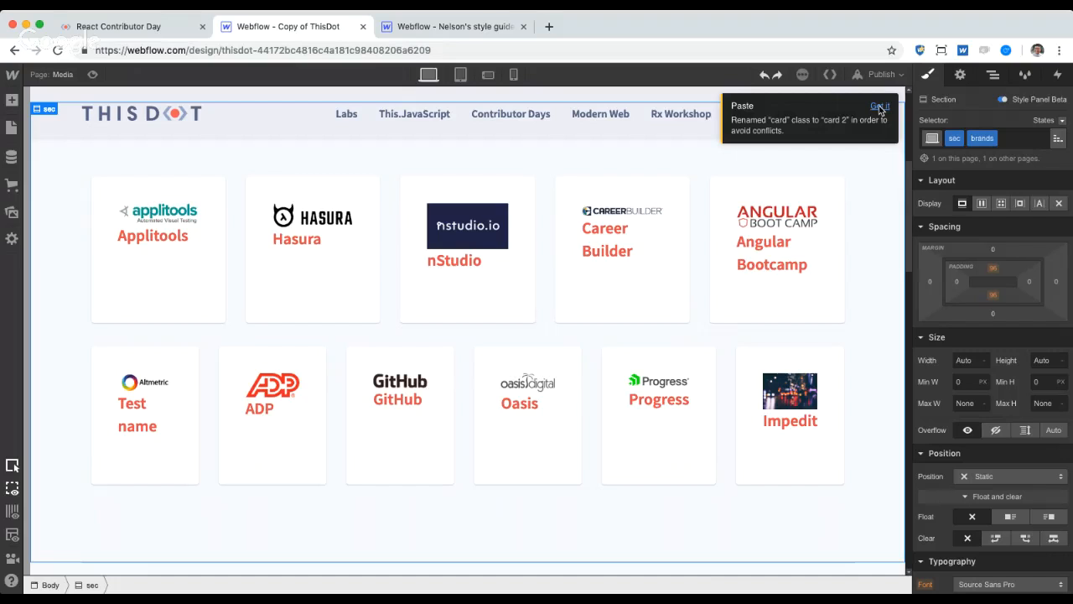
# Step: Open a new browser tab, return to the Copy of ThisDot project and dismiss the paste notification
pyautogui.click(549, 26)
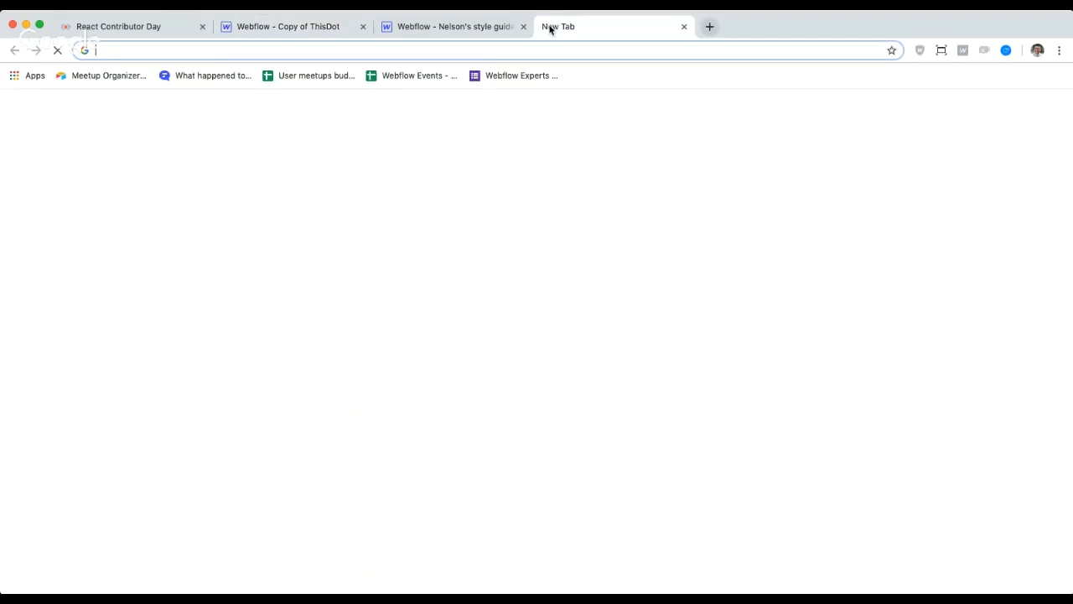
pyautogui.click(311, 27)
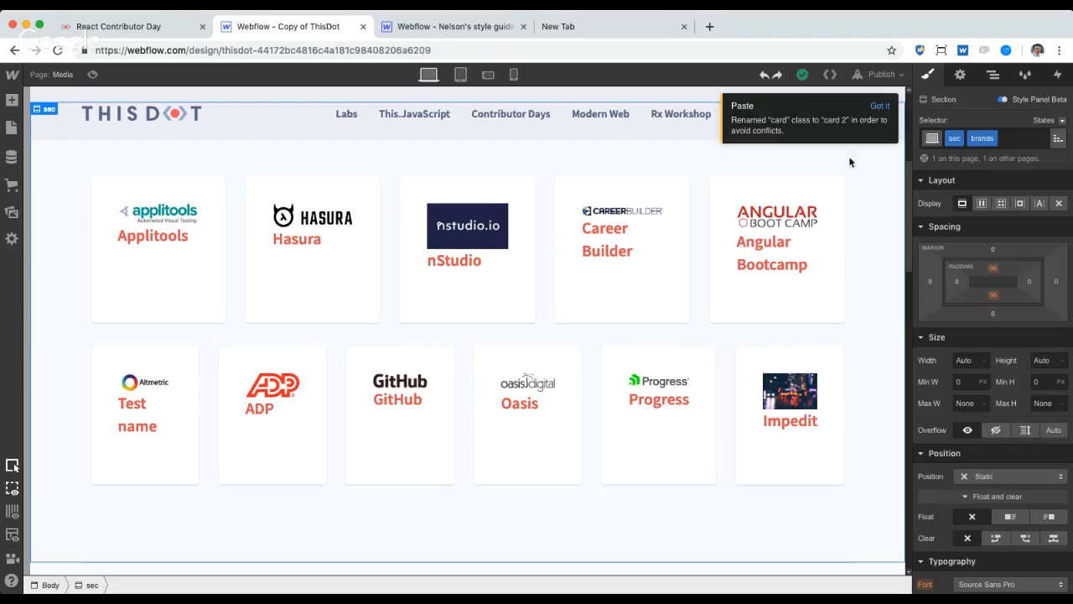
pyautogui.click(879, 106)
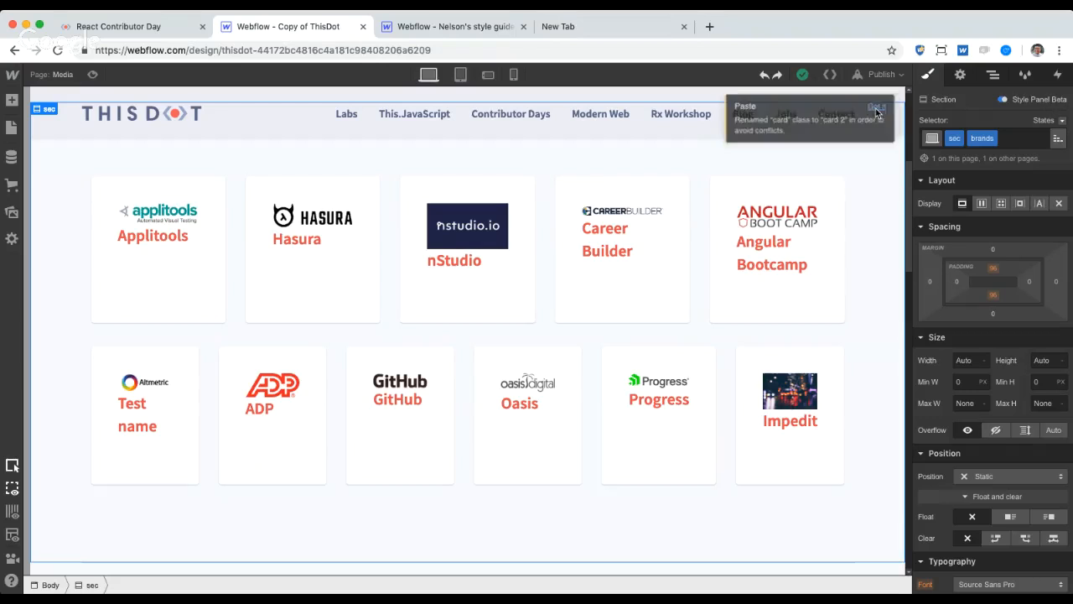
# Step: Switch the card link block's height unit to pixels and set the height to 500 px
pyautogui.click(635, 300)
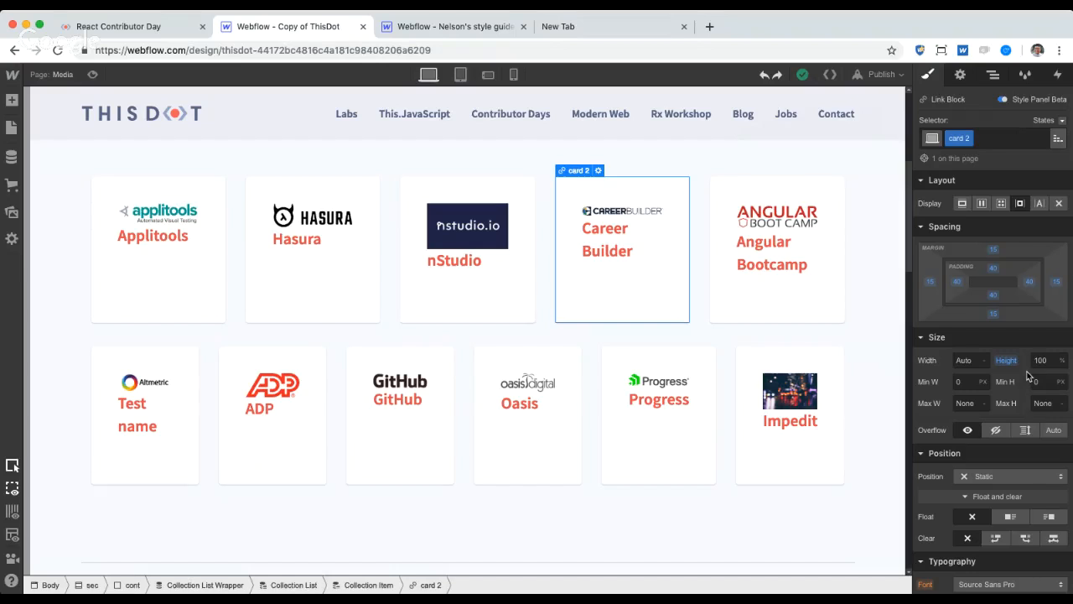
pyautogui.click(1060, 359)
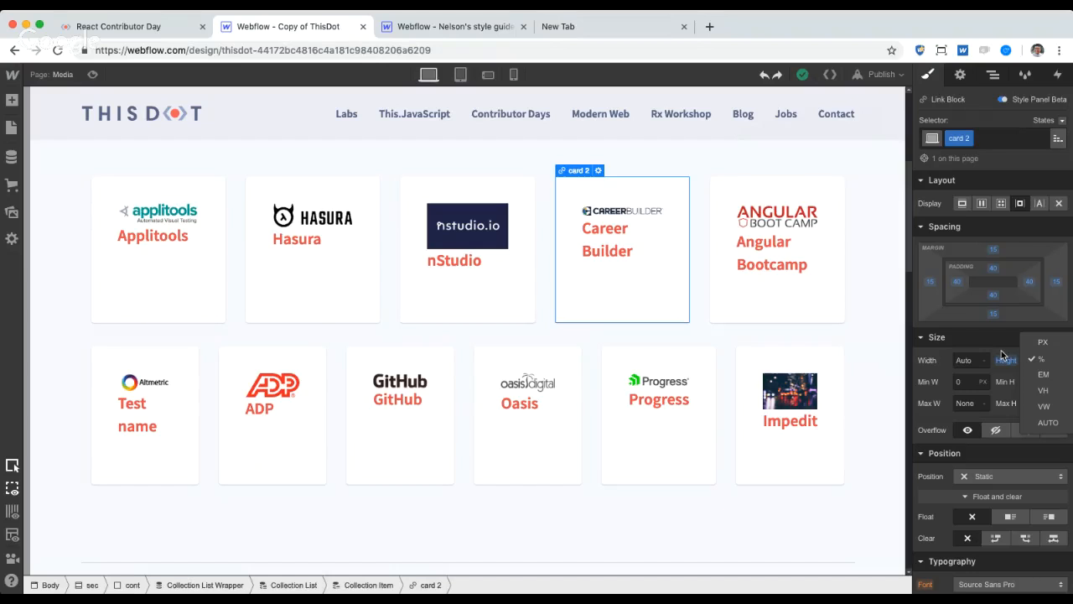
pyautogui.click(1043, 342)
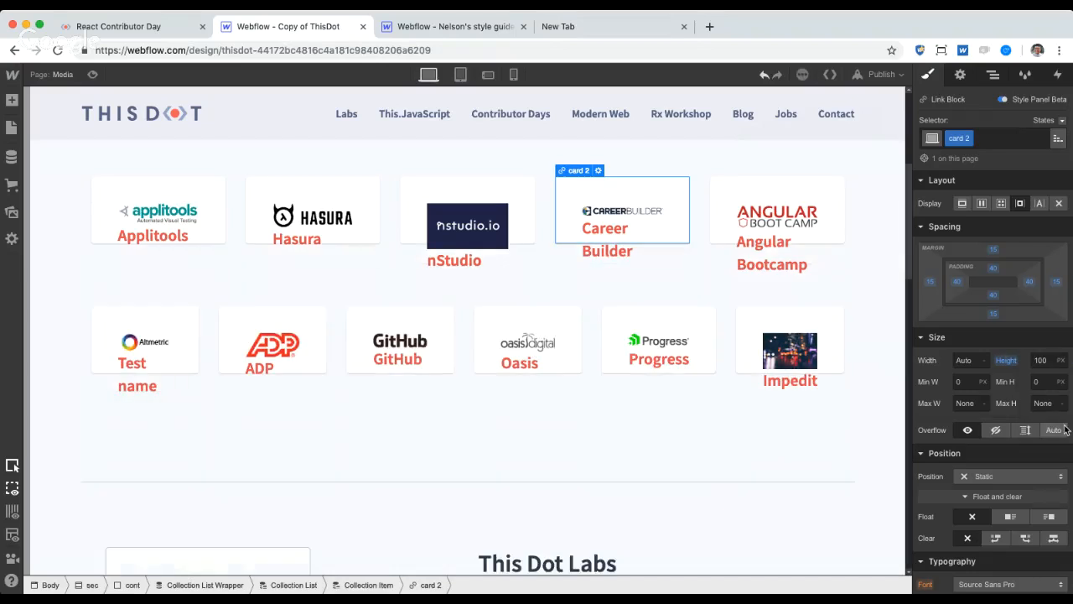
pyautogui.click(1040, 360)
pyautogui.write('500')
pyautogui.press('Return')
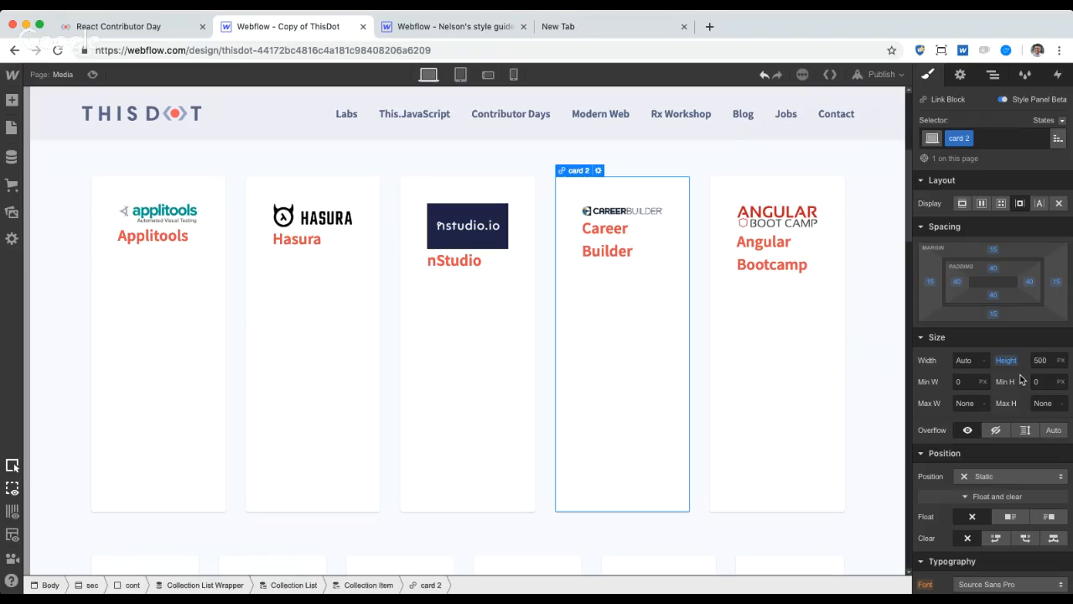
# Step: Look over the fixed-height cards and restore the card link block's height to 100%
pyautogui.scroll(-3, 874, 335)
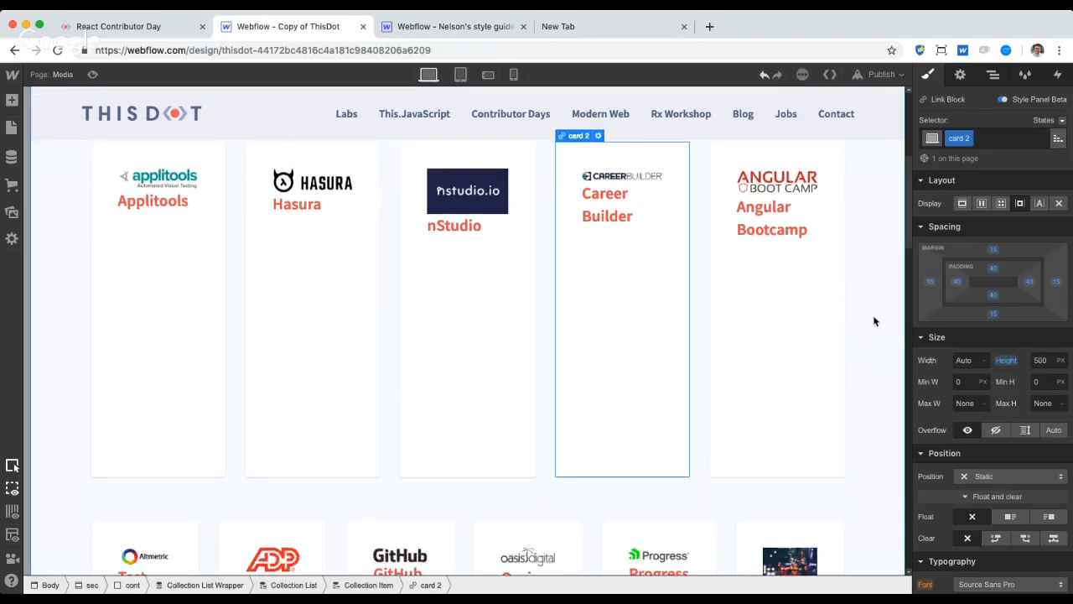
pyautogui.scroll(3, 875, 358)
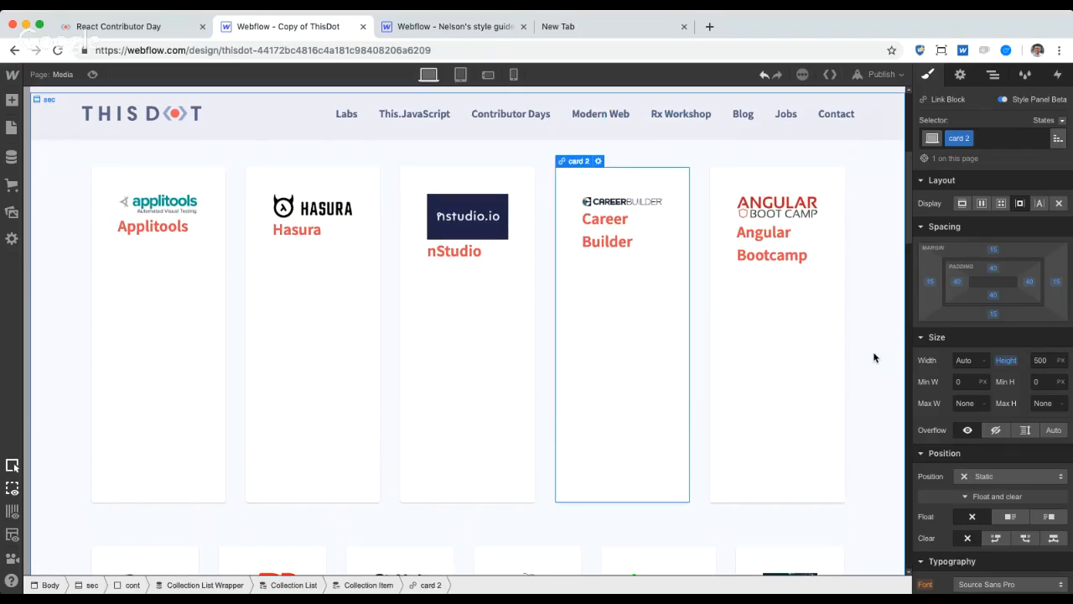
pyautogui.scroll(-1, 874, 356)
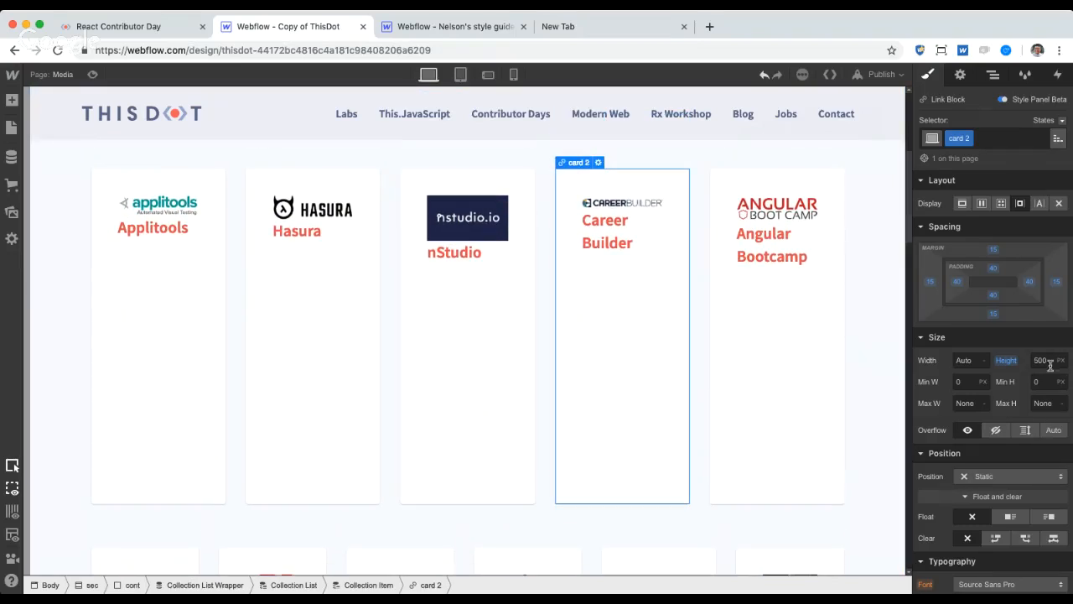
pyautogui.press('Return')
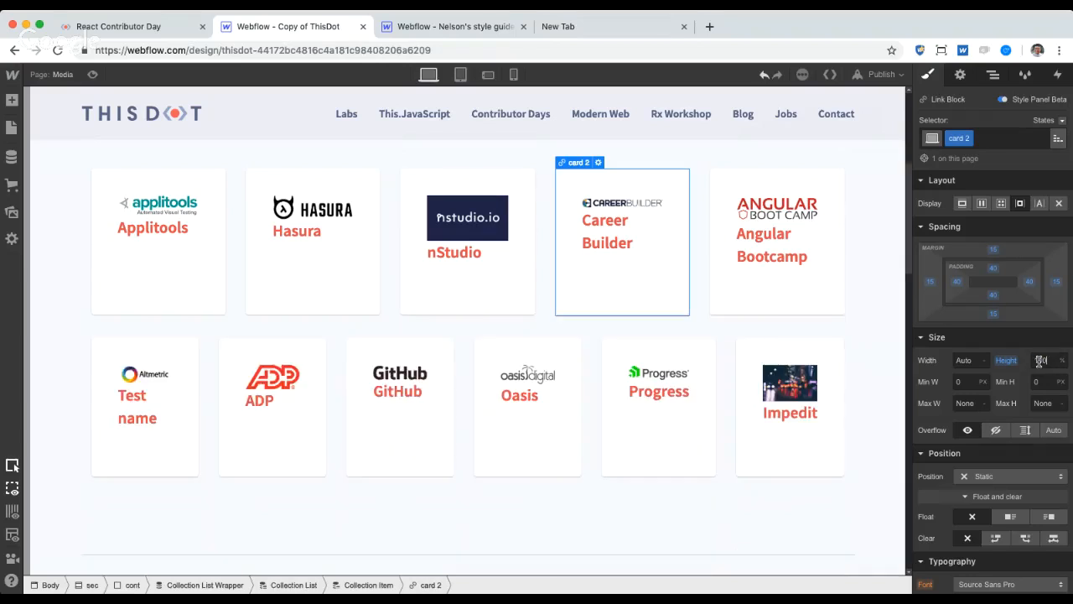
# Step: Set the Collection Item's flex basis to 25% and check the card rows
pyautogui.click(702, 282)
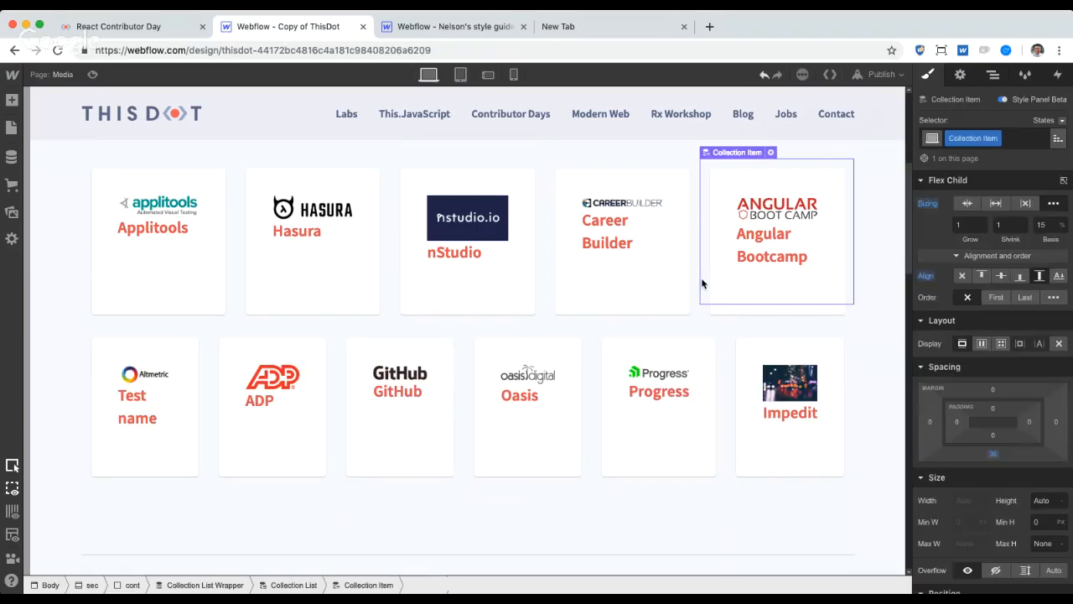
pyautogui.doubleClick(1042, 225)
pyautogui.write('25')
pyautogui.press('Return')
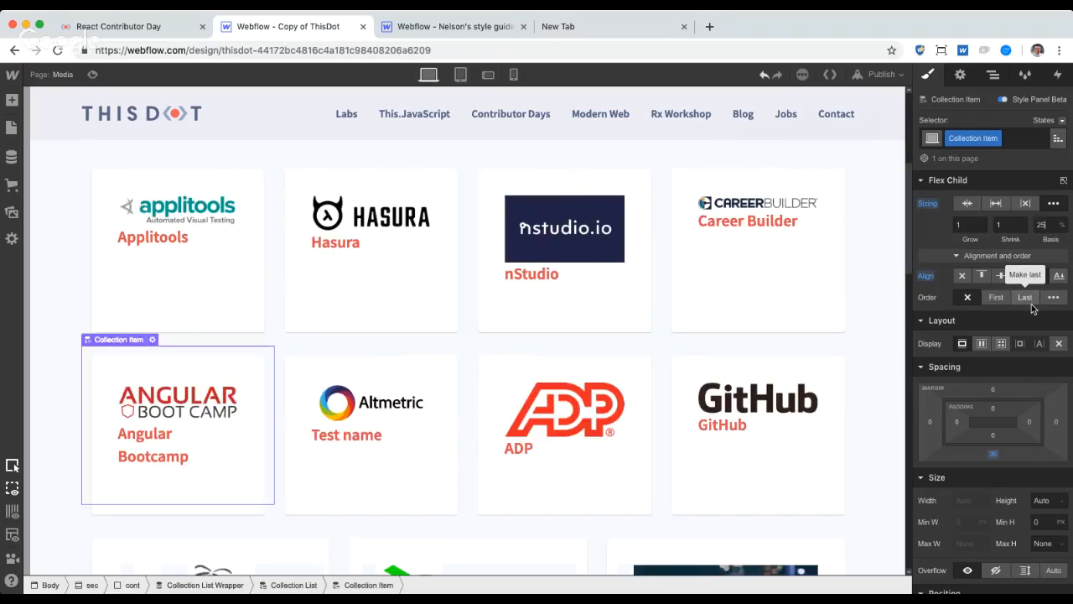
pyautogui.scroll(-3, 858, 456)
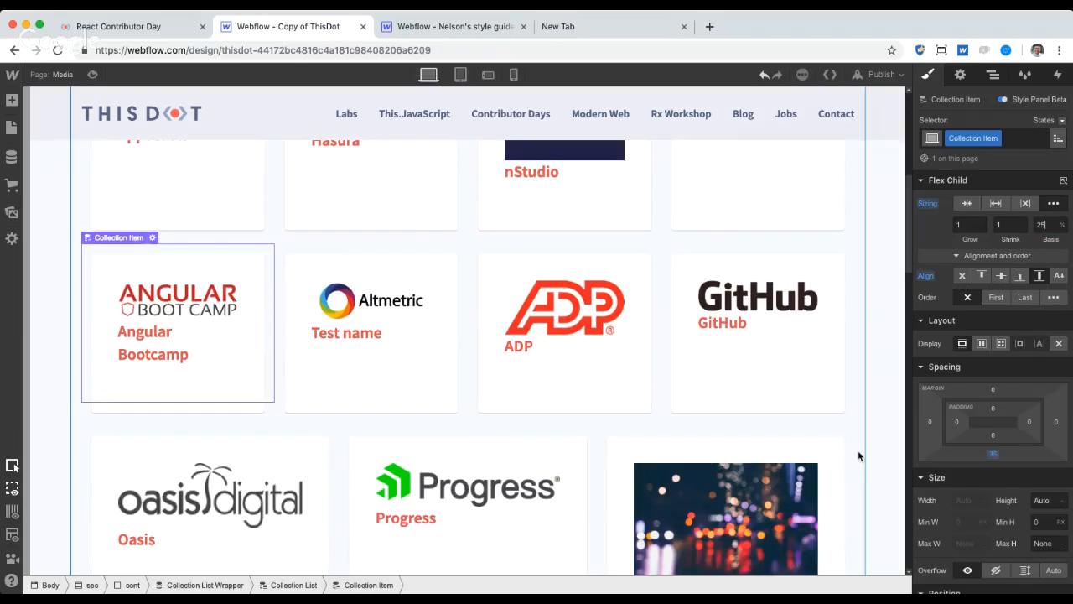
# Step: Try the Don't wrap setting on the Collection List's children and return them to Wrap
pyautogui.scroll(-5, 855, 461)
pyautogui.scroll(7, 855, 461)
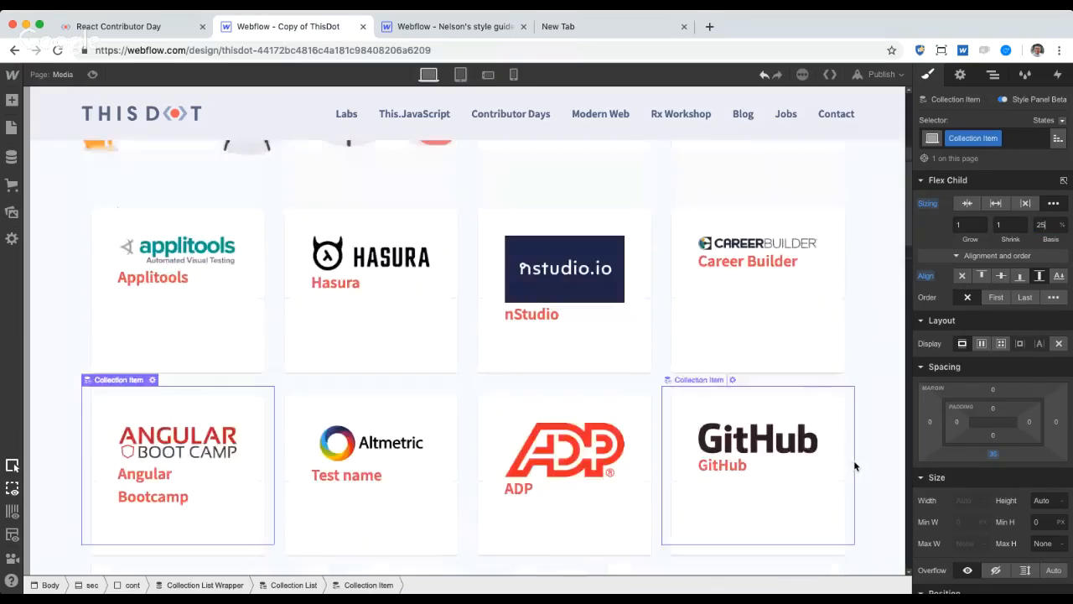
pyautogui.scroll(-3, 755, 377)
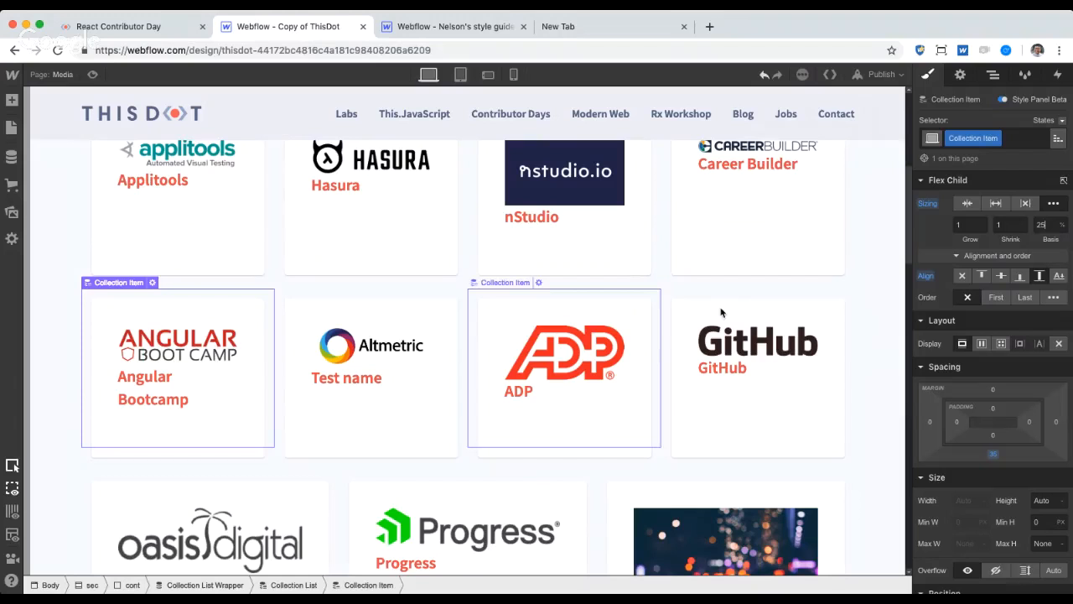
pyautogui.click(993, 74)
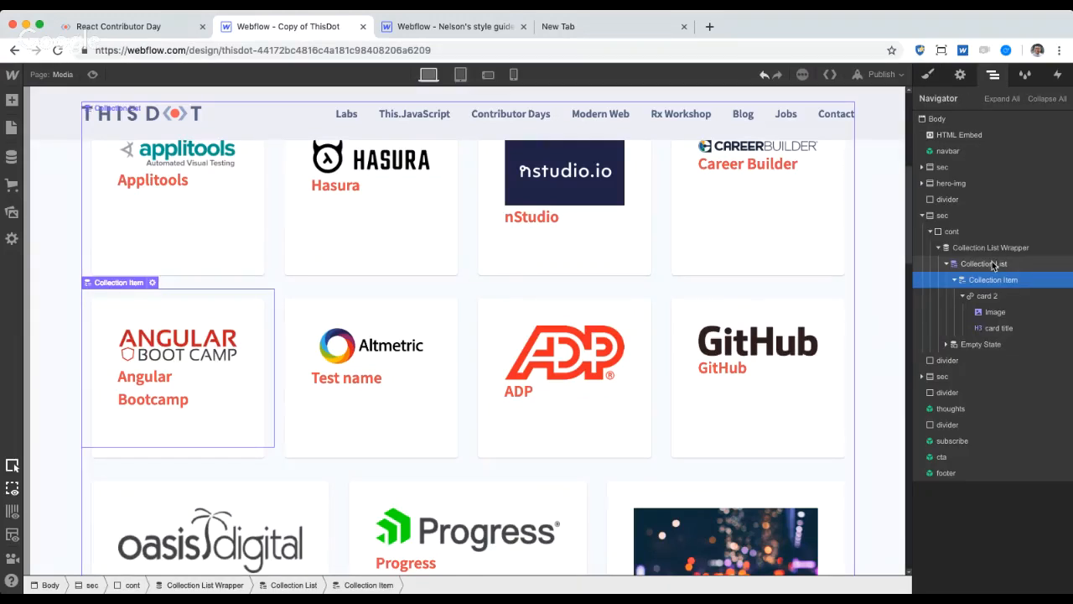
pyautogui.click(992, 263)
pyautogui.click(928, 75)
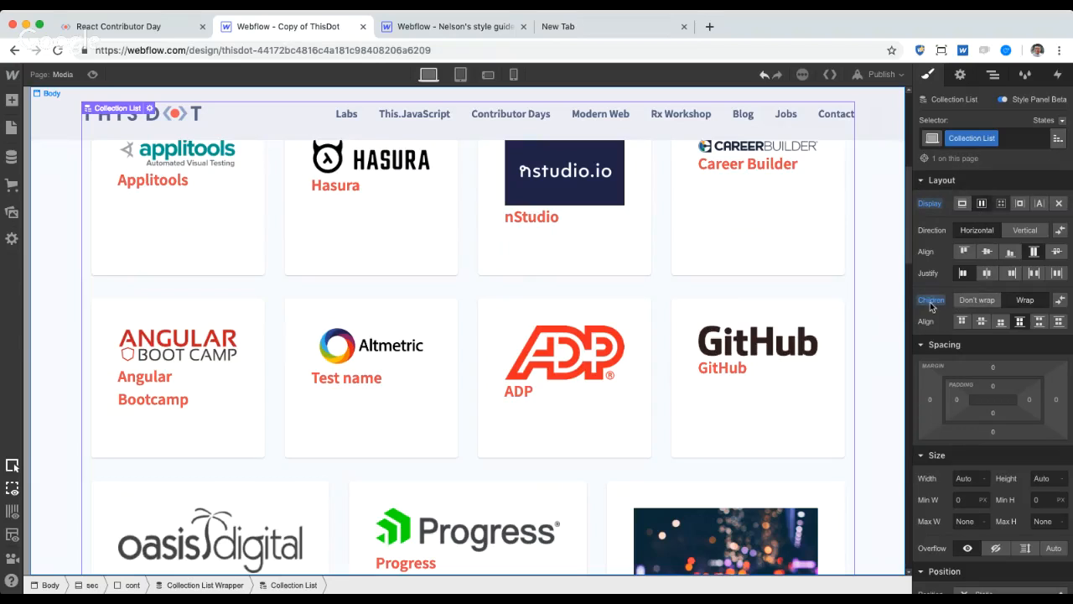
pyautogui.click(985, 305)
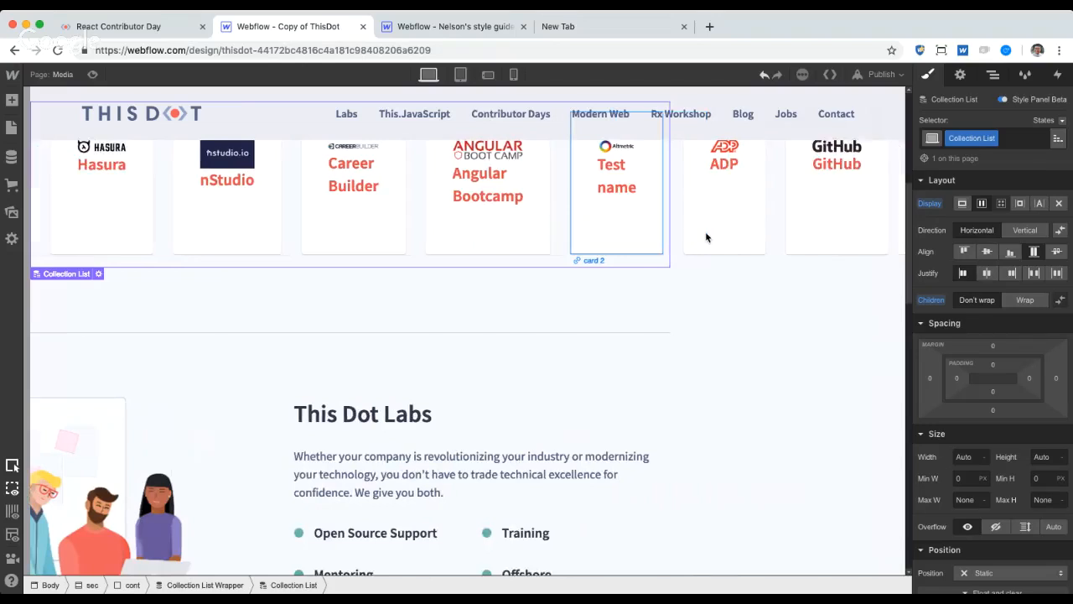
pyautogui.hscroll(5, 706, 237)
pyautogui.hscroll(-7, 706, 237)
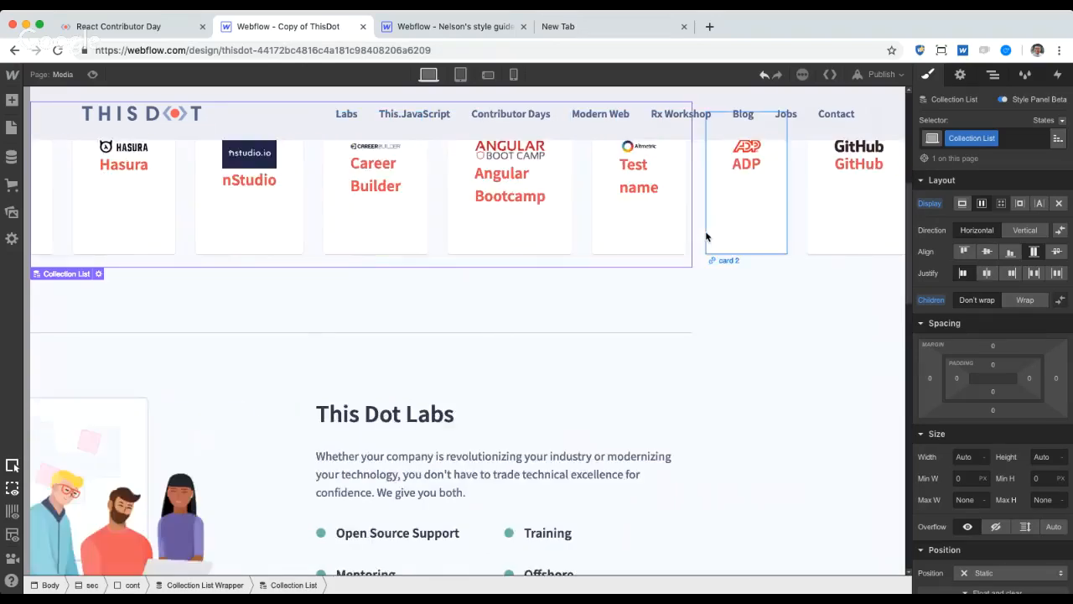
pyautogui.click(1024, 300)
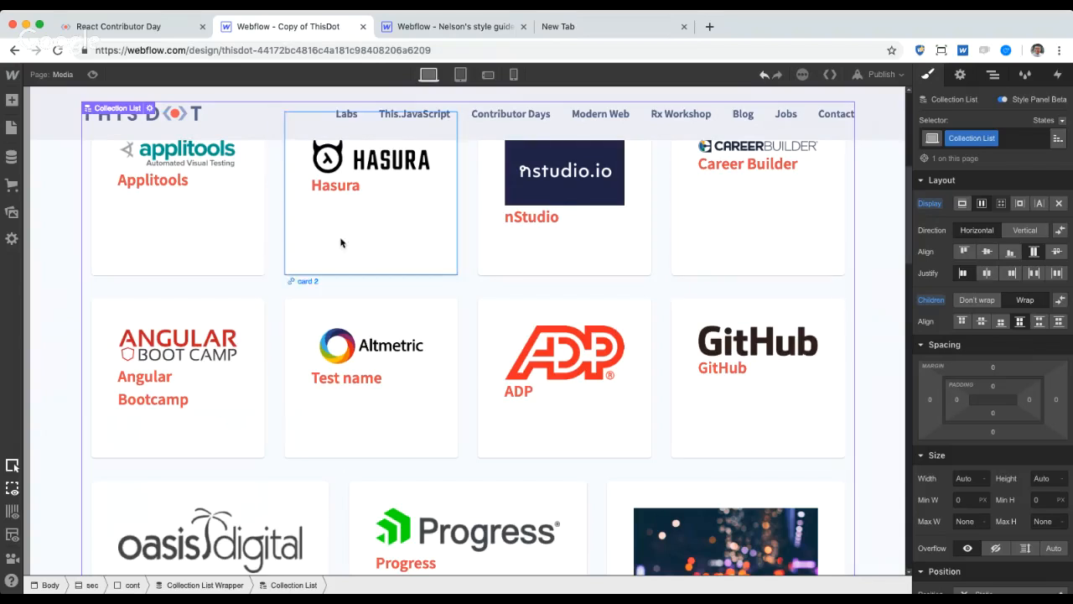
# Step: Set the flex Grow value of the Collection Item in the Oasis card's row to 0
pyautogui.scroll(-5, 261, 406)
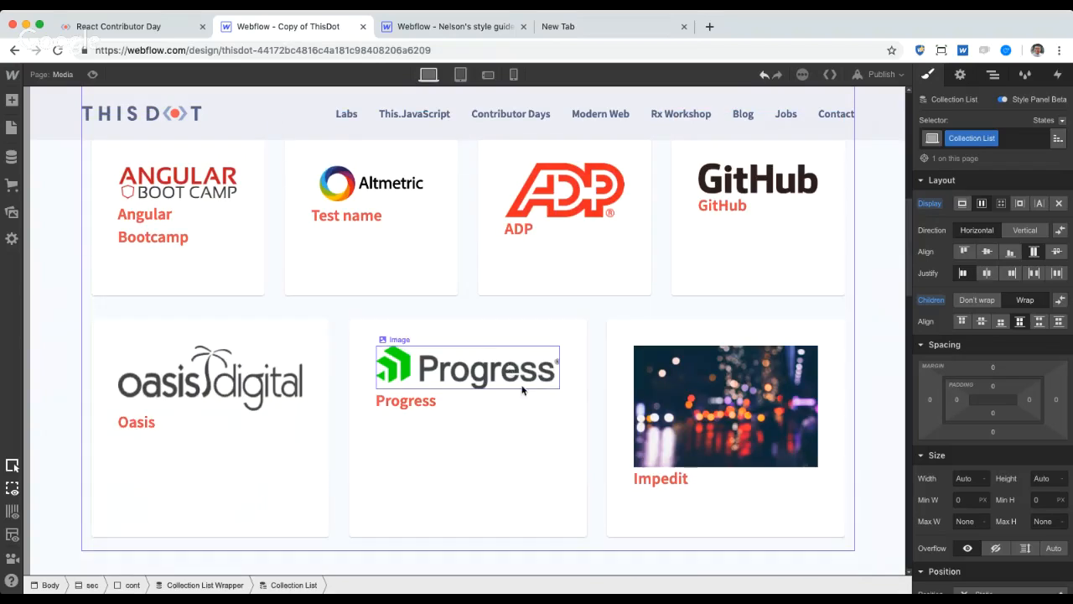
pyautogui.click(335, 442)
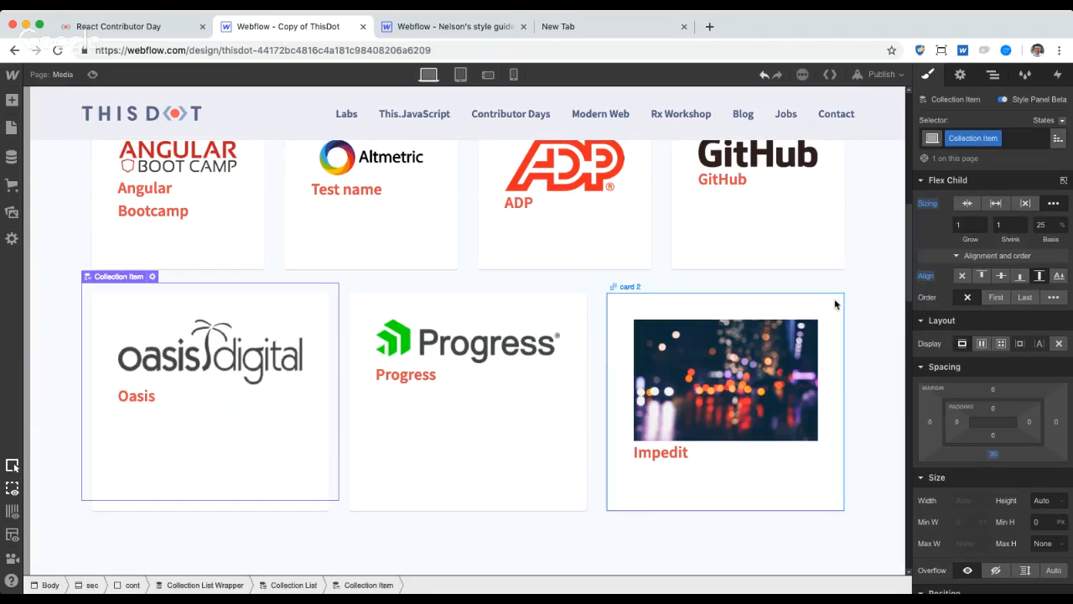
pyautogui.click(966, 226)
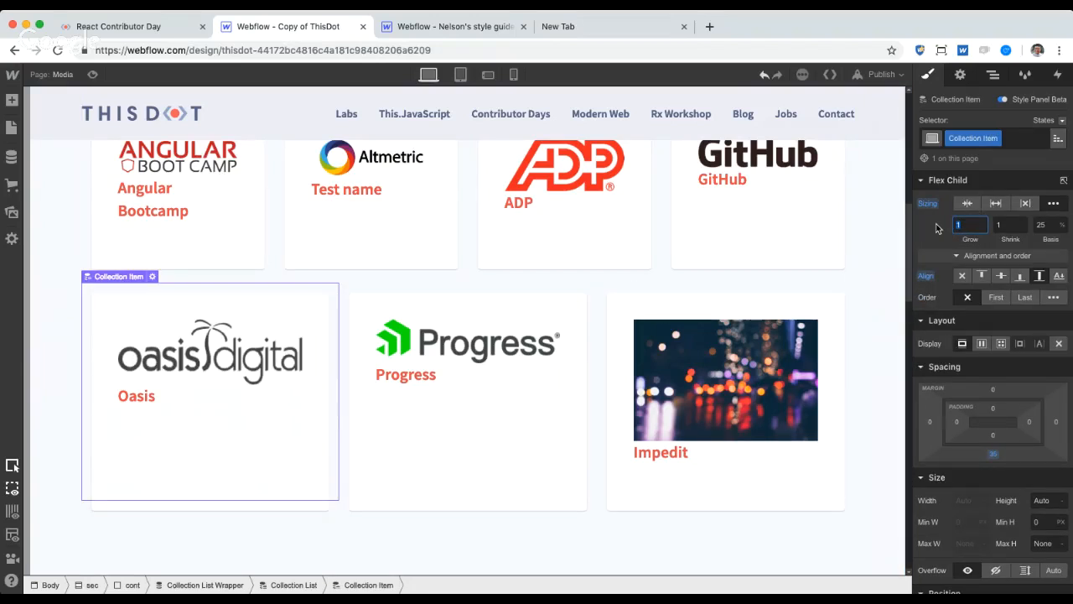
pyautogui.write('0')
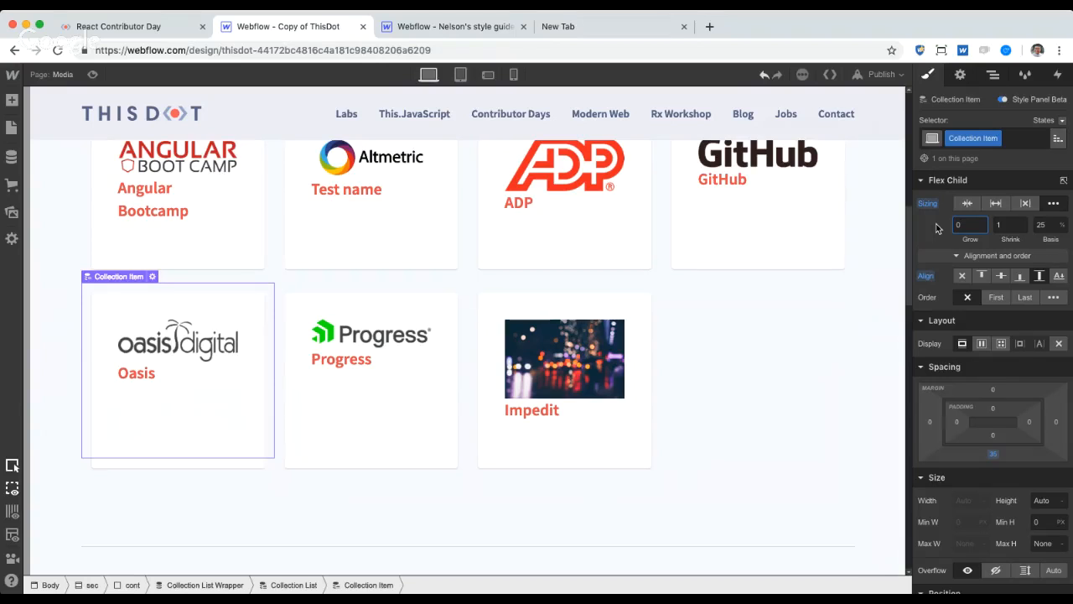
pyautogui.press('Return')
# Step: Review the logo card grid together with the hero section above it and the This Dot Labs section below
pyautogui.scroll(3, 774, 403)
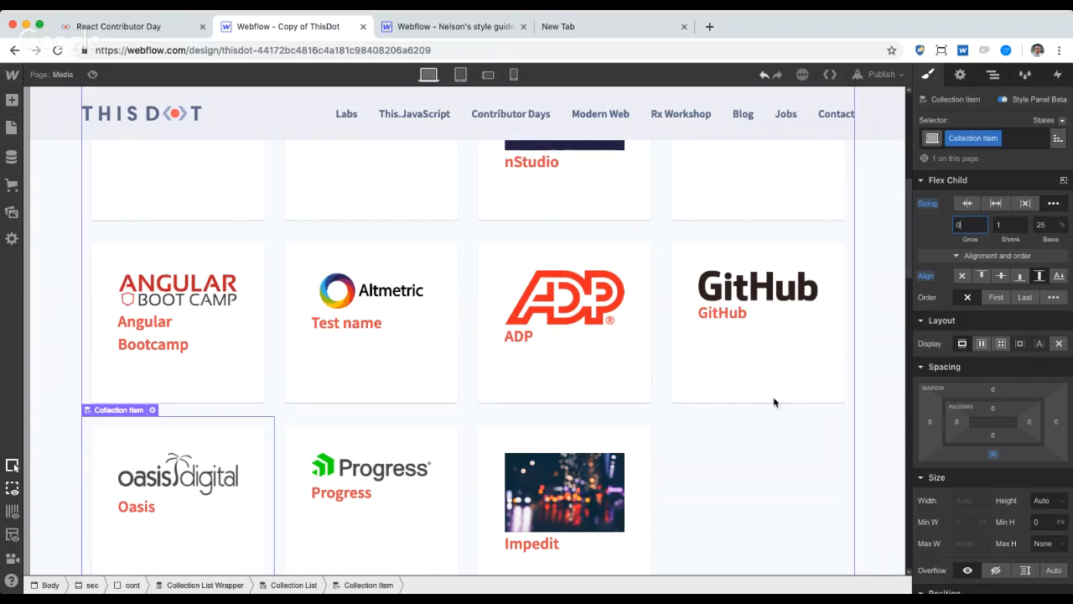
pyautogui.scroll(6, 774, 403)
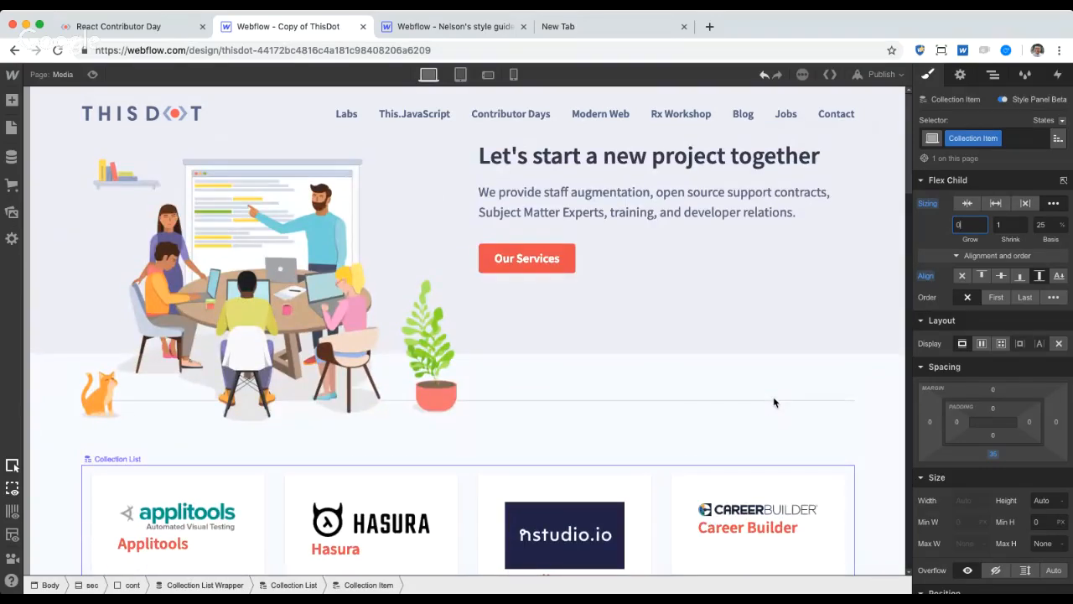
pyautogui.scroll(-12, 774, 403)
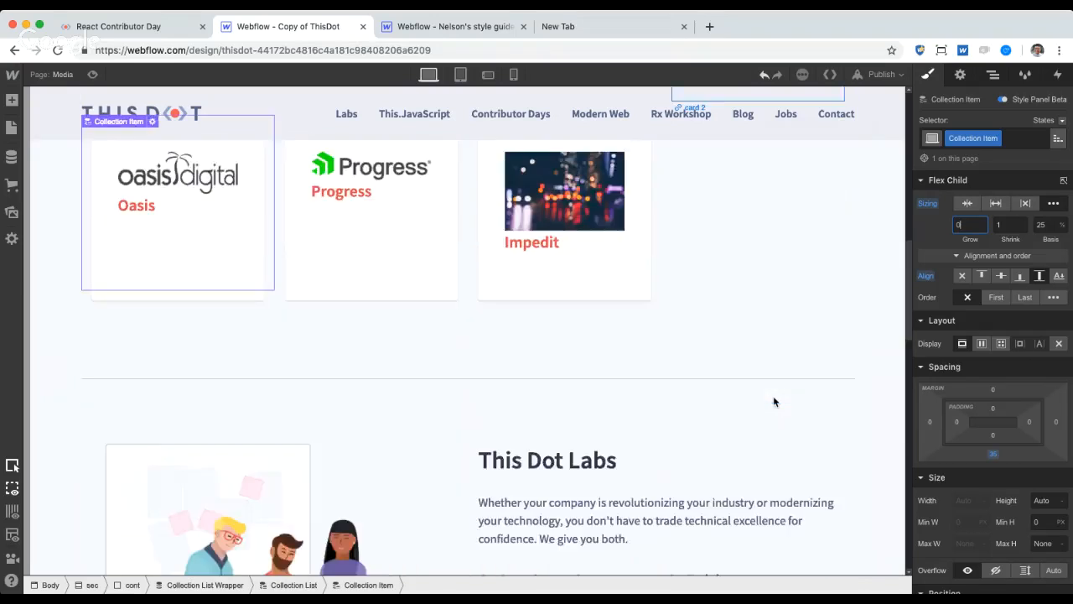
pyautogui.scroll(-5, 772, 402)
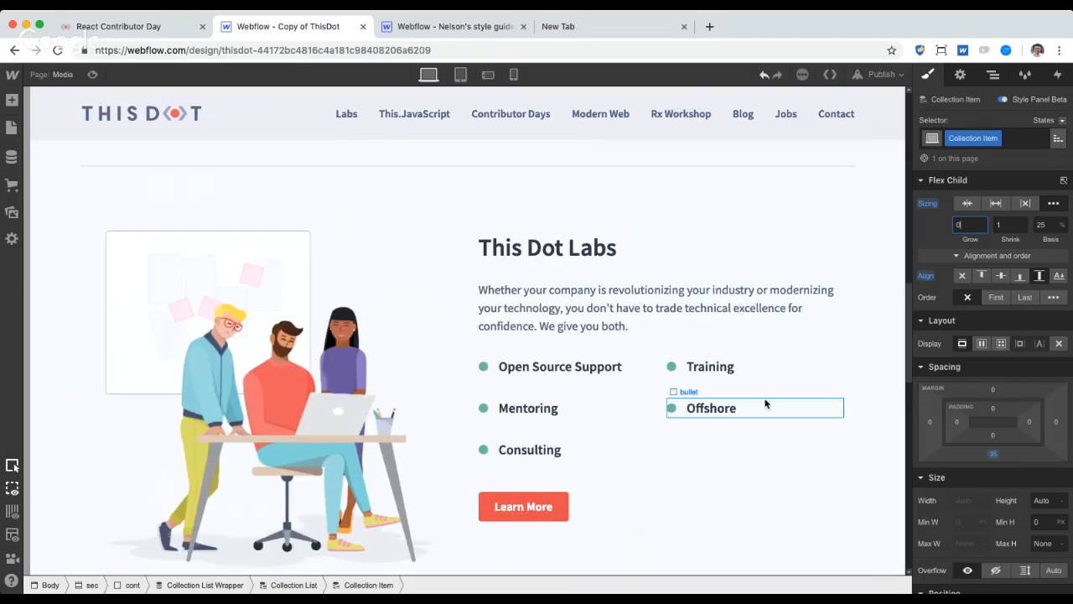
pyautogui.scroll(-1, 765, 403)
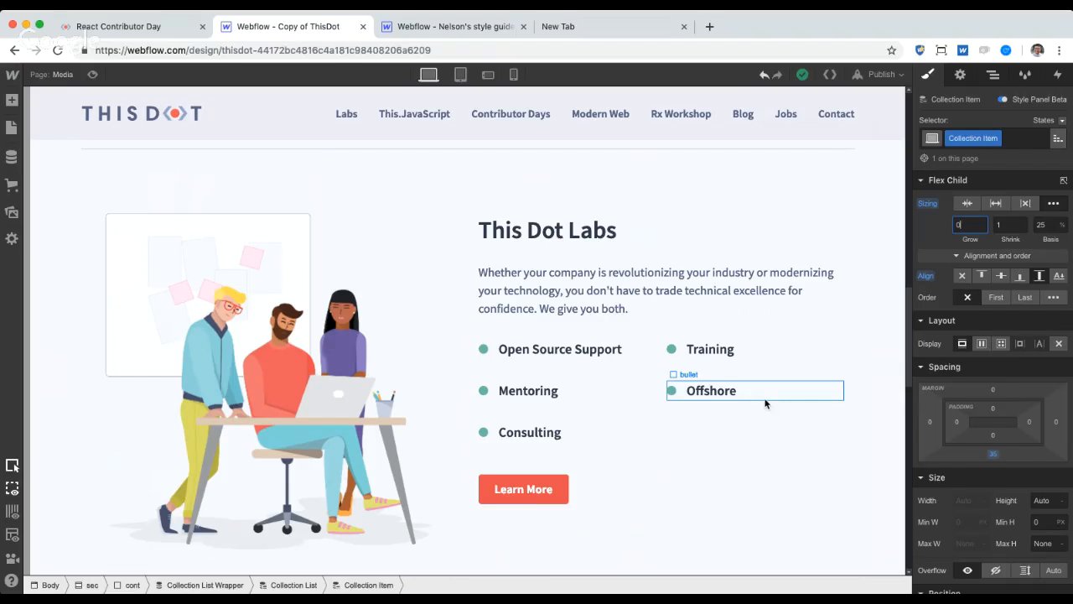
pyautogui.scroll(8, 673, 370)
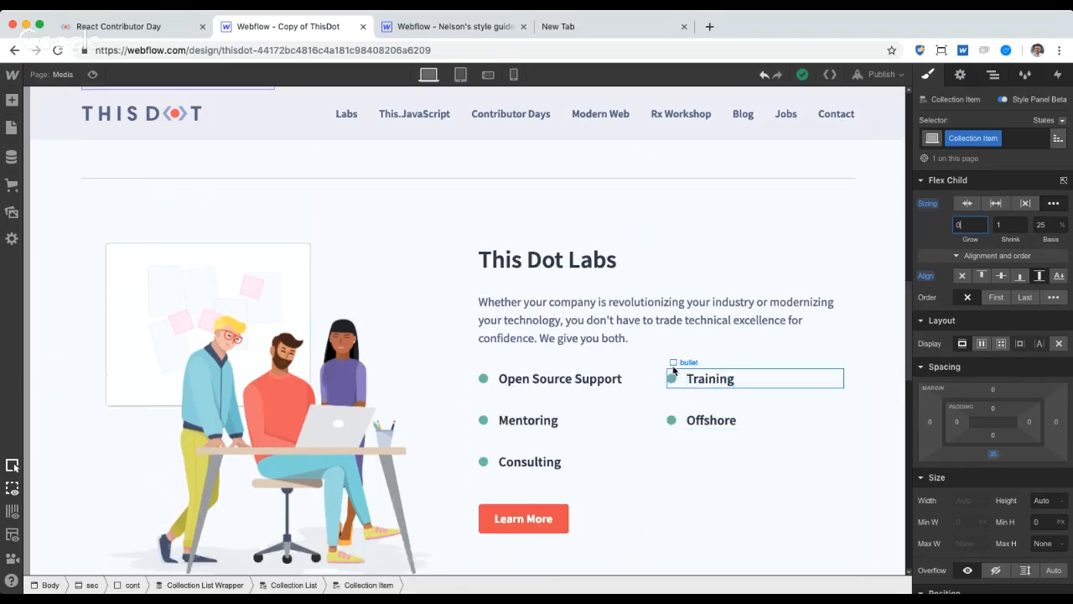
pyautogui.scroll(1, 673, 370)
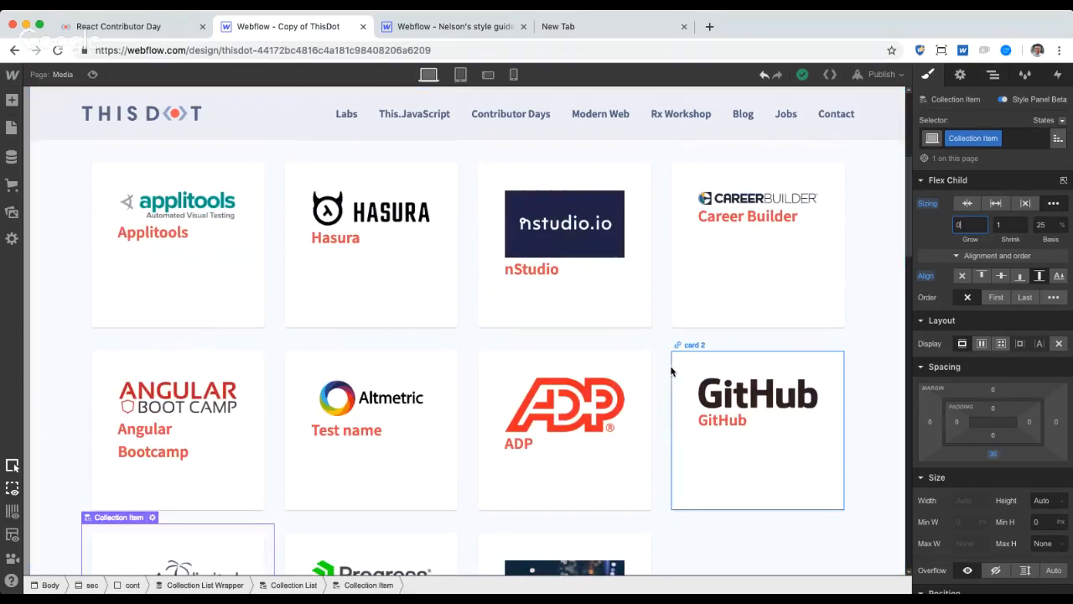
pyautogui.scroll(-1, 687, 379)
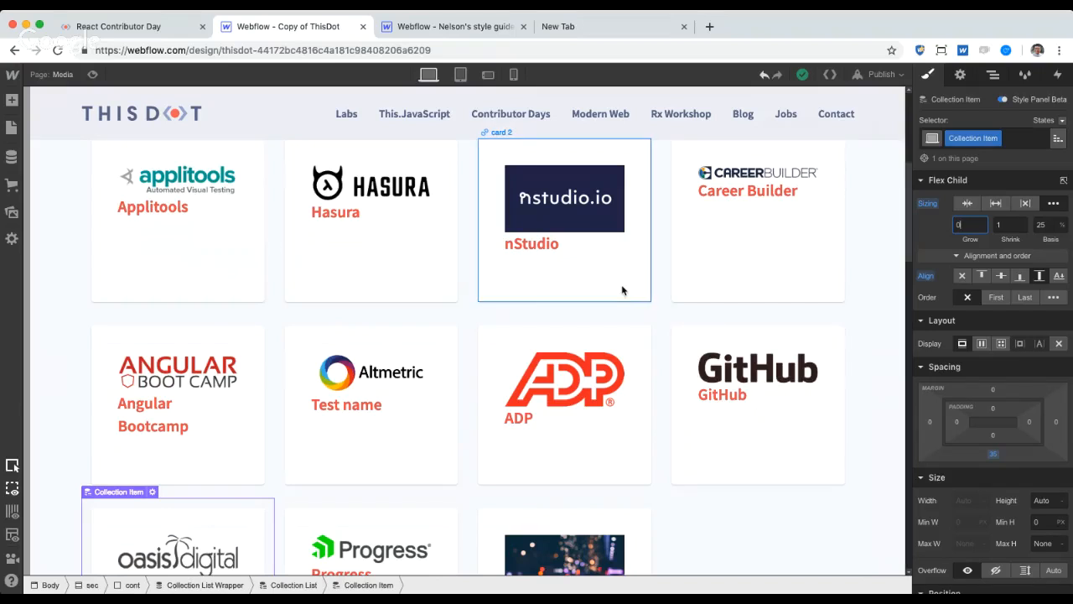
pyautogui.scroll(1, 622, 290)
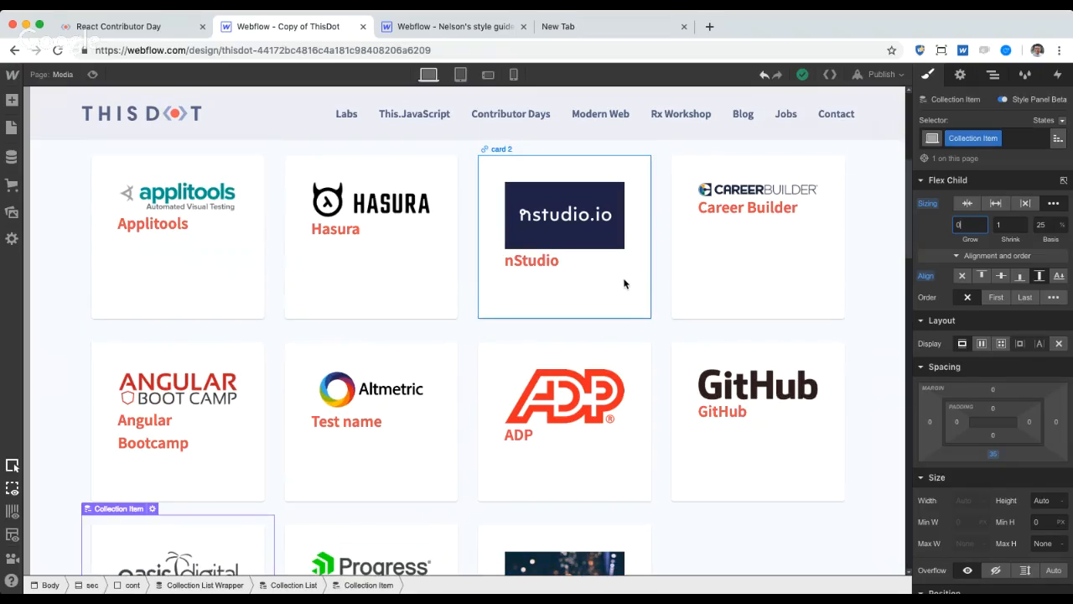
# Step: Open the code export and examine the generated HTML, CSS, JS and assets
pyautogui.click(829, 74)
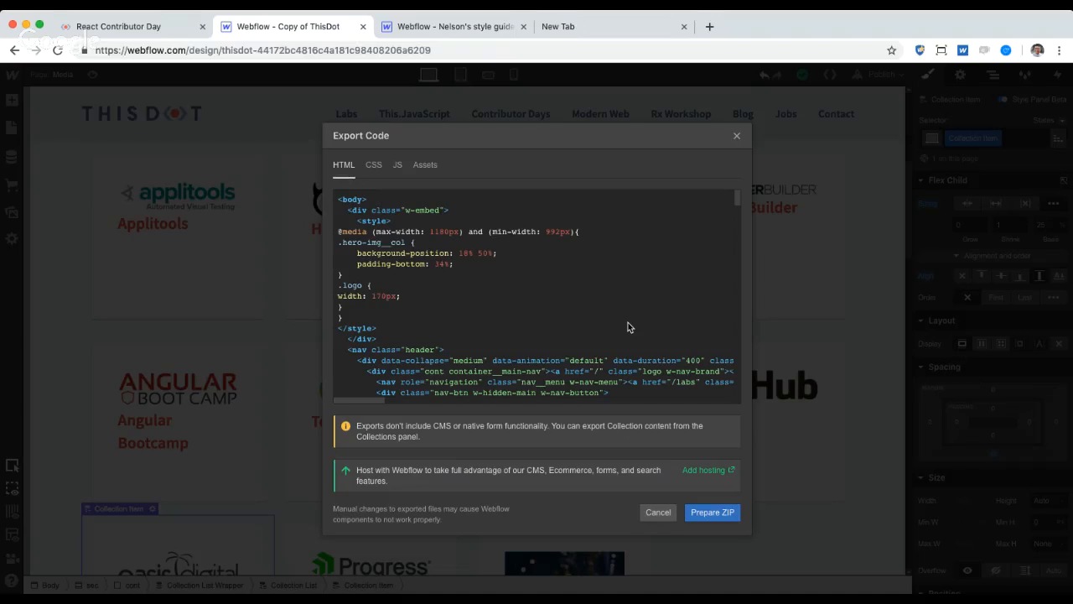
pyautogui.scroll(-3, 627, 322)
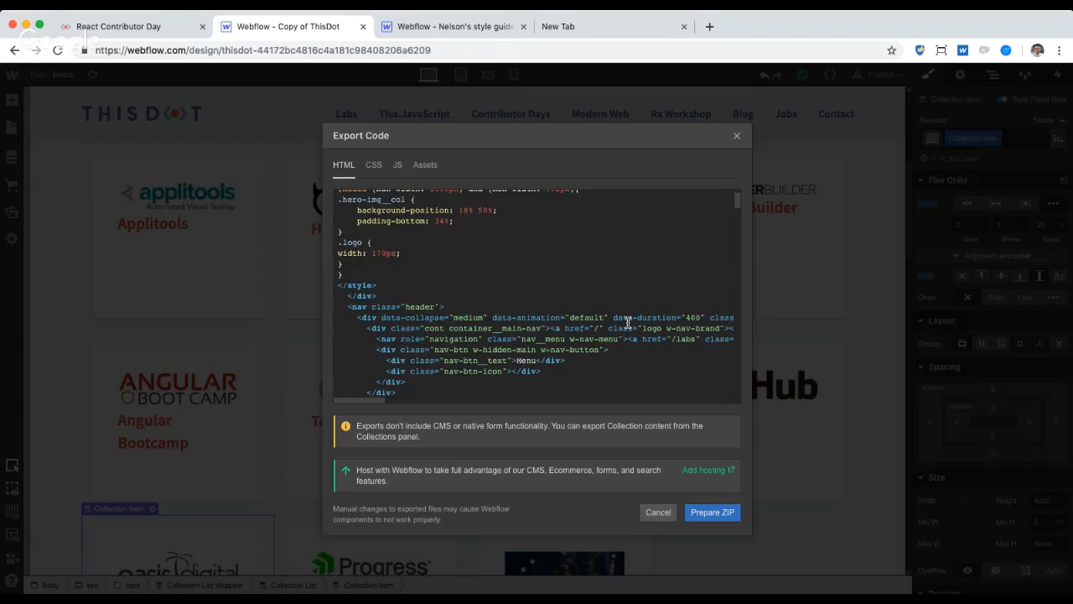
pyautogui.scroll(-1, 628, 322)
pyautogui.scroll(-2, 628, 322)
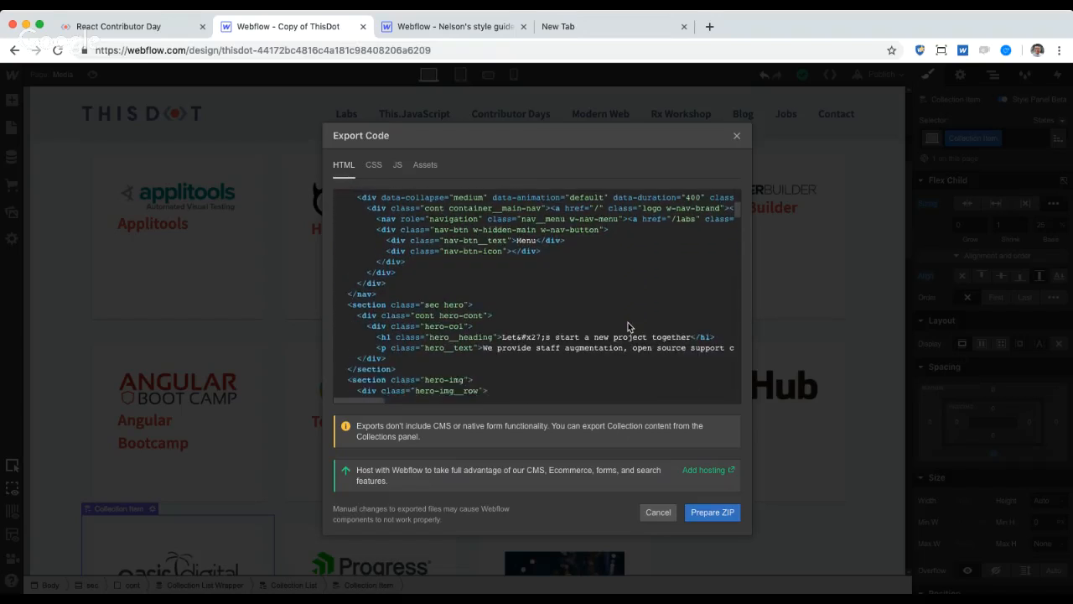
pyautogui.scroll(-3, 628, 322)
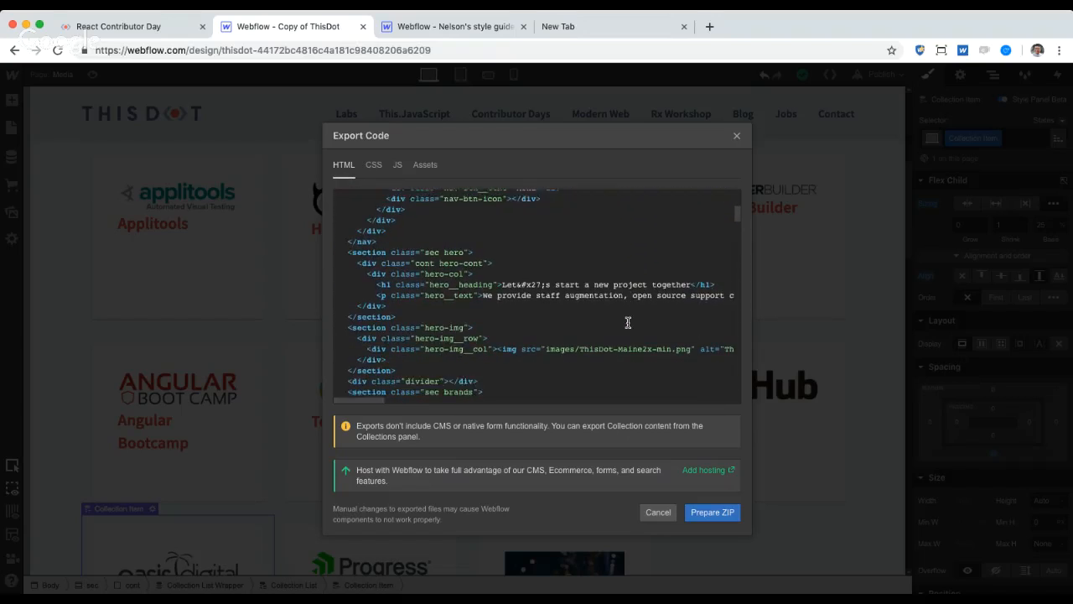
pyautogui.click(374, 165)
pyautogui.click(400, 166)
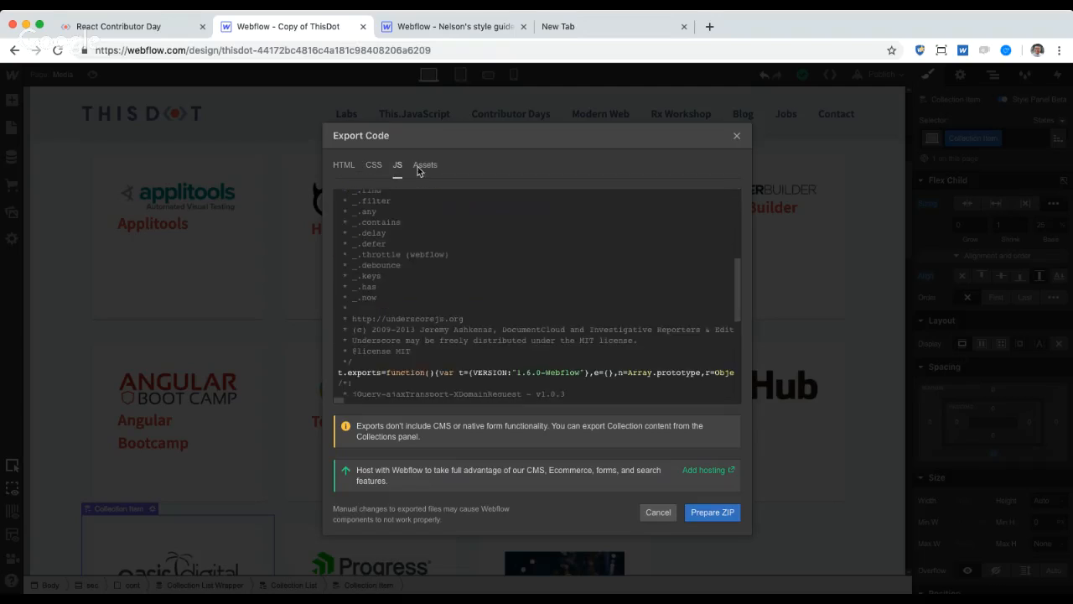
pyautogui.click(421, 165)
pyautogui.click(348, 166)
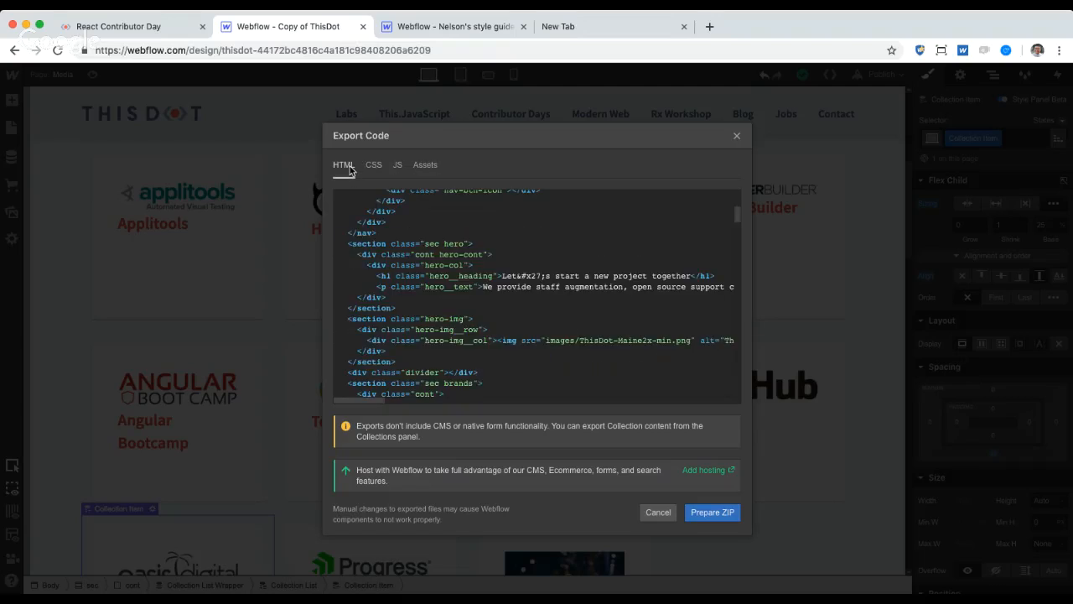
# Step: Prepare and download the site's code as a ZIP, and open the downloaded archive
pyautogui.click(711, 515)
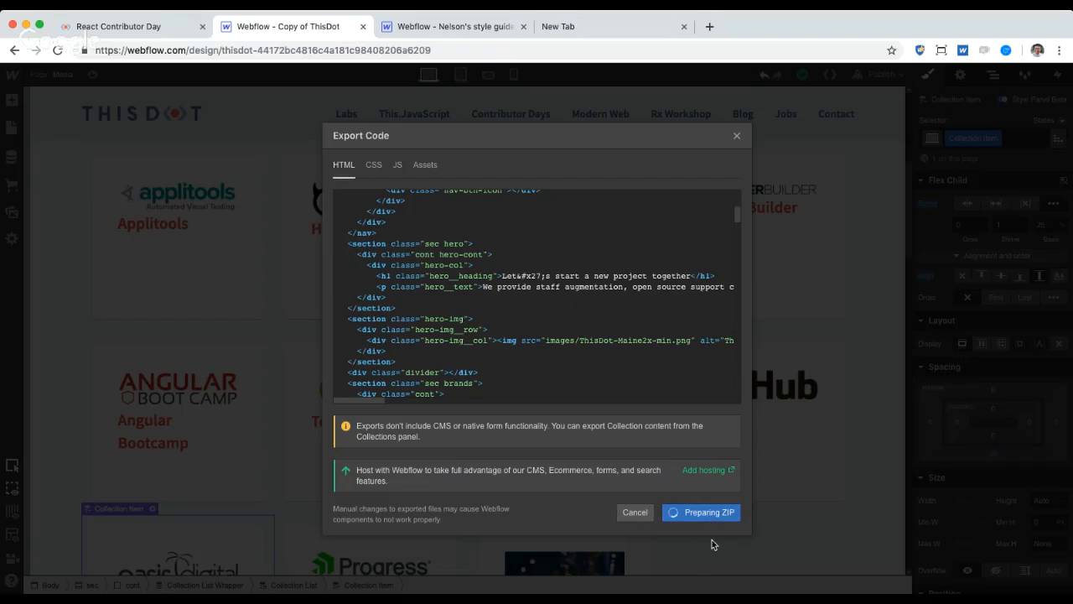
pyautogui.click(716, 518)
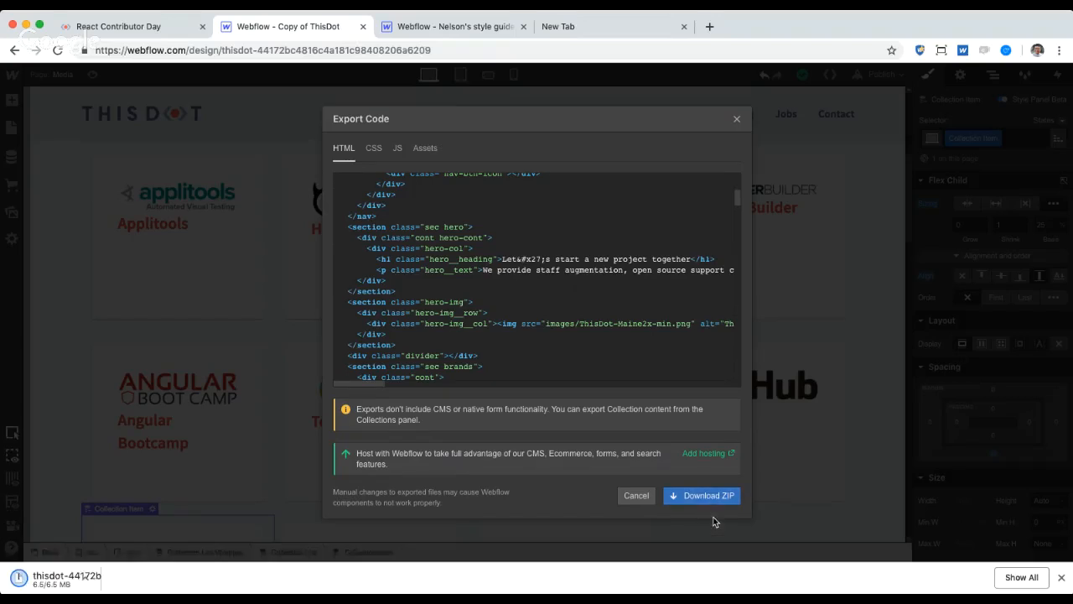
pyautogui.click(69, 585)
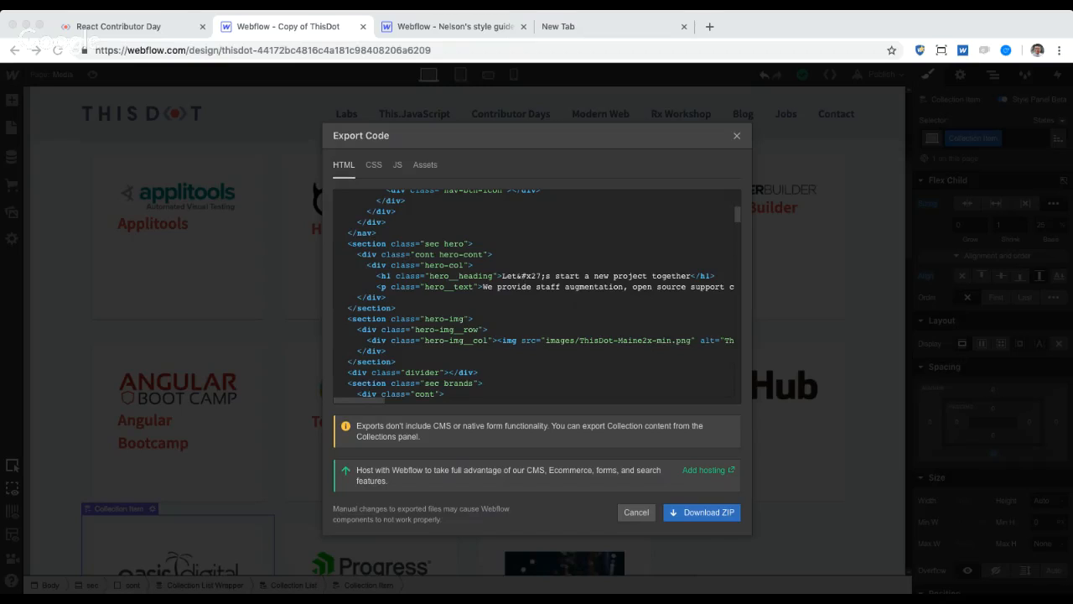
pyautogui.click(636, 512)
# Step: Open the Media page's settings and examine its custom code inside the head tag and before the closing body tag
pyautogui.click(72, 76)
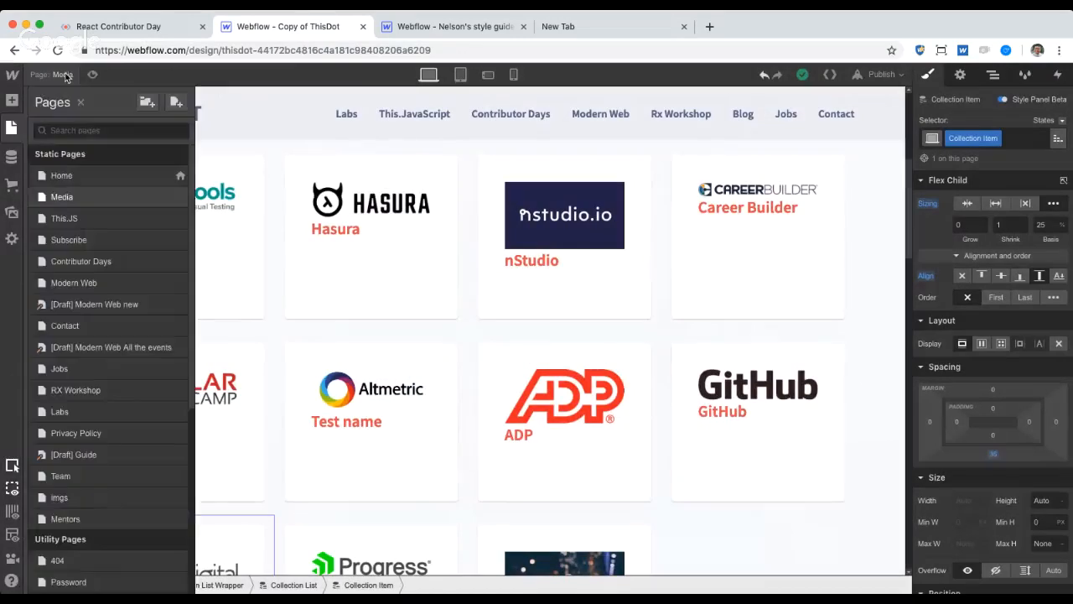
pyautogui.click(180, 199)
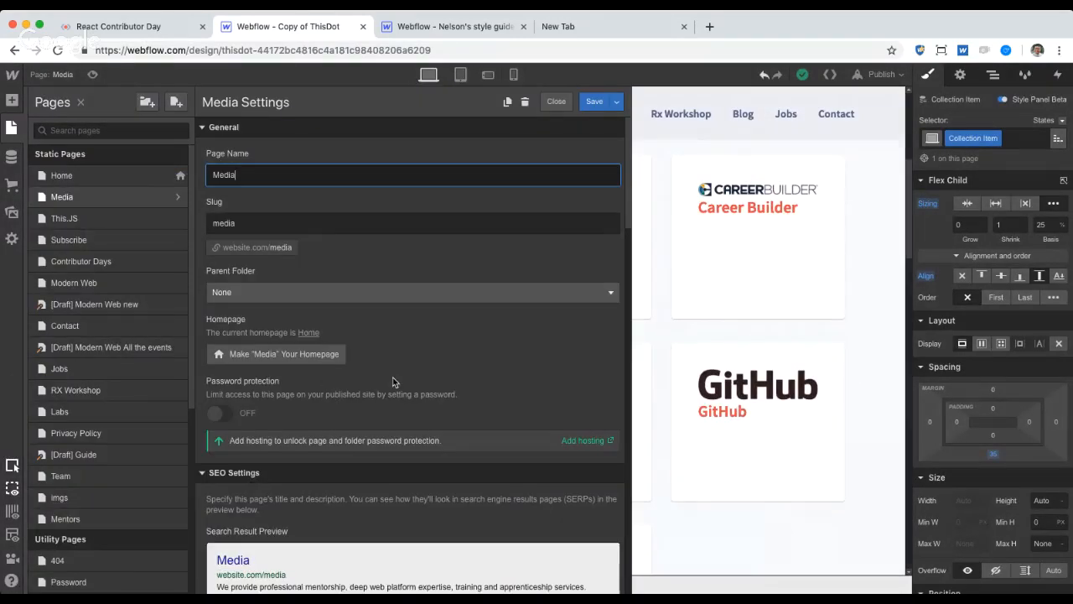
pyautogui.scroll(-6, 393, 383)
pyautogui.scroll(-10, 392, 382)
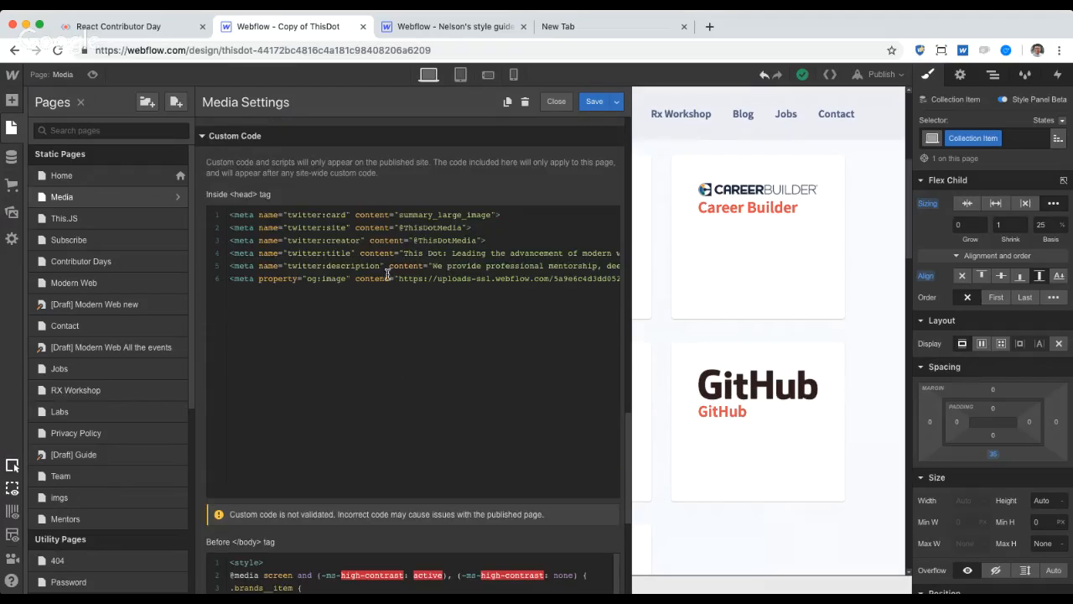
pyautogui.scroll(-1, 382, 281)
pyautogui.scroll(-5, 382, 281)
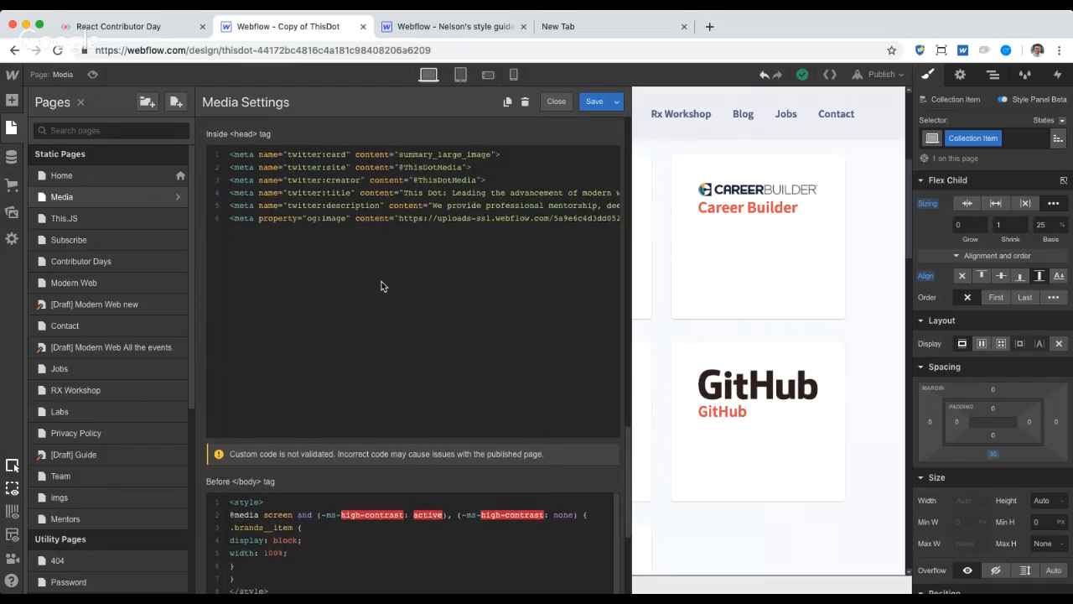
pyautogui.scroll(-10, 382, 389)
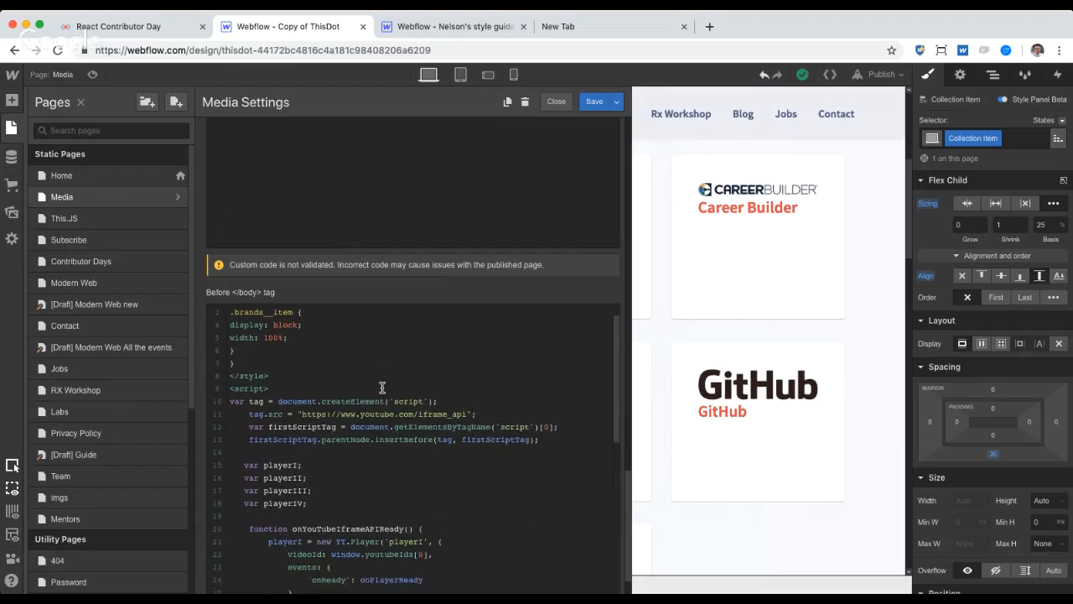
pyautogui.scroll(10, 381, 386)
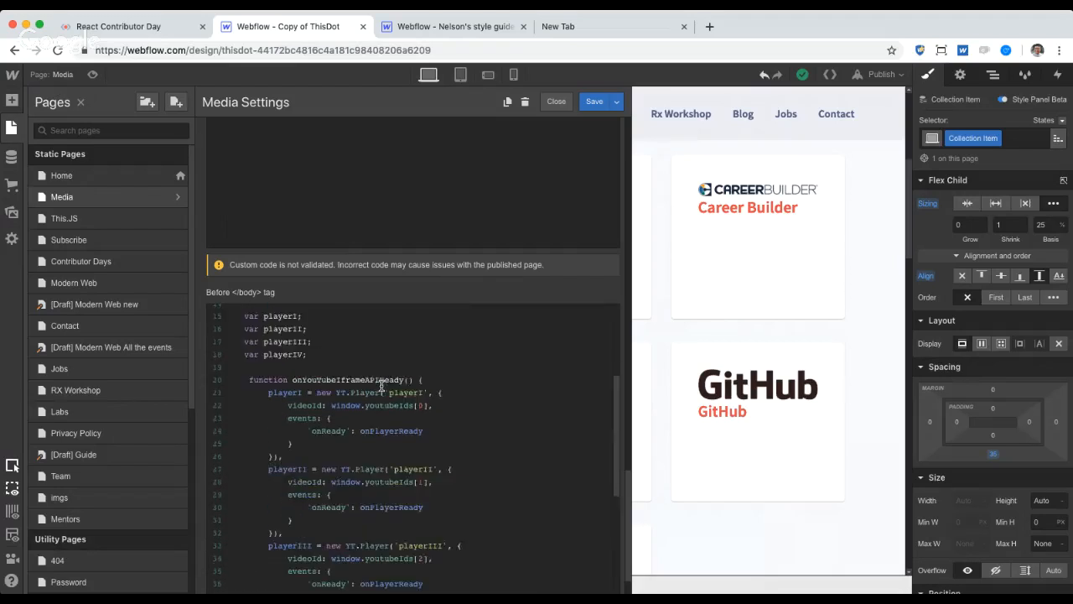
# Step: Try inserting an HTML embed between the hero paragraph and the Our Services button, view its empty code editor, and delete the embed
pyautogui.click(828, 292)
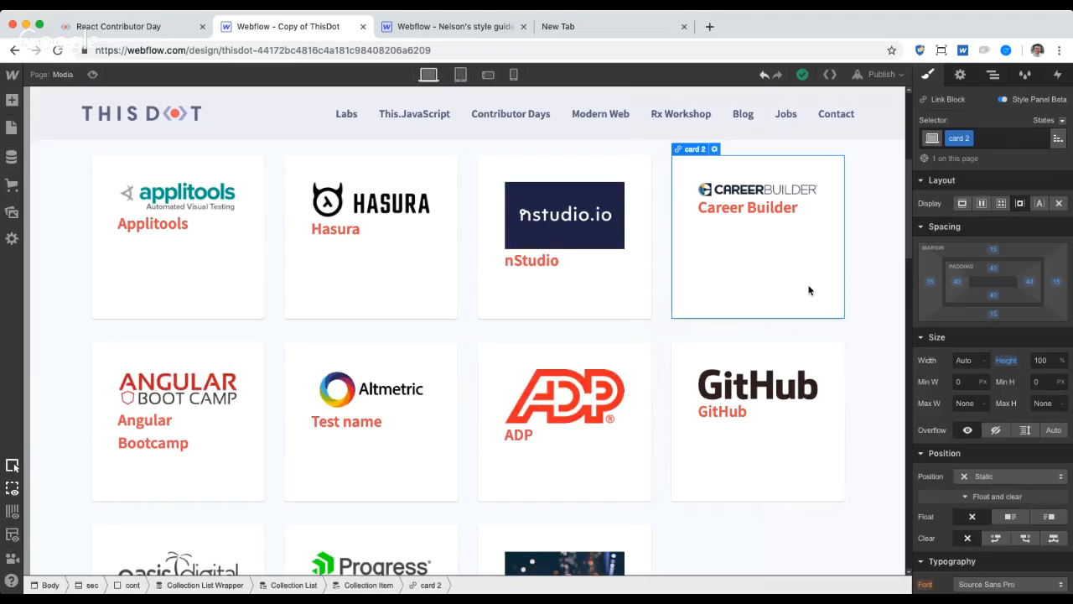
pyautogui.scroll(3, 764, 317)
pyautogui.scroll(2, 738, 293)
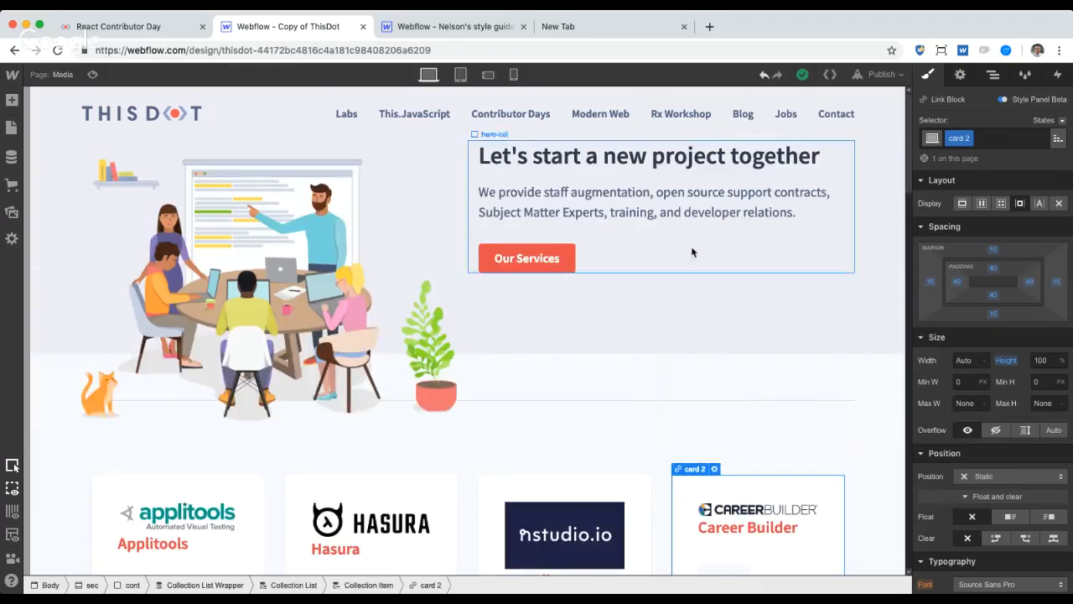
pyautogui.click(659, 211)
pyautogui.press('a')
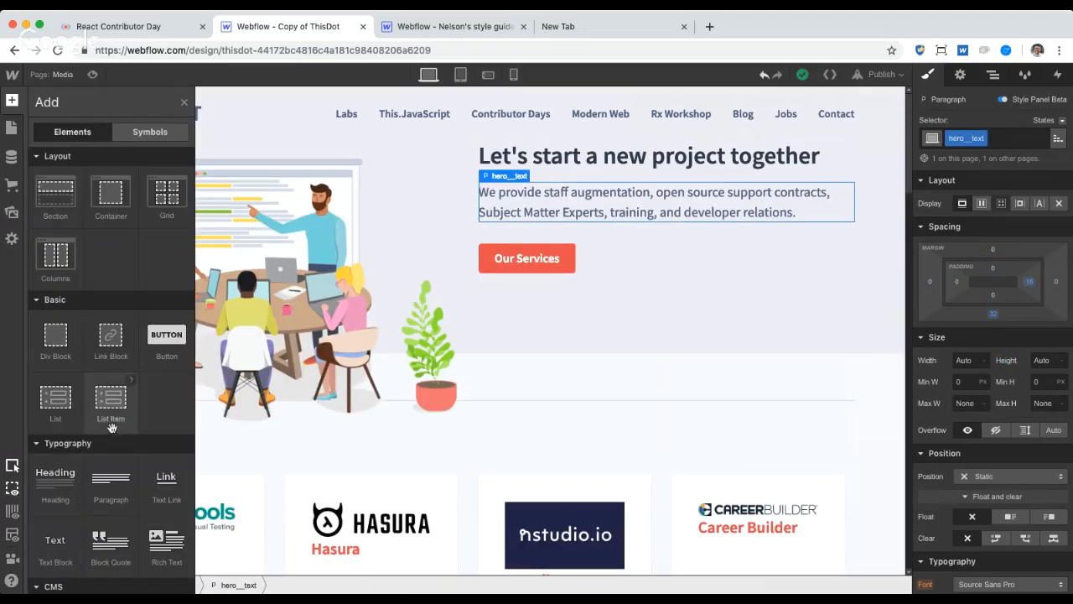
pyautogui.scroll(-10, 126, 461)
pyautogui.moveTo(170, 551); pyautogui.dragTo(649, 246)
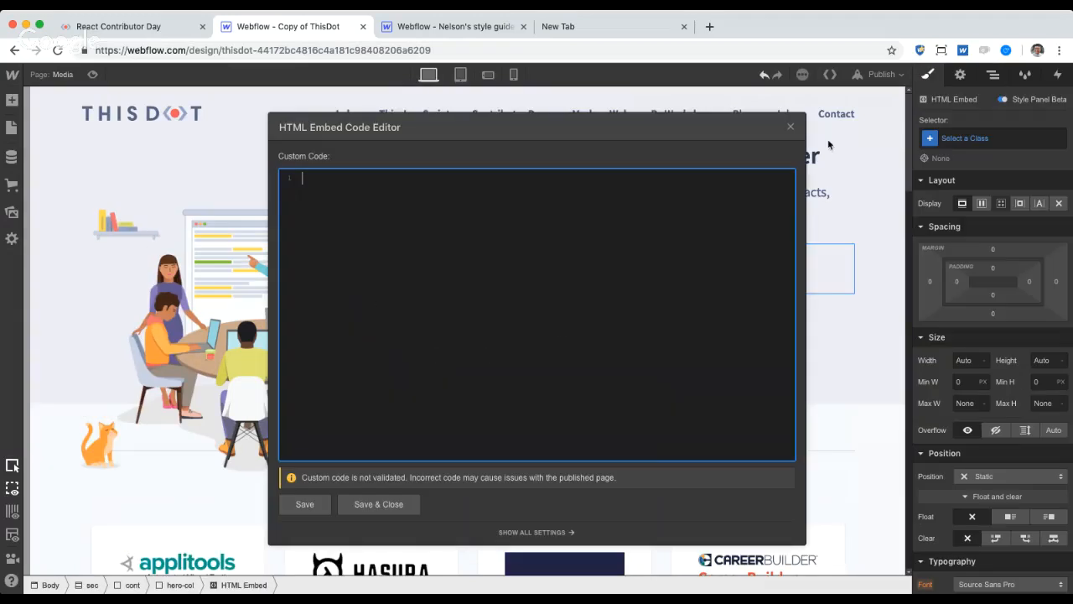
pyautogui.click(790, 127)
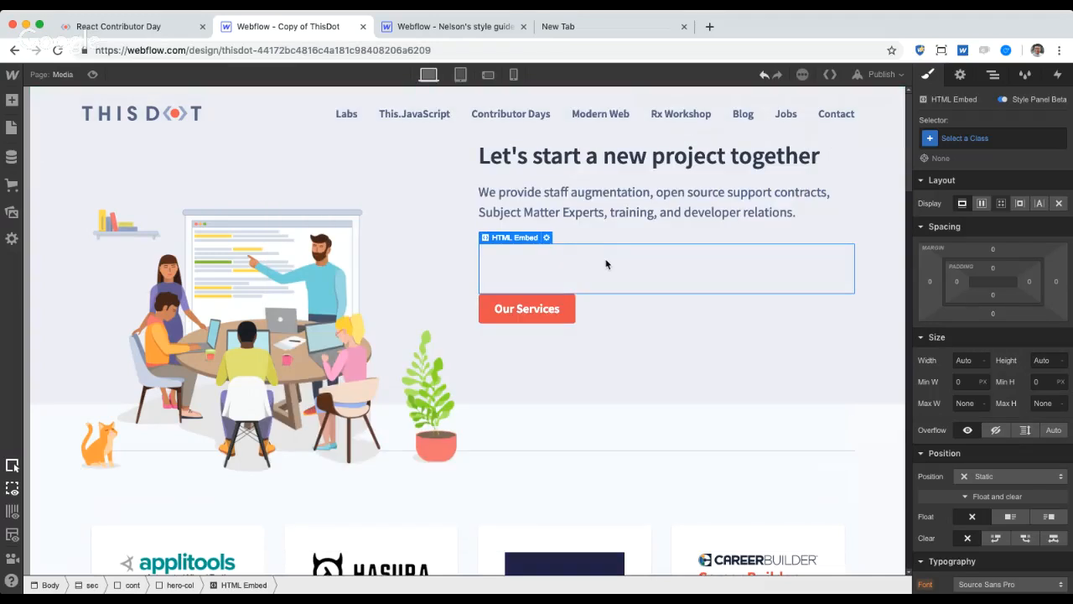
pyautogui.press('Delete')
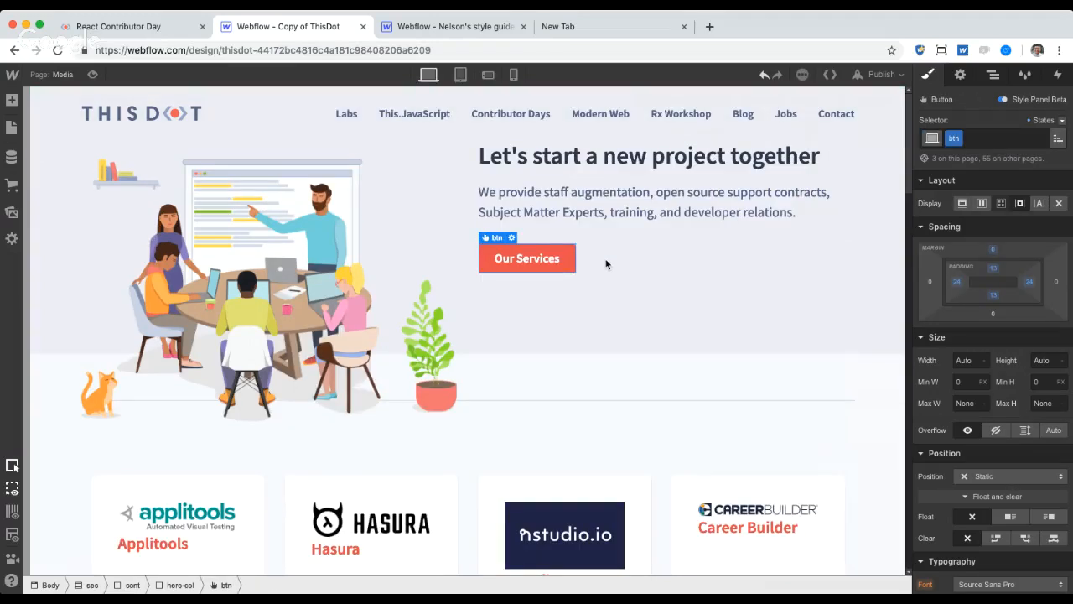
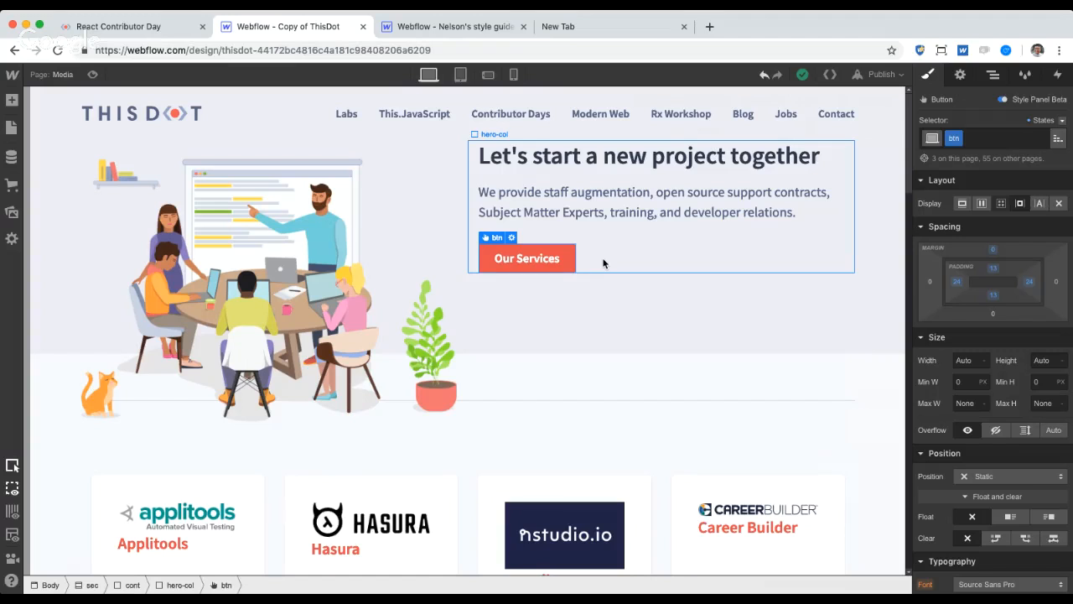
# Step: View the Contact and This.JS pages and return to the logo card grid on the Media page
pyautogui.click(54, 74)
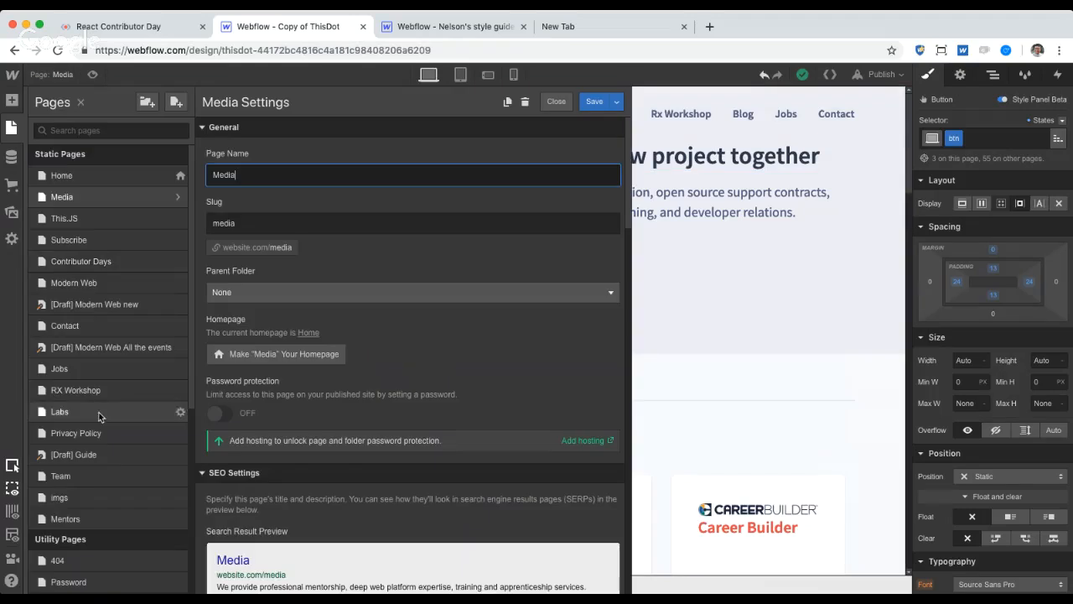
pyautogui.click(74, 331)
pyautogui.scroll(-5, 304, 326)
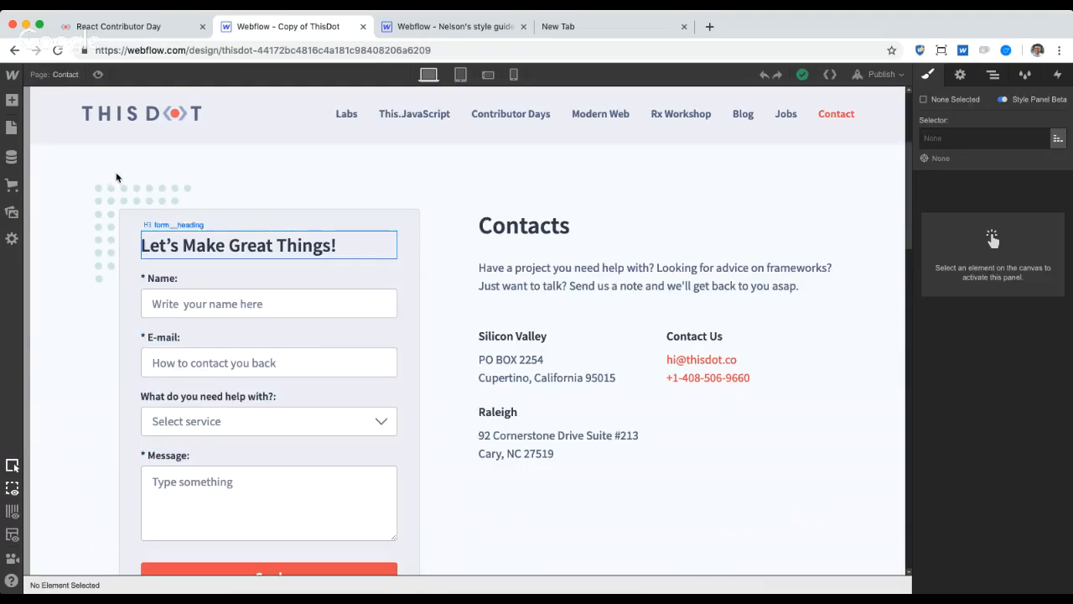
pyautogui.click(60, 82)
pyautogui.click(72, 212)
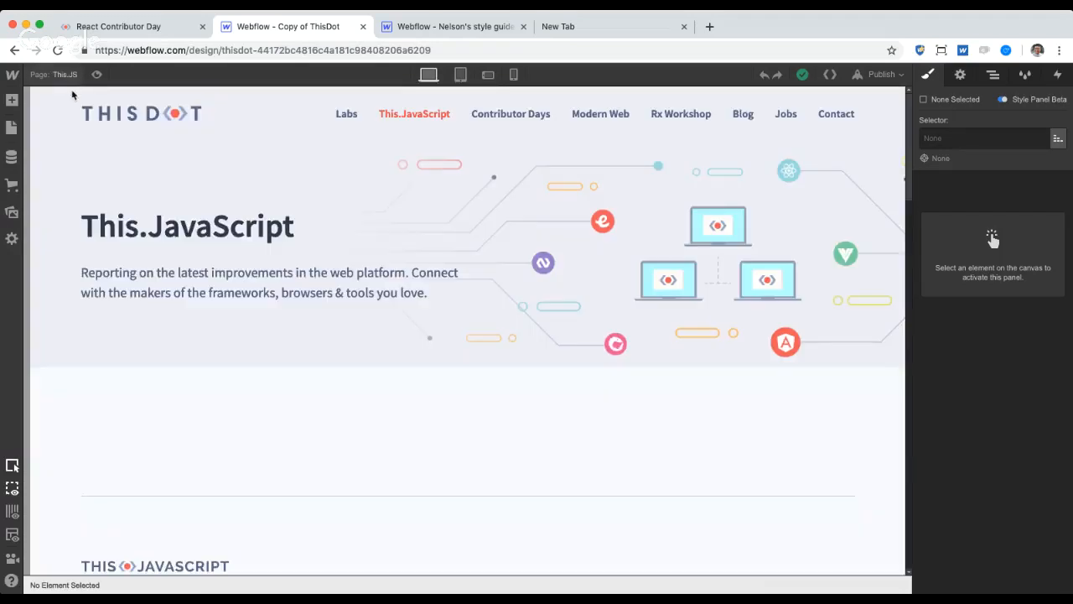
pyautogui.click(59, 86)
pyautogui.click(82, 202)
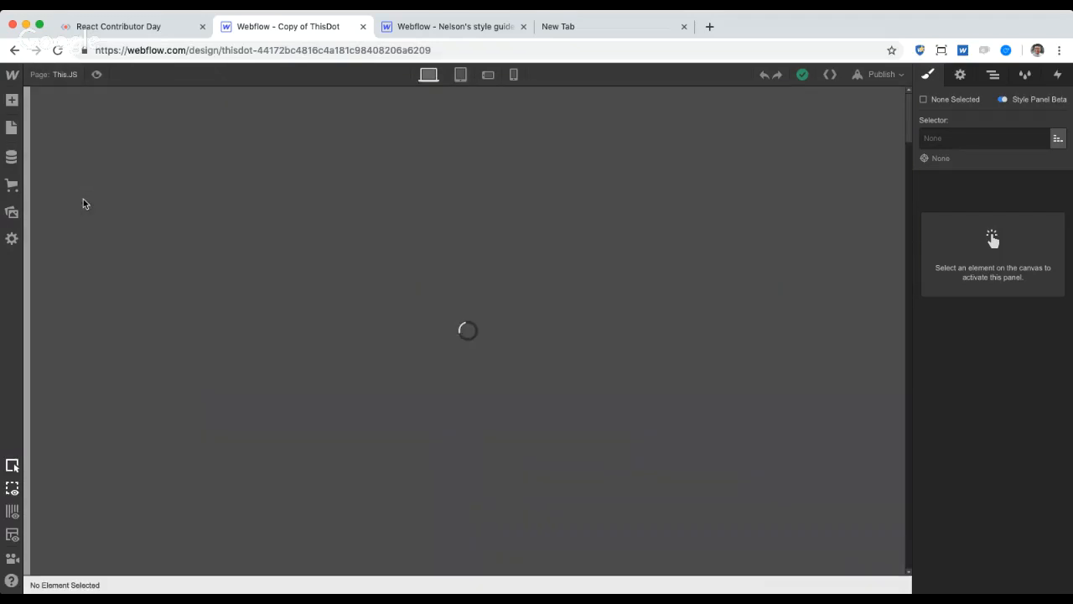
pyautogui.scroll(-4, 709, 469)
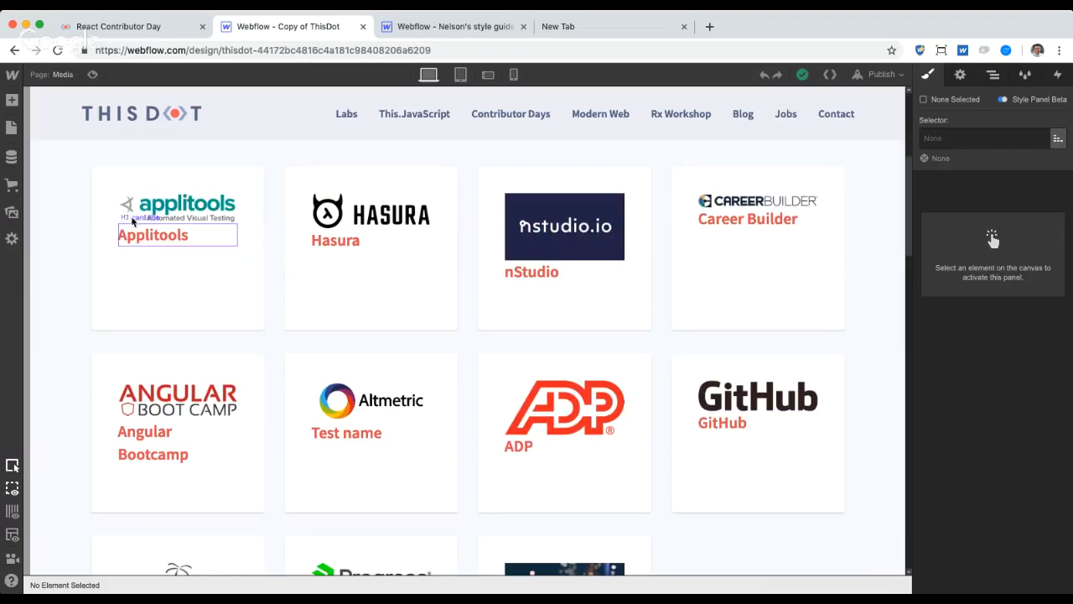
# Step: Examine the site's page list down to the CMS collection templates, and view the Events items in the CMS collections
pyautogui.click(66, 77)
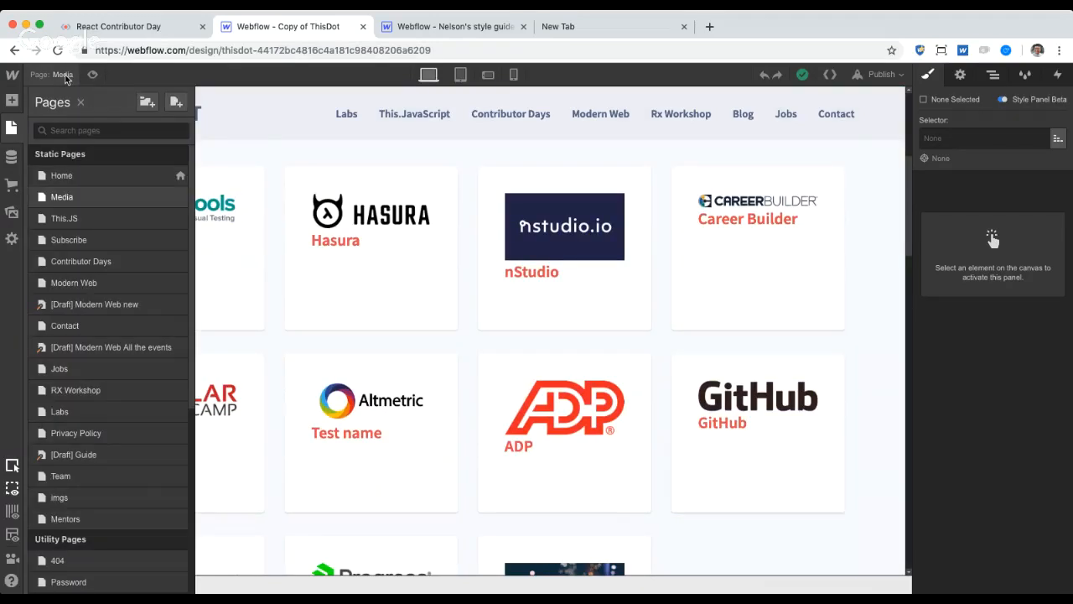
pyautogui.scroll(-3, 166, 413)
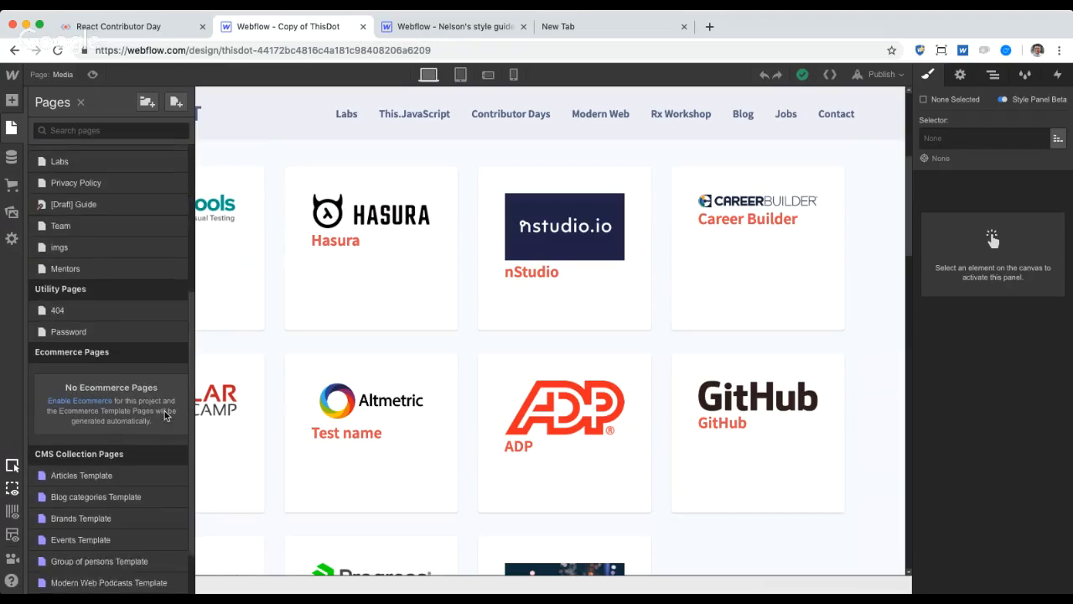
pyautogui.click(12, 157)
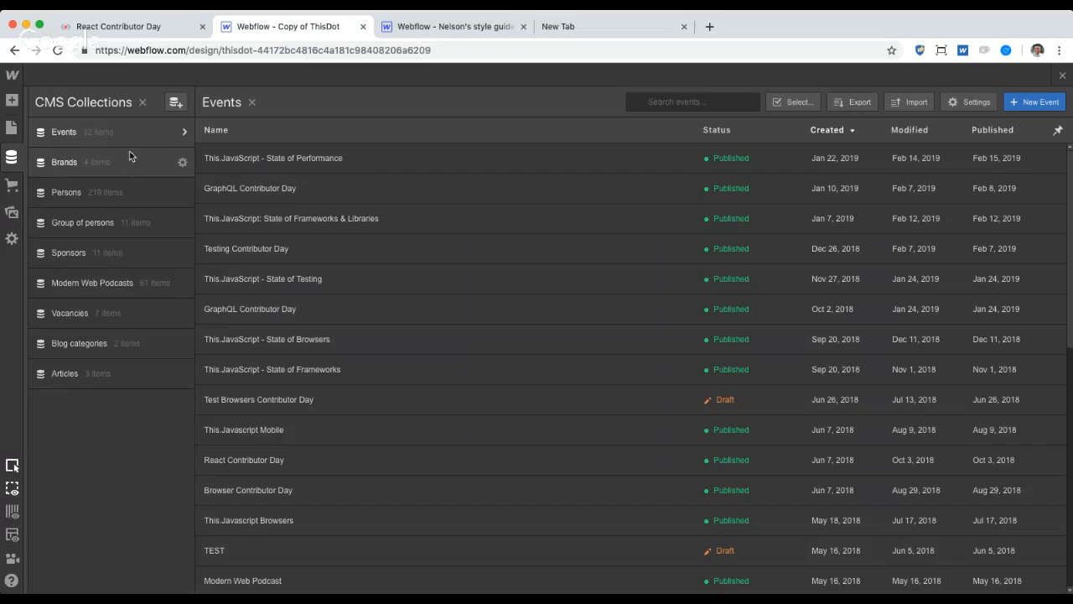
# Step: Open the Events Template collection page and examine its title, video and description layout
pyautogui.click(11, 127)
pyautogui.scroll(-6, 96, 402)
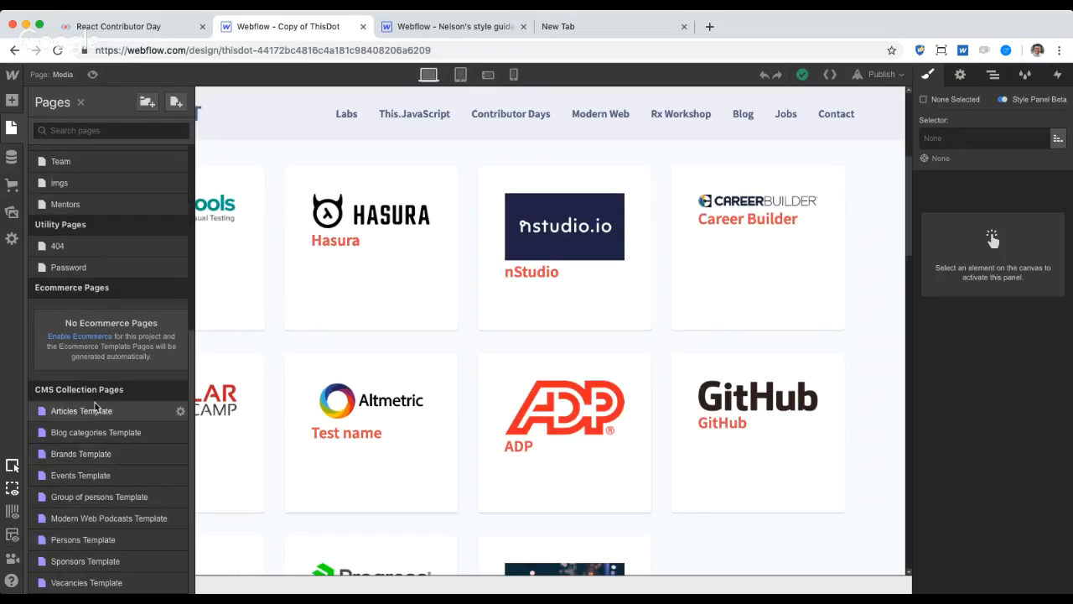
pyautogui.click(80, 475)
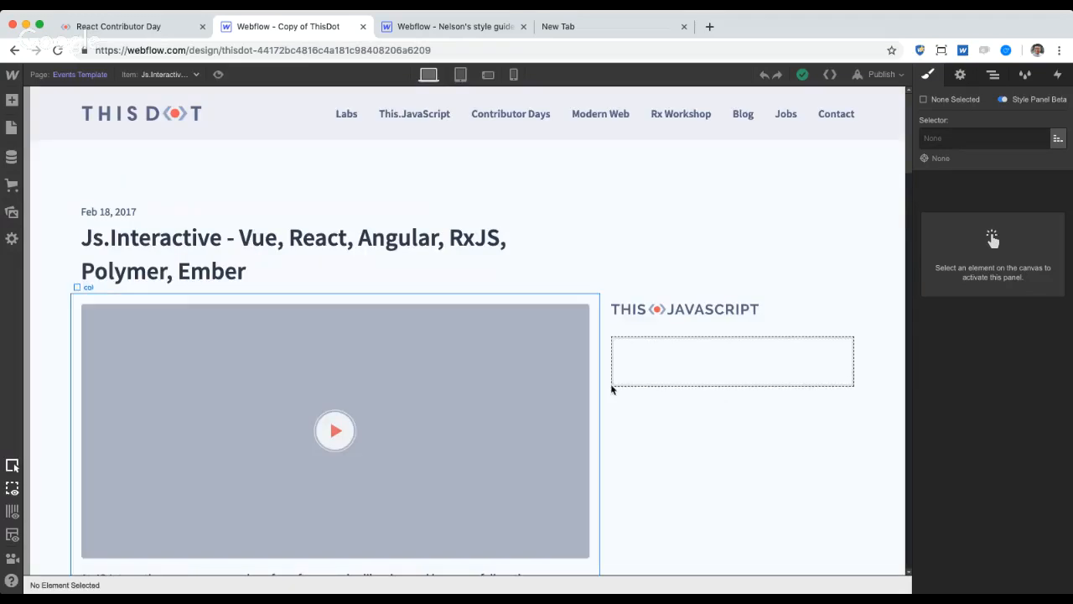
pyautogui.scroll(-5, 654, 390)
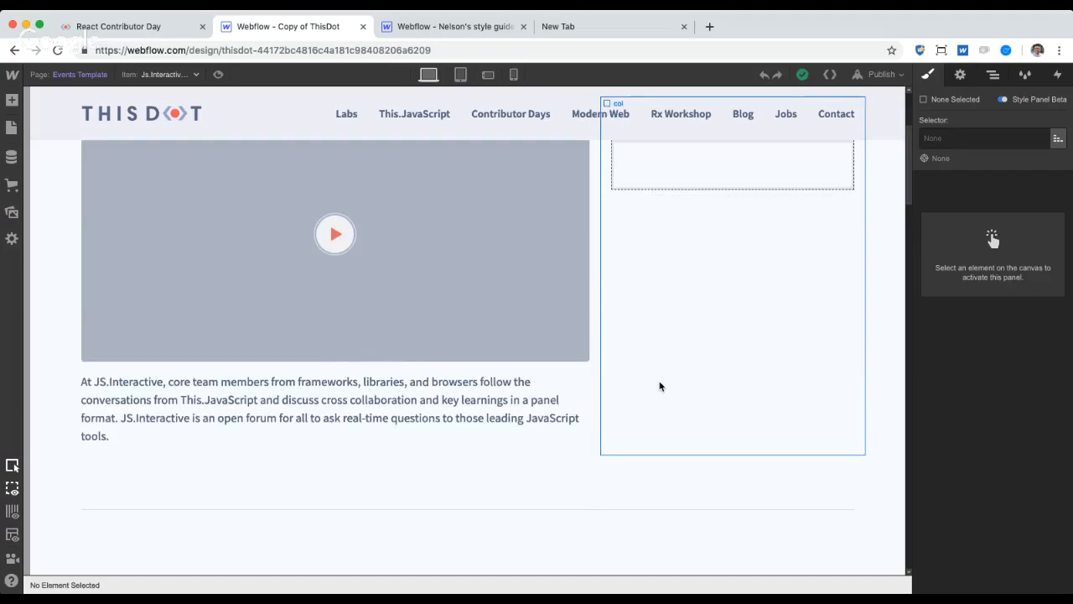
pyautogui.scroll(3, 656, 385)
pyautogui.scroll(-1, 640, 388)
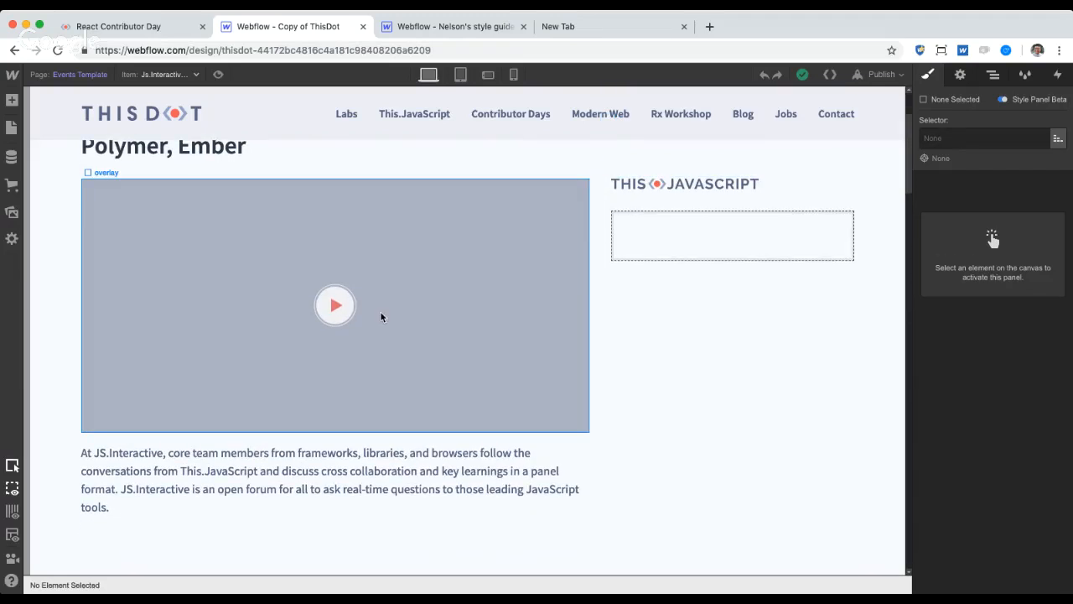
# Step: Preview the template with the This.JavaScript - State of JavaScript Frameworks & Libraries event and review its content and speaker cards
pyautogui.click(166, 74)
pyautogui.scroll(-5, 171, 100)
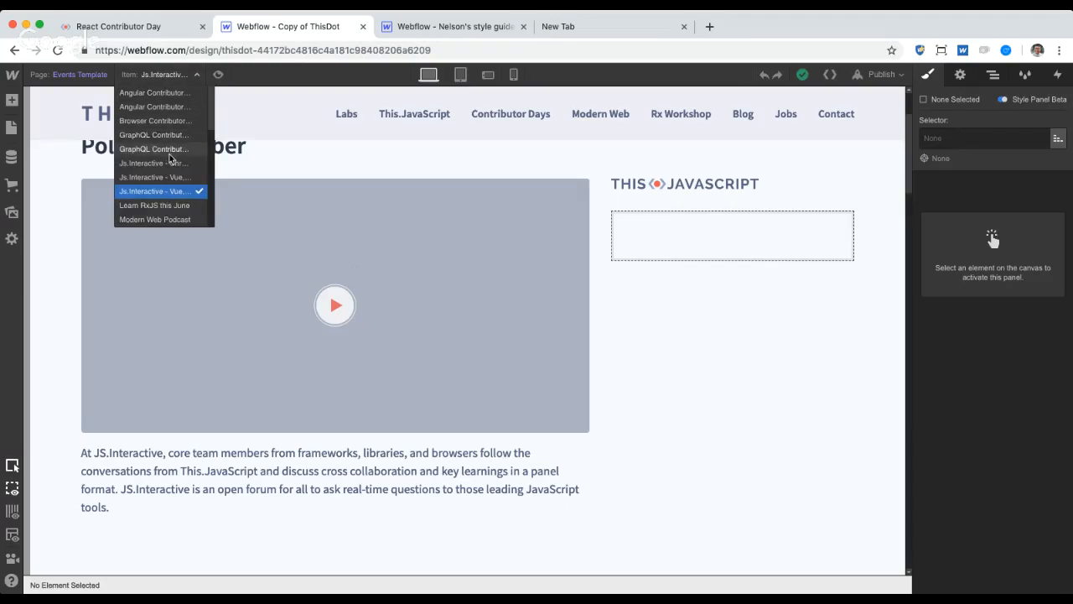
pyautogui.click(146, 206)
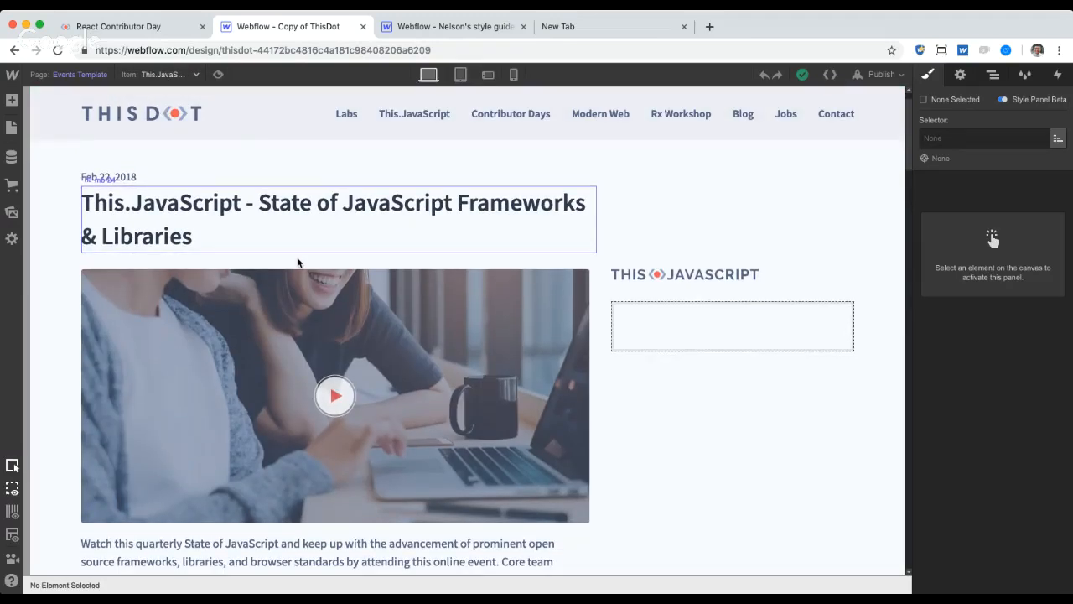
pyautogui.scroll(-7, 296, 263)
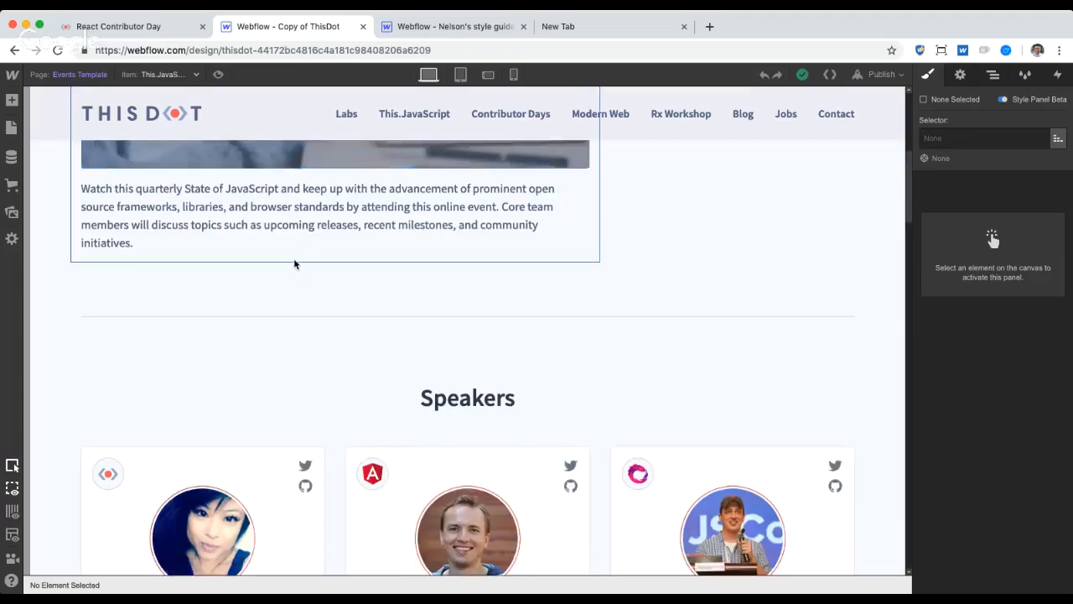
pyautogui.scroll(-1, 295, 264)
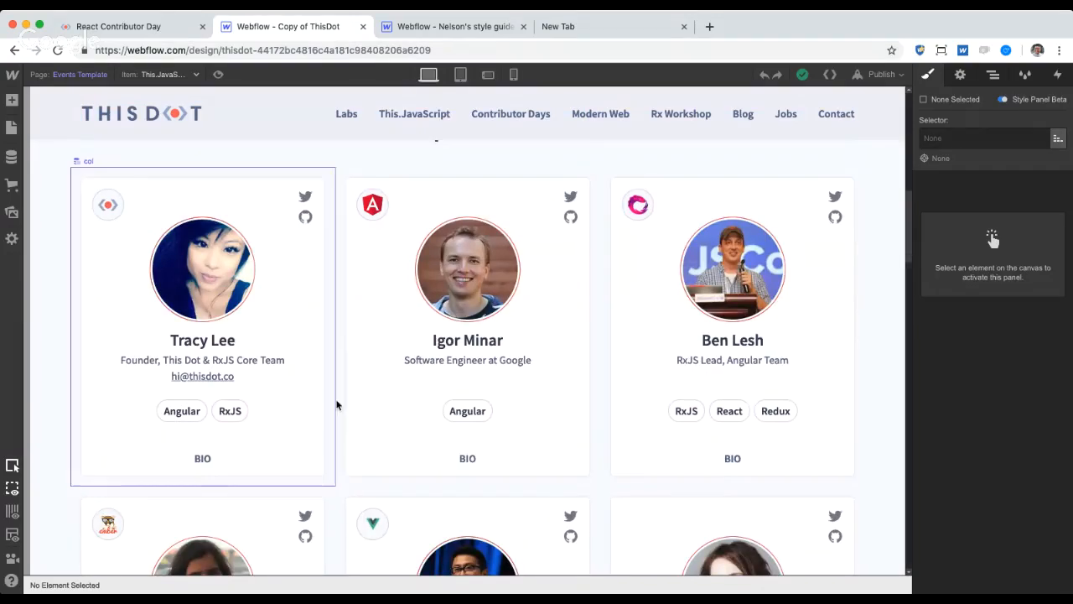
pyautogui.scroll(-3, 335, 404)
pyautogui.scroll(-4, 344, 394)
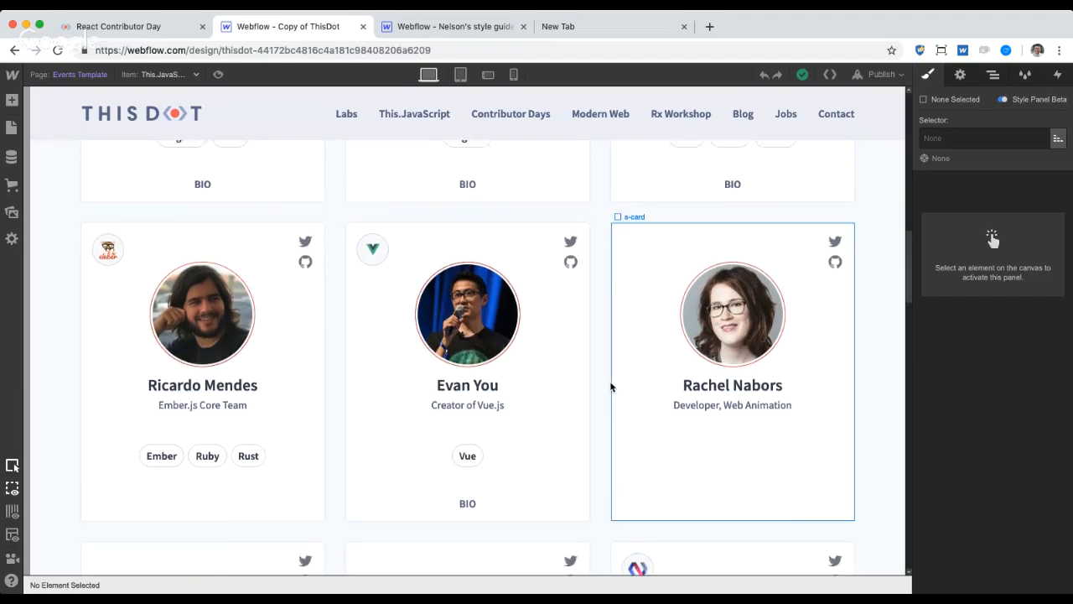
pyautogui.scroll(-4, 610, 386)
pyautogui.scroll(20, 611, 384)
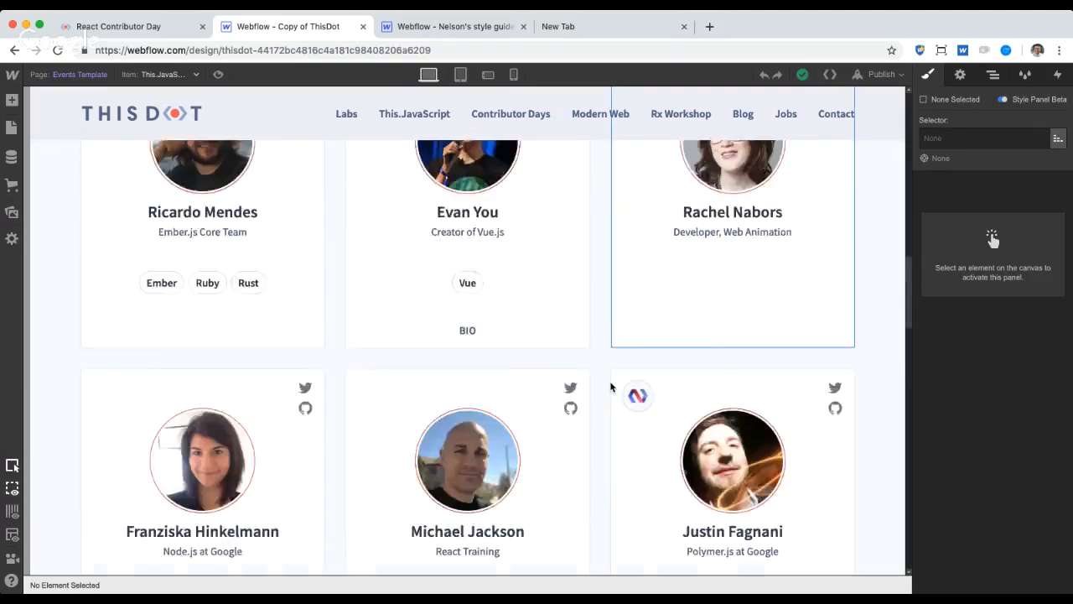
# Step: Open the Sponsors Template page from the CMS collection pages
pyautogui.click(67, 75)
pyautogui.scroll(-5, 109, 335)
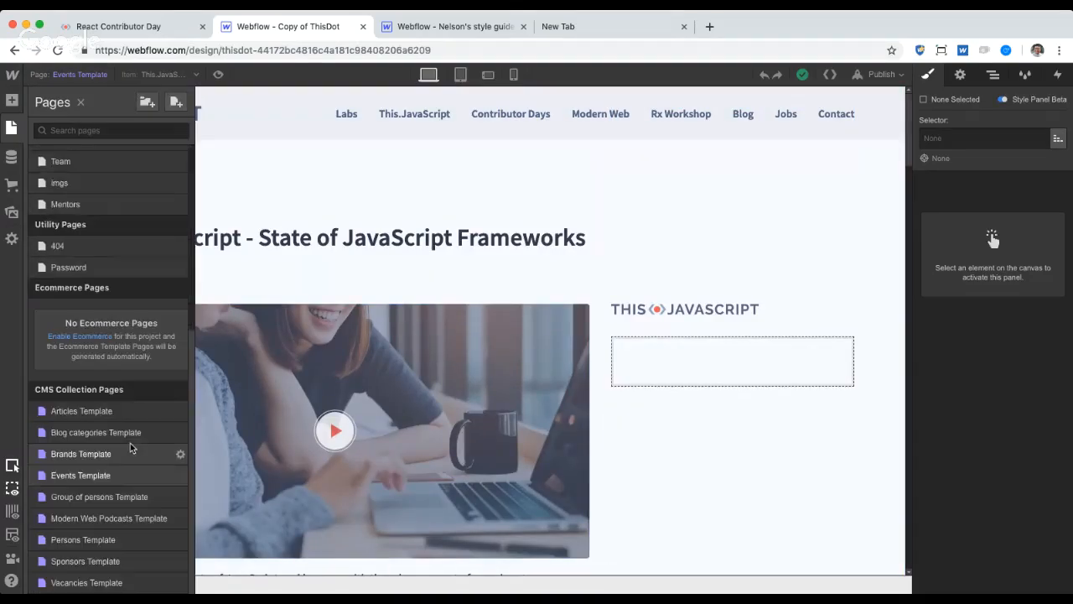
pyautogui.click(112, 561)
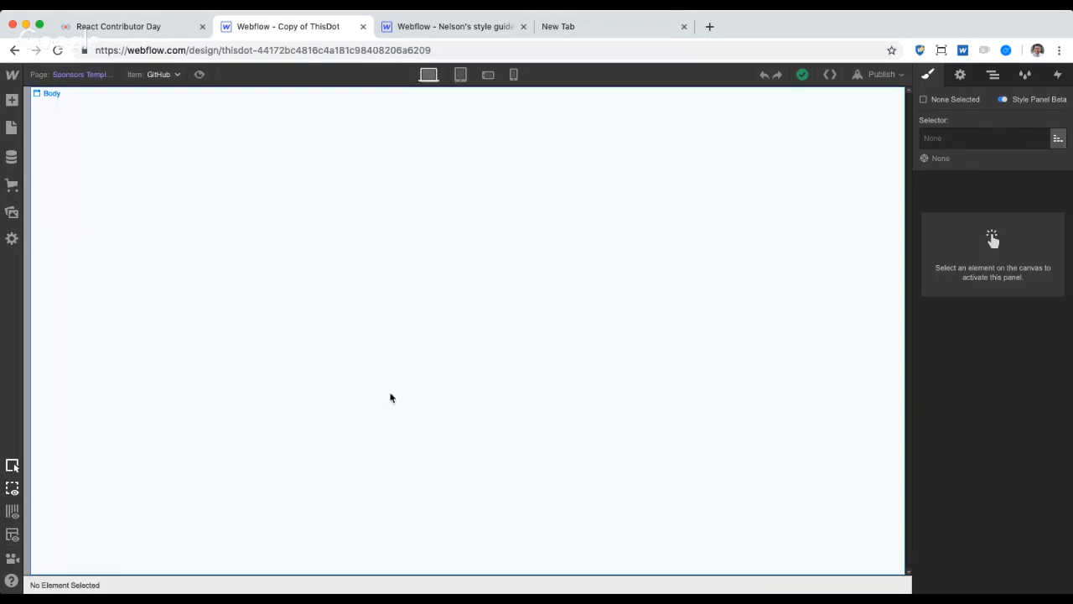
# Step: Add the navbar symbol to the empty body of the Sponsors Template page
pyautogui.click(504, 300)
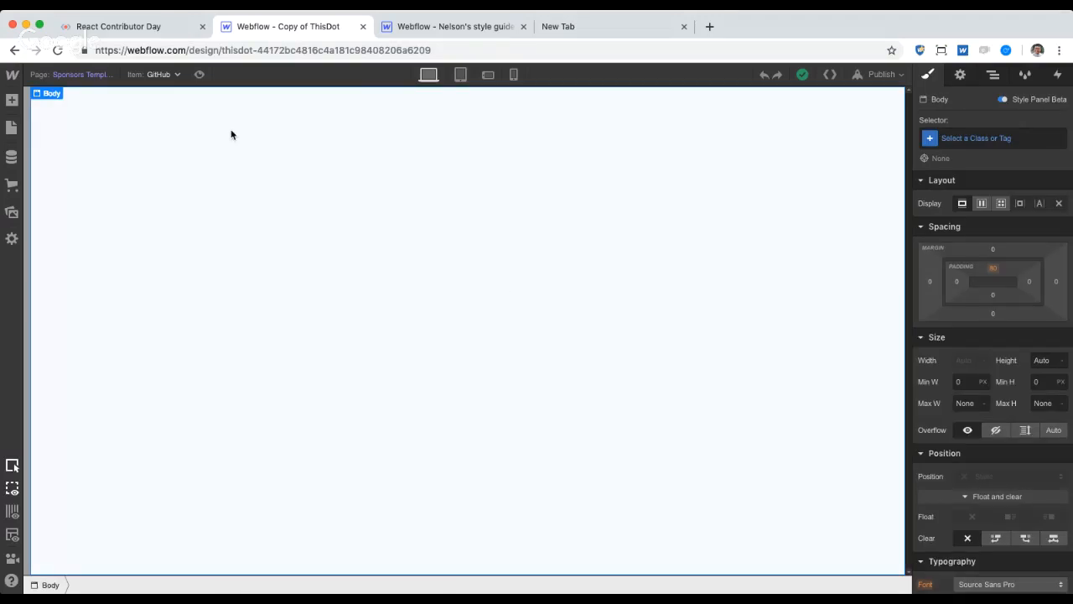
pyautogui.press('a')
pyautogui.click(153, 133)
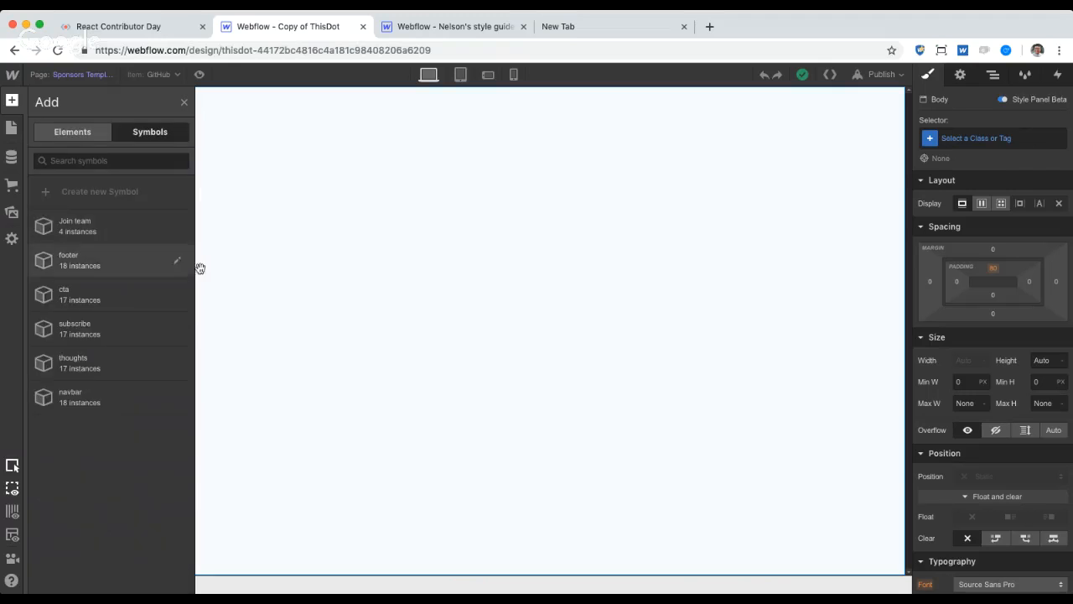
pyautogui.moveTo(148, 402); pyautogui.dragTo(475, 273)
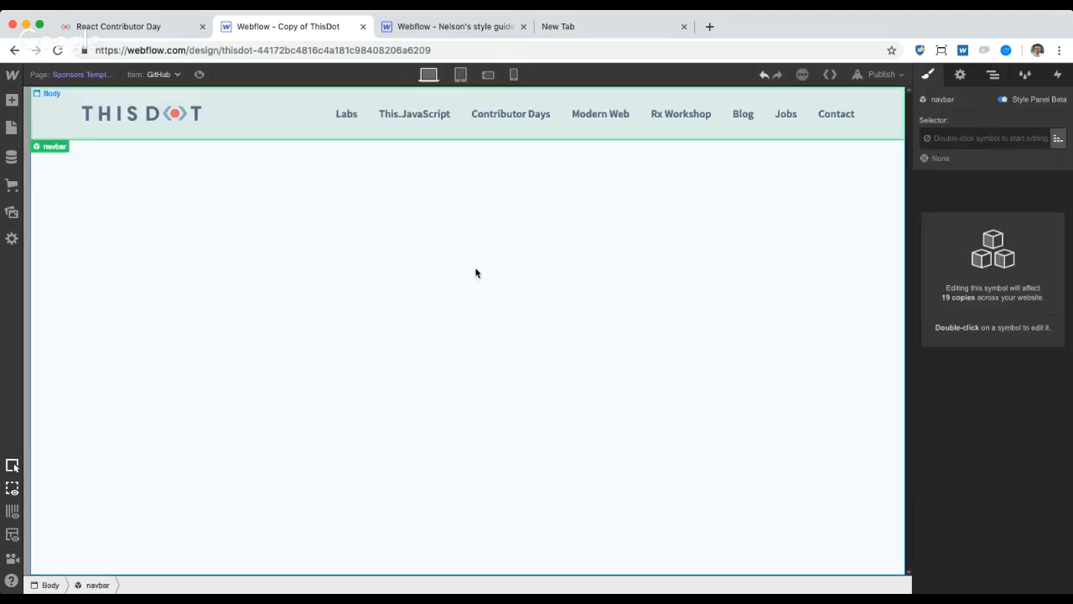
# Step: Add a section below the navbar and set its height to 550 px
pyautogui.press('a')
pyautogui.moveTo(56, 194); pyautogui.dragTo(344, 188)
pyautogui.click(1040, 359)
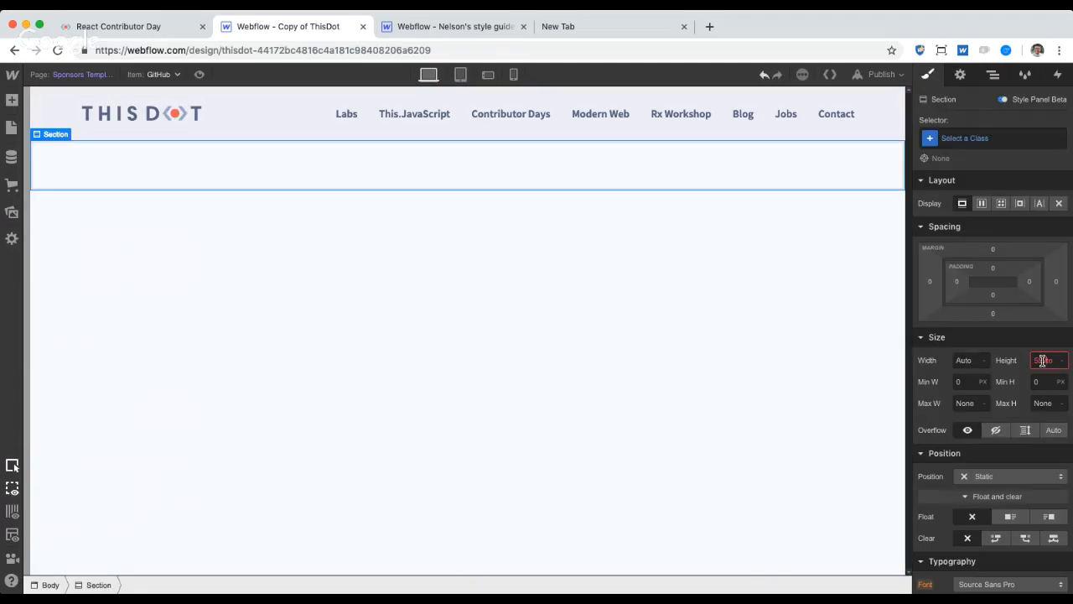
pyautogui.press('Return')
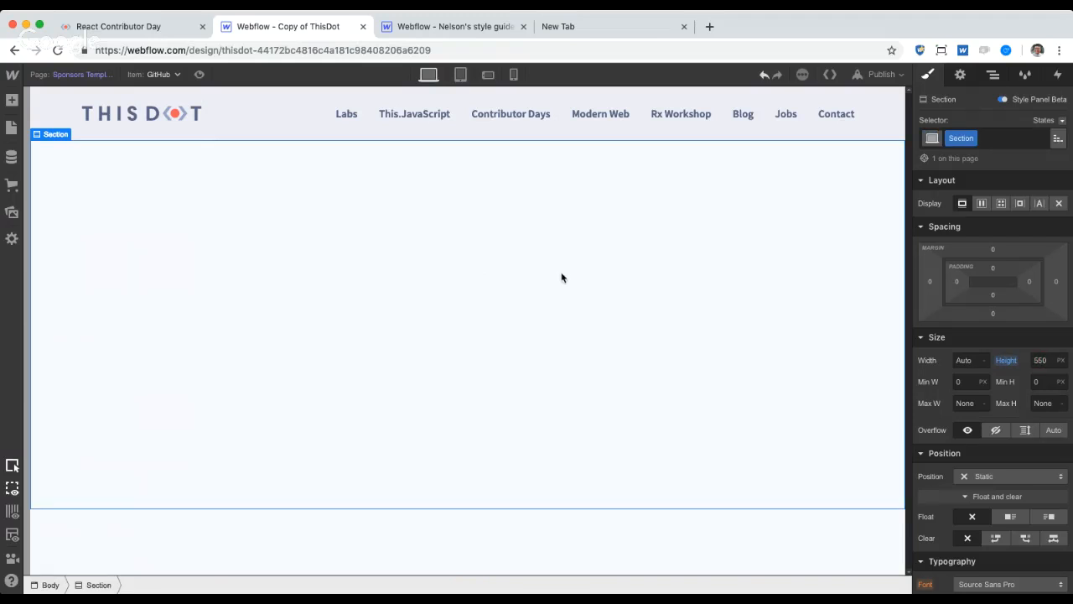
# Step: Make the section a horizontal flex container with its children centered in both alignment and justification
pyautogui.press('a')
pyautogui.press('a')
pyautogui.click(981, 204)
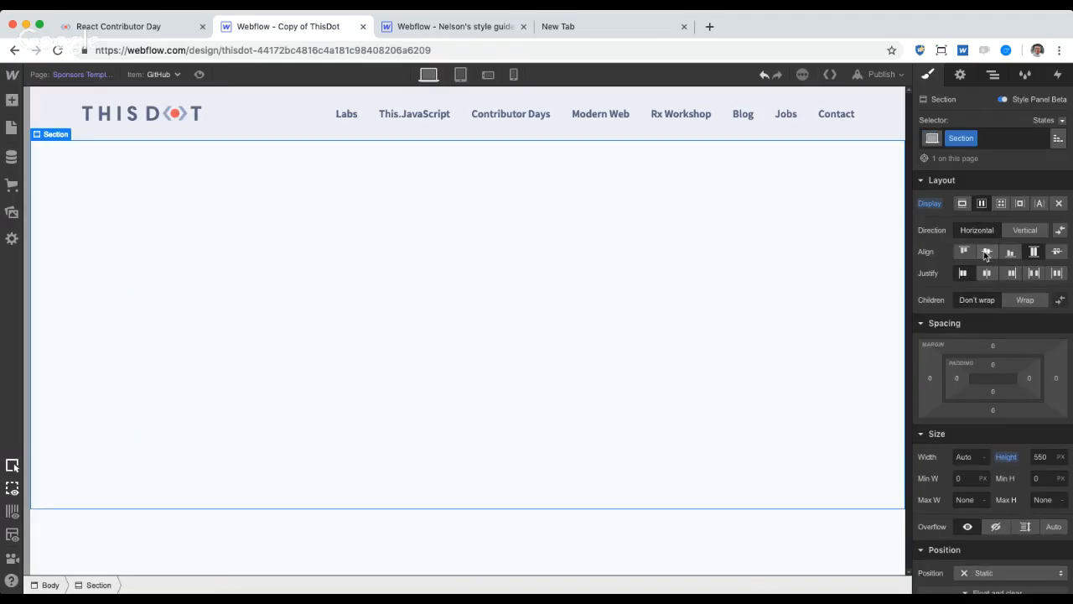
pyautogui.click(985, 251)
pyautogui.click(986, 272)
# Step: Insert an image element into the centered flex section
pyautogui.press('a')
pyautogui.scroll(-3, 104, 427)
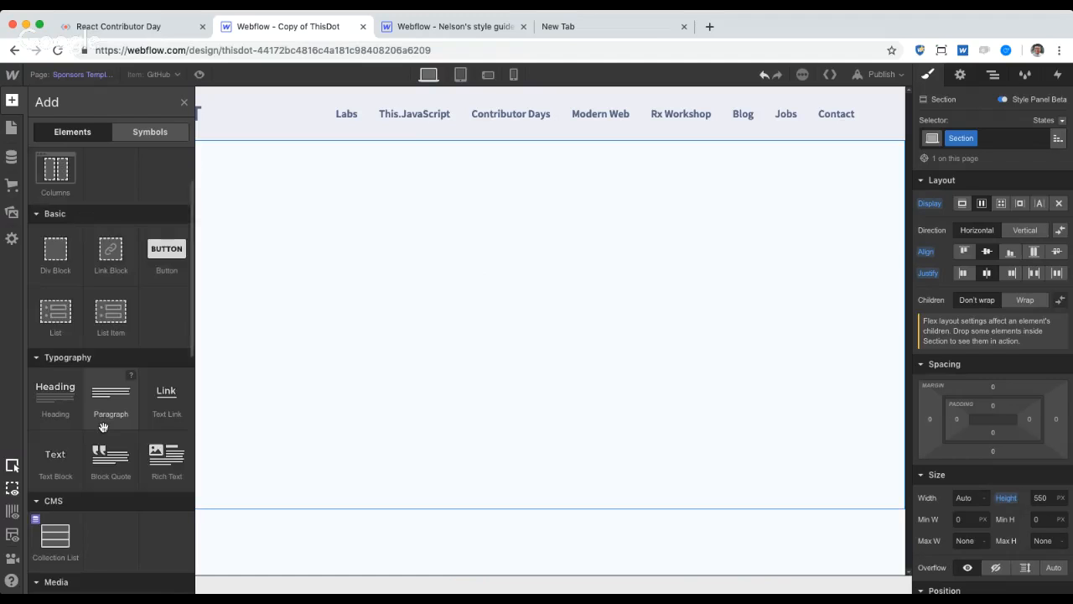
pyautogui.scroll(-3, 104, 423)
pyautogui.moveTo(53, 383); pyautogui.dragTo(473, 335)
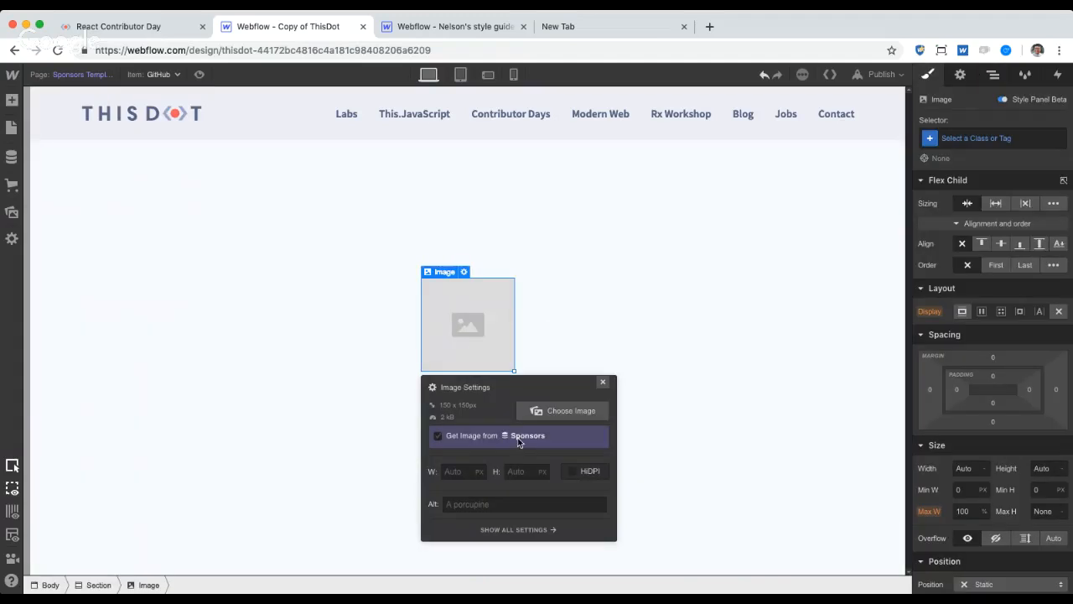
# Step: Bind the image element to the Logo field of the Sponsors collection
pyautogui.click(519, 443)
pyautogui.click(482, 449)
pyautogui.click(475, 479)
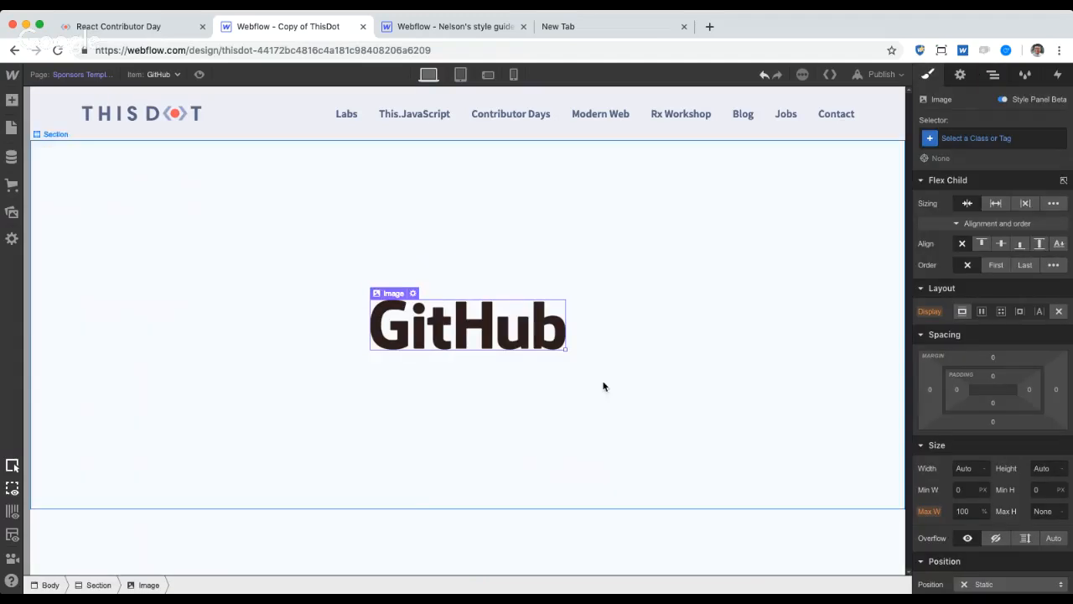
# Step: Add an H1 heading beside the image and get its text from the Sponsors collection's Name field
pyautogui.press('a')
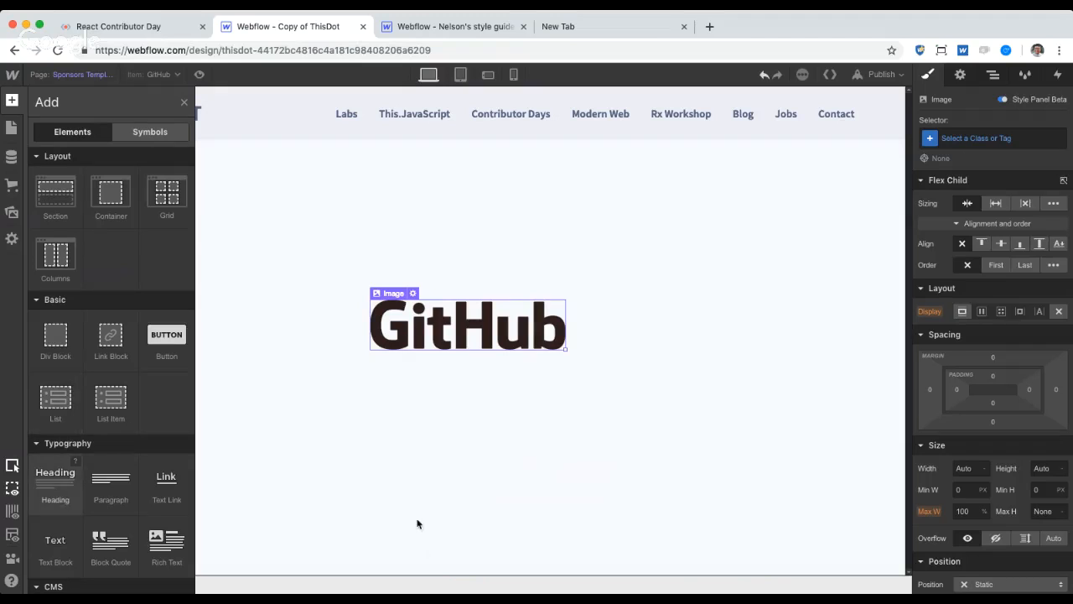
pyautogui.moveTo(55, 482); pyautogui.dragTo(569, 331)
pyautogui.click(554, 410)
pyautogui.click(549, 430)
pyautogui.click(561, 451)
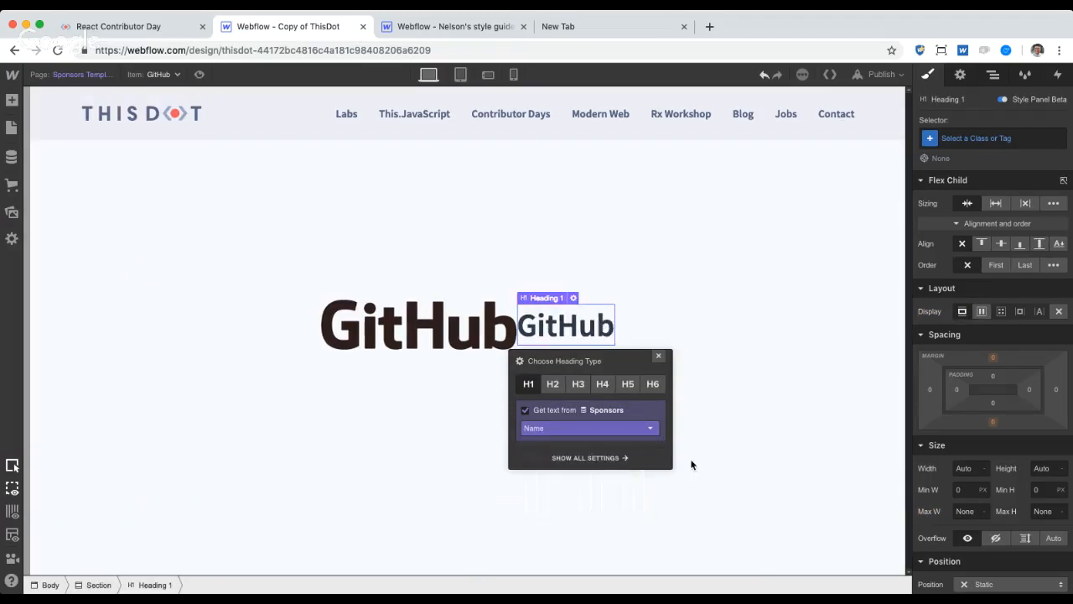
# Step: Set the section's flex direction to vertical and the sponsor name heading's font size to 20 px
pyautogui.click(691, 465)
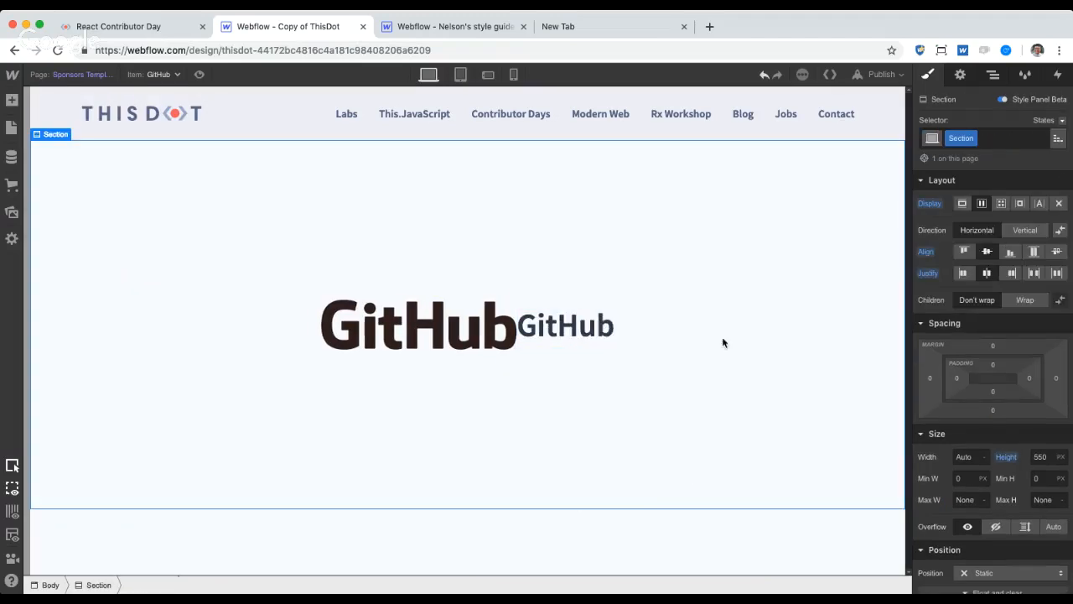
pyautogui.click(1024, 230)
pyautogui.click(475, 356)
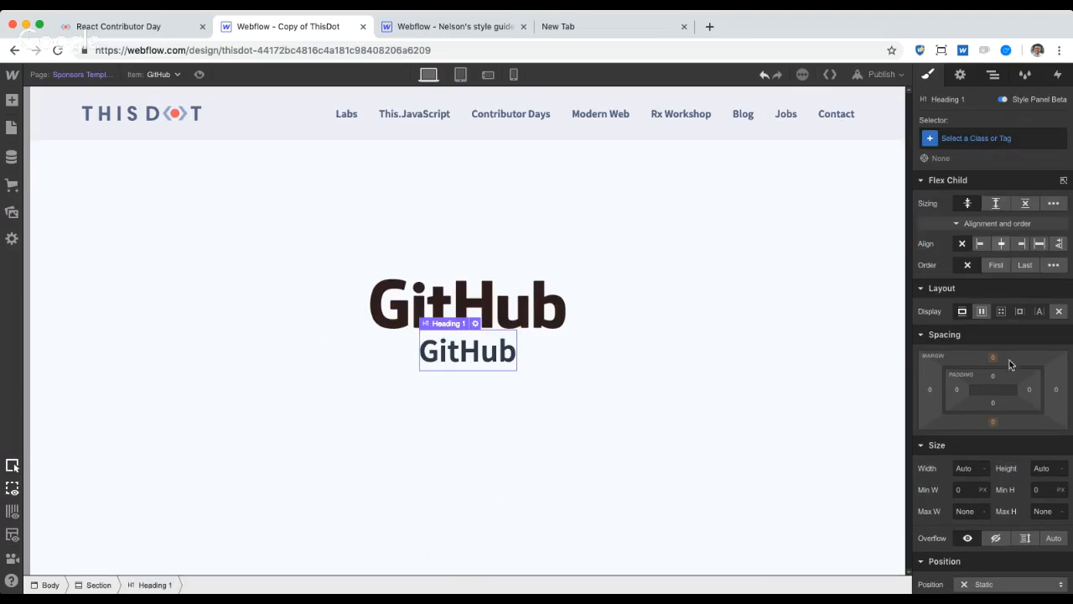
pyautogui.scroll(-5, 976, 516)
pyautogui.click(968, 386)
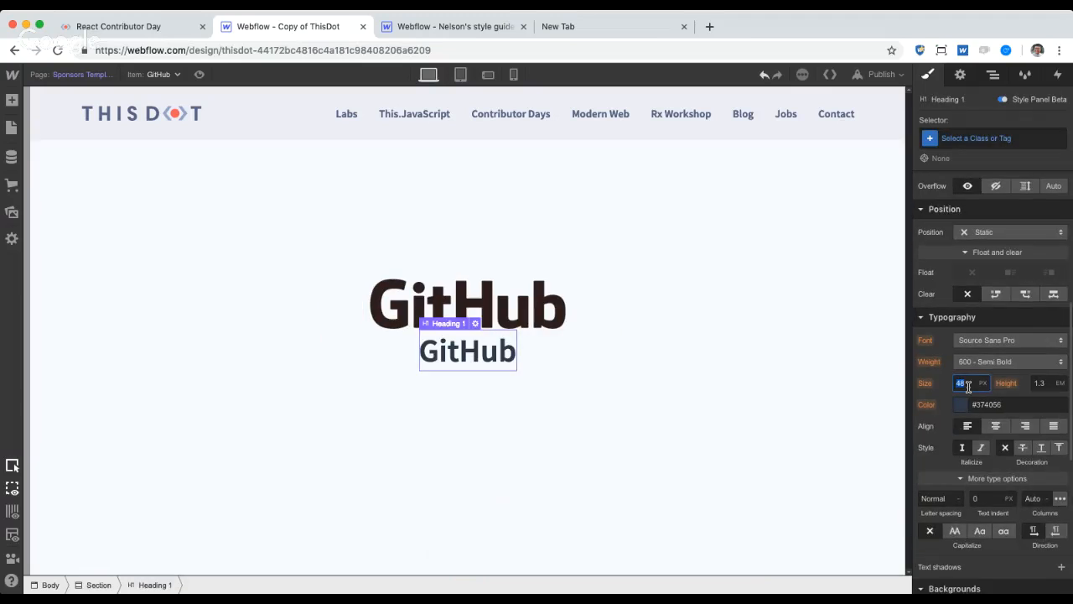
pyautogui.write('20')
pyautogui.press('Return')
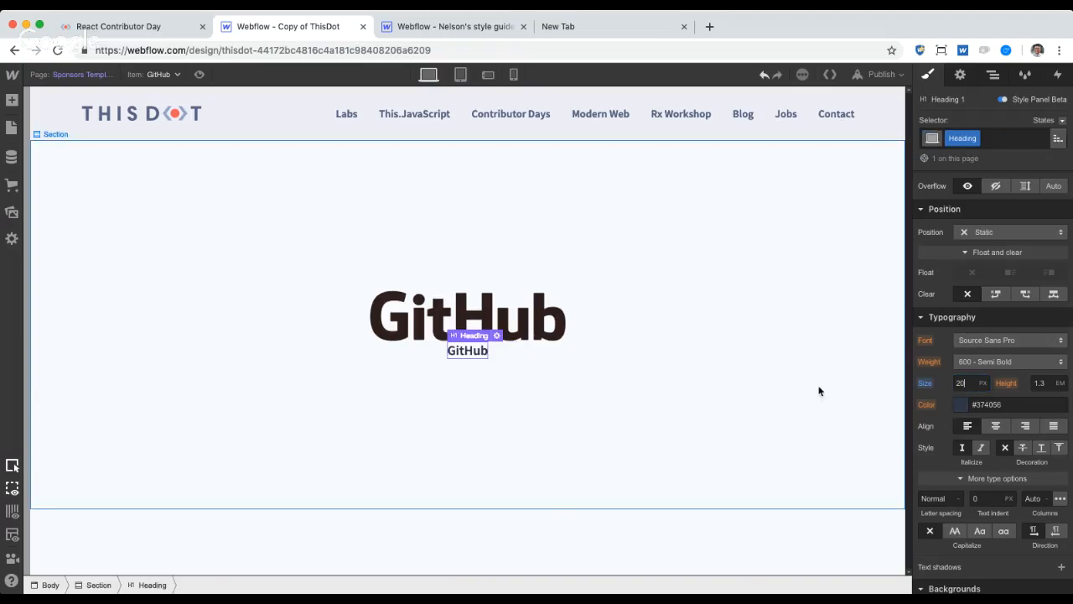
# Step: Give the sponsor image a 20 px bottom margin
pyautogui.click(559, 332)
pyautogui.scroll(4, 1015, 279)
pyautogui.moveTo(993, 303); pyautogui.dragTo(997, 343)
# Step: Preview the template with the nStudio, Oasis and Career Builder items
pyautogui.click(162, 74)
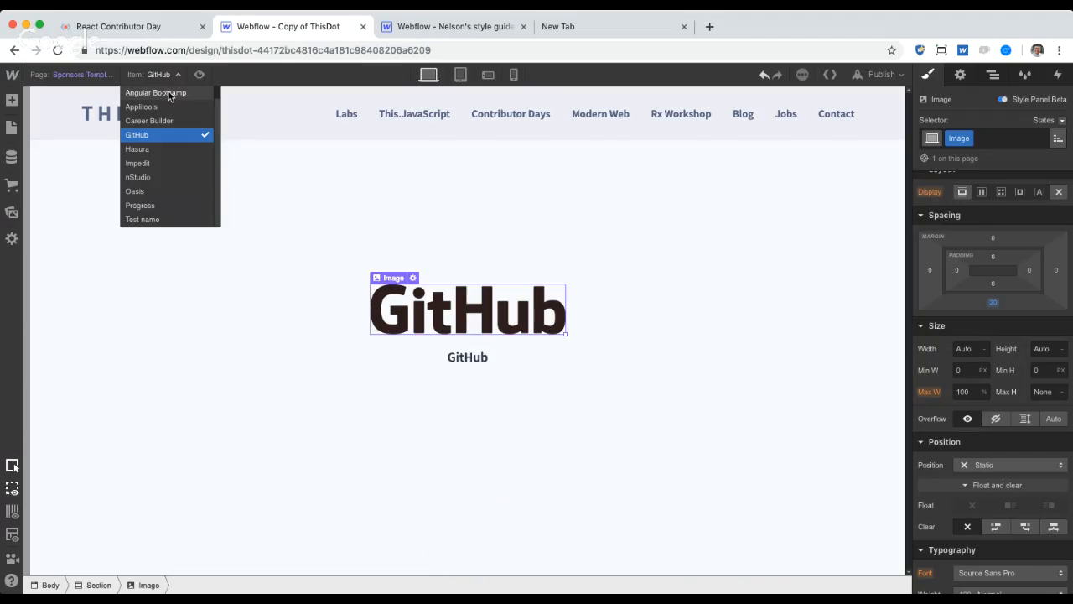
pyautogui.click(173, 178)
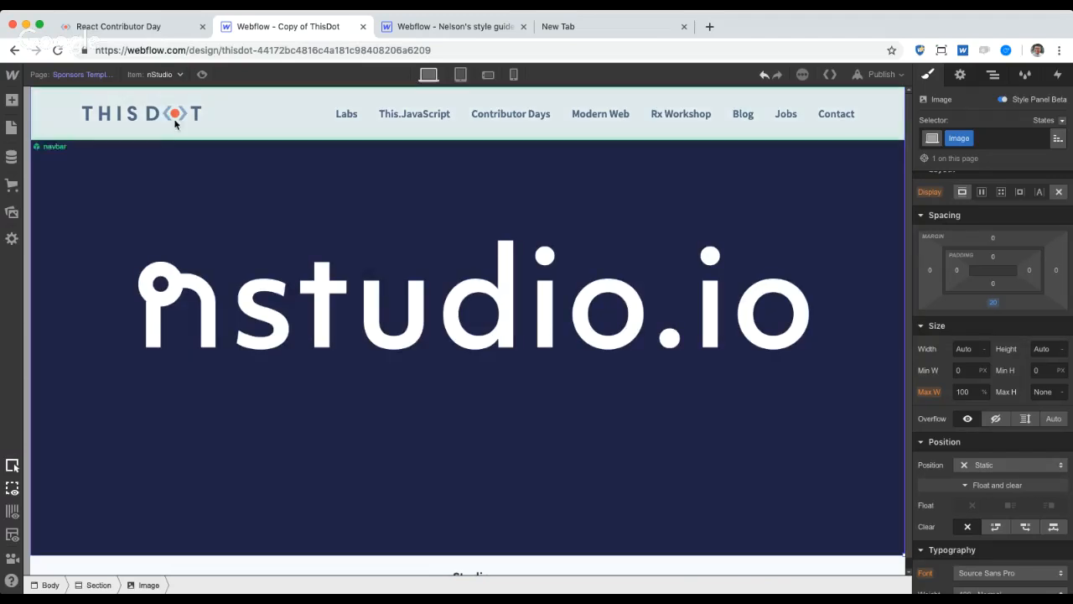
pyautogui.click(160, 74)
pyautogui.click(151, 192)
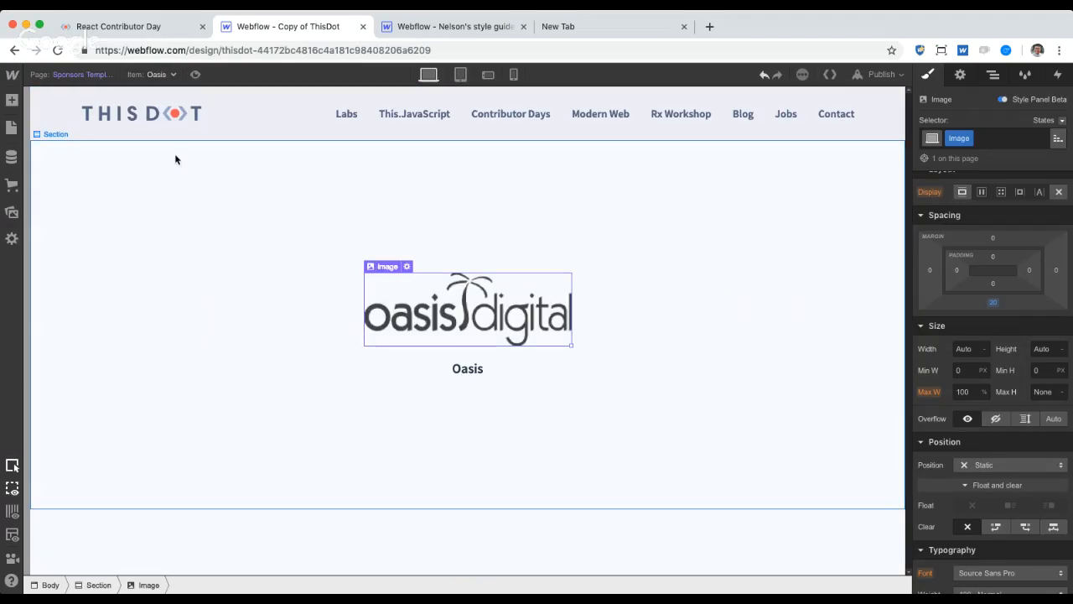
pyautogui.click(162, 75)
pyautogui.click(151, 120)
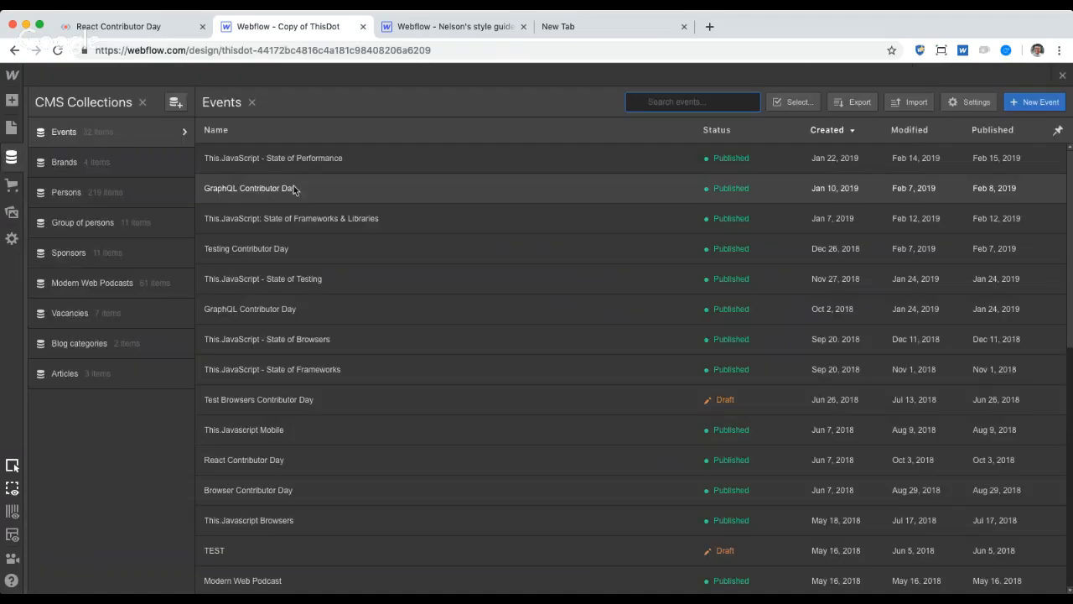
# Step: Review the item list of the Sponsors collection in the CMS and close it
pyautogui.click(12, 157)
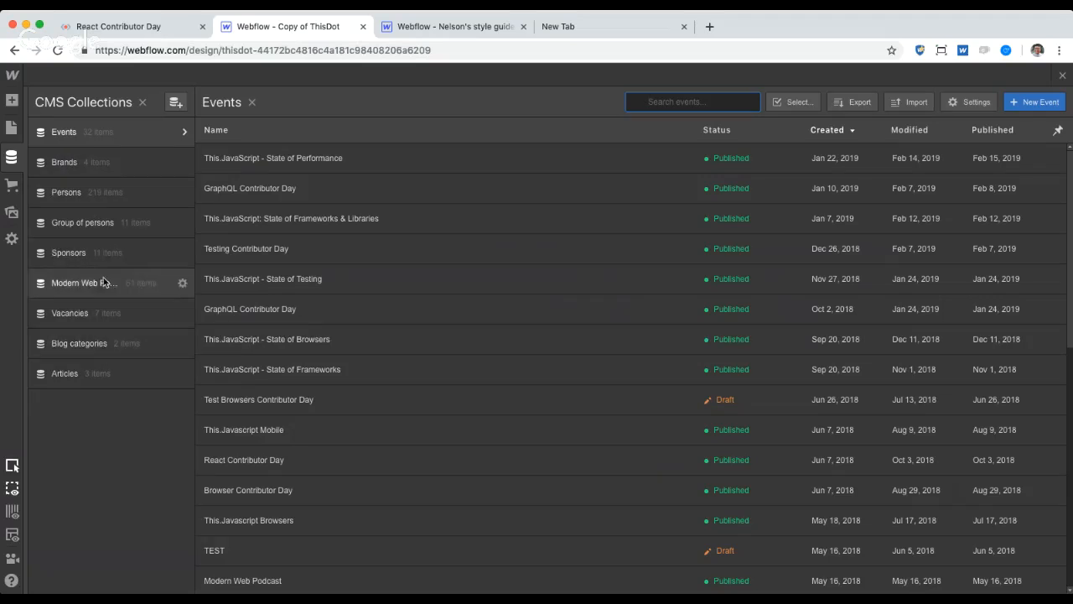
pyautogui.click(92, 252)
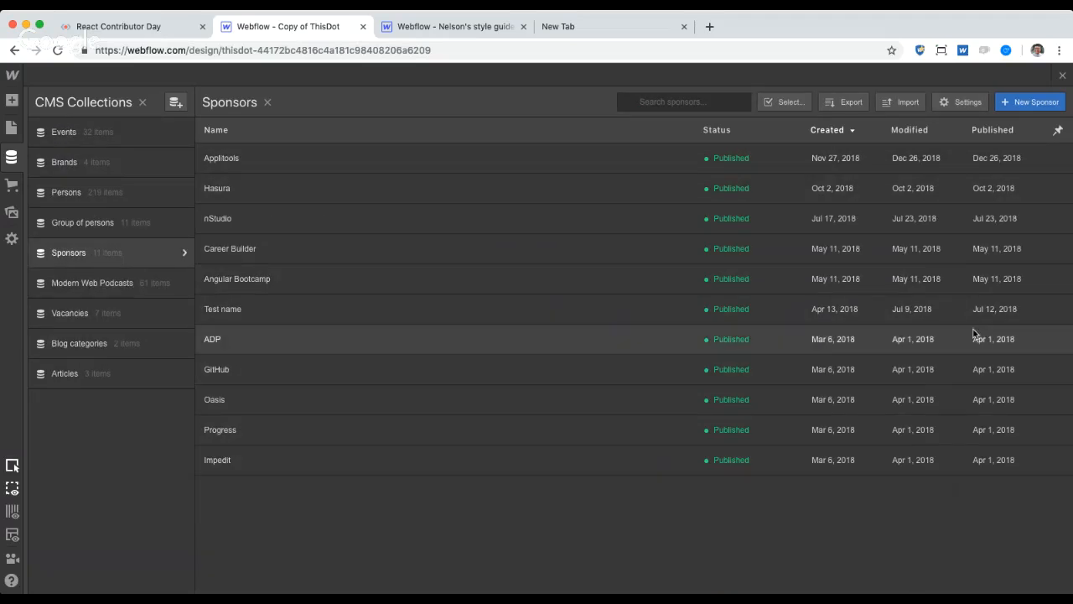
pyautogui.click(1062, 76)
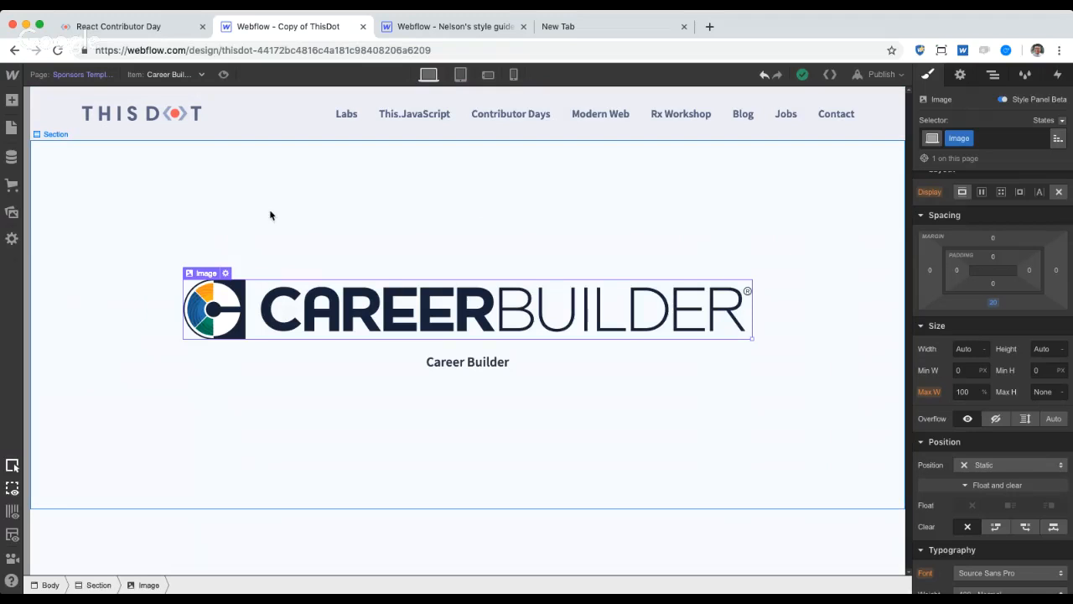
# Step: Set the sponsor image's maximum width to 75% and publish the site to its webflow.io domain
pyautogui.click(969, 391)
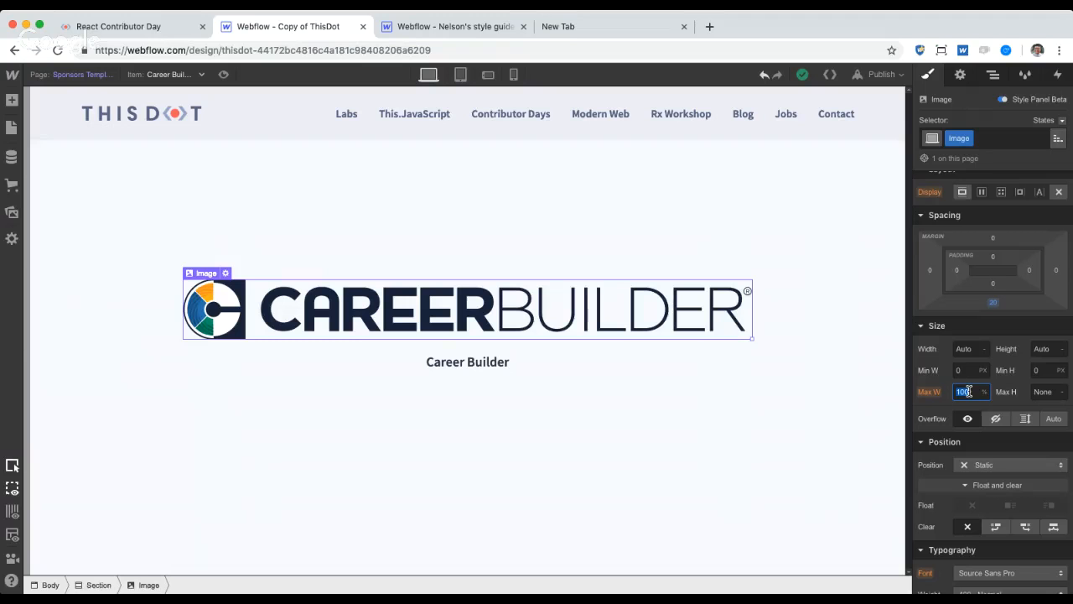
pyautogui.write('75')
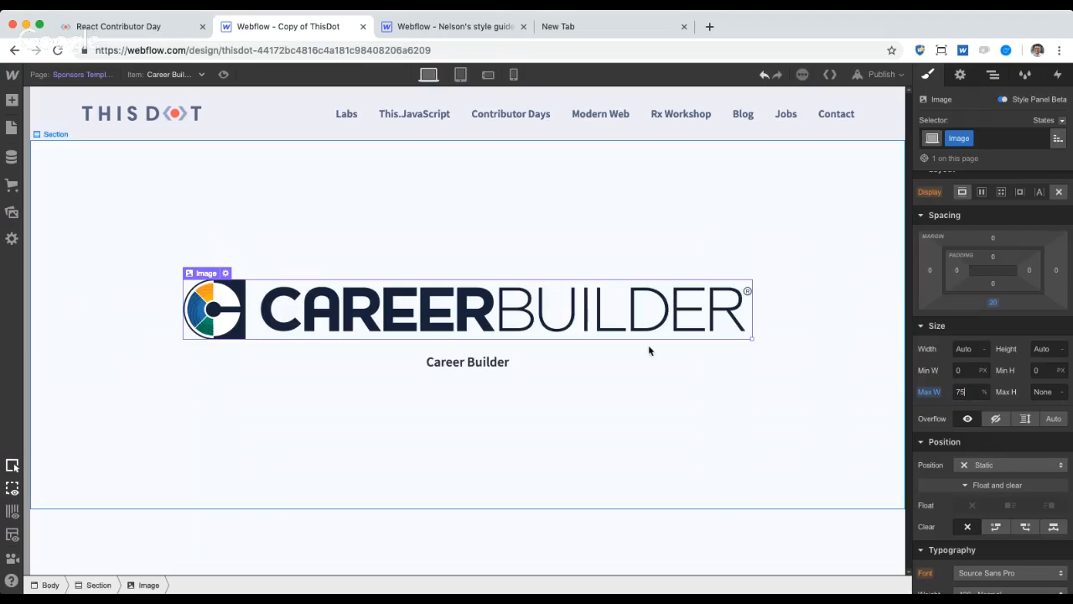
pyautogui.click(740, 417)
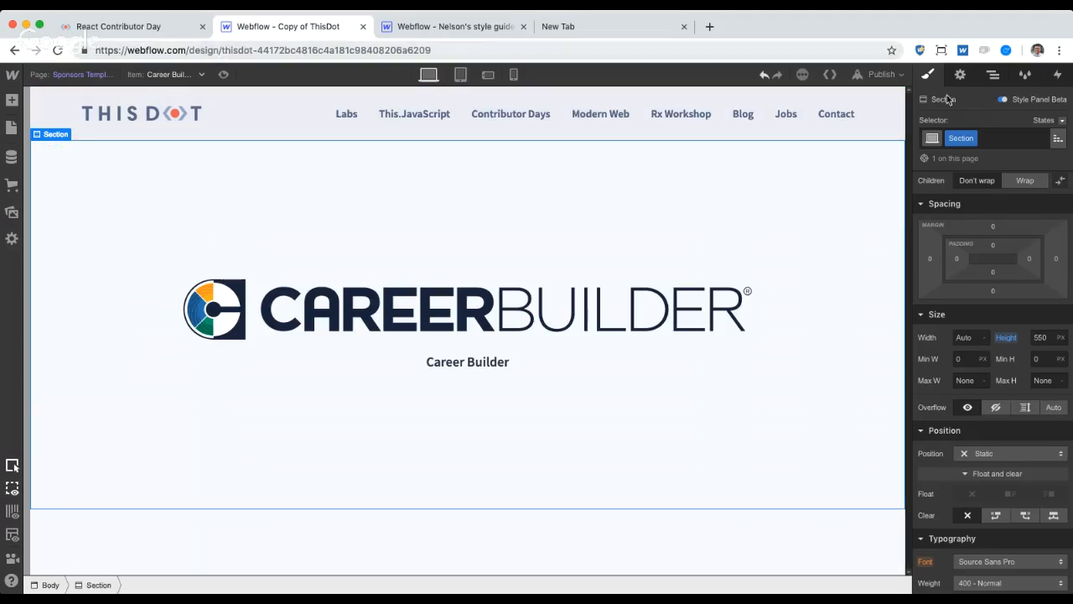
pyautogui.click(880, 73)
pyautogui.click(752, 210)
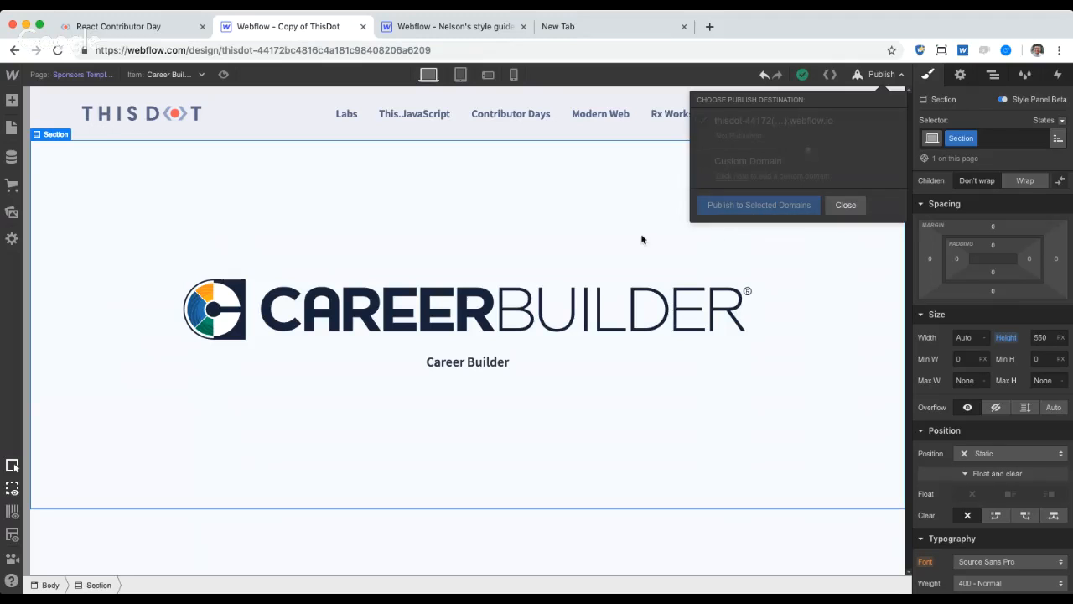
# Step: Open the Applitools item in the Sponsors collection and select the slug of its page URL
pyautogui.click(11, 157)
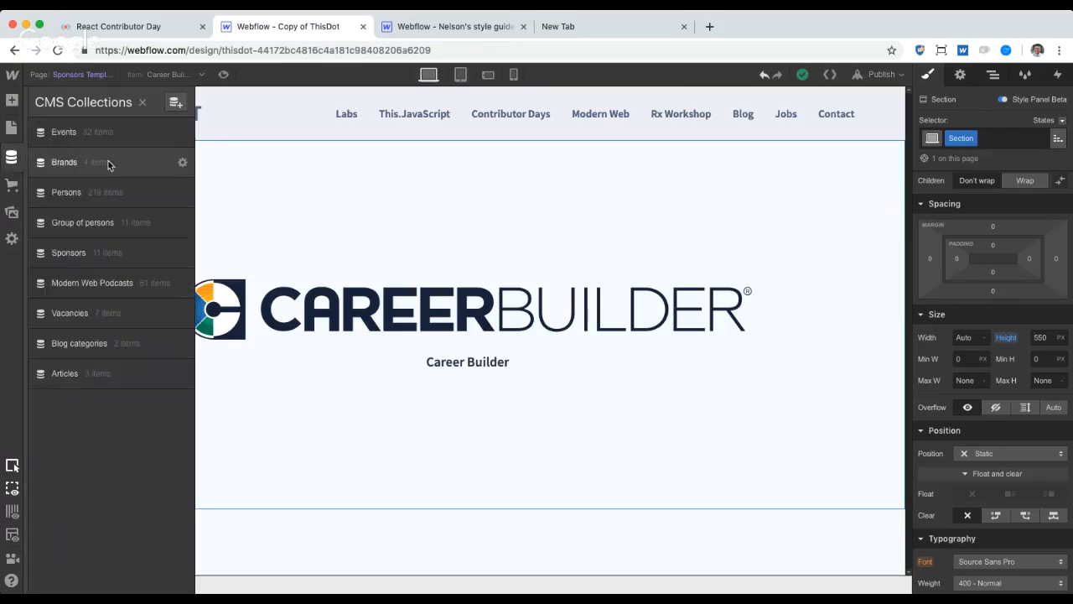
pyautogui.click(143, 257)
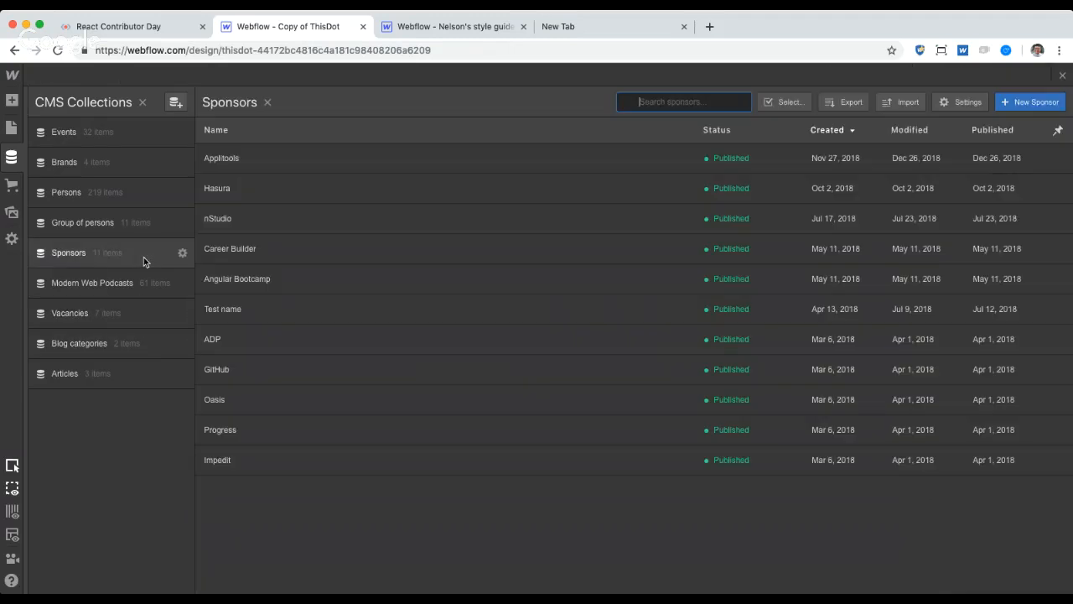
pyautogui.click(287, 168)
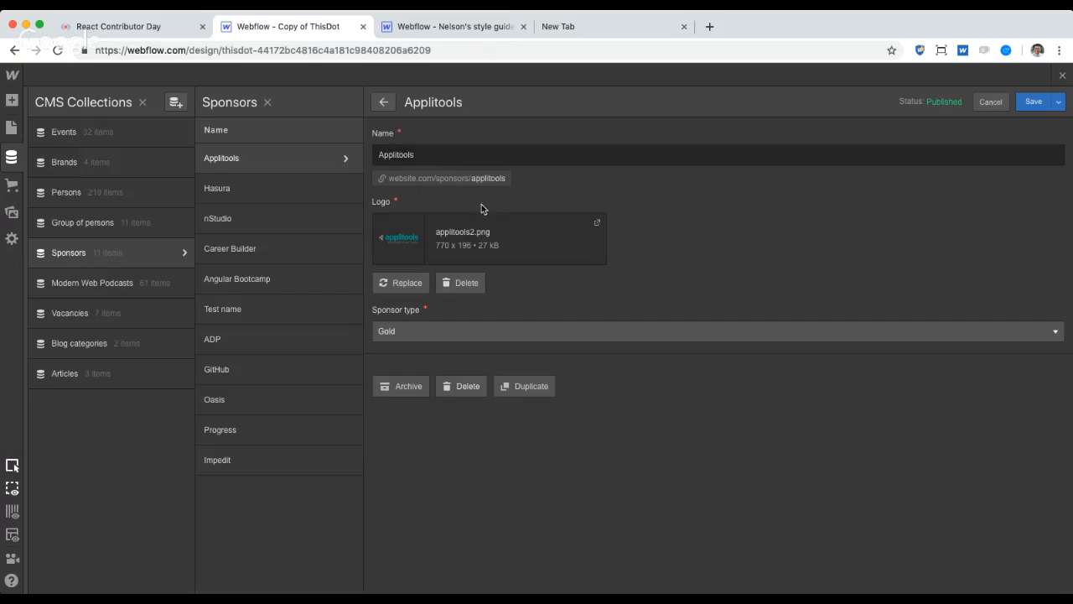
pyautogui.click(436, 179)
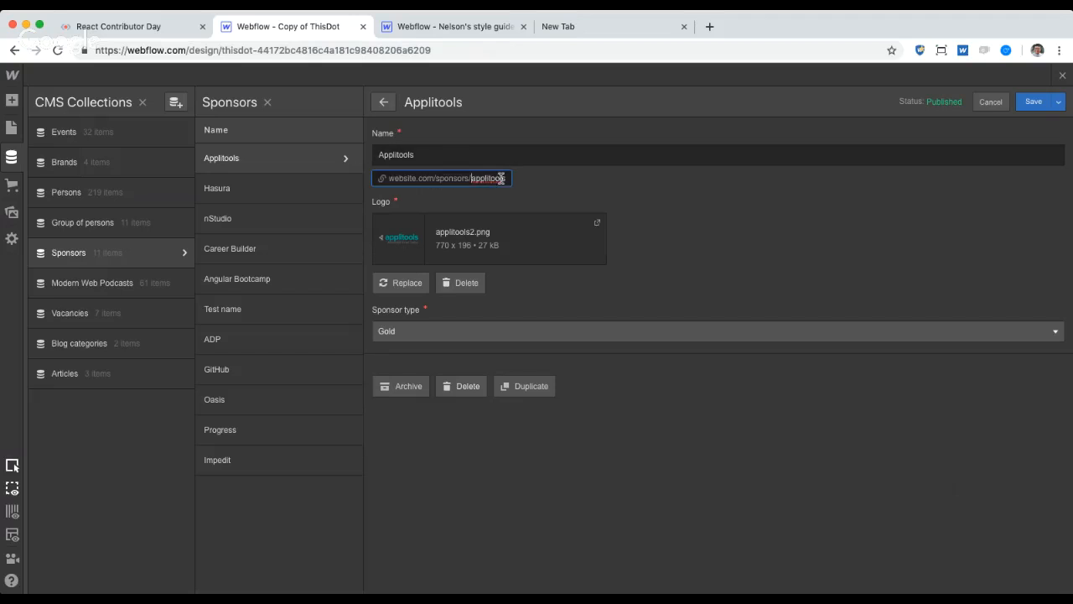
pyautogui.moveTo(503, 178); pyautogui.dragTo(471, 179)
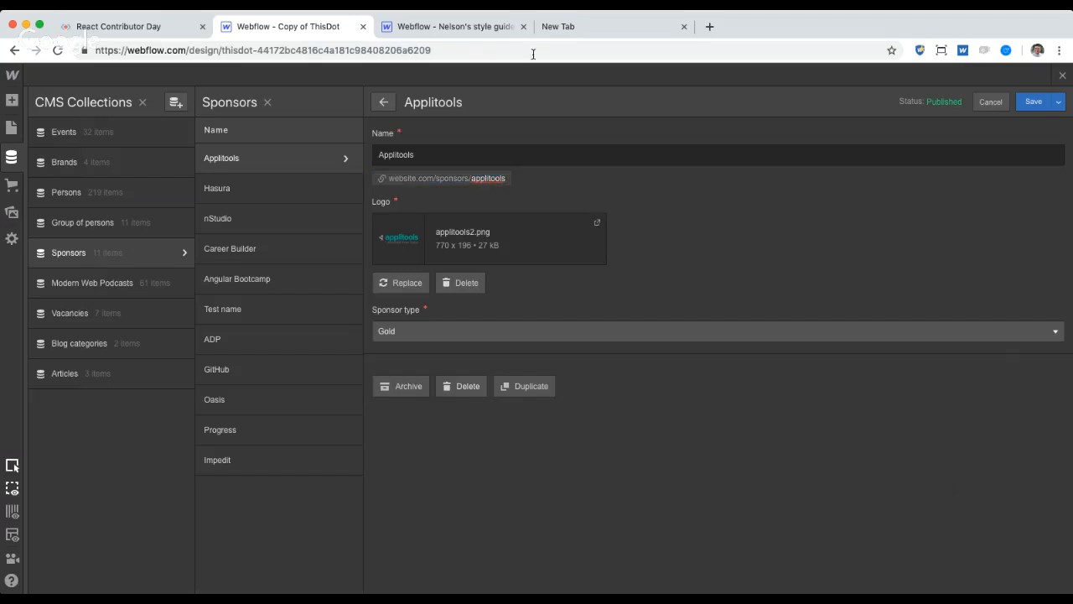
pyautogui.click(488, 30)
pyautogui.click(863, 74)
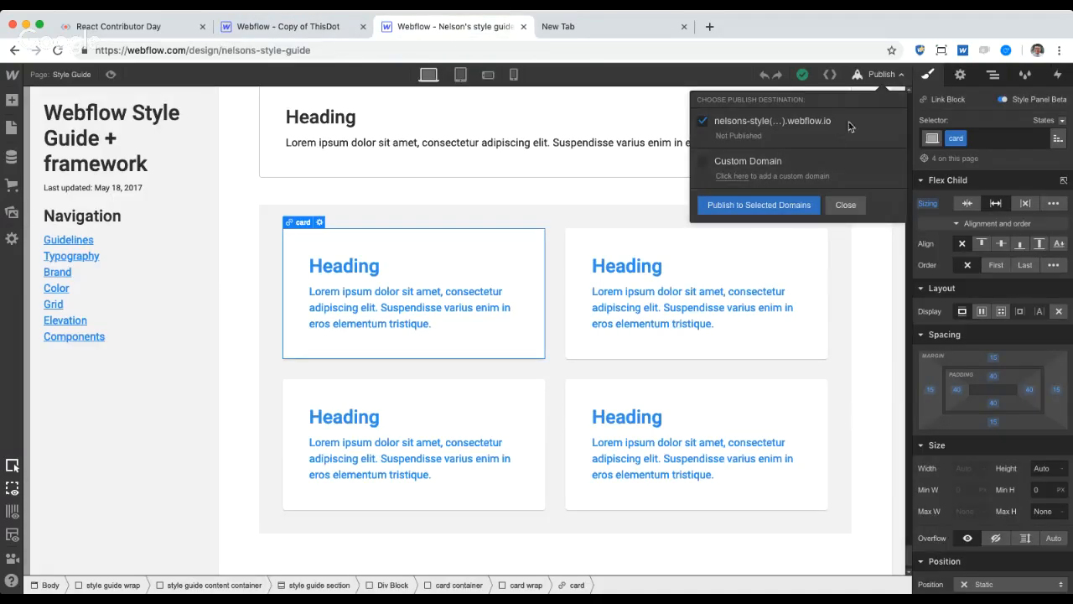
pyautogui.hotkey('ctrl', 'shift', 'Tab')
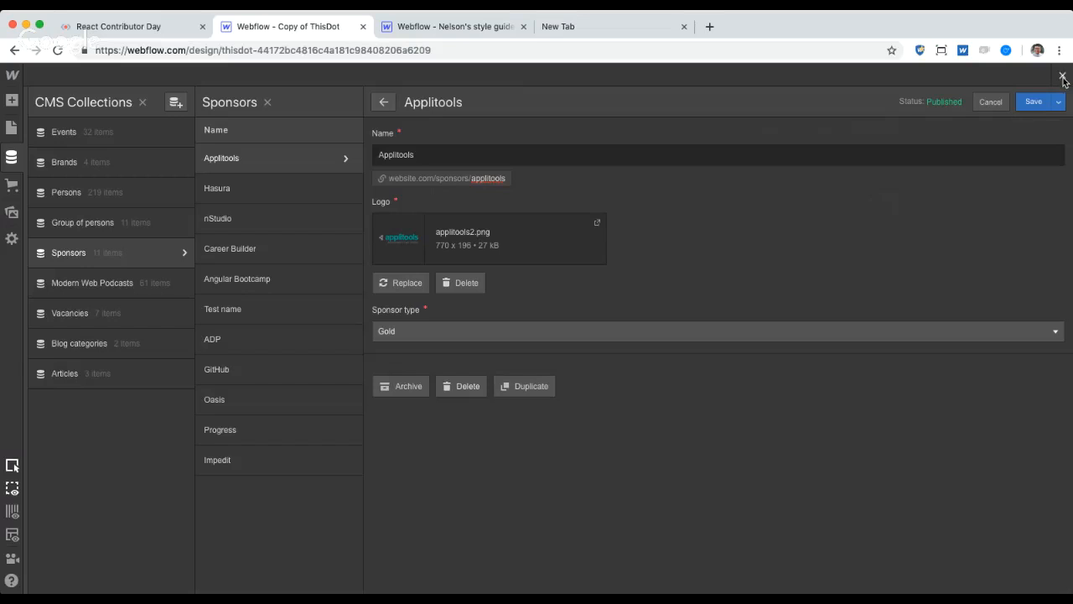
# Step: Open the published webflow.io site and go to its /sponsors/applitools page
pyautogui.click(1062, 76)
pyautogui.click(858, 74)
pyautogui.click(841, 122)
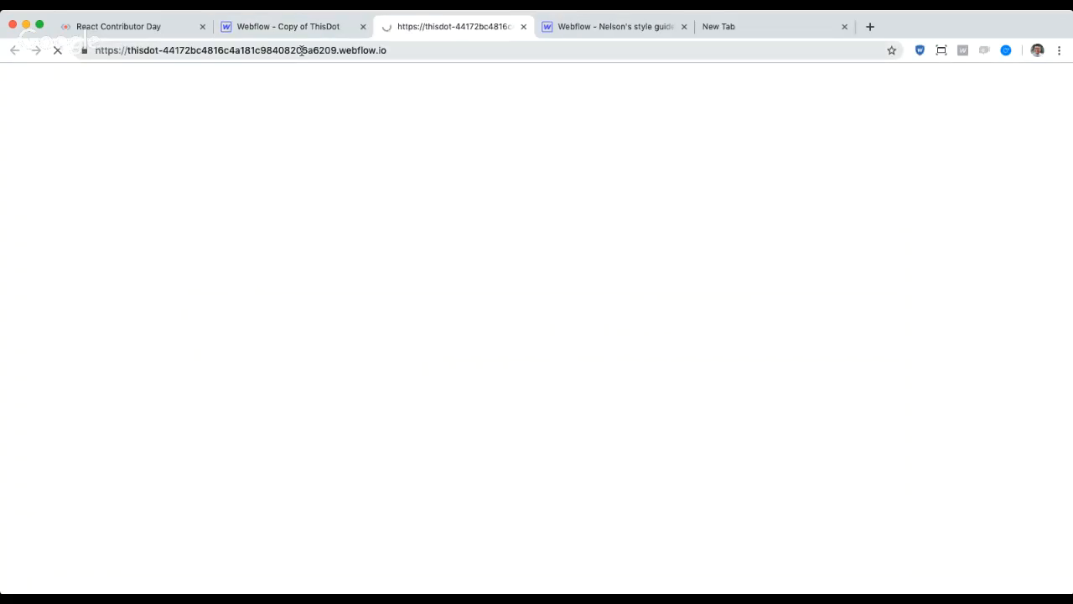
pyautogui.click(301, 50)
pyautogui.click(426, 50)
pyautogui.write('/spon')
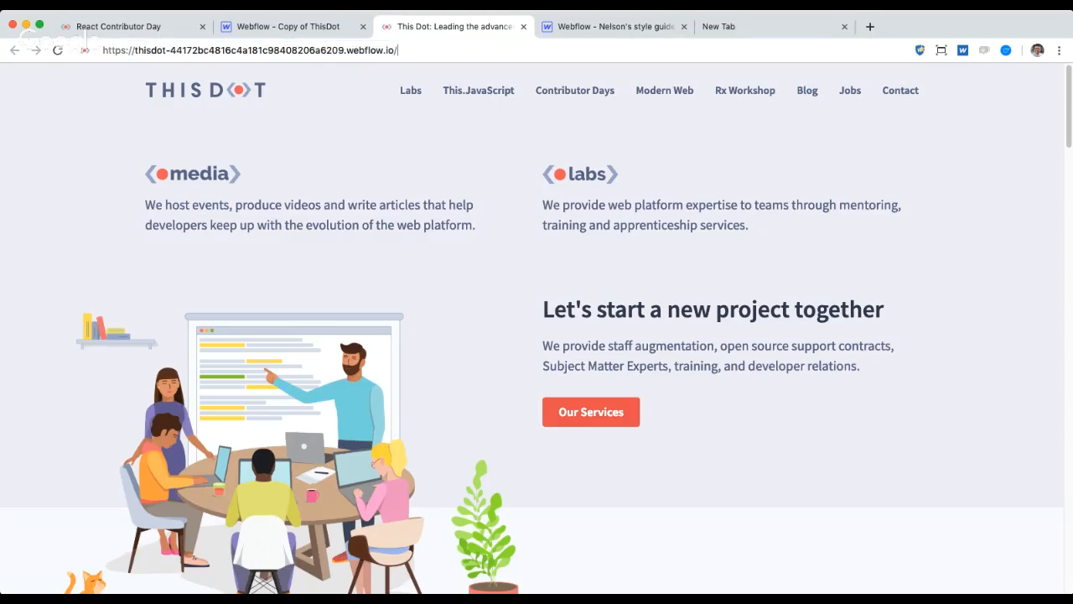
pyautogui.write('sors/applitools')
pyautogui.press('Return')
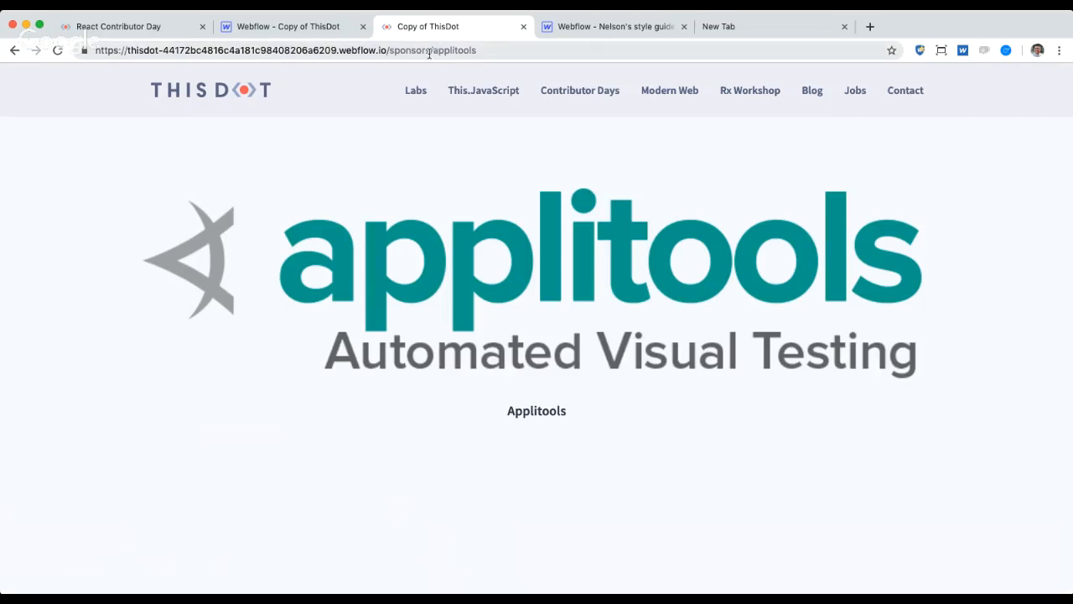
# Step: Load the published /sponsors/career-builder page in place of the Applitools page
pyautogui.click(319, 30)
pyautogui.click(12, 156)
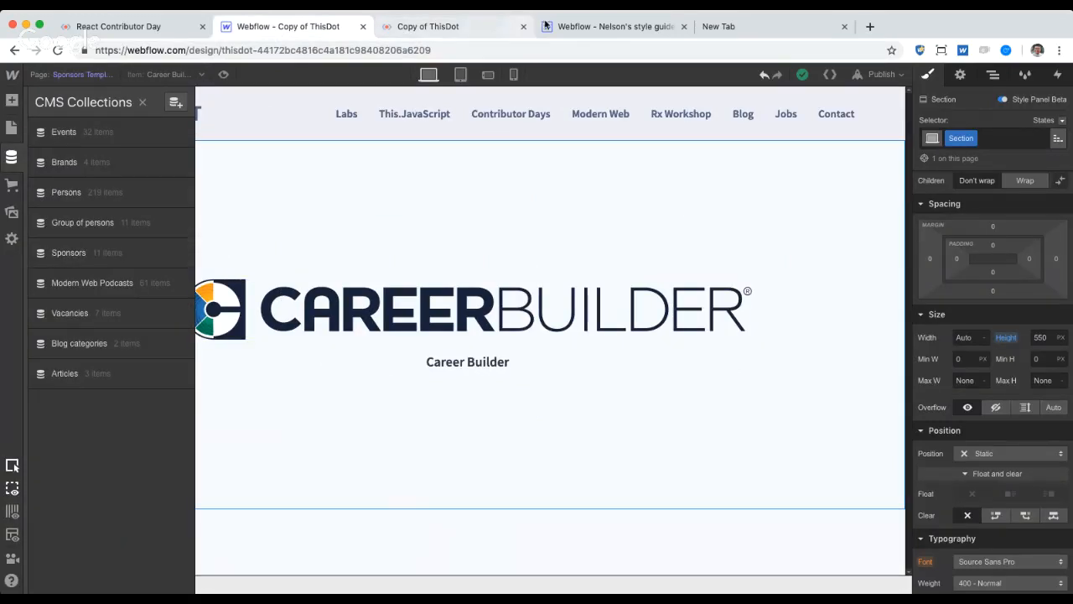
pyautogui.click(436, 26)
pyautogui.doubleClick(465, 50)
pyautogui.write('career-builder')
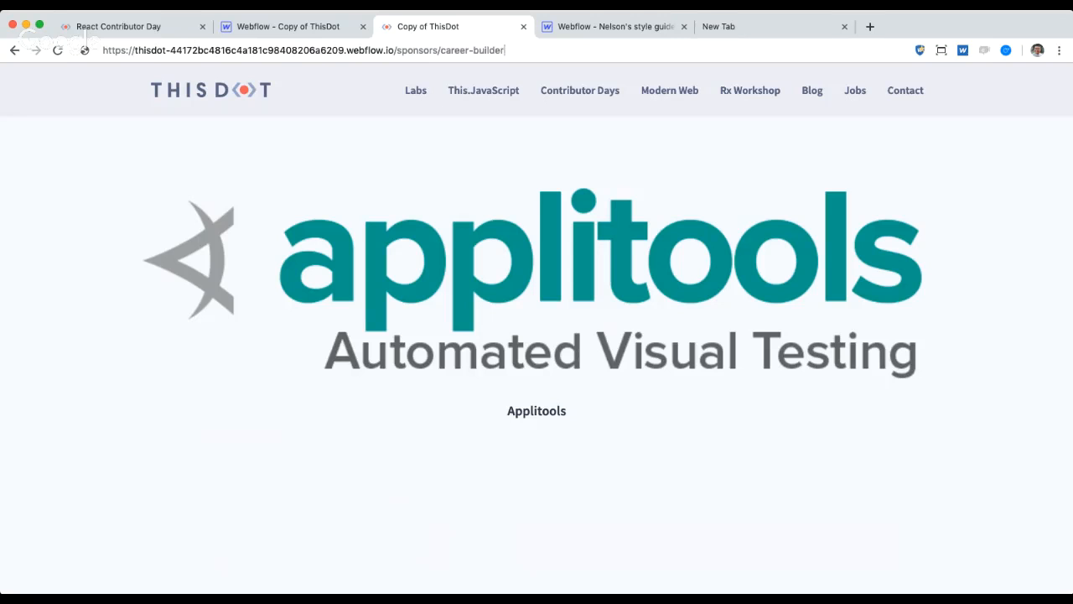
pyautogui.press('Return')
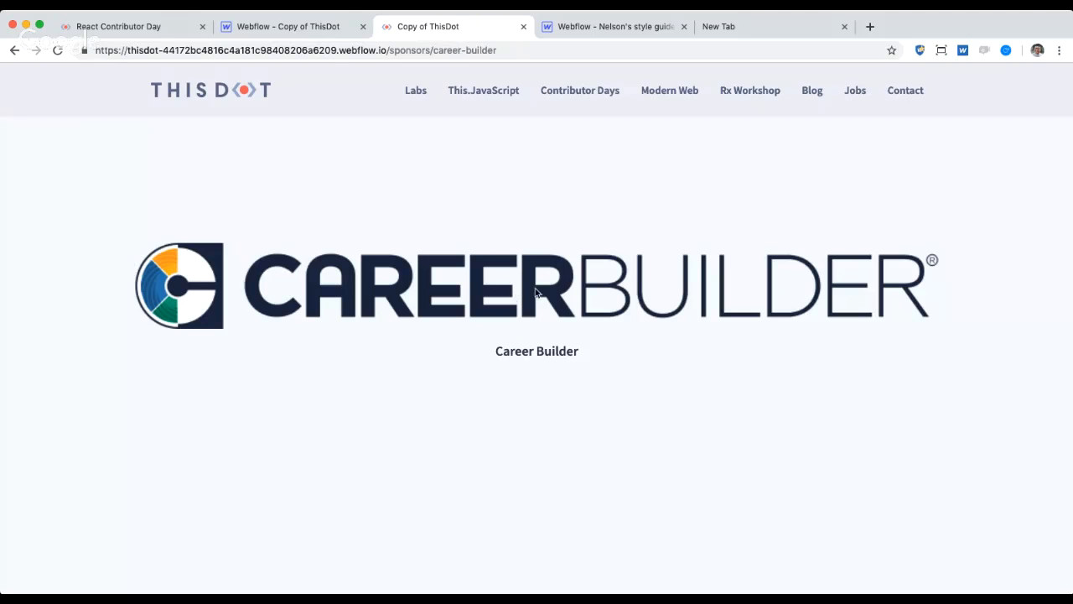
# Step: Open a blank new item in the Sponsors collection and return to the published Career Builder page
pyautogui.click(261, 27)
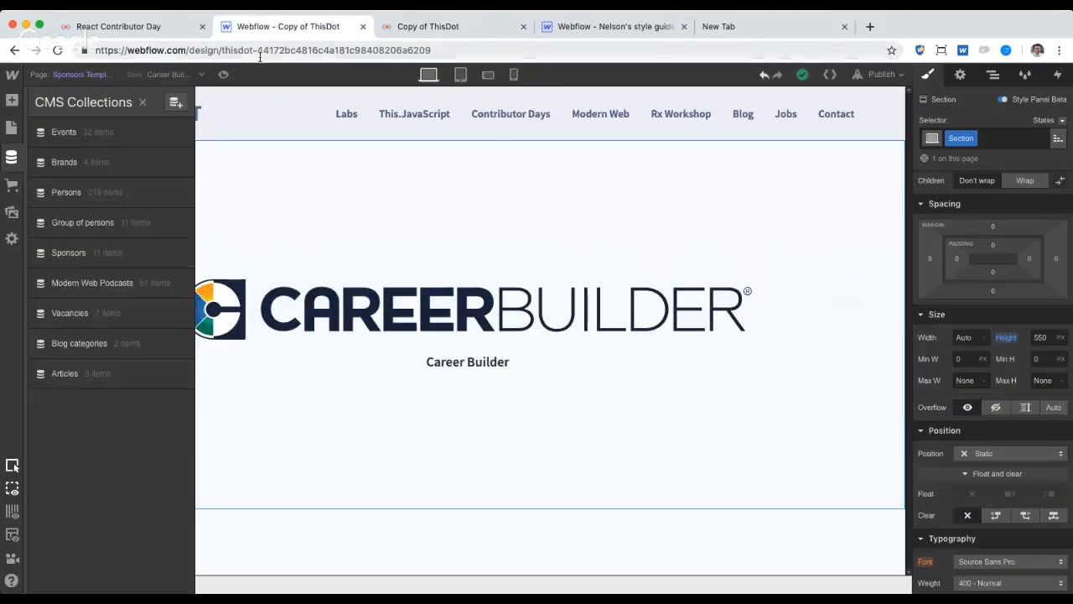
pyautogui.click(133, 265)
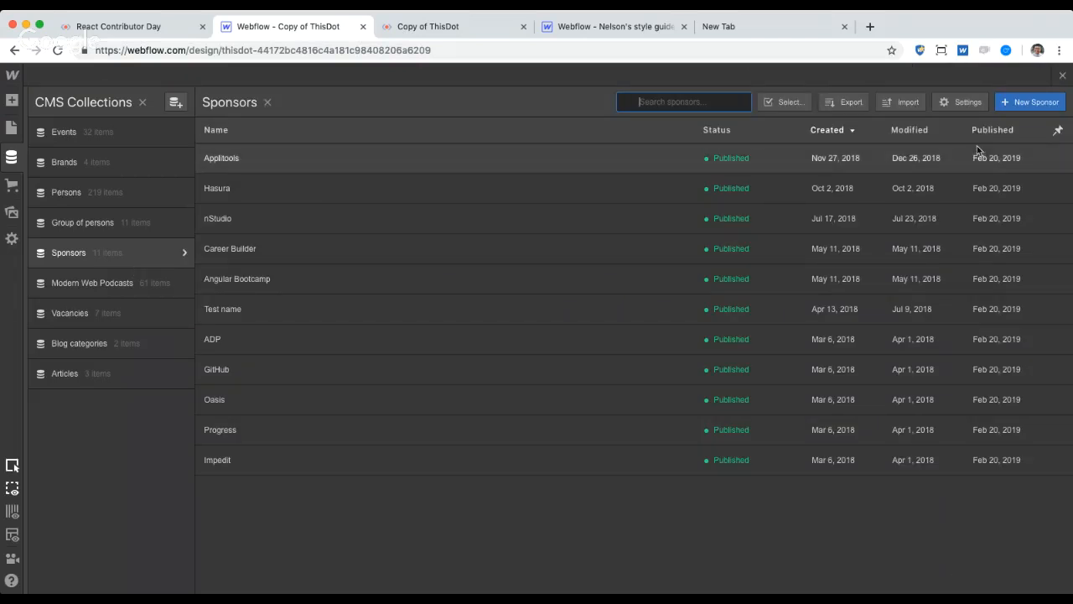
pyautogui.click(1031, 103)
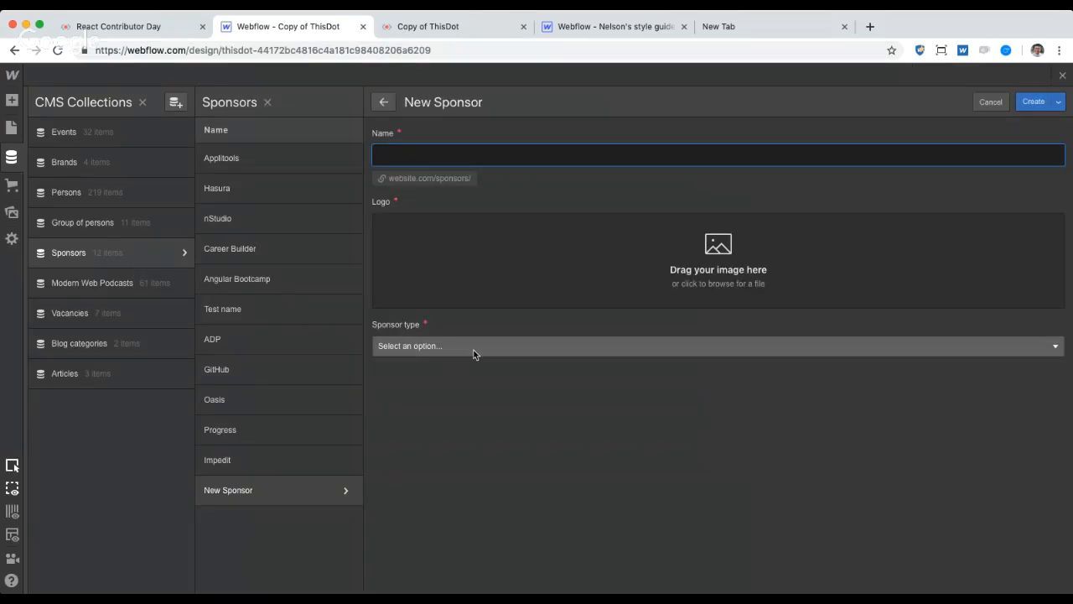
pyautogui.click(469, 30)
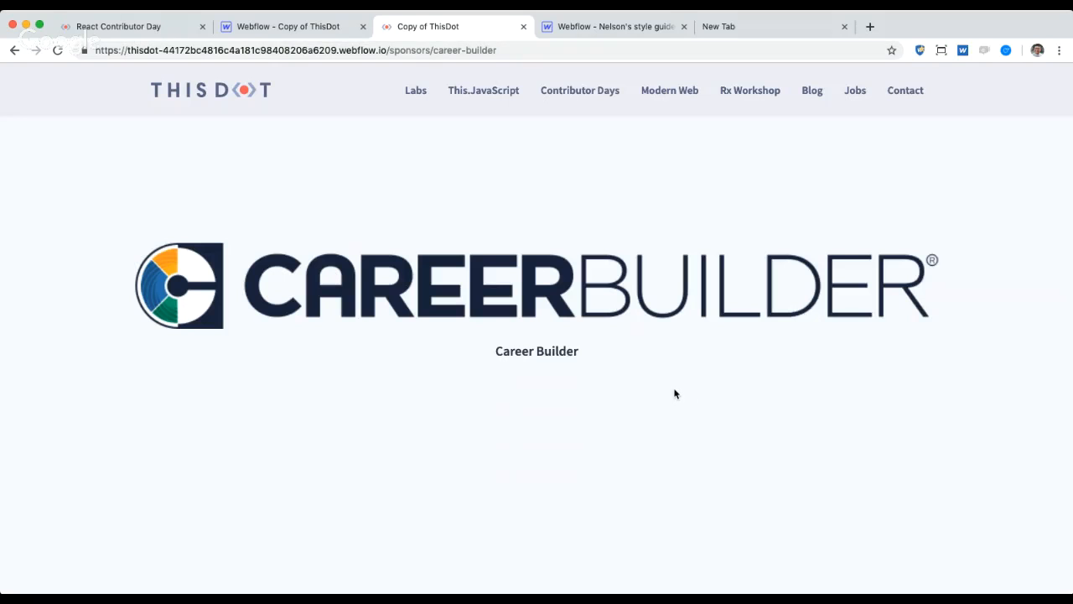
# Step: Return to the Sponsors Template in the Webflow Designer, closing the blank sponsor item, and select the Career Builder heading
pyautogui.click(327, 31)
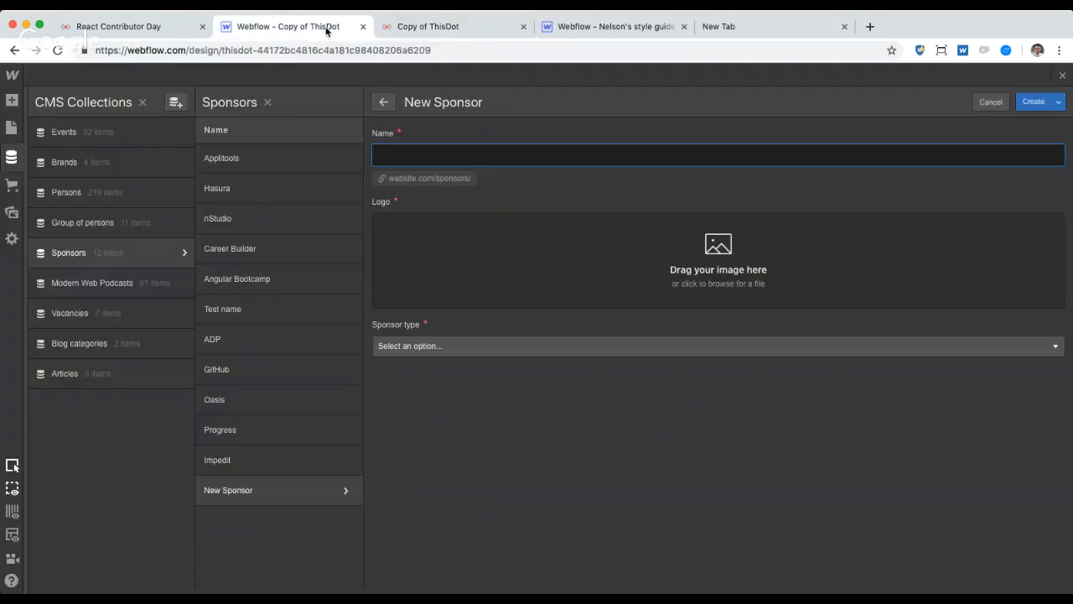
pyautogui.click(1063, 76)
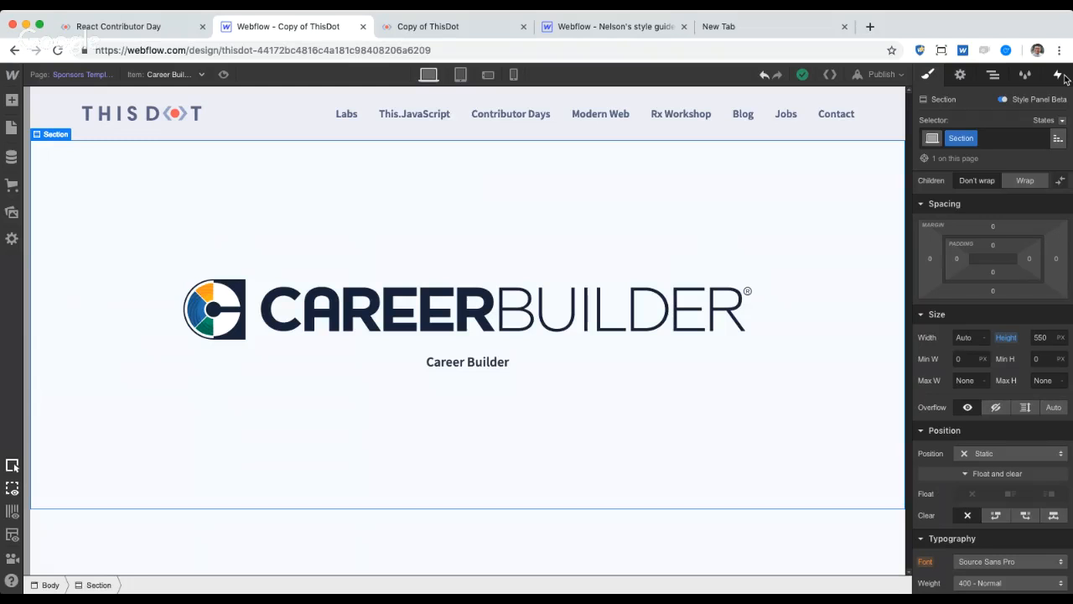
pyautogui.click(459, 315)
pyautogui.click(462, 363)
pyautogui.press('a')
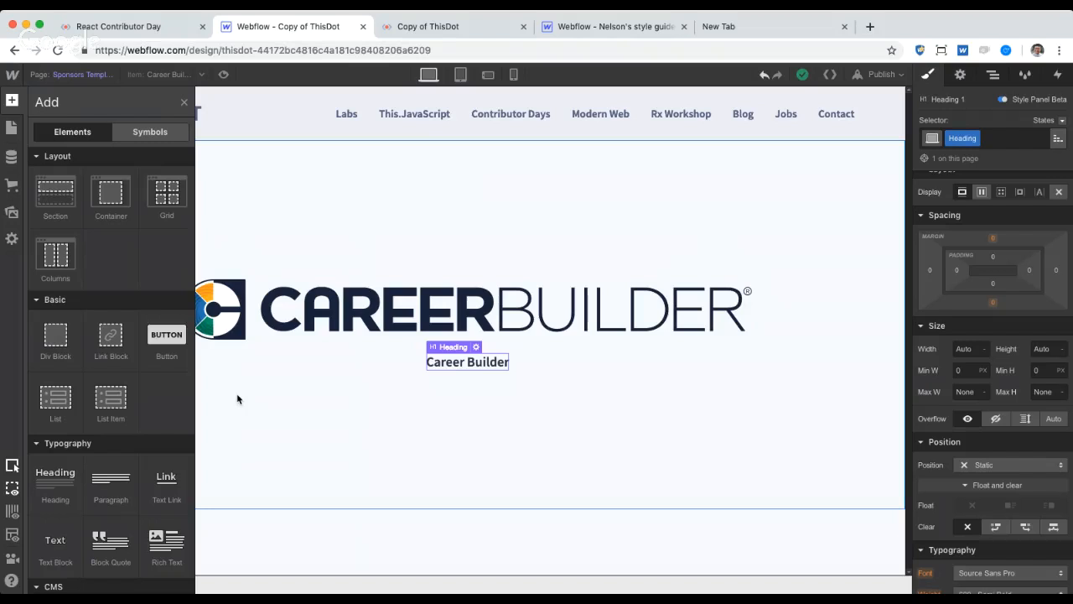
pyautogui.click(12, 183)
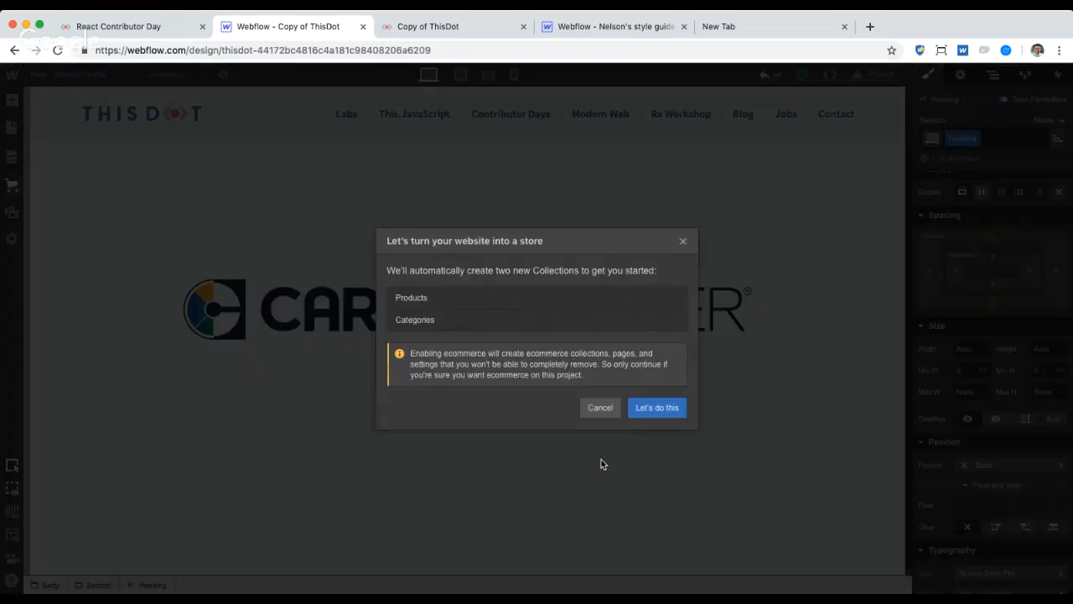
pyautogui.click(590, 409)
# Step: Open the settings of the Sponsors collection and start a new Image field after Sponsor type
pyautogui.click(12, 156)
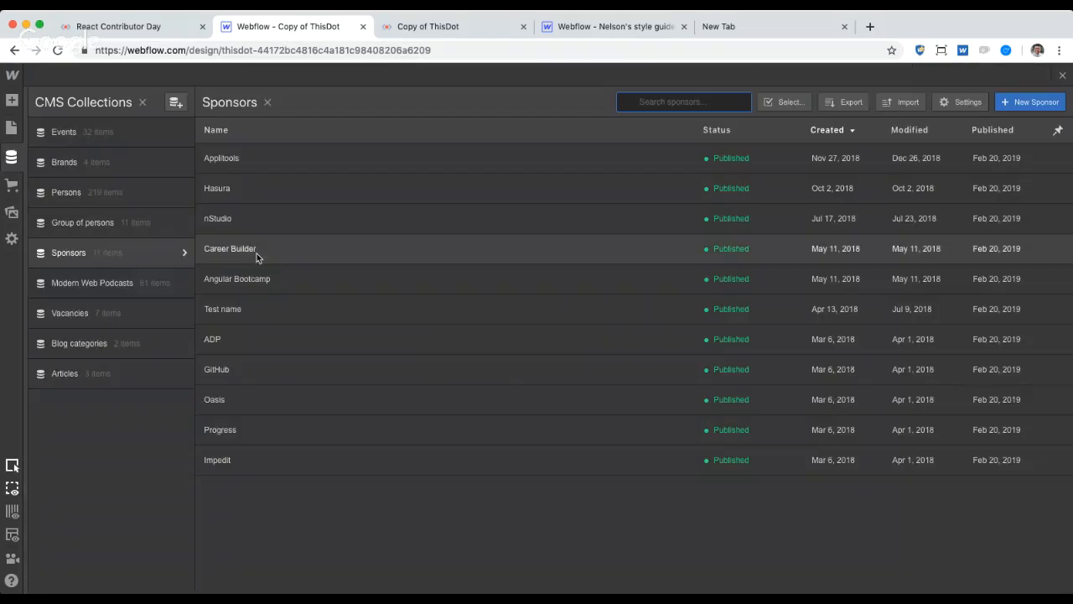
pyautogui.click(181, 253)
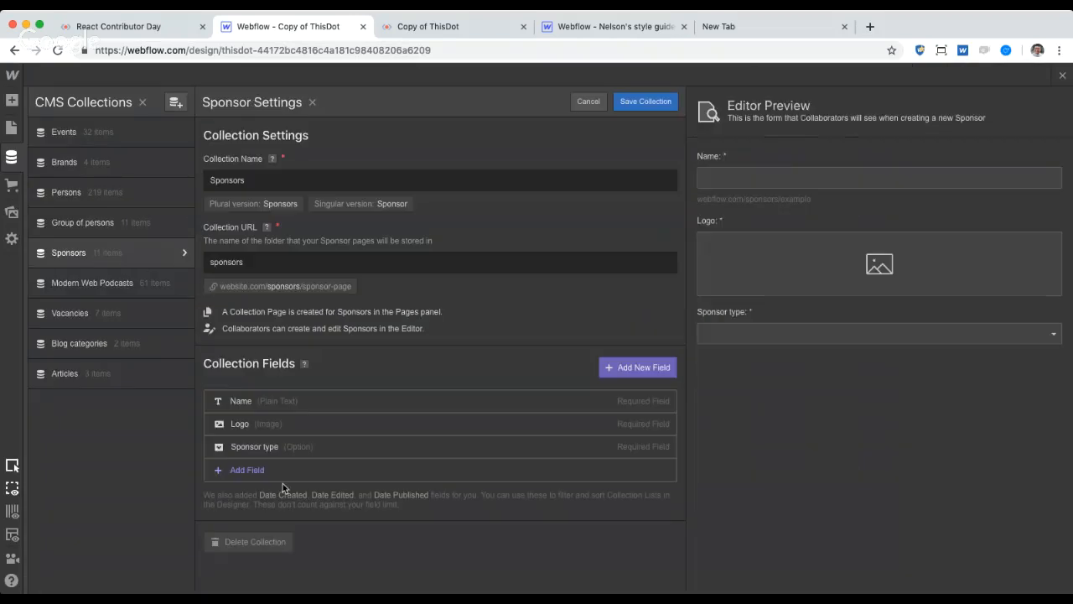
pyautogui.click(329, 480)
pyautogui.scroll(-3, 475, 415)
pyautogui.moveTo(477, 411)
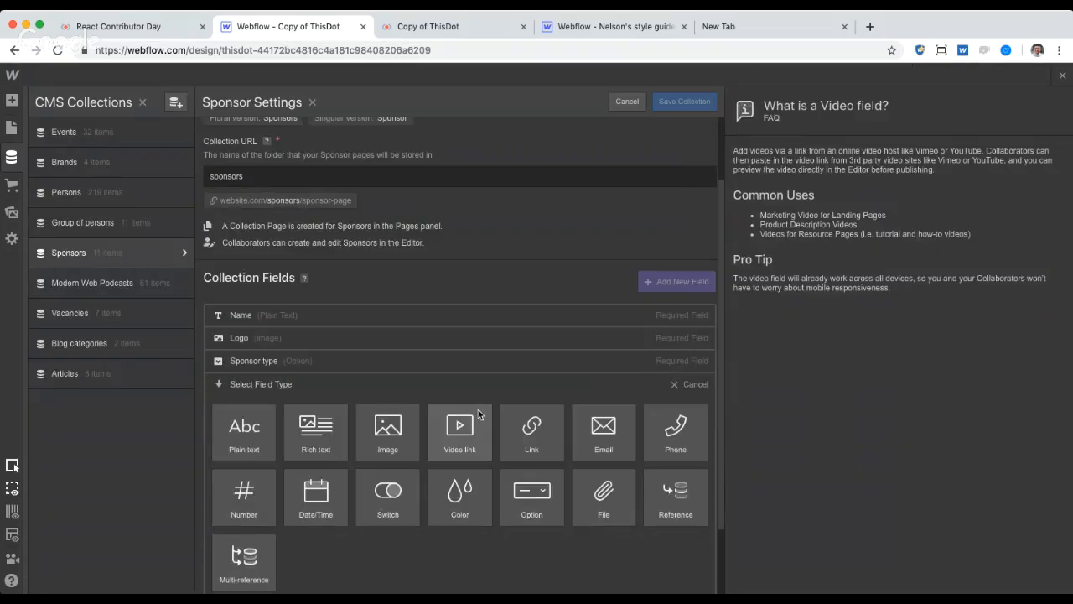
pyautogui.scroll(-2, 478, 410)
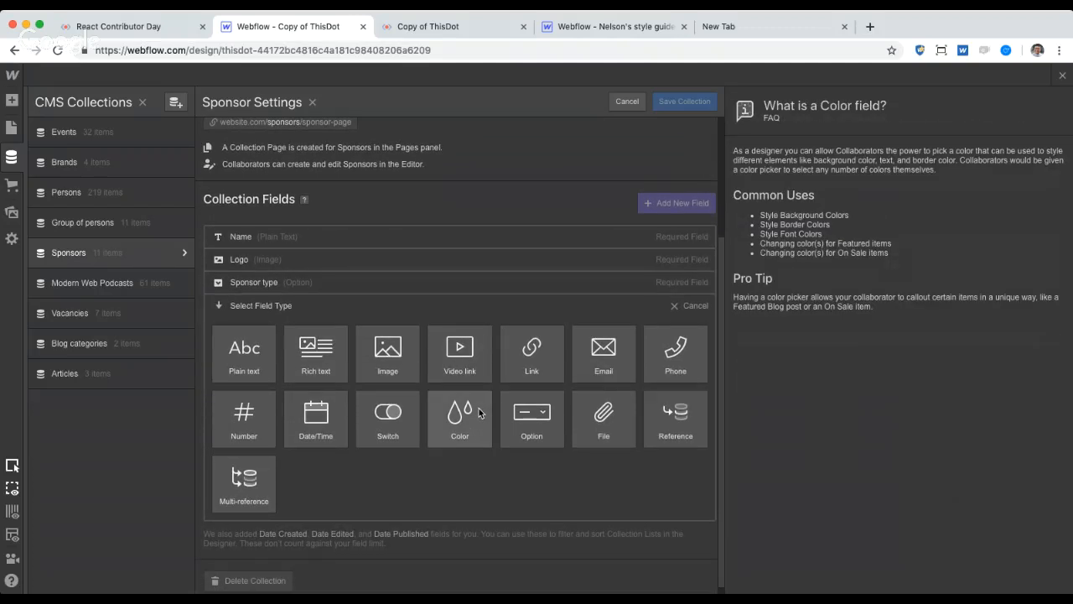
pyautogui.click(390, 352)
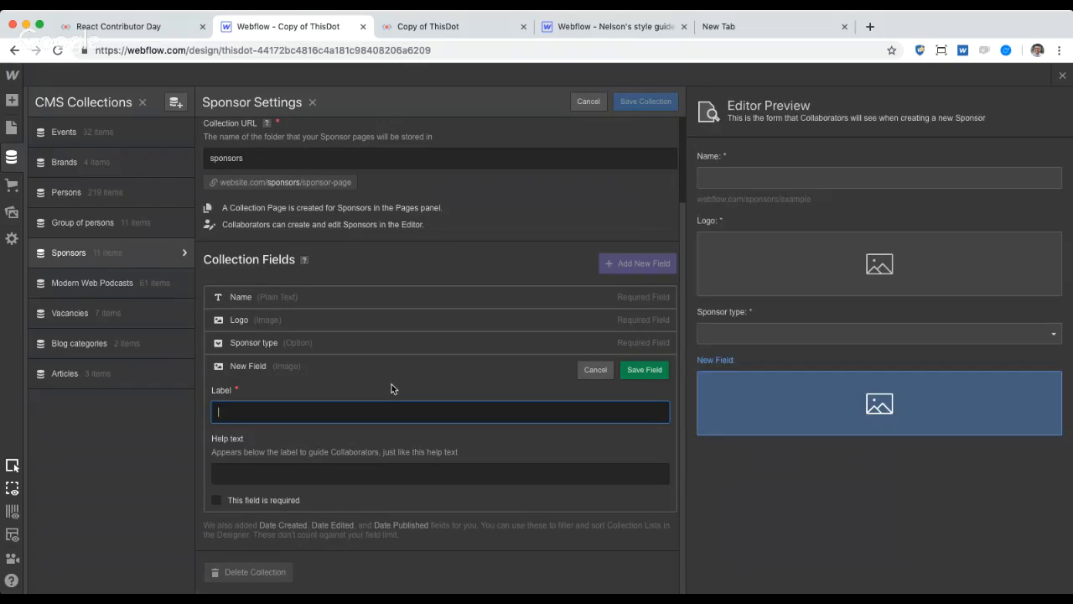
# Step: Label the new image field "photo", then save the field and the Sponsors collection
pyautogui.write('someth')
pyautogui.press('BackSpace')
pyautogui.press('BackSpace')
pyautogui.press('BackSpace')
pyautogui.press('BackSpace')
pyautogui.press('BackSpace')
pyautogui.press('BackSpace')
pyautogui.write('photo')
pyautogui.press('Return')
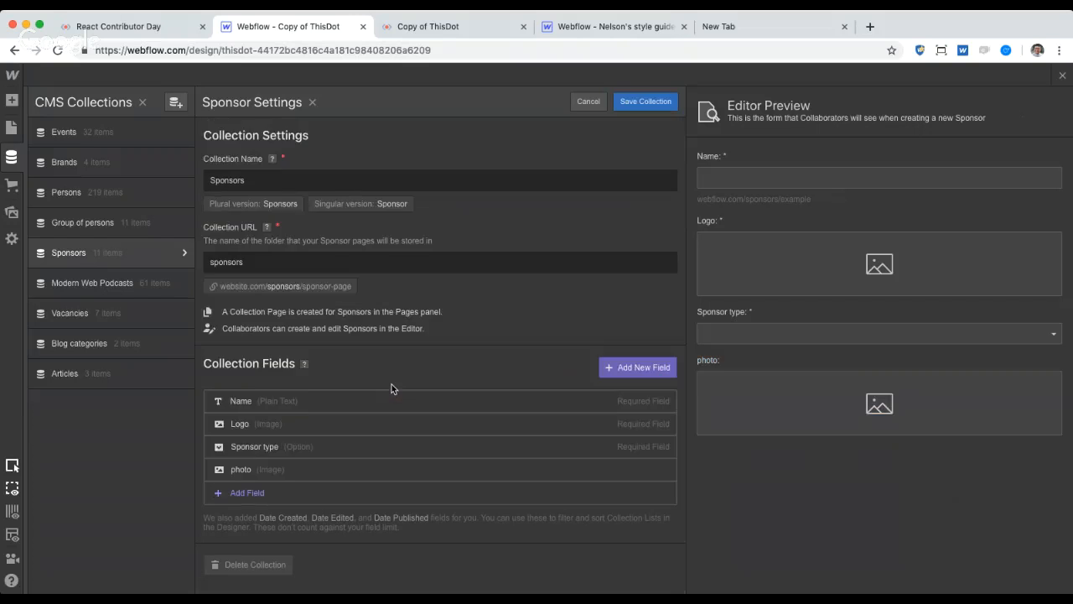
pyautogui.press('super+Tab')
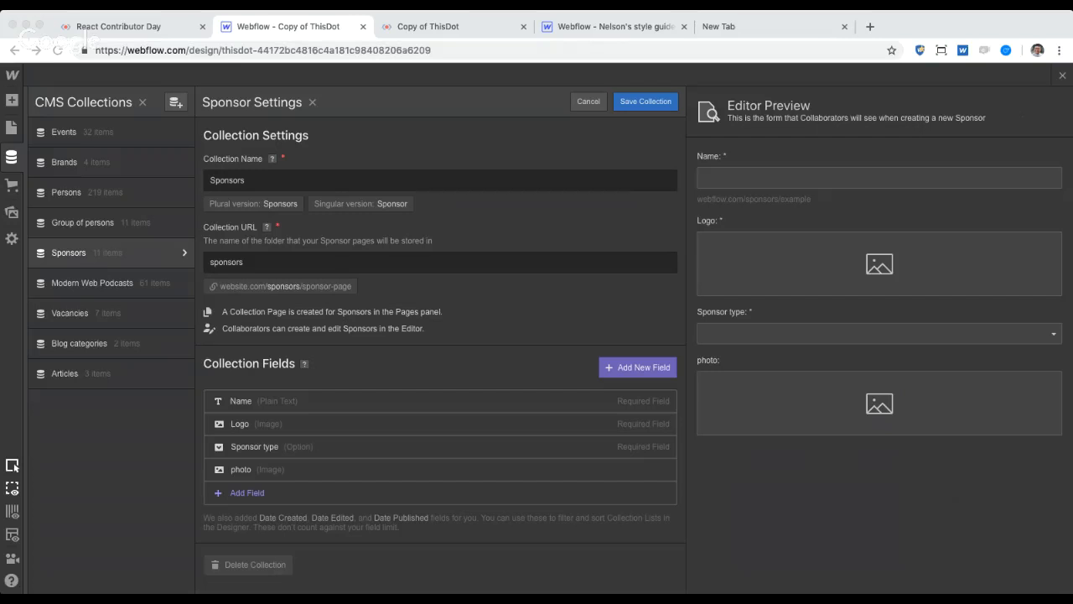
pyautogui.click(646, 102)
pyautogui.click(658, 102)
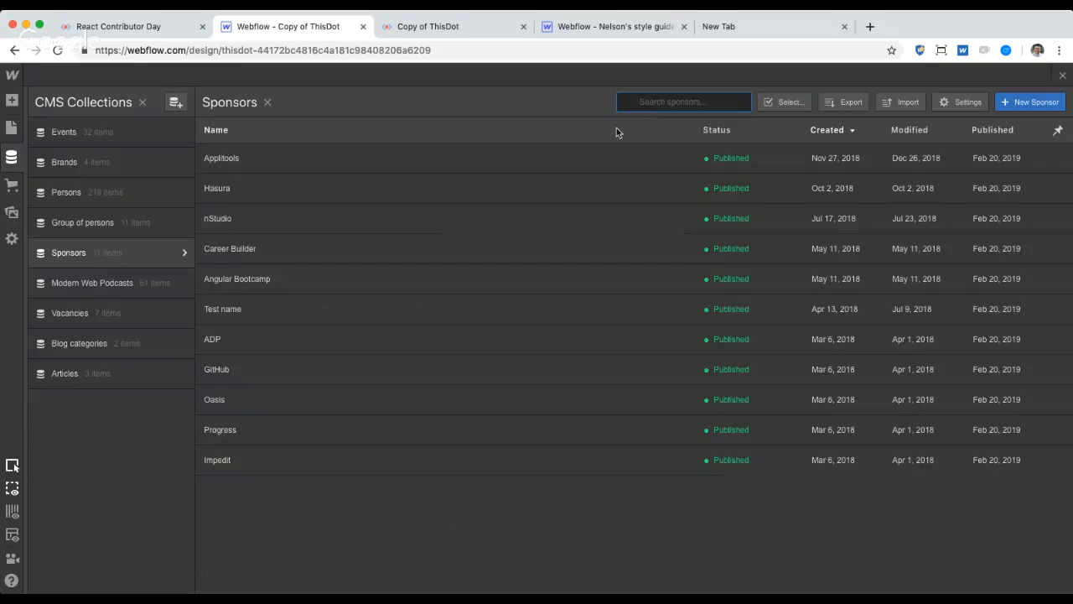
# Step: Upload the Kirby front-cover JPG to the photo field of the Career Builder item and save the changes
pyautogui.click(286, 247)
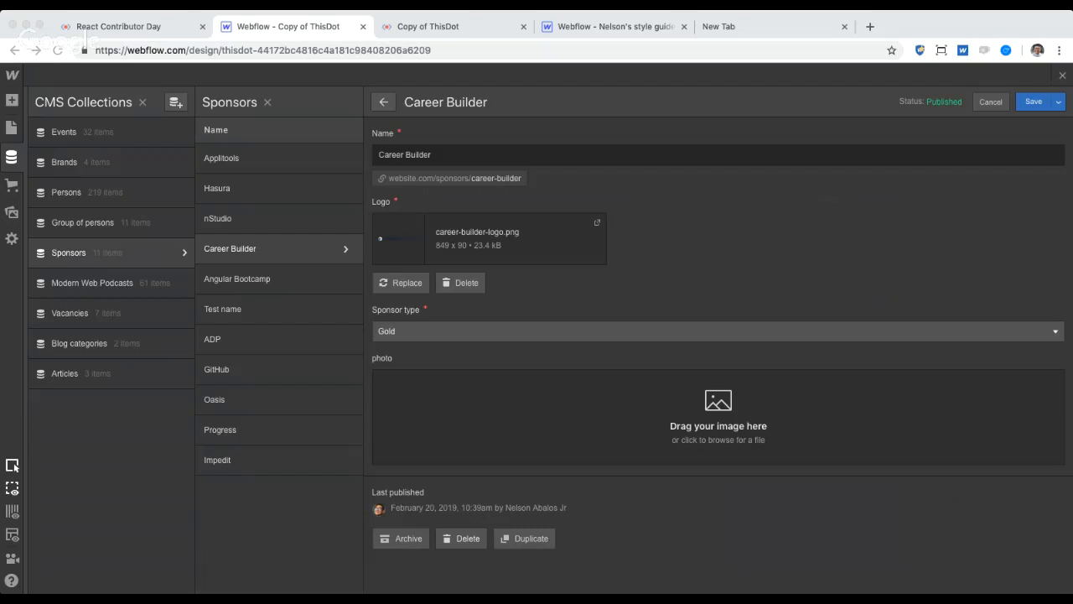
pyautogui.moveTo(676, 406); pyautogui.dragTo(694, 465)
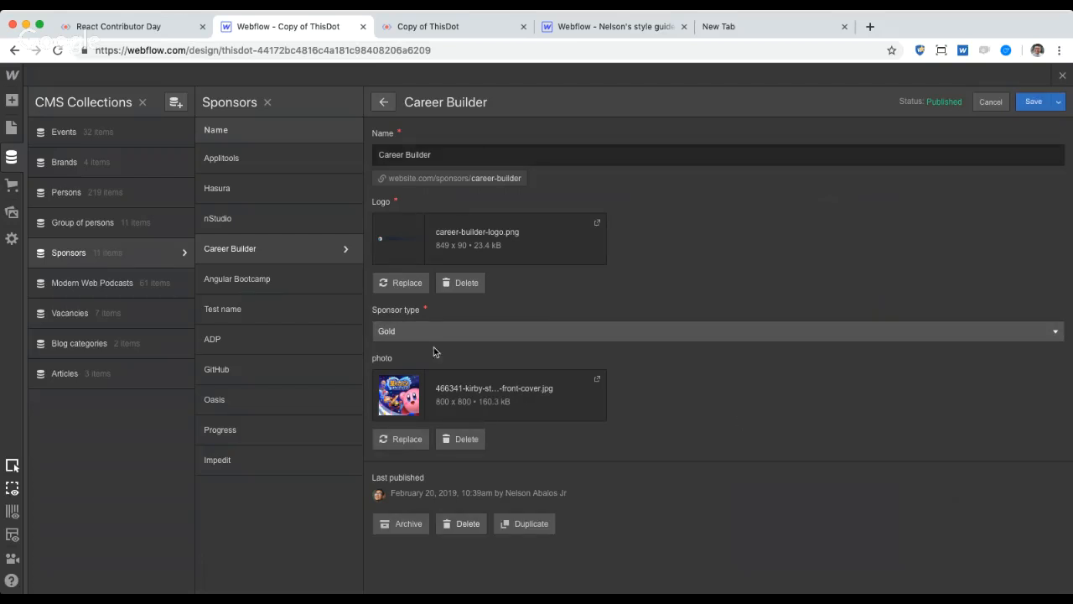
pyautogui.click(258, 220)
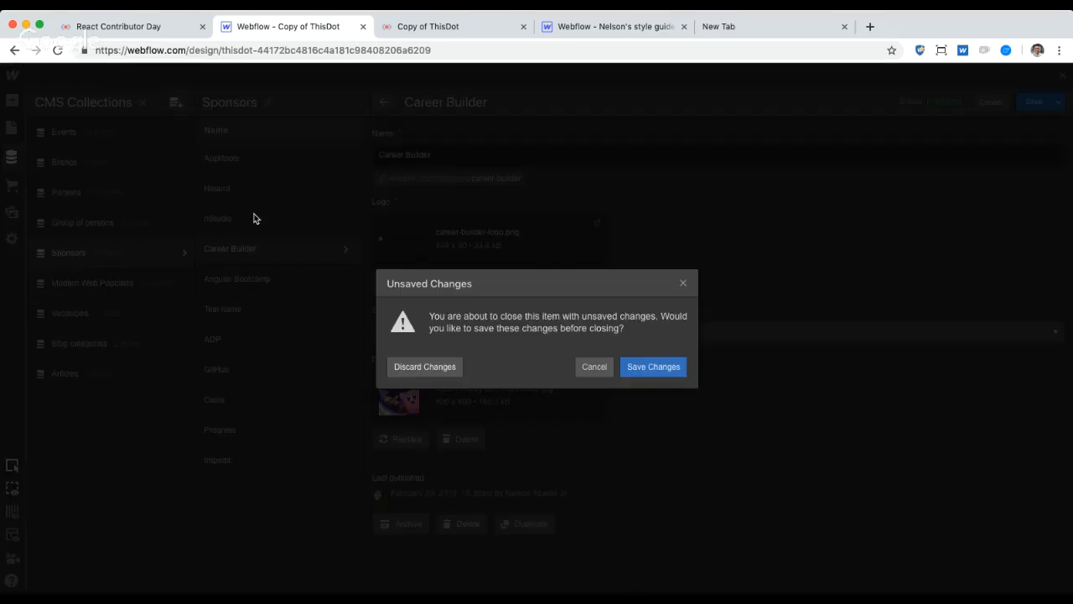
pyautogui.click(654, 367)
# Step: Look through the other sponsor items to check their photo fields, then close the CMS collections
pyautogui.click(257, 190)
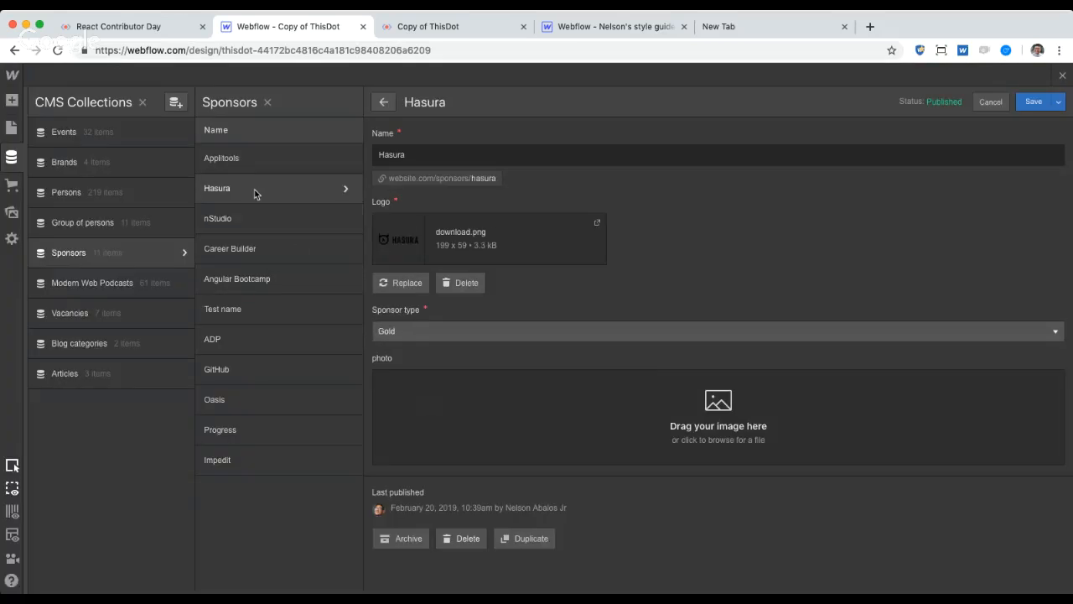
pyautogui.click(260, 164)
pyautogui.click(257, 189)
pyautogui.click(252, 214)
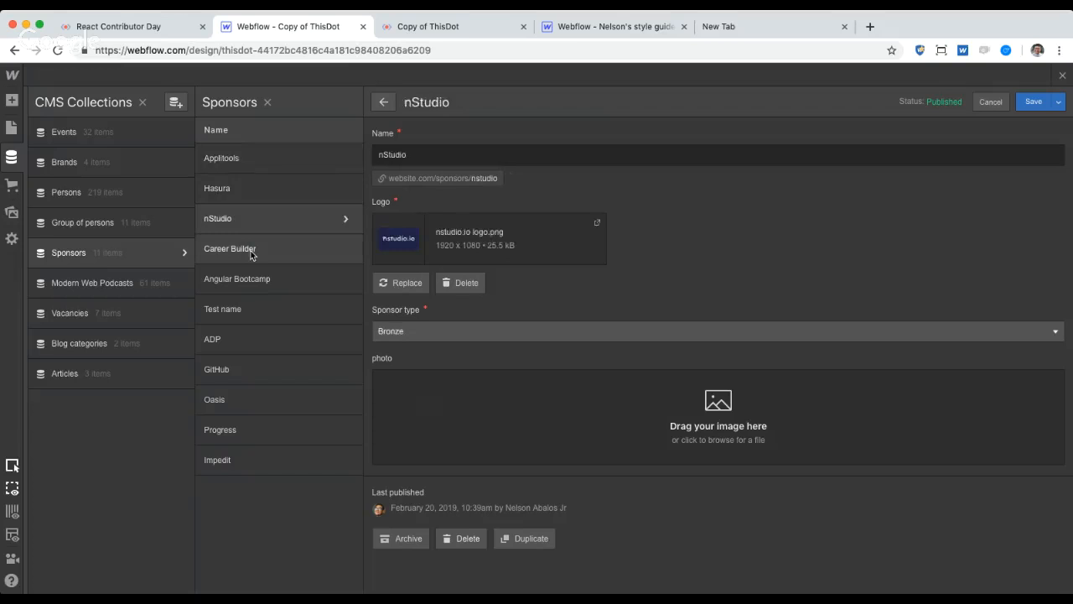
pyautogui.click(252, 250)
pyautogui.click(254, 280)
pyautogui.click(251, 309)
pyautogui.click(253, 339)
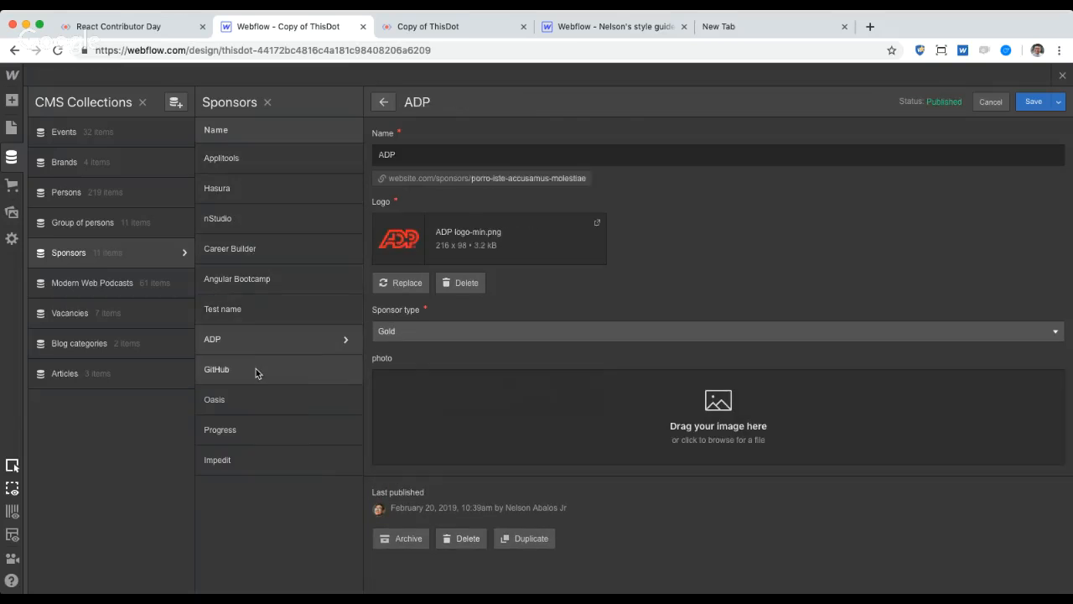
pyautogui.click(256, 368)
pyautogui.click(261, 401)
pyautogui.click(263, 430)
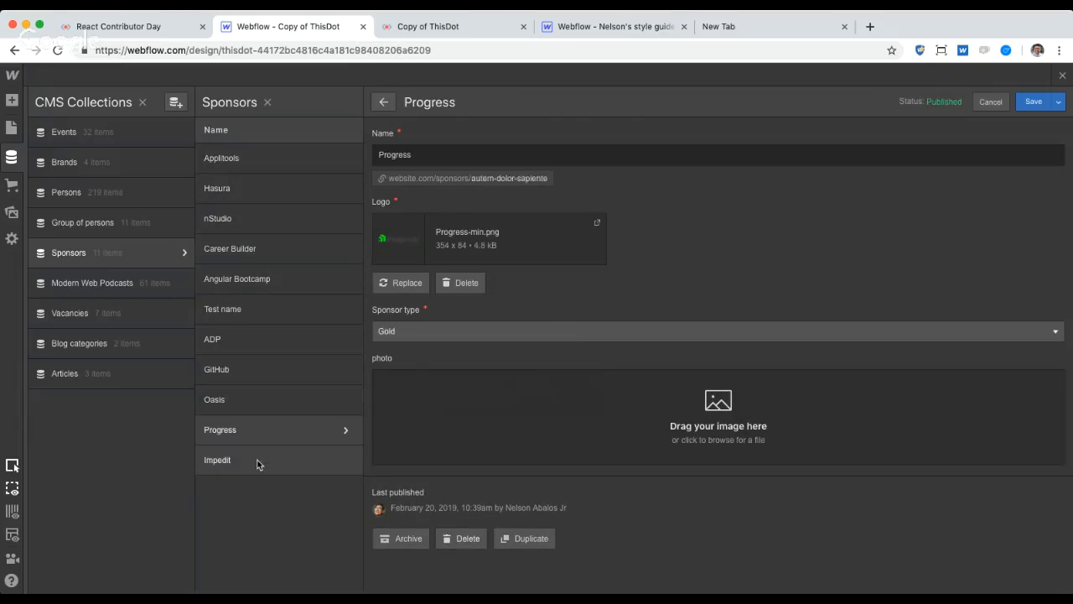
pyautogui.click(259, 460)
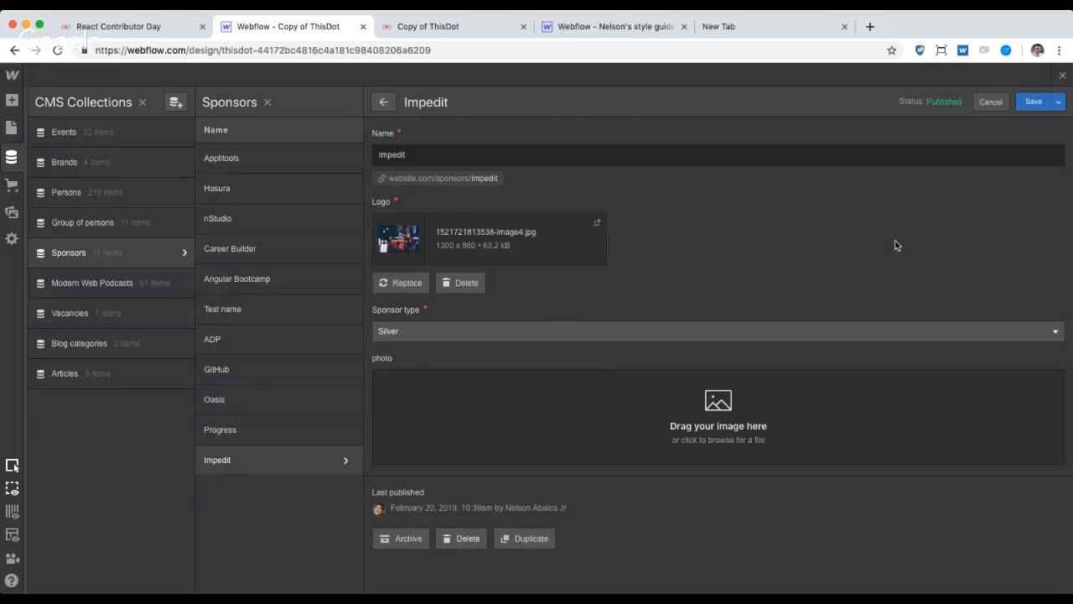
pyautogui.click(1062, 76)
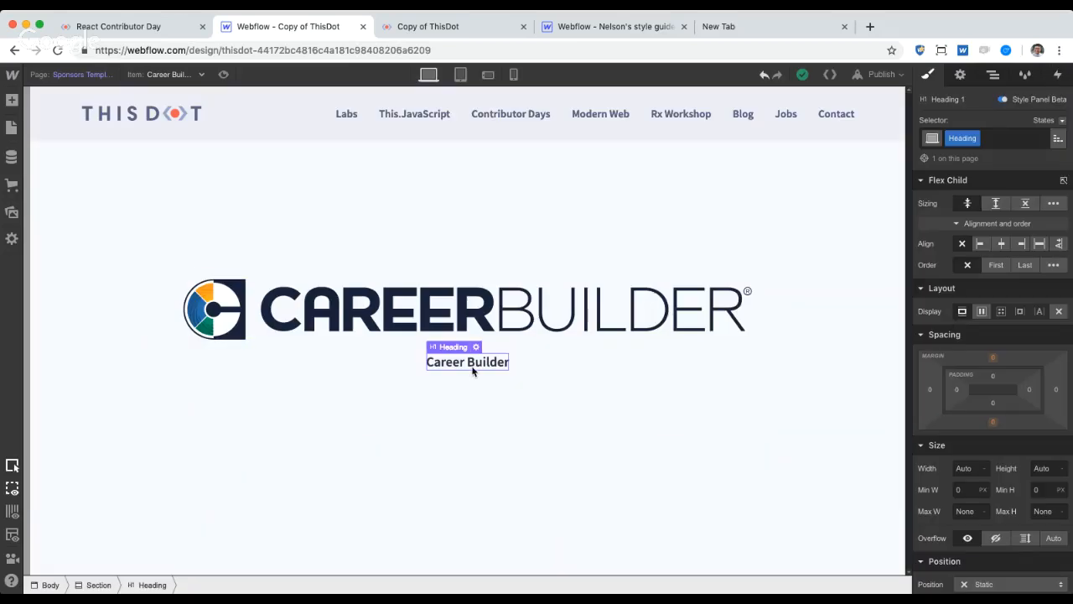
# Step: Add an Image element below the Career Builder heading and bind it to the Sponsors photo field
pyautogui.press('a')
pyautogui.scroll(-5, 92, 478)
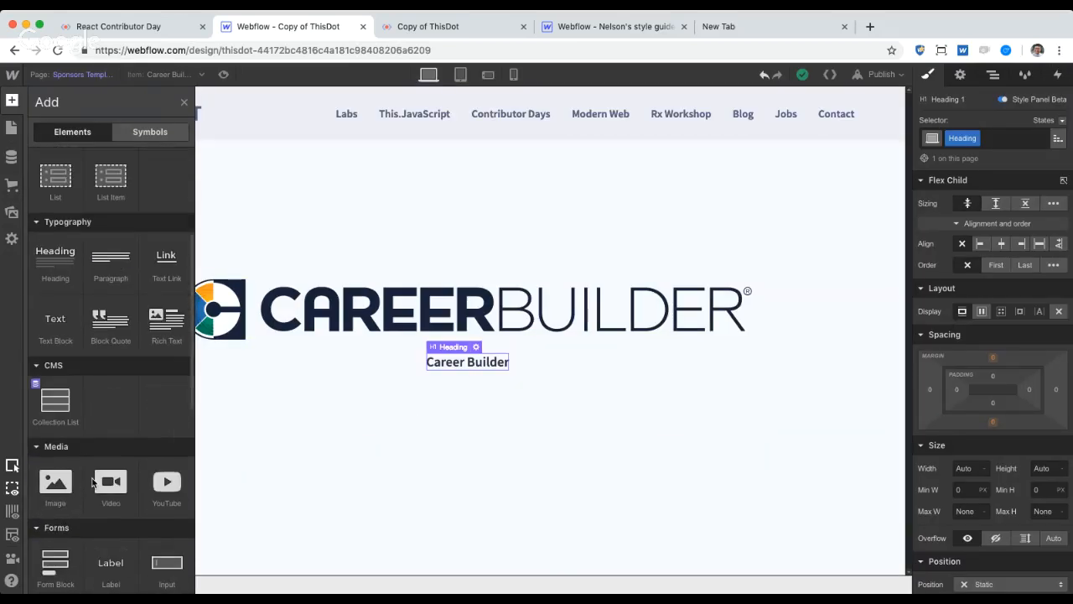
pyautogui.moveTo(56, 491); pyautogui.dragTo(498, 391)
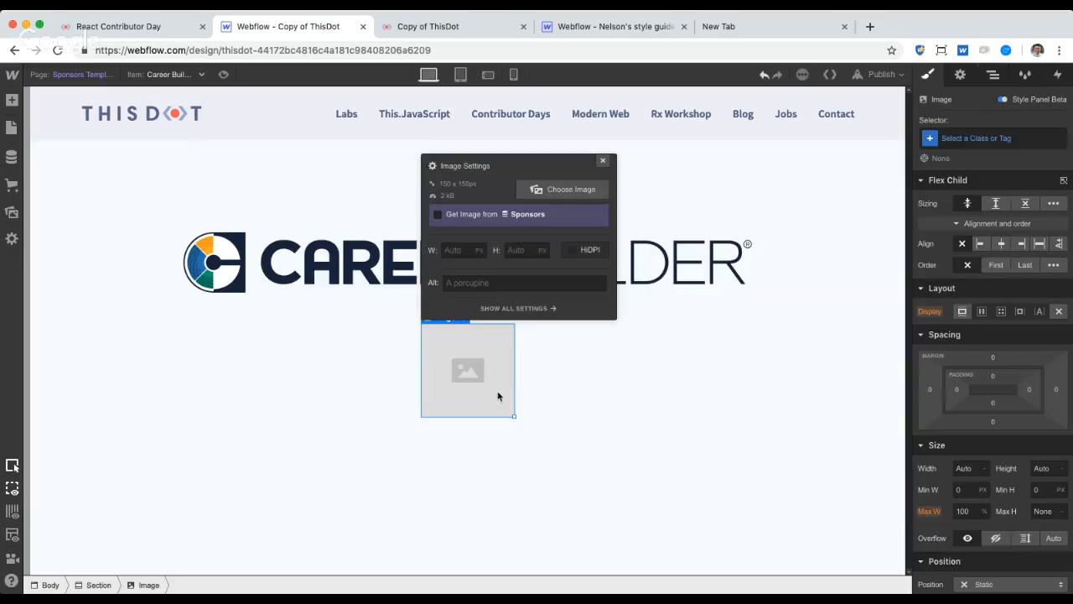
pyautogui.click(486, 223)
pyautogui.click(468, 270)
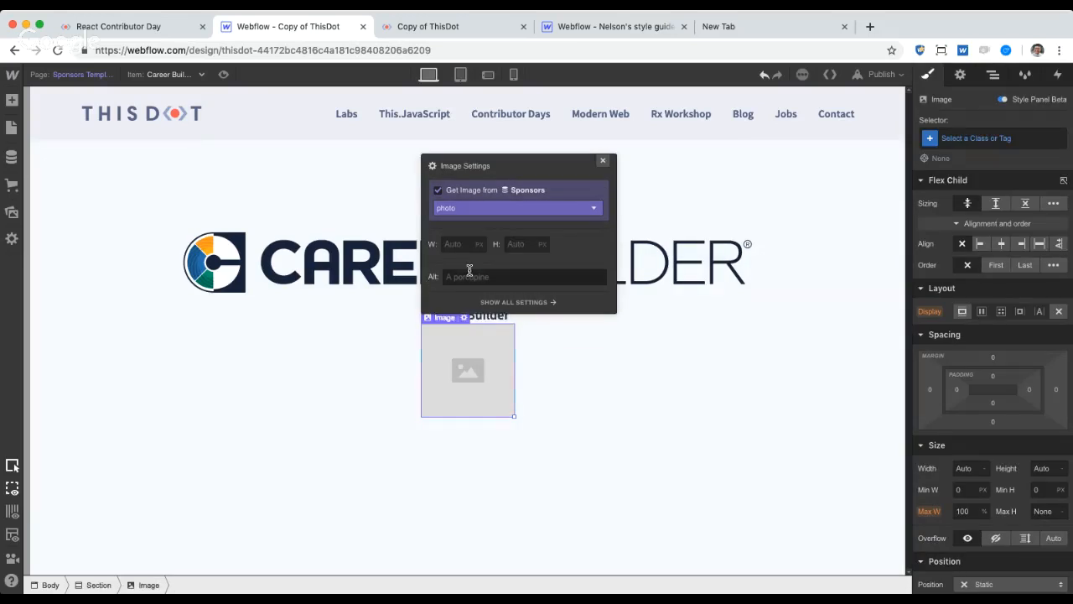
pyautogui.click(604, 162)
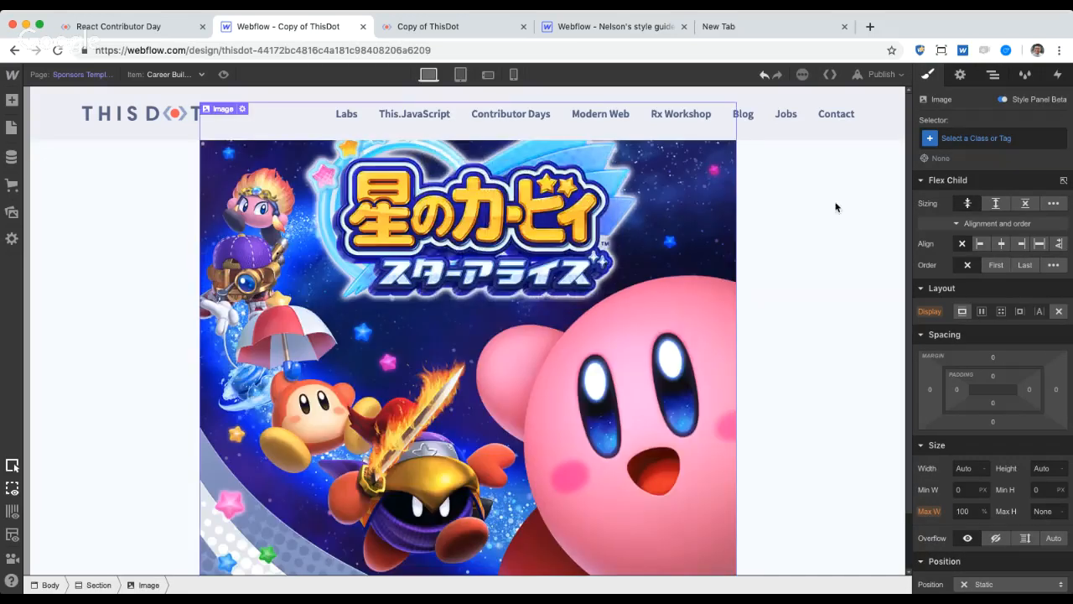
# Step: Set the photo's maximum width to 25% and its upper margin to 25
pyautogui.click(962, 511)
pyautogui.write('25')
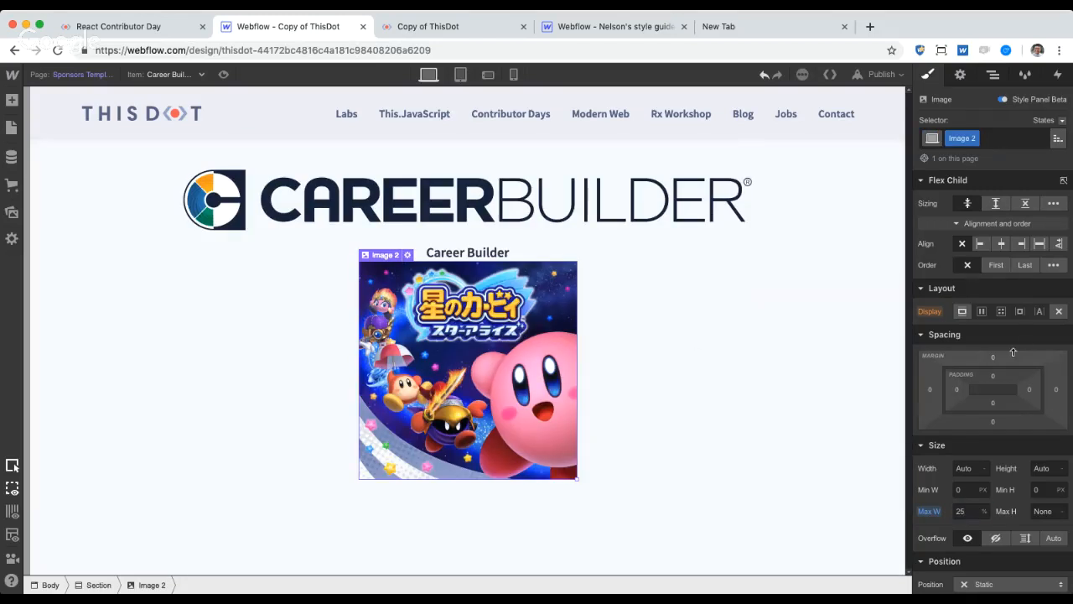
pyautogui.moveTo(1001, 357); pyautogui.dragTo(999, 332)
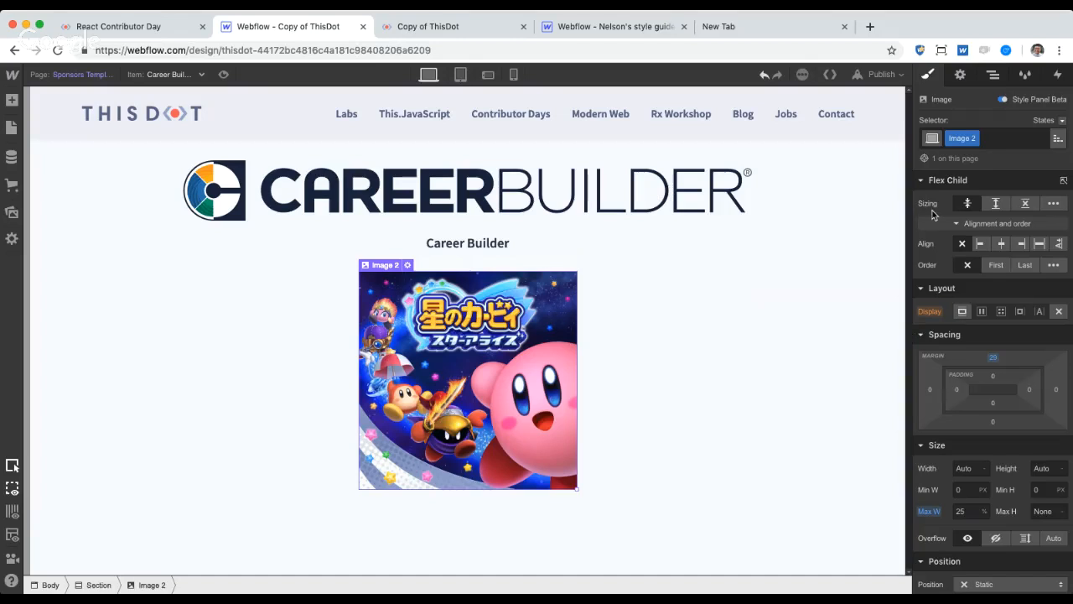
# Step: Add a conditional visibility rule so the photo element is visible only when photo Is Set
pyautogui.click(960, 76)
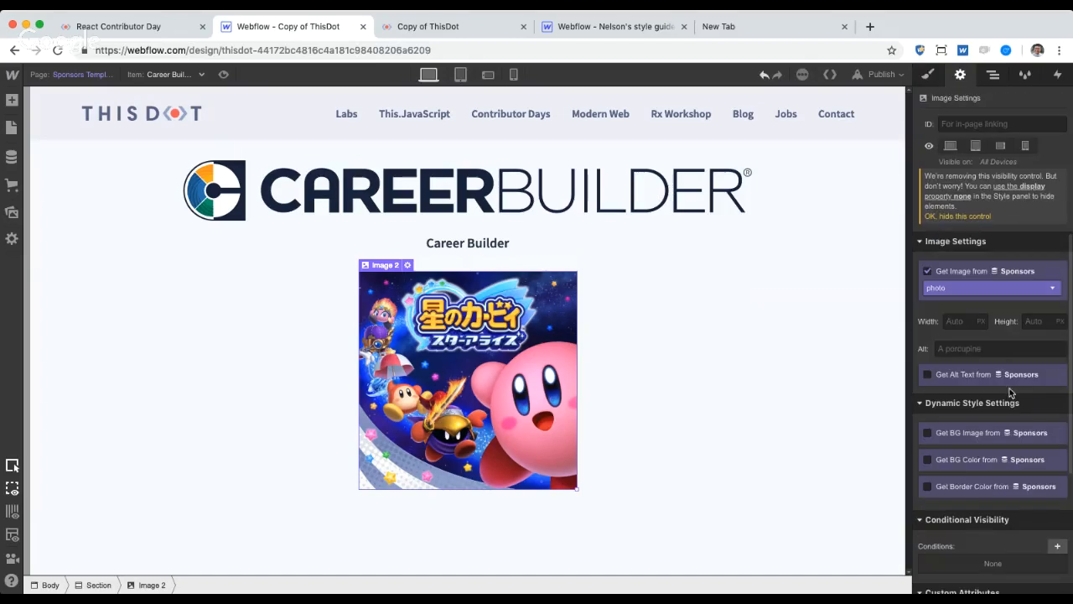
pyautogui.scroll(-3, 994, 412)
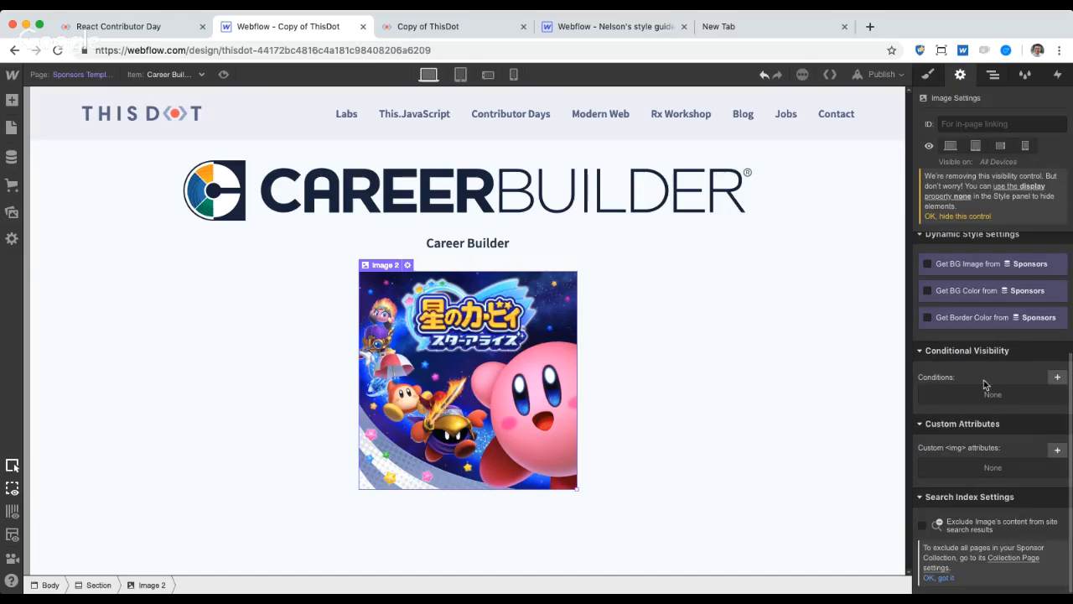
pyautogui.click(1057, 377)
pyautogui.click(1042, 444)
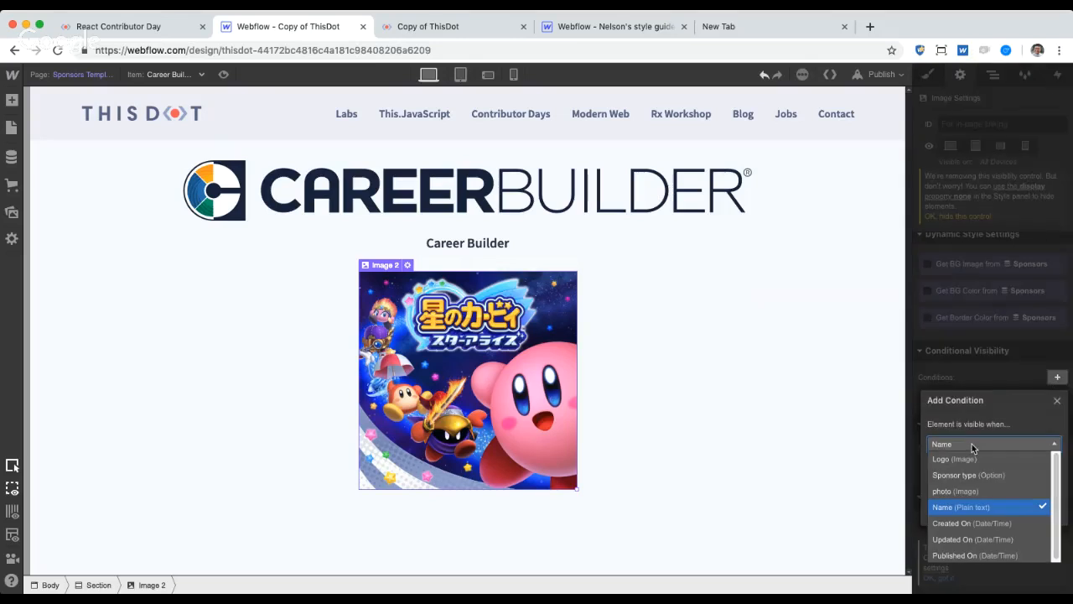
pyautogui.click(969, 491)
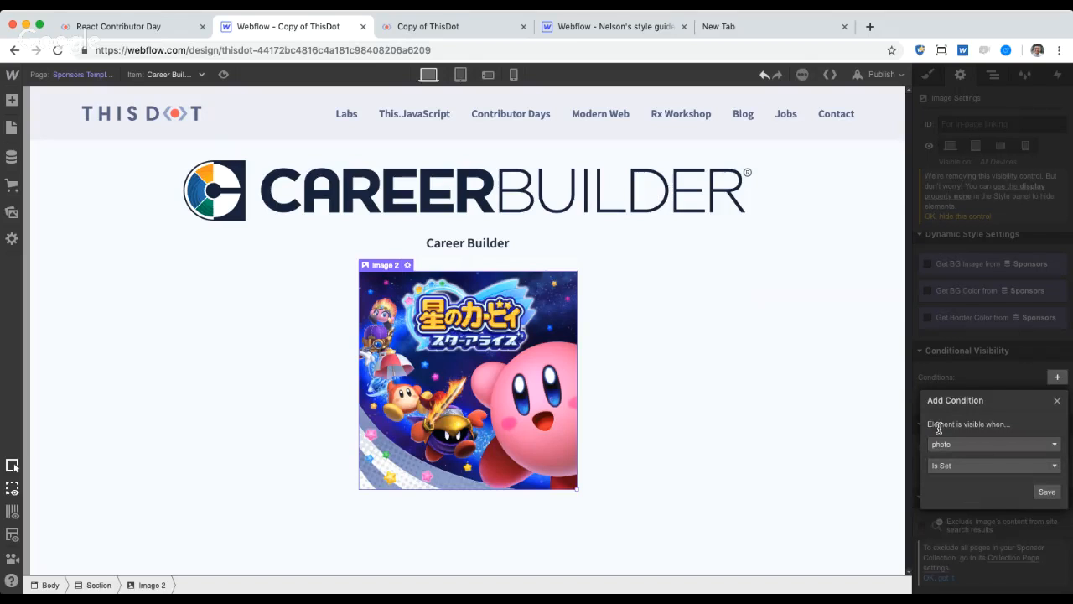
pyautogui.click(1047, 492)
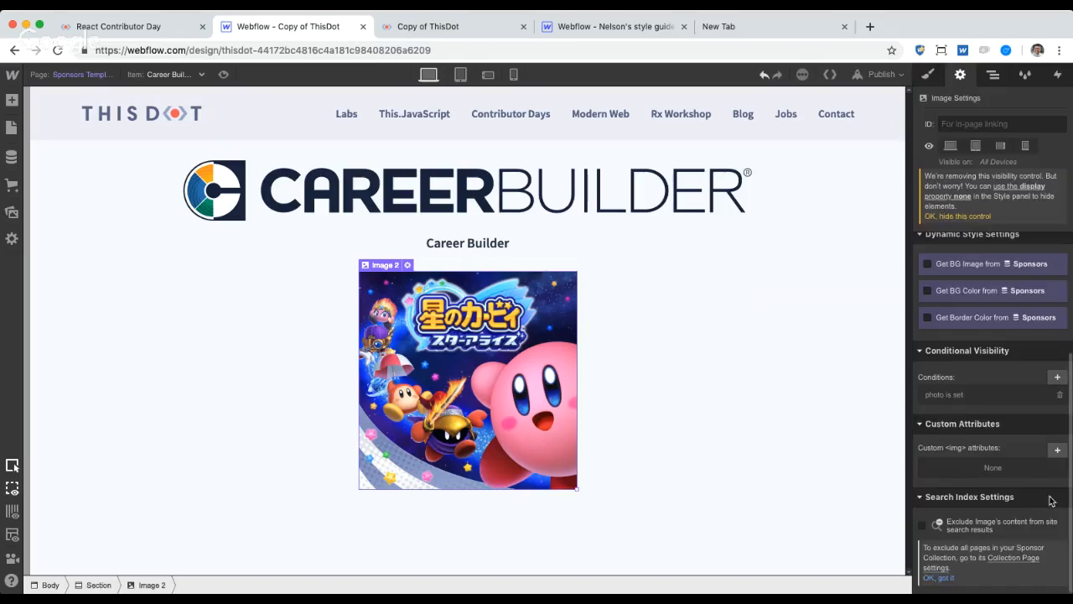
# Step: Switch the template preview to the Impedit sponsor and select its name heading to check the page without a photo
pyautogui.click(168, 73)
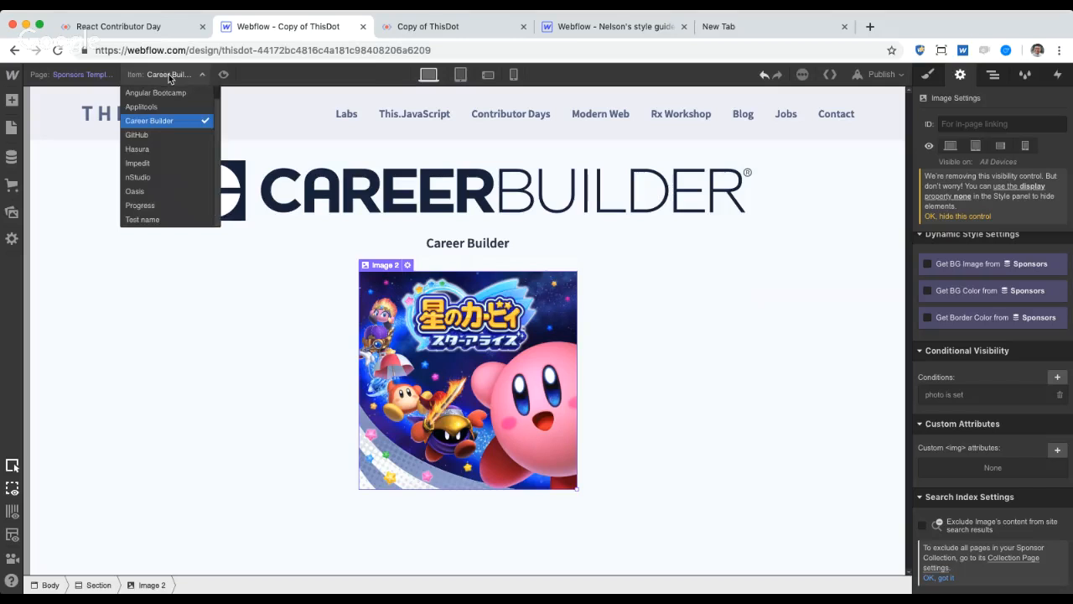
pyautogui.click(164, 168)
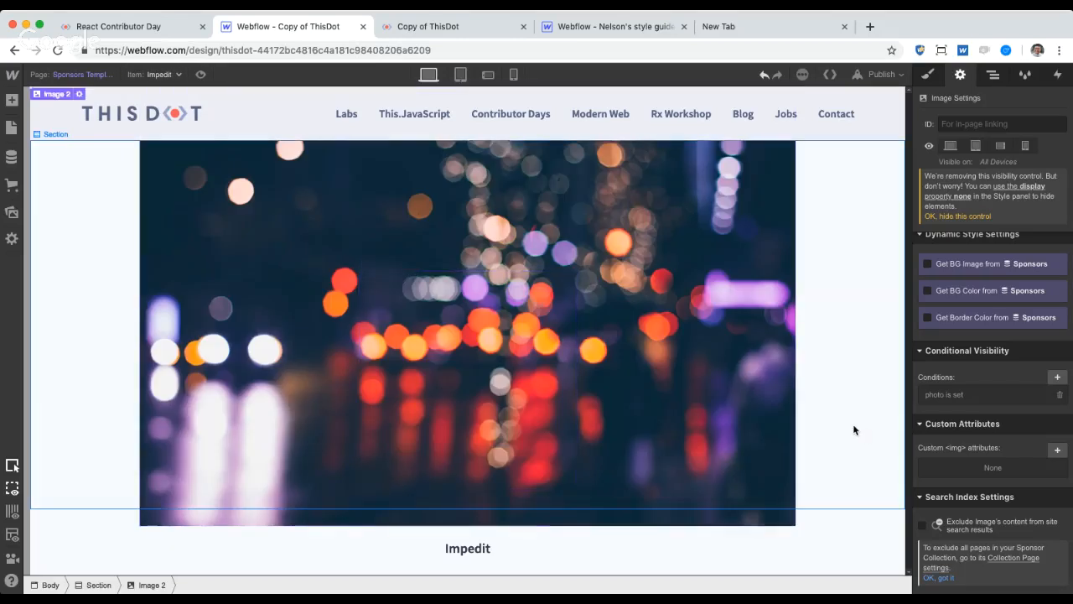
pyautogui.click(467, 549)
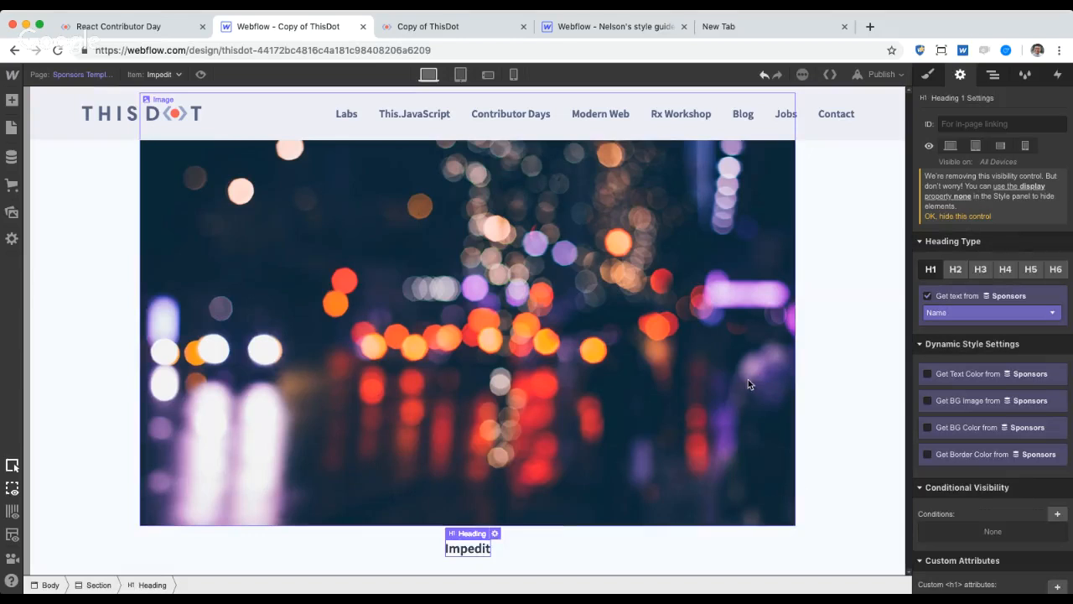
# Step: Preview the sponsor template with the Test name item and then with Career Builder to compare pages without and with a photo
pyautogui.click(169, 74)
pyautogui.click(159, 219)
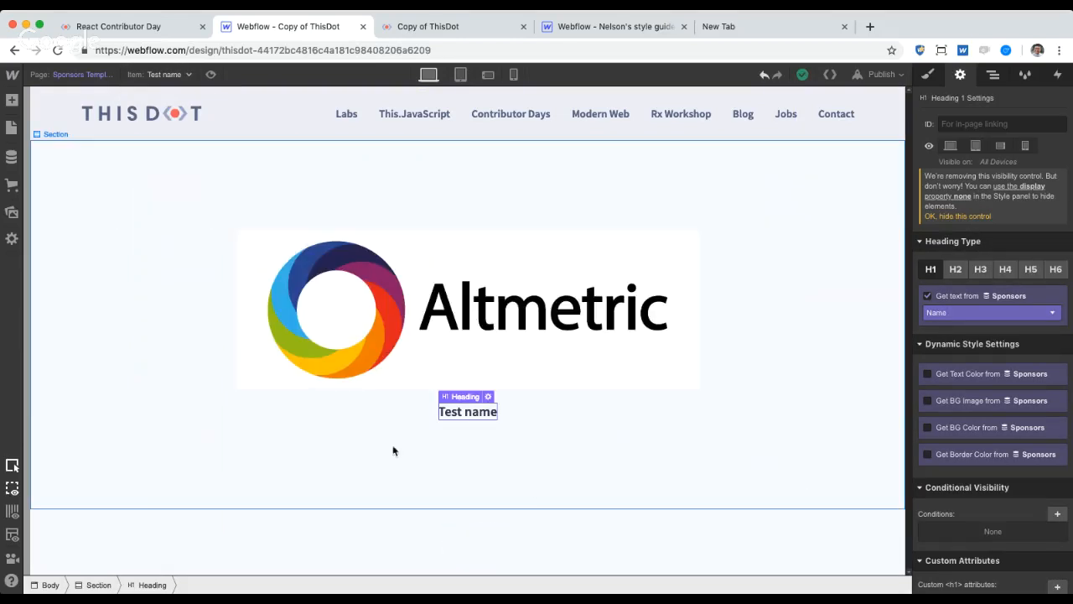
pyautogui.click(166, 74)
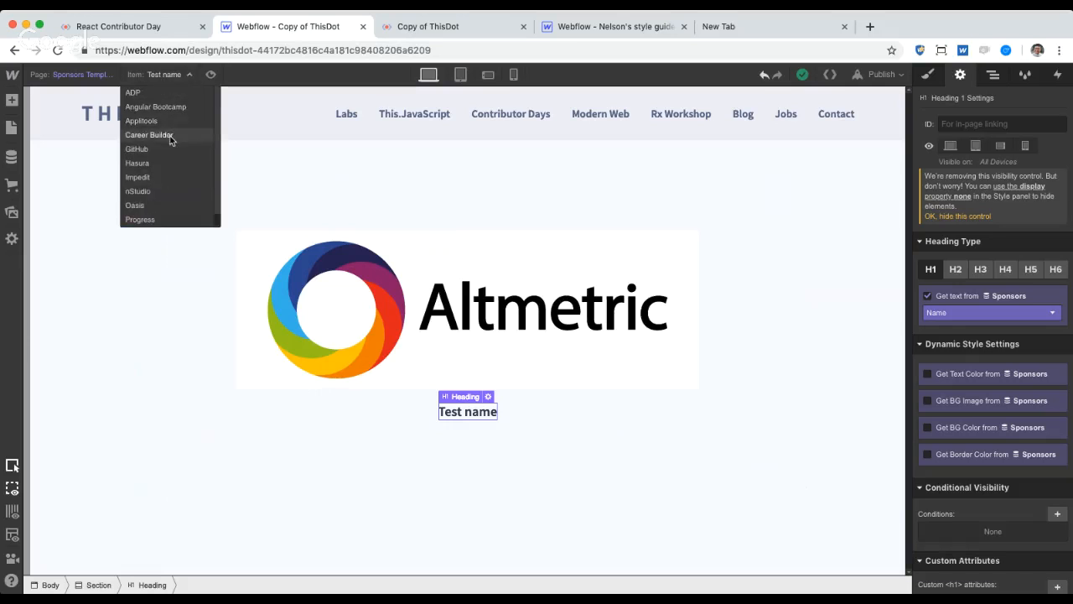
pyautogui.click(170, 136)
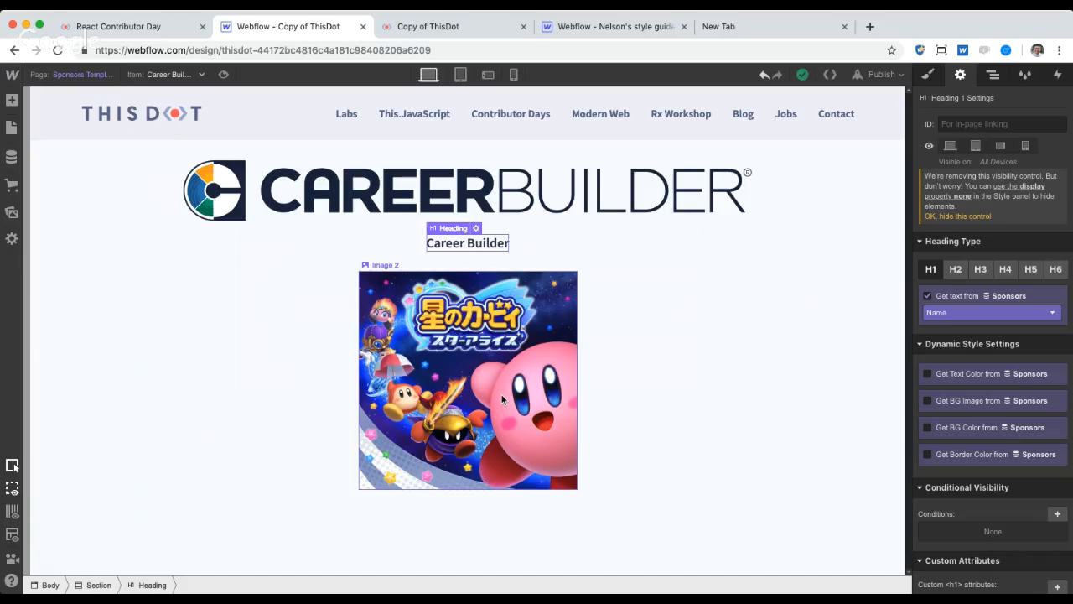
pyautogui.press('super+Tab')
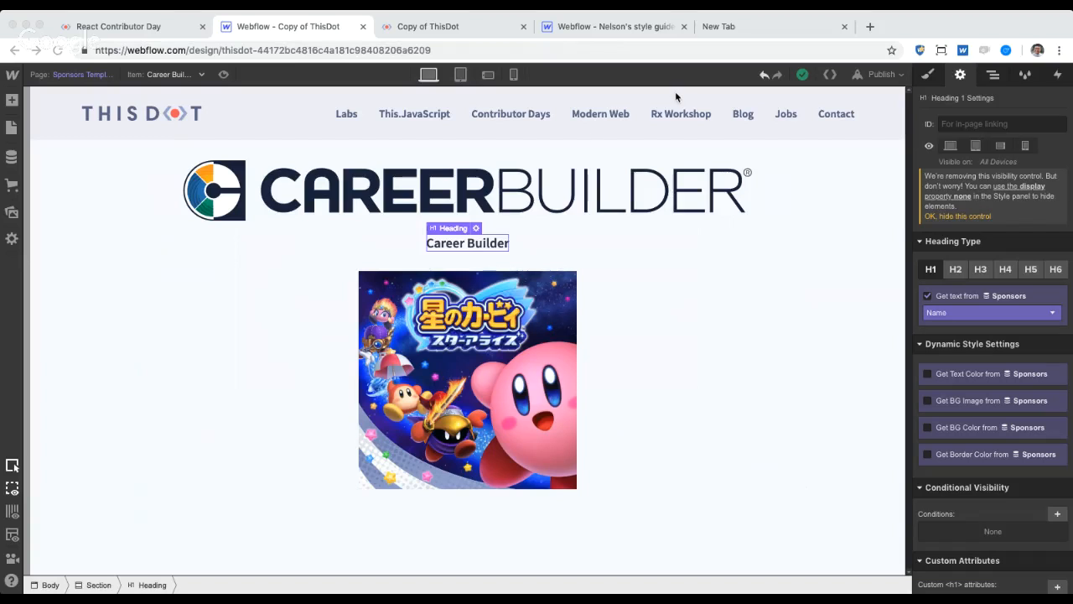
# Step: Add a Switch field labelled "Should I show the logo" to the Sponsors collection and save the collection
pyautogui.click(12, 161)
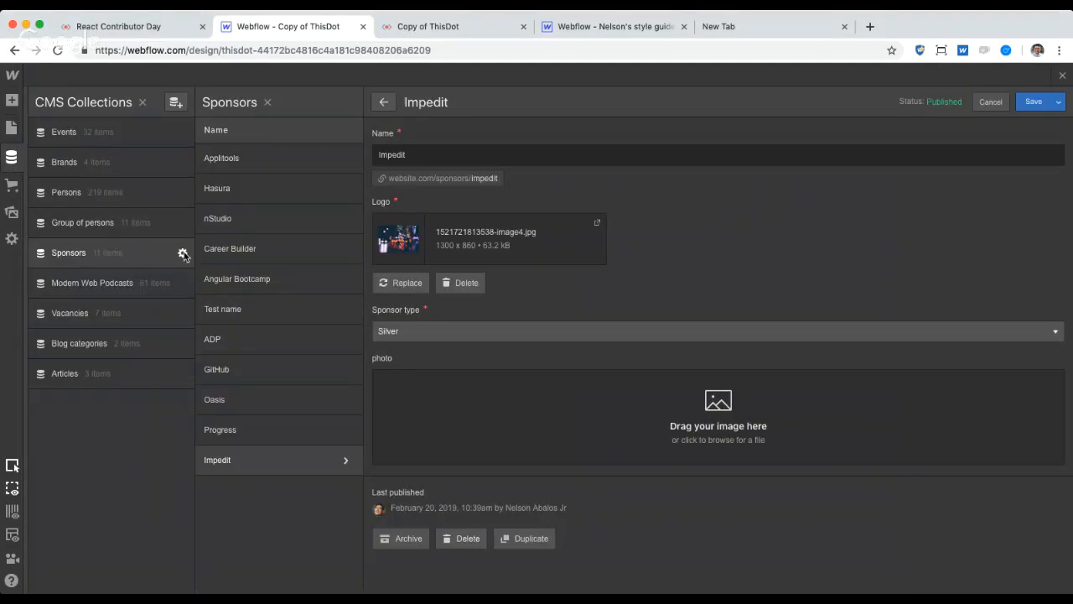
pyautogui.click(183, 255)
pyautogui.click(243, 499)
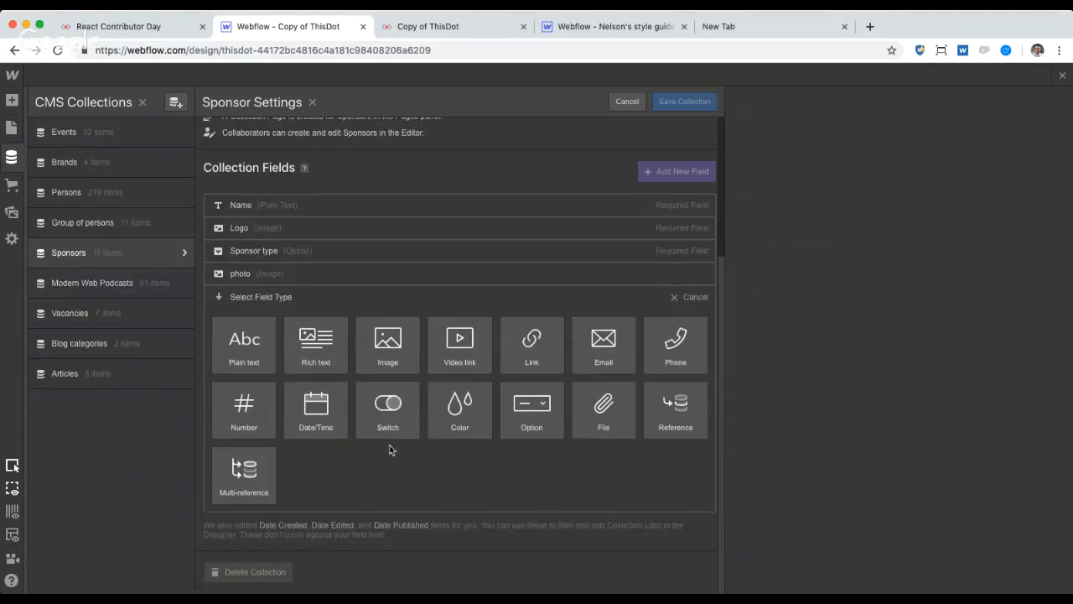
pyautogui.click(383, 429)
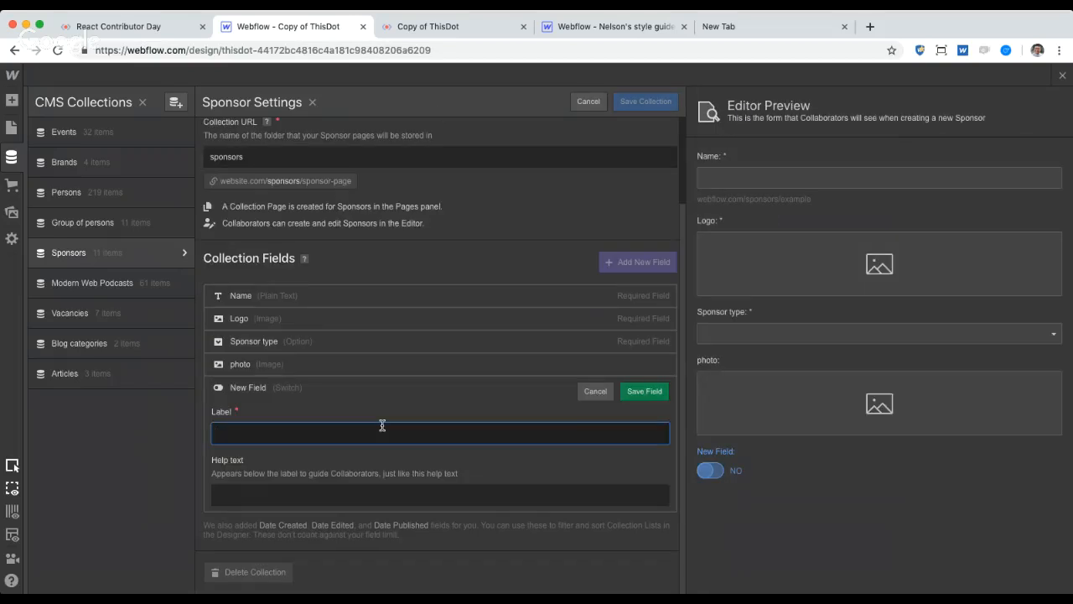
pyautogui.write('Should I show the logo')
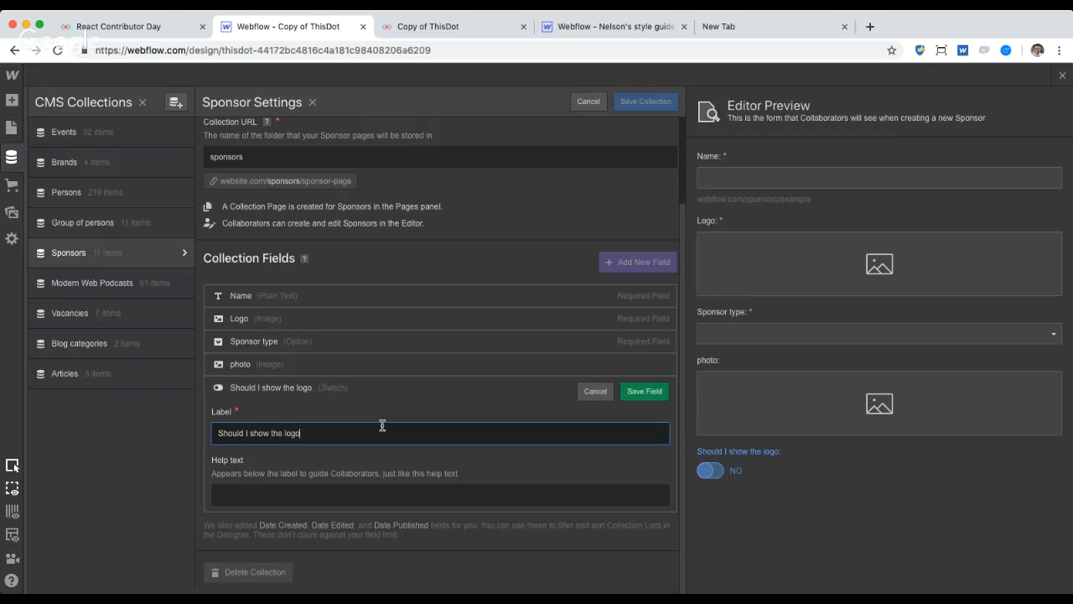
pyautogui.press('Return')
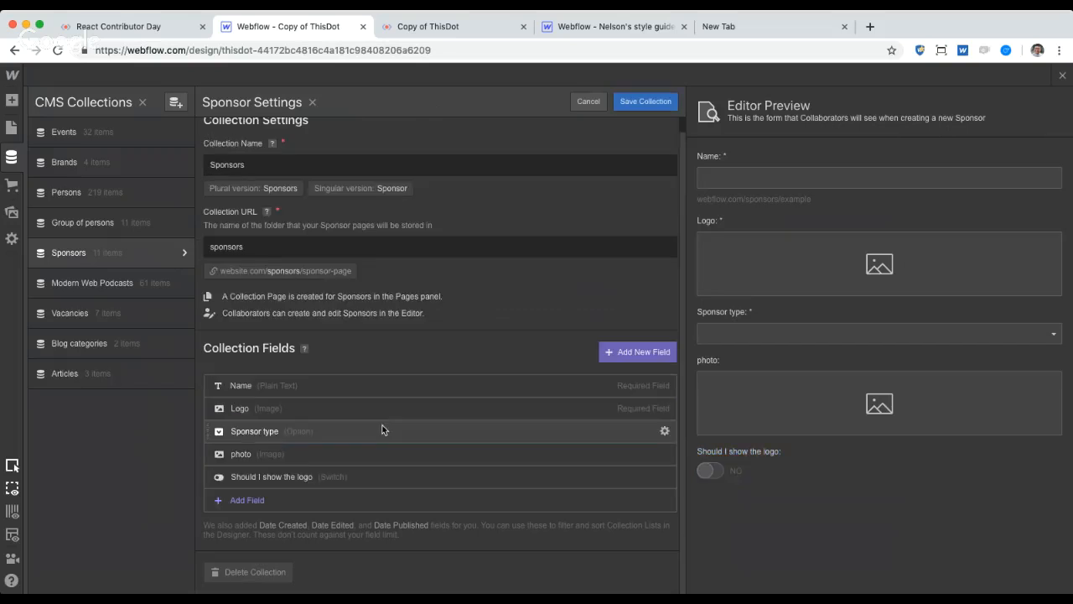
pyautogui.click(643, 102)
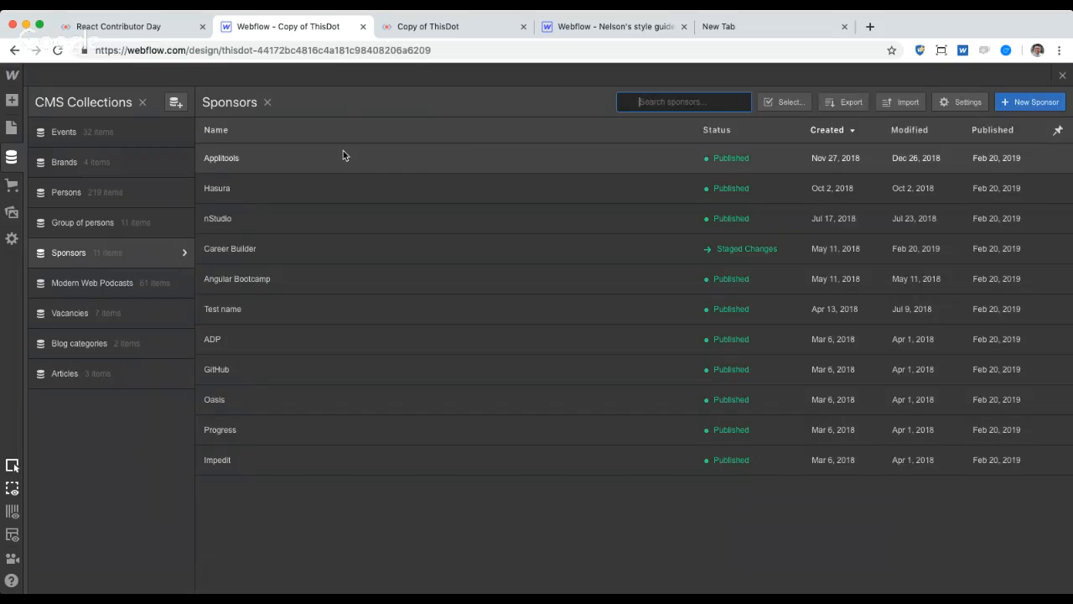
# Step: Turn on "Should I show the logo" for the Career Builder sponsor and save the item
pyautogui.click(306, 218)
pyautogui.scroll(-1, 503, 470)
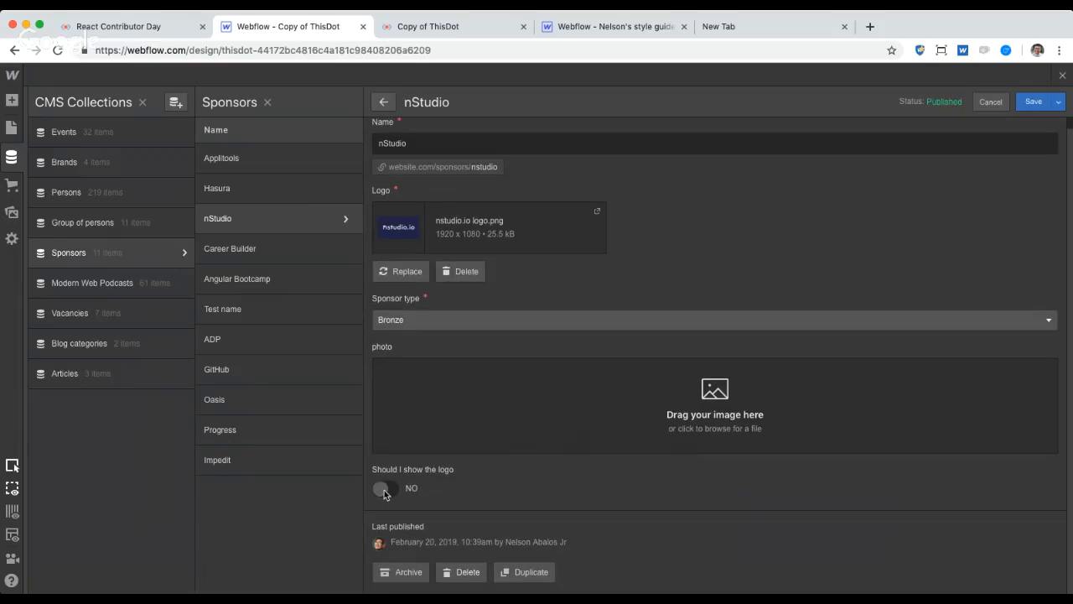
pyautogui.click(247, 308)
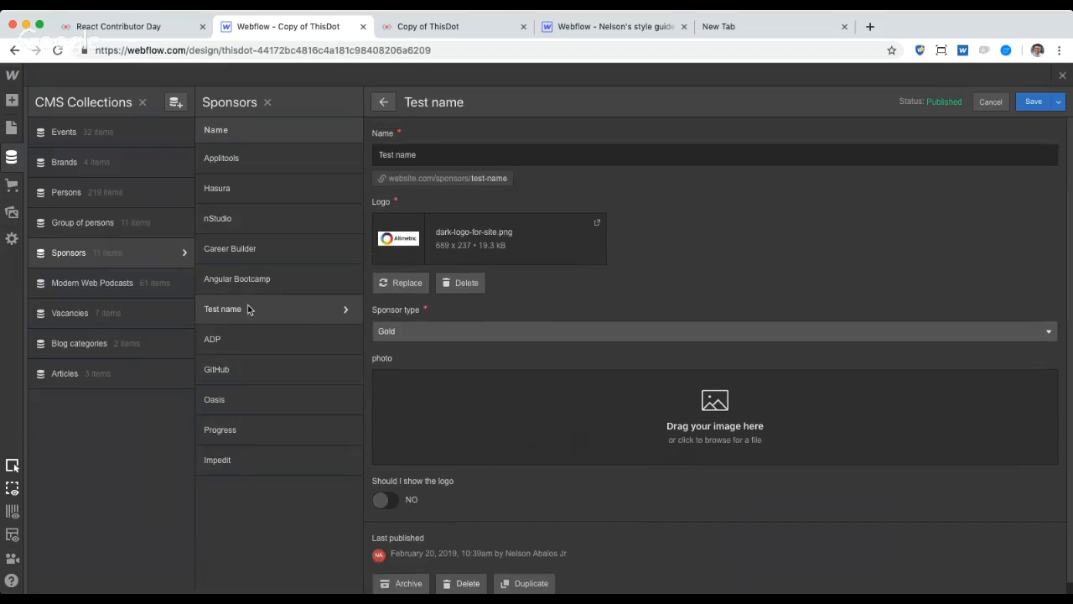
pyautogui.click(262, 250)
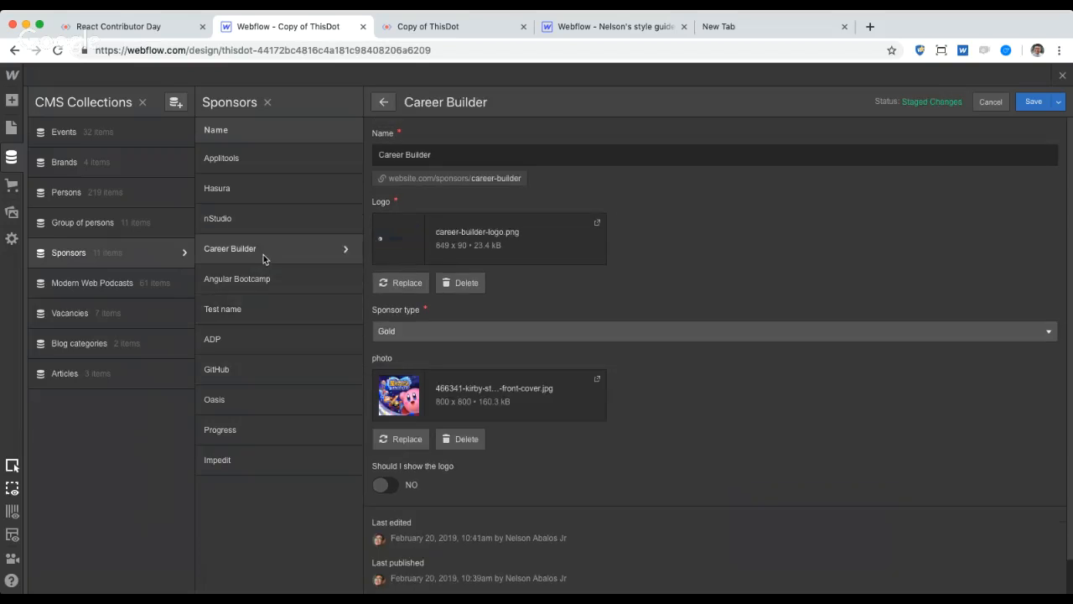
pyautogui.click(382, 486)
pyautogui.click(1034, 101)
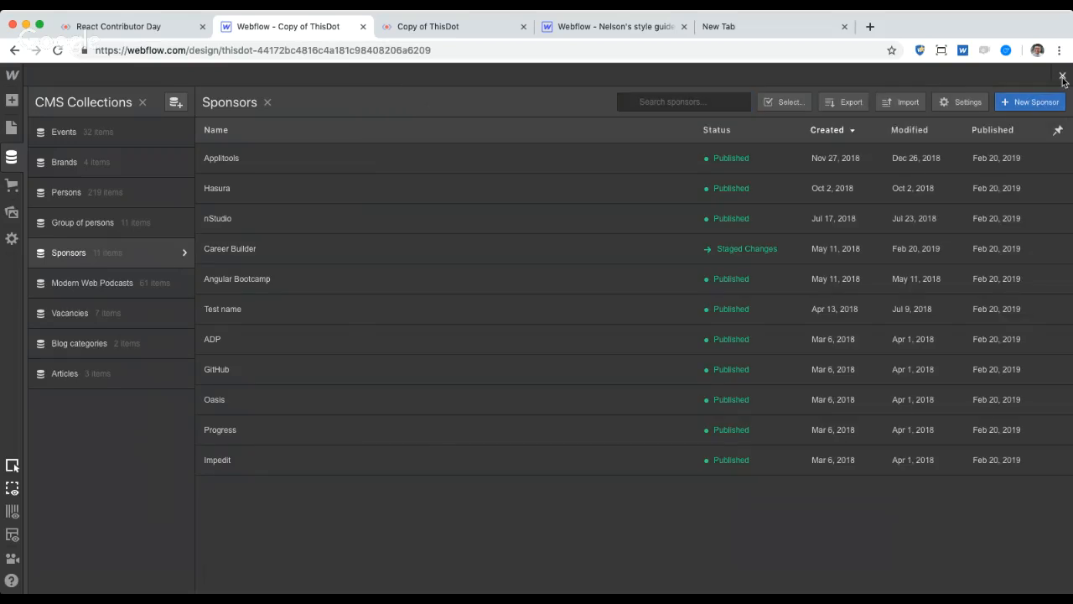
# Step: Add a conditional visibility rule to the template's logo image so it is visible when "Should I show the logo" is On
pyautogui.click(1062, 76)
pyautogui.click(506, 197)
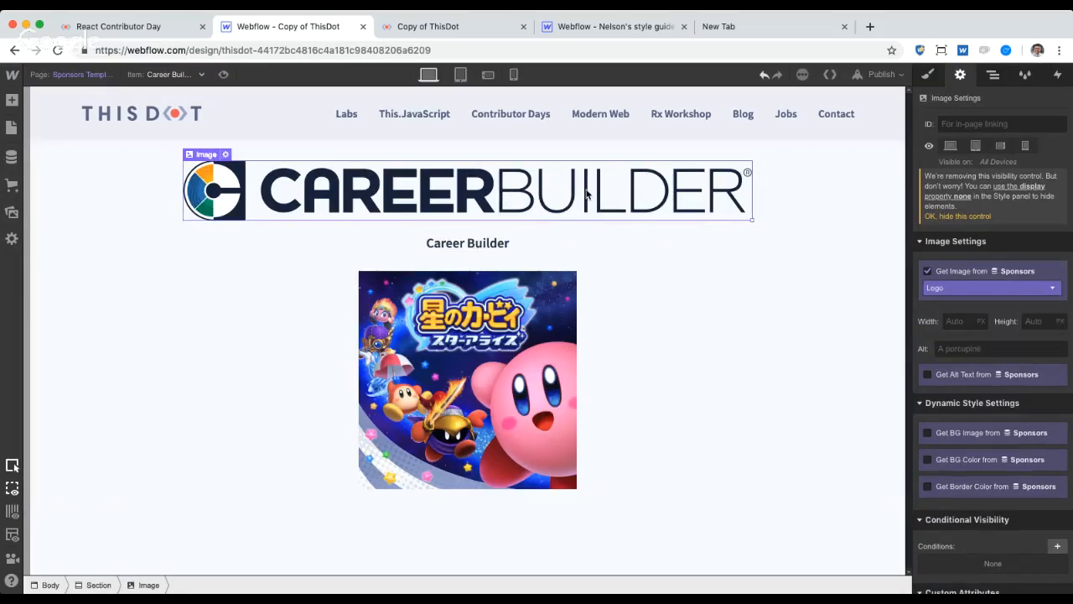
pyautogui.scroll(-2, 1048, 470)
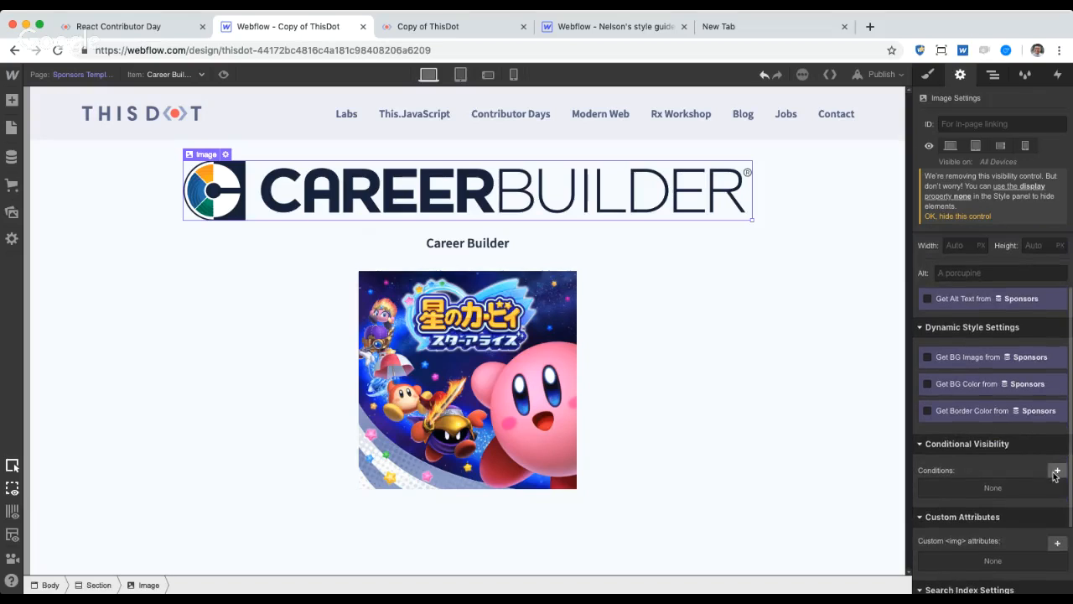
pyautogui.click(1055, 474)
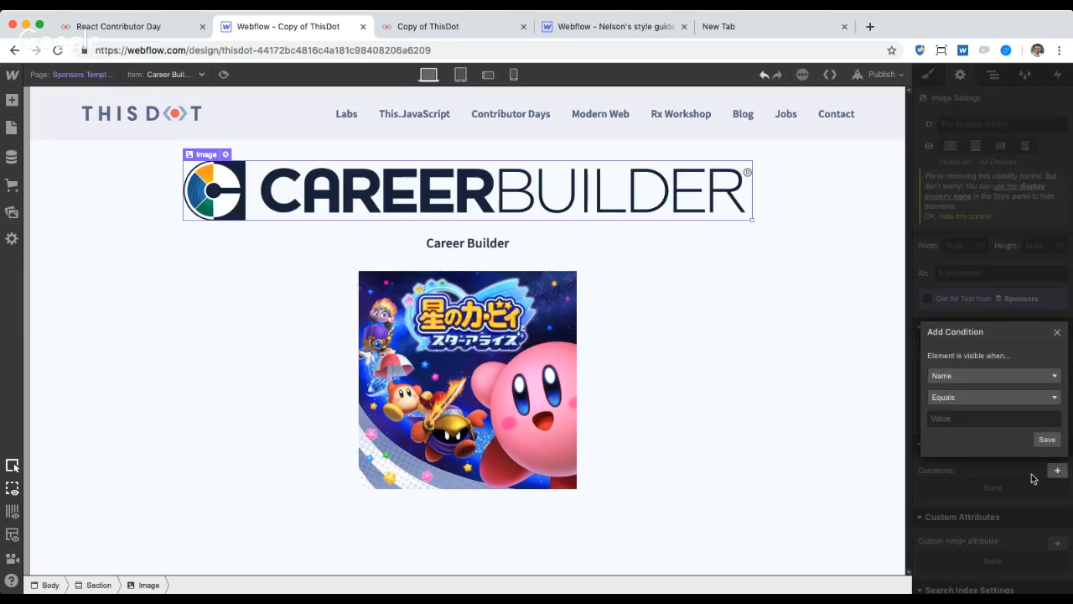
pyautogui.click(983, 377)
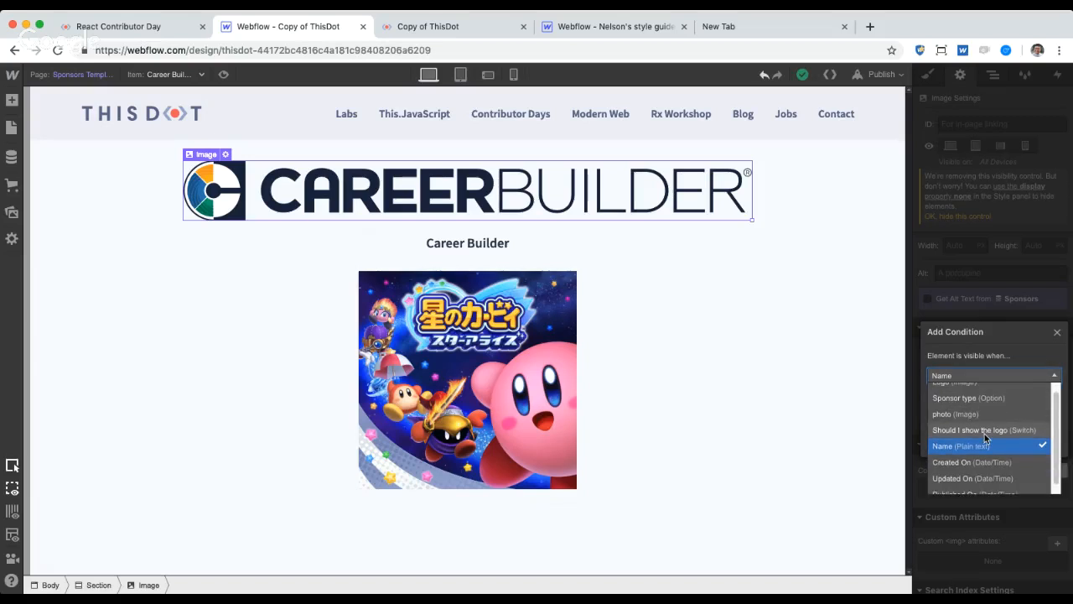
pyautogui.click(984, 436)
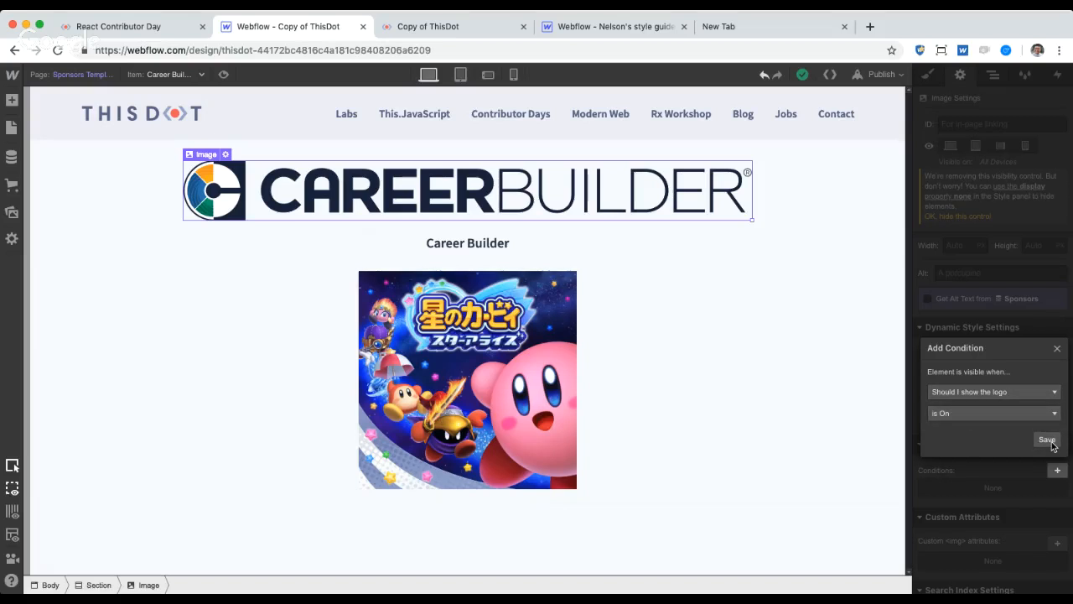
pyautogui.click(1047, 441)
pyautogui.click(712, 277)
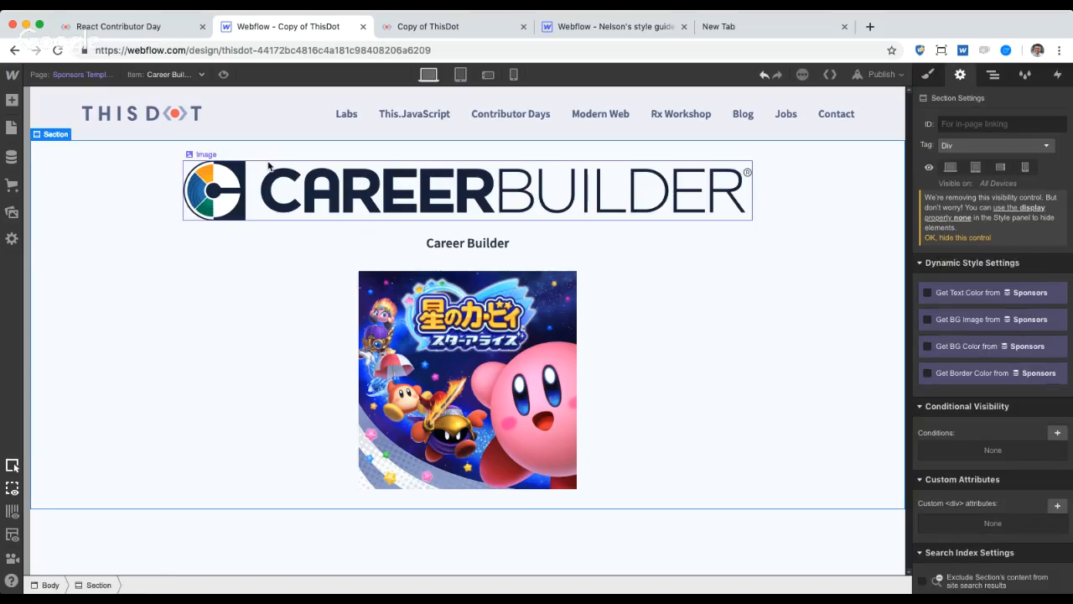
# Step: Preview the template with the nStudio, Oasis and Career Builder sponsors to check the logo's conditional visibility
pyautogui.click(172, 75)
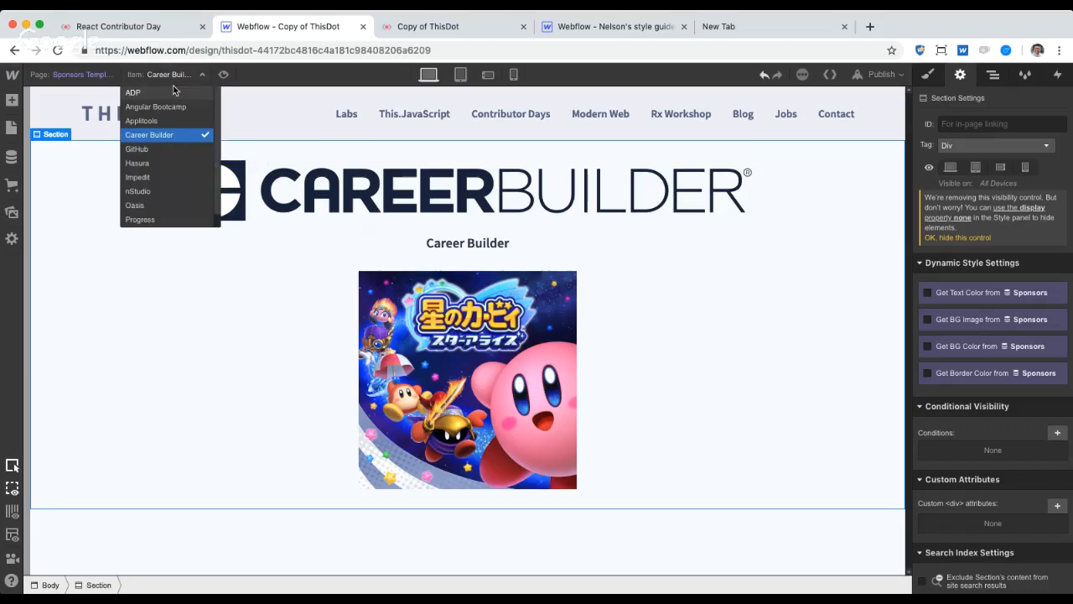
pyautogui.click(157, 190)
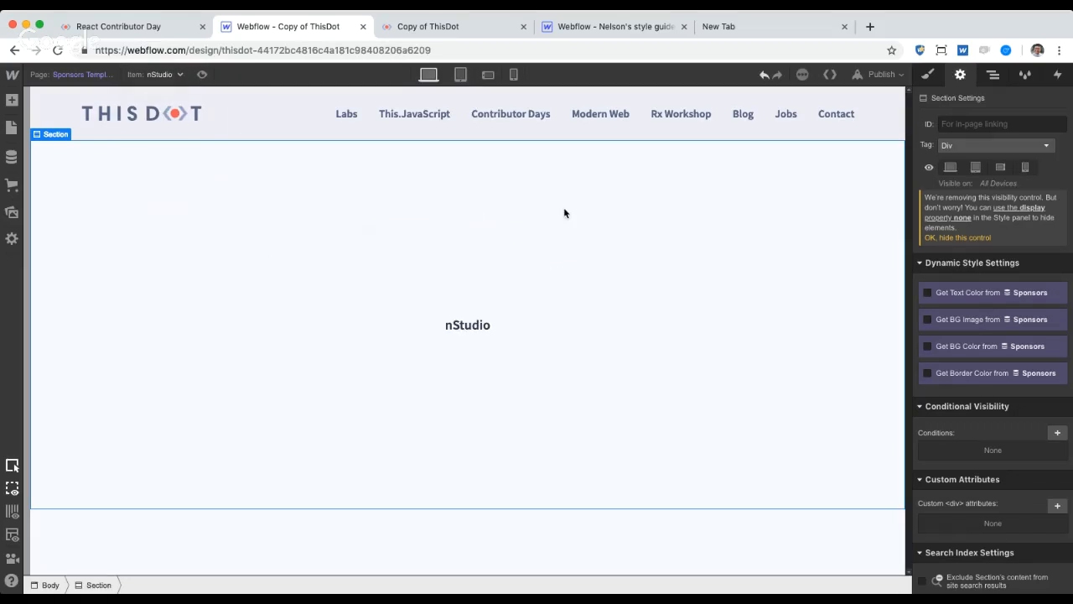
pyautogui.click(163, 75)
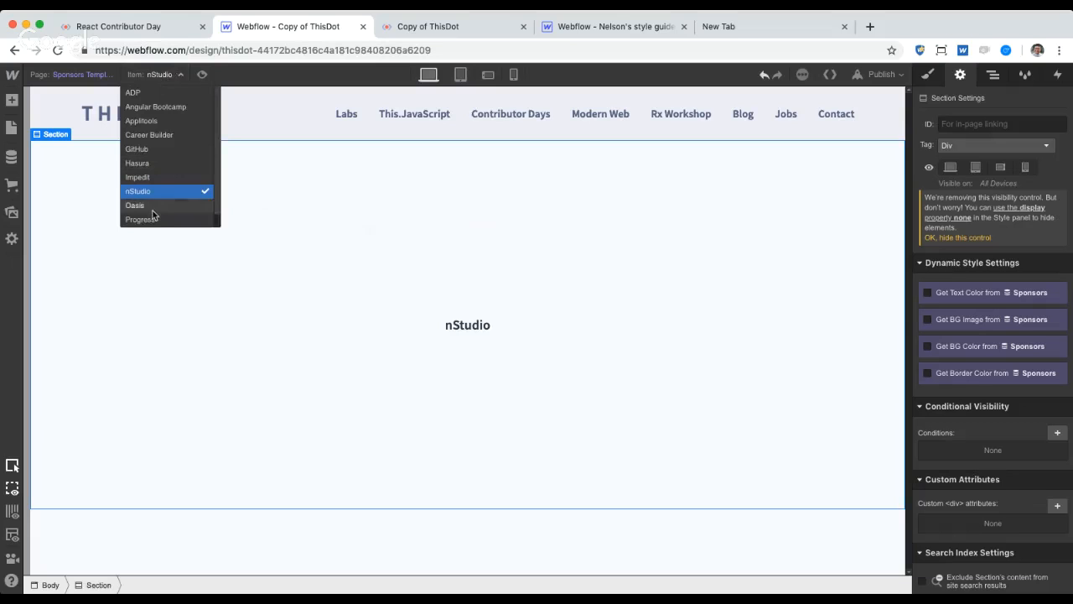
pyautogui.click(158, 206)
pyautogui.click(163, 75)
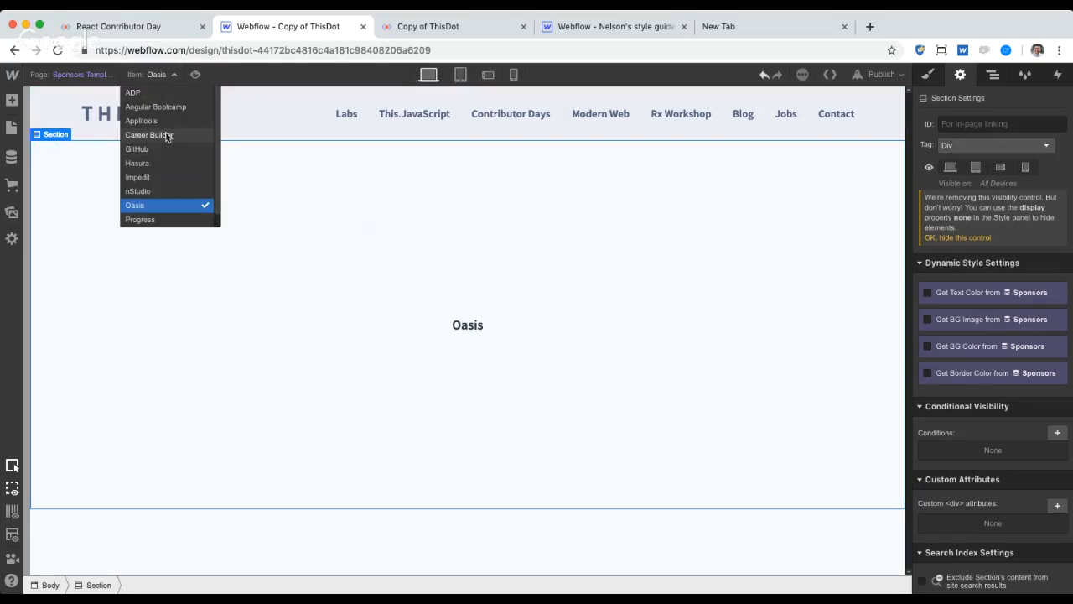
pyautogui.click(167, 136)
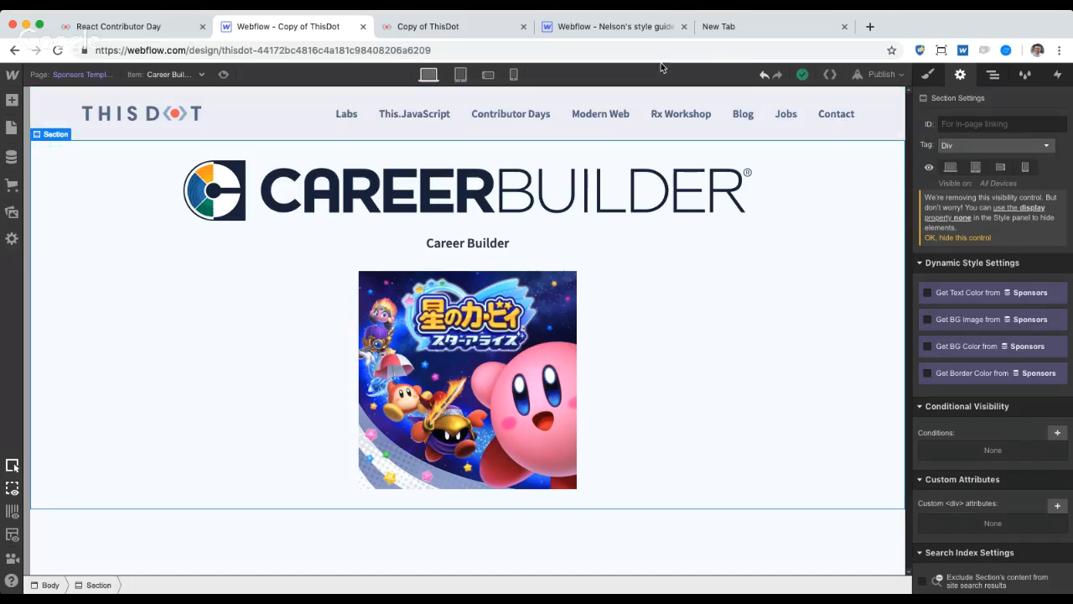
# Step: Leave the style guide project for the dashboard and open the Showcase of popular websites
pyautogui.click(611, 29)
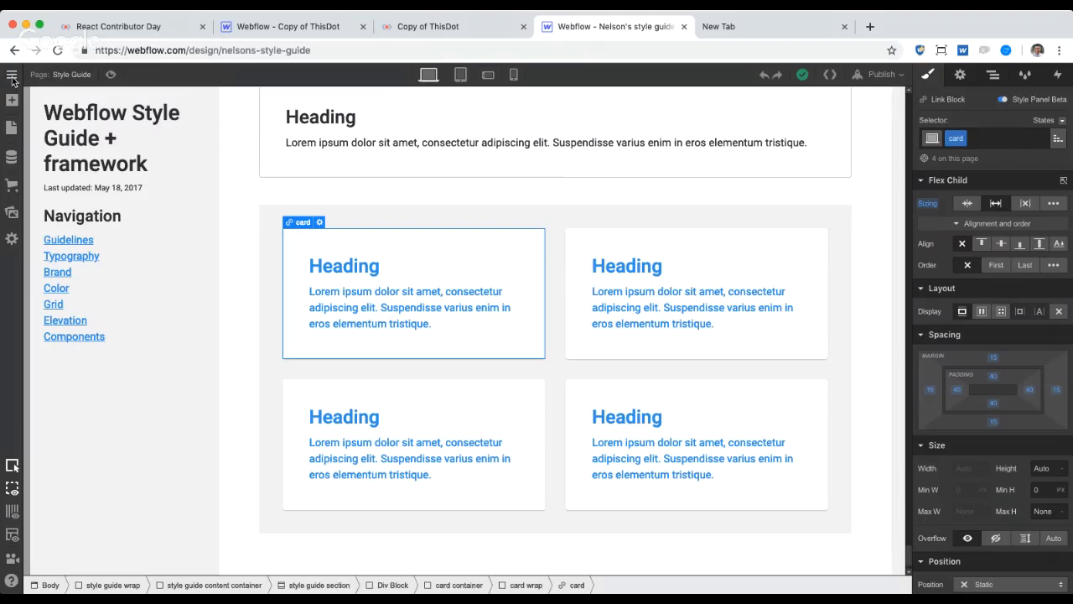
pyautogui.click(12, 78)
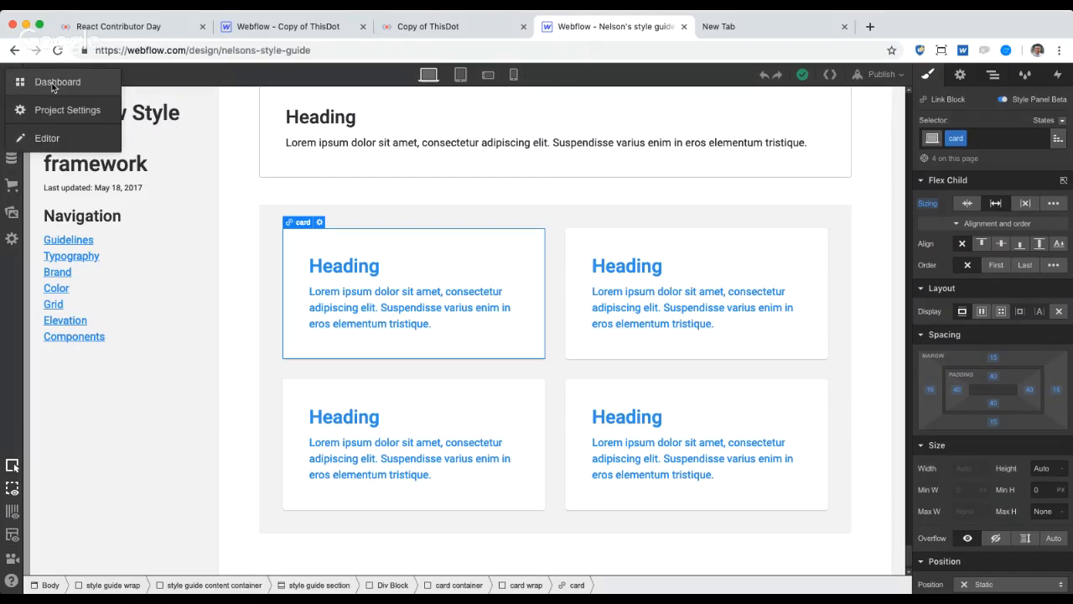
pyautogui.click(52, 85)
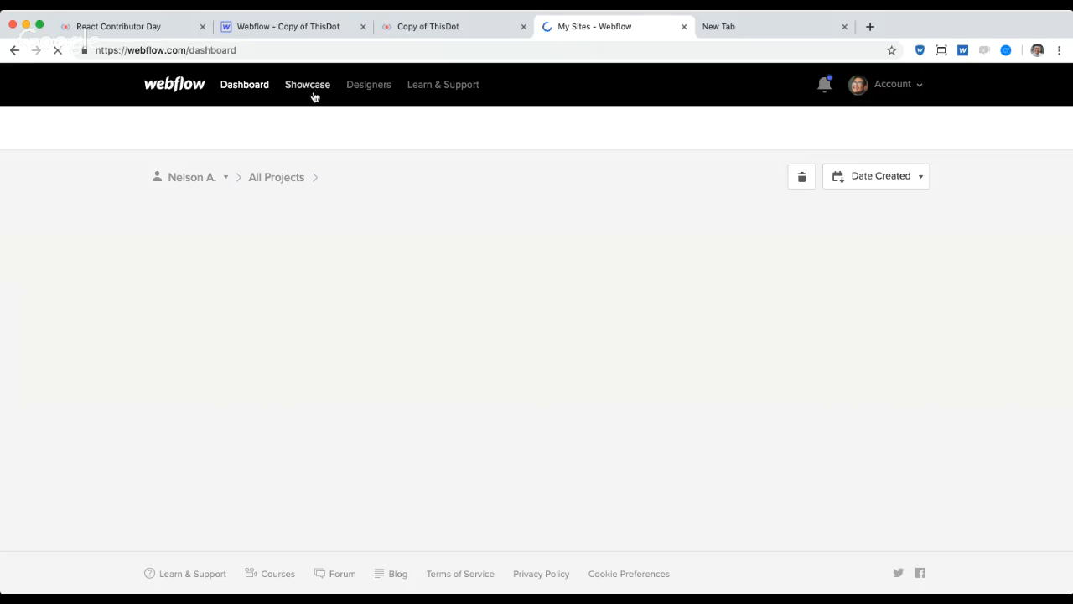
pyautogui.click(310, 88)
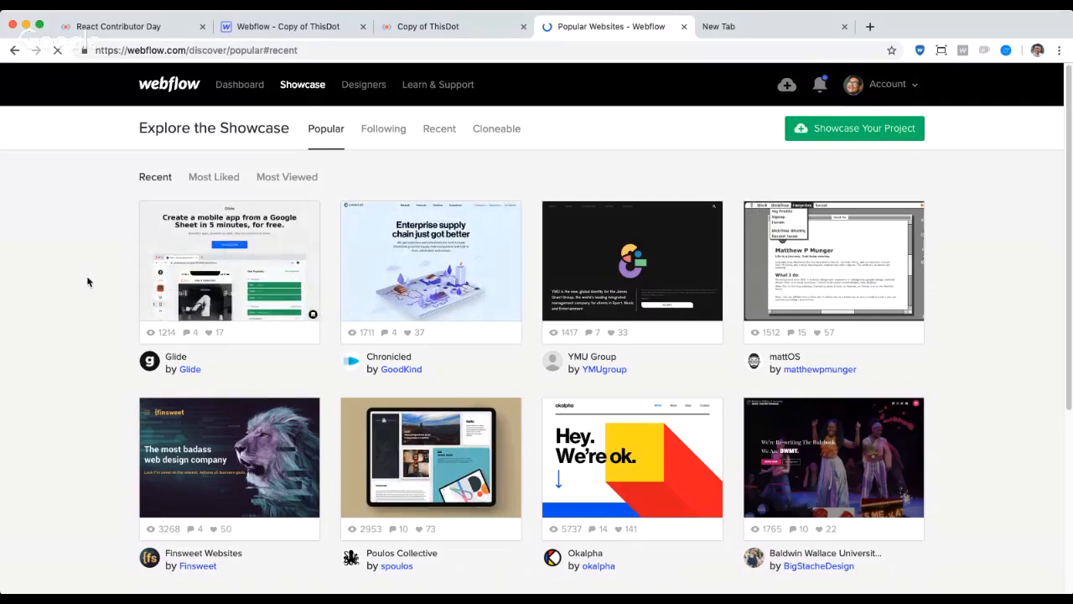
# Step: Browse the popular Showcase projects, view the Okalpha project and open its live website
pyautogui.scroll(-2, 87, 281)
pyautogui.scroll(-5, 87, 281)
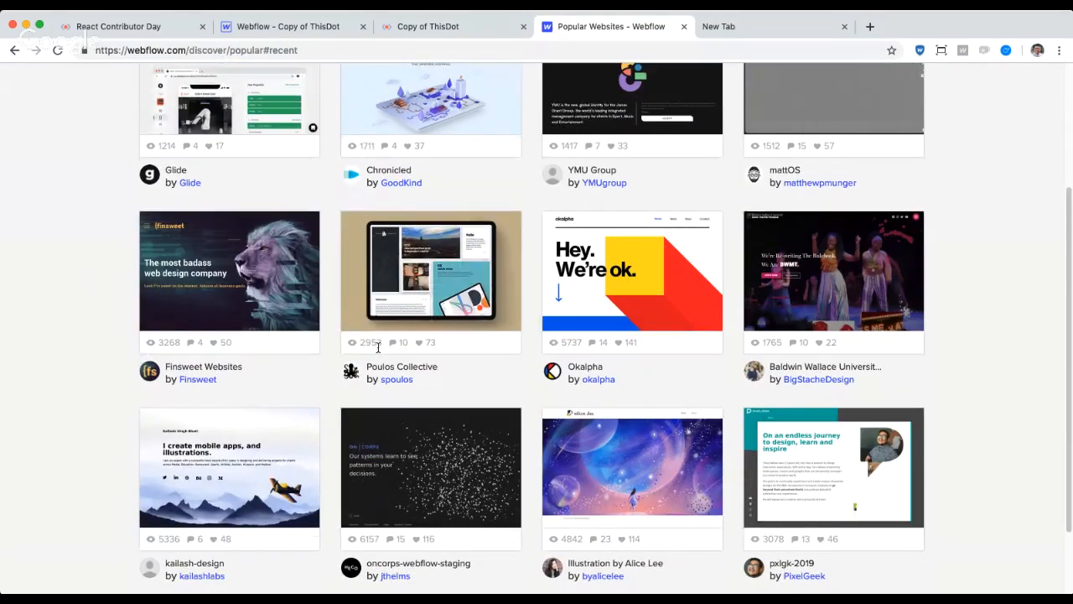
pyautogui.click(622, 273)
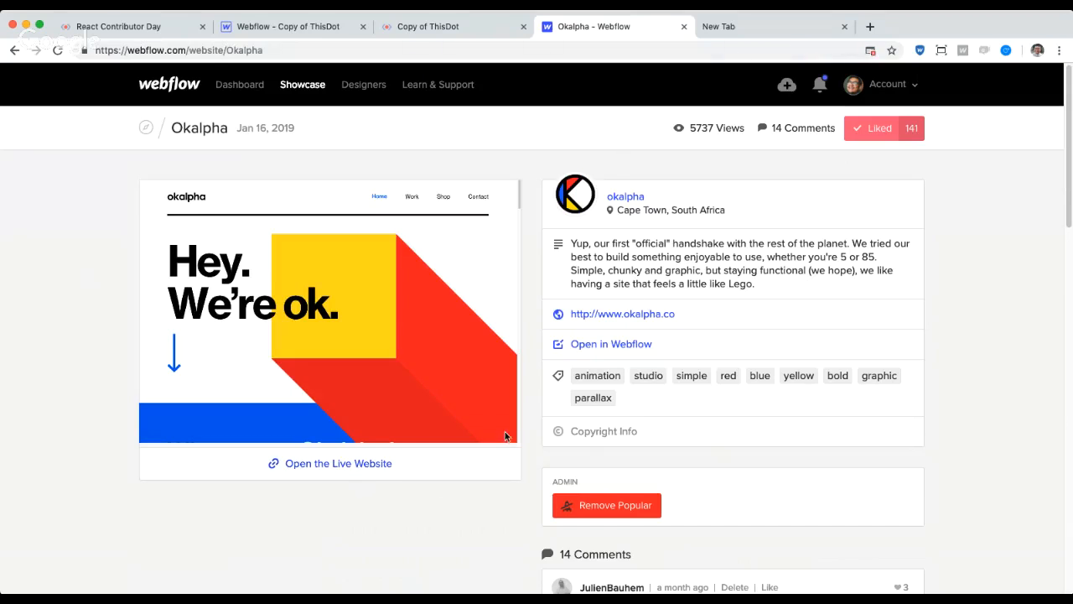
pyautogui.click(638, 313)
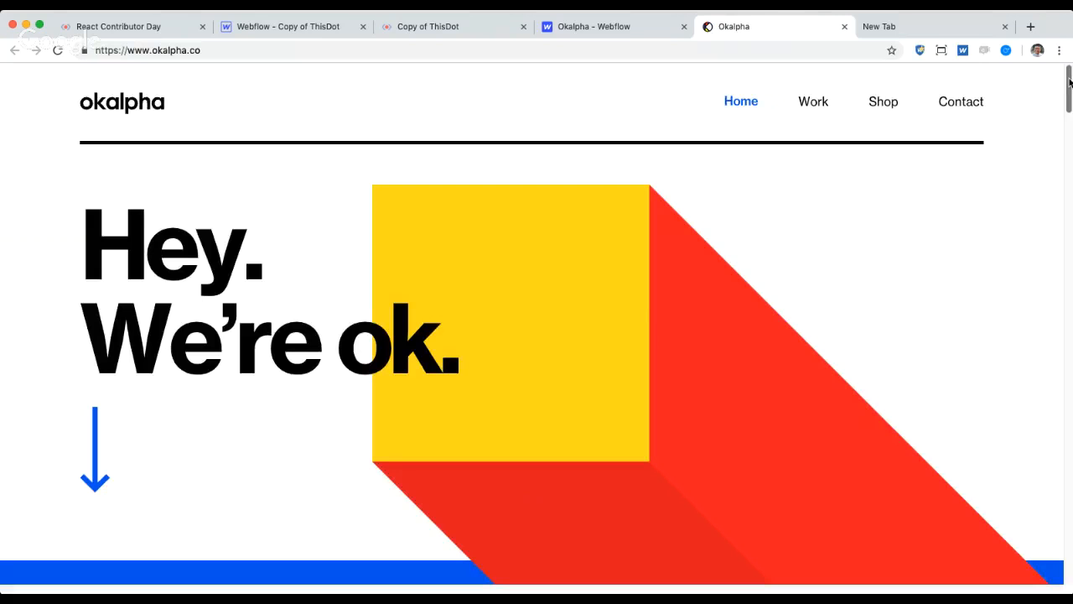
# Step: Explore the Okalpha home page, expanding and collapsing the MakeReign project and opening the IndieFin one, down to the Services section
pyautogui.moveTo(1069, 80); pyautogui.dragTo(1070, 201)
pyautogui.click(973, 176)
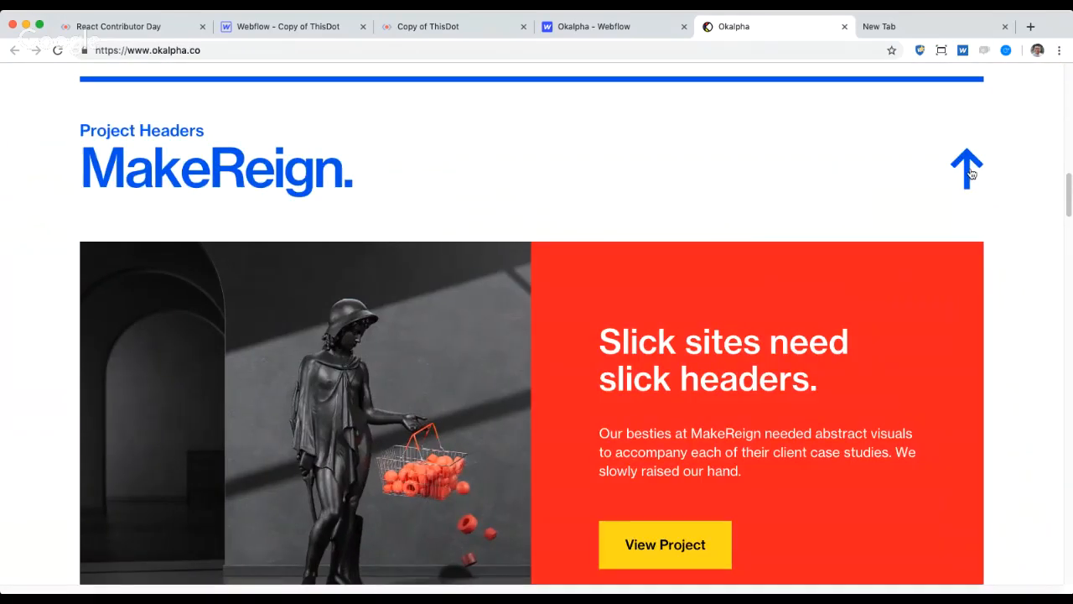
pyautogui.click(968, 172)
pyautogui.moveTo(1070, 198); pyautogui.dragTo(1069, 232)
pyautogui.click(966, 186)
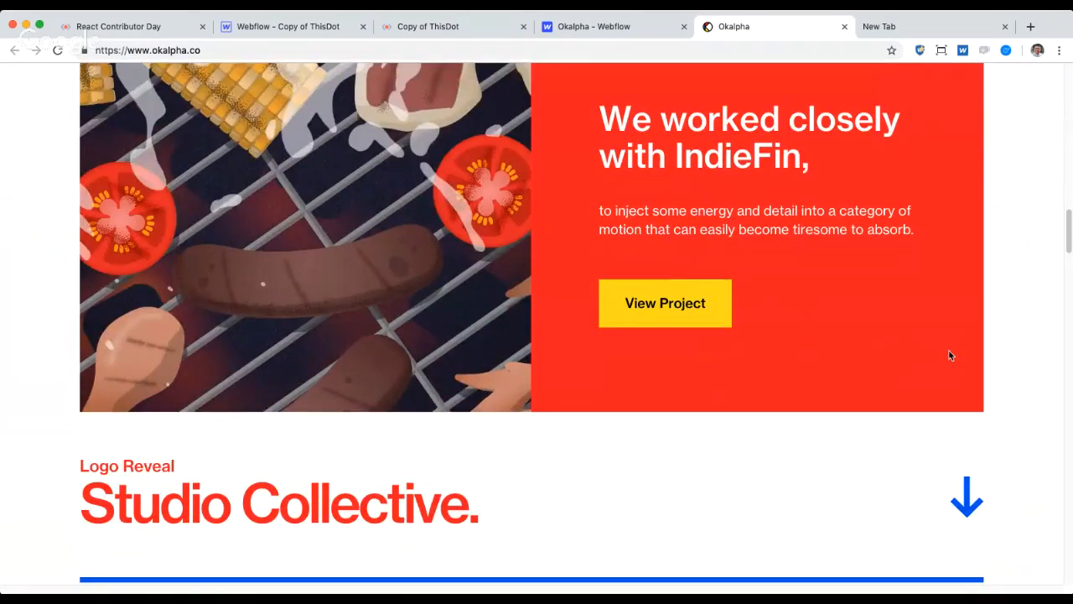
pyautogui.scroll(-10, 950, 352)
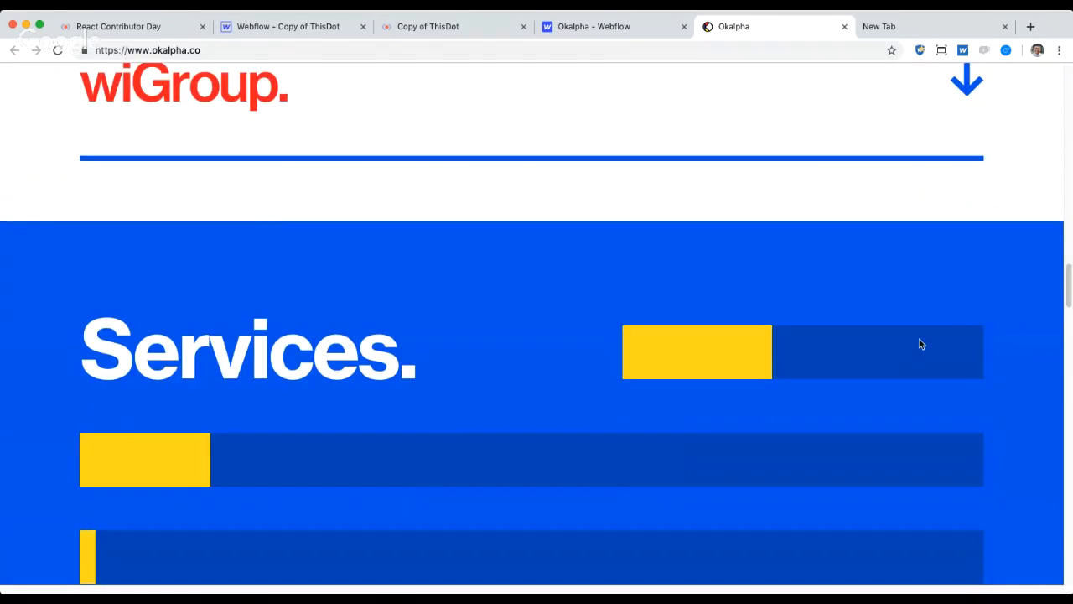
# Step: Look through the rest of the Okalpha home page, from Services through the team portraits and Say Hello section, ending back at the Hey intro
pyautogui.moveTo(1067, 283); pyautogui.dragTo(1069, 351)
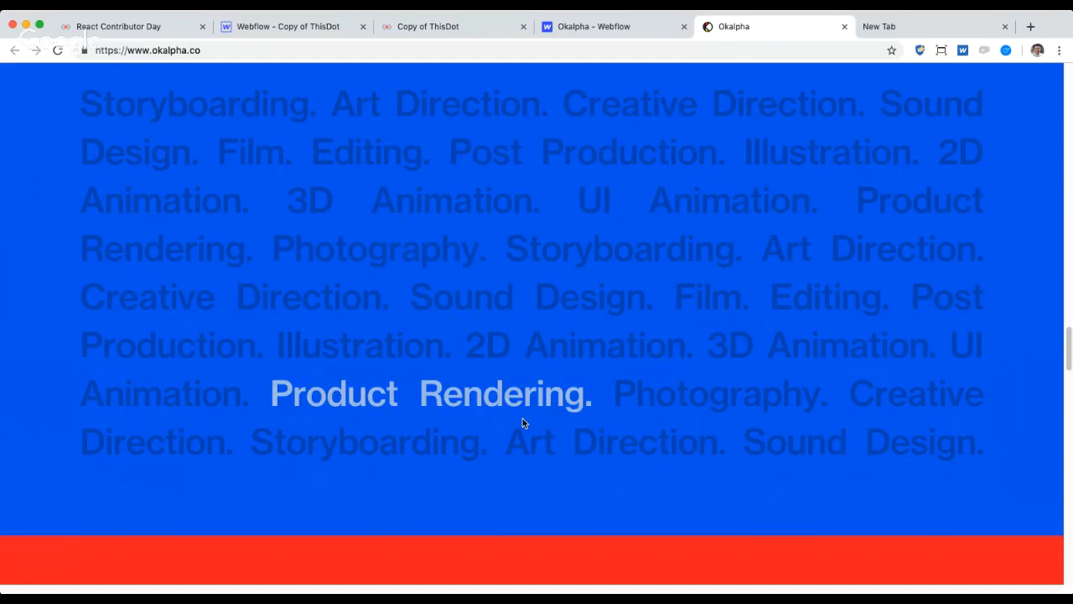
pyautogui.scroll(-3, 522, 424)
pyautogui.scroll(-10, 560, 423)
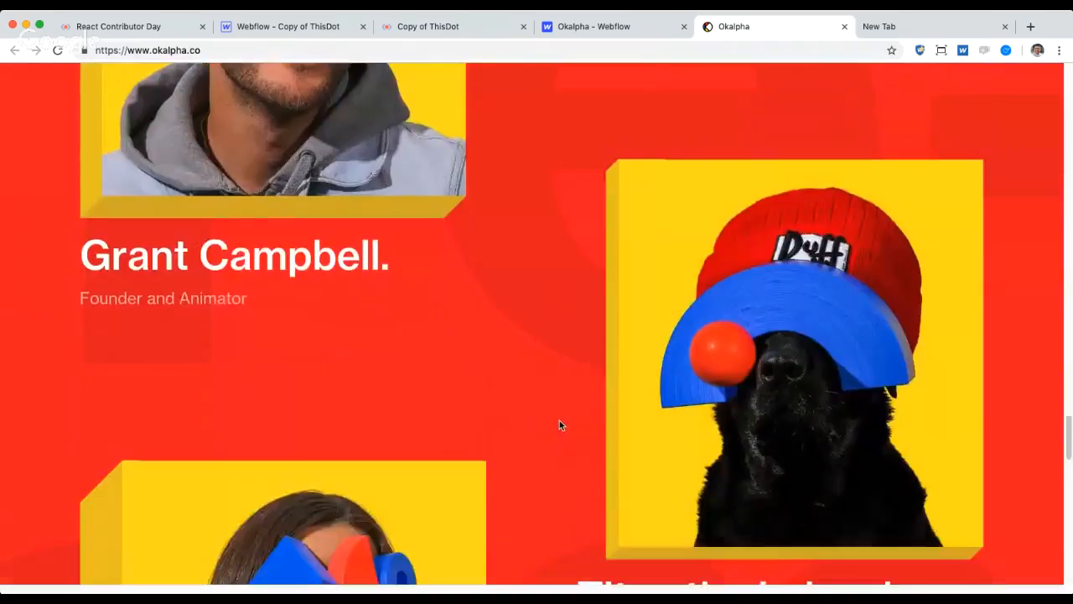
pyautogui.scroll(-5, 580, 449)
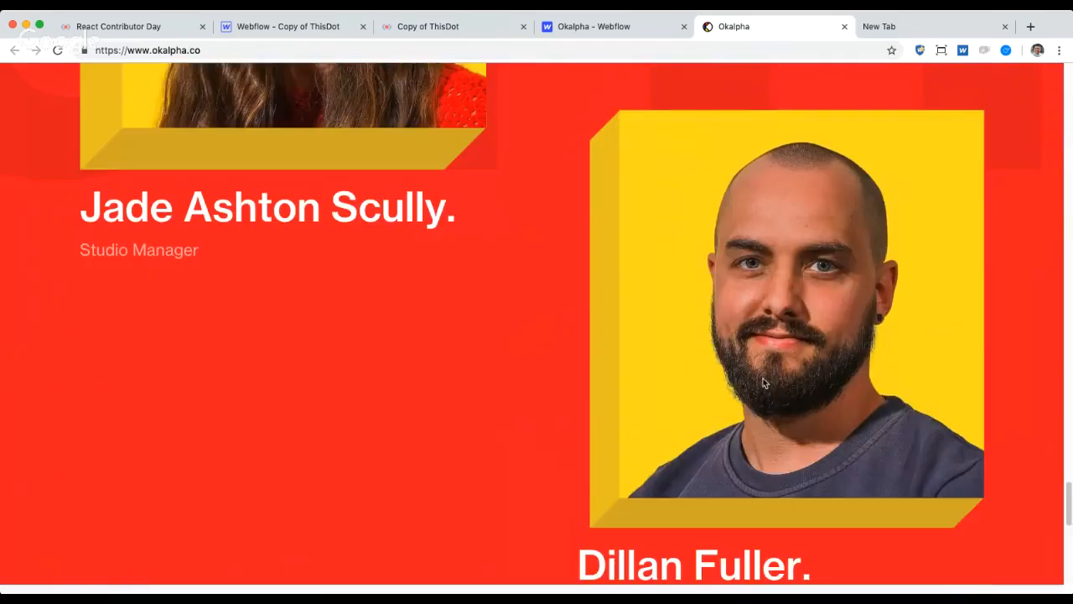
pyautogui.scroll(-7, 487, 444)
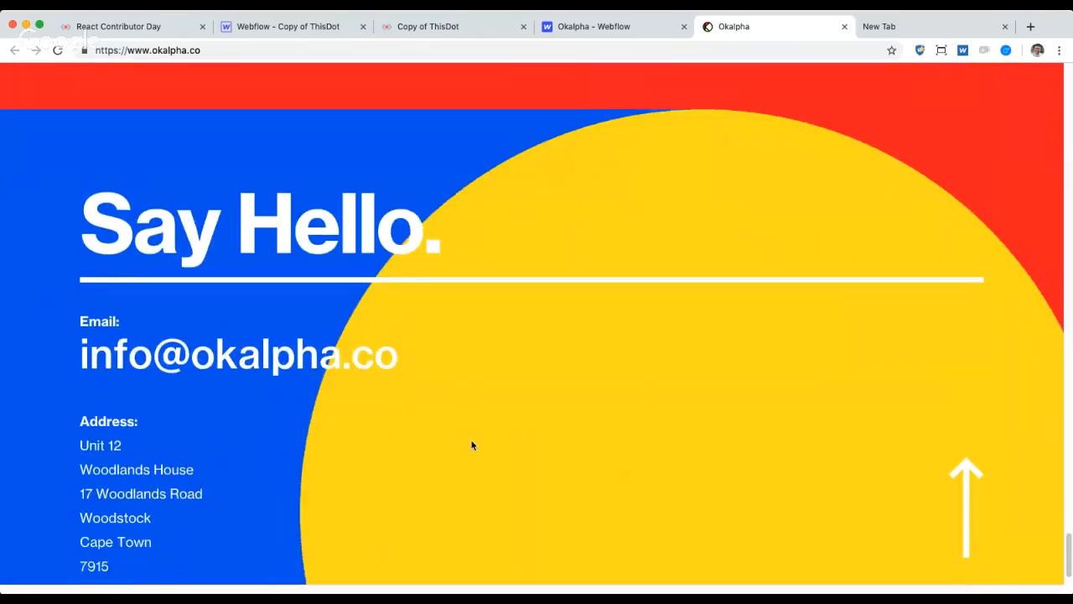
pyautogui.scroll(6, 472, 445)
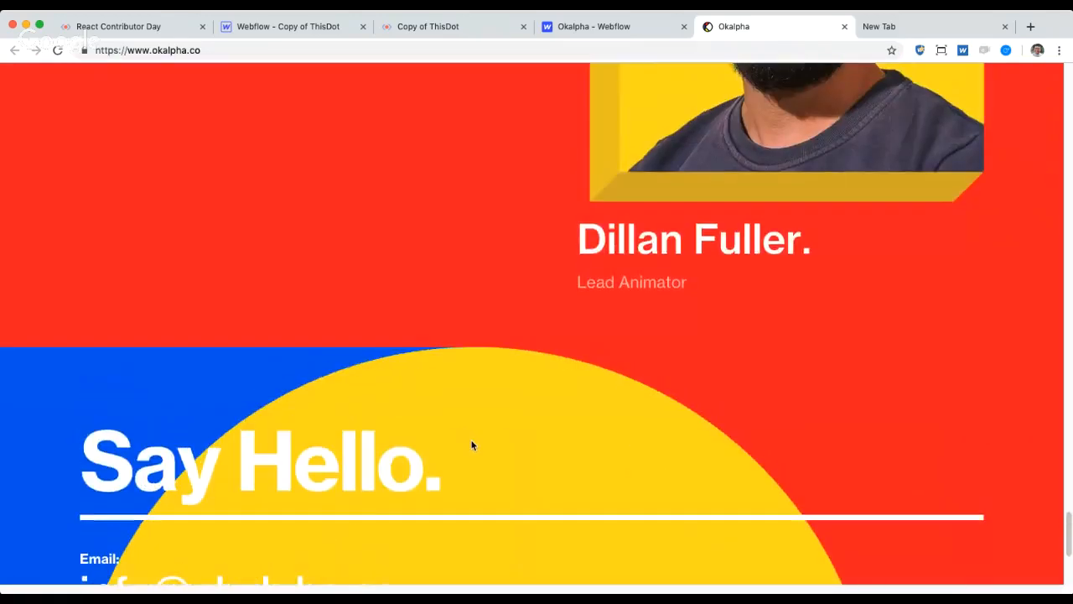
pyautogui.scroll(4, 471, 445)
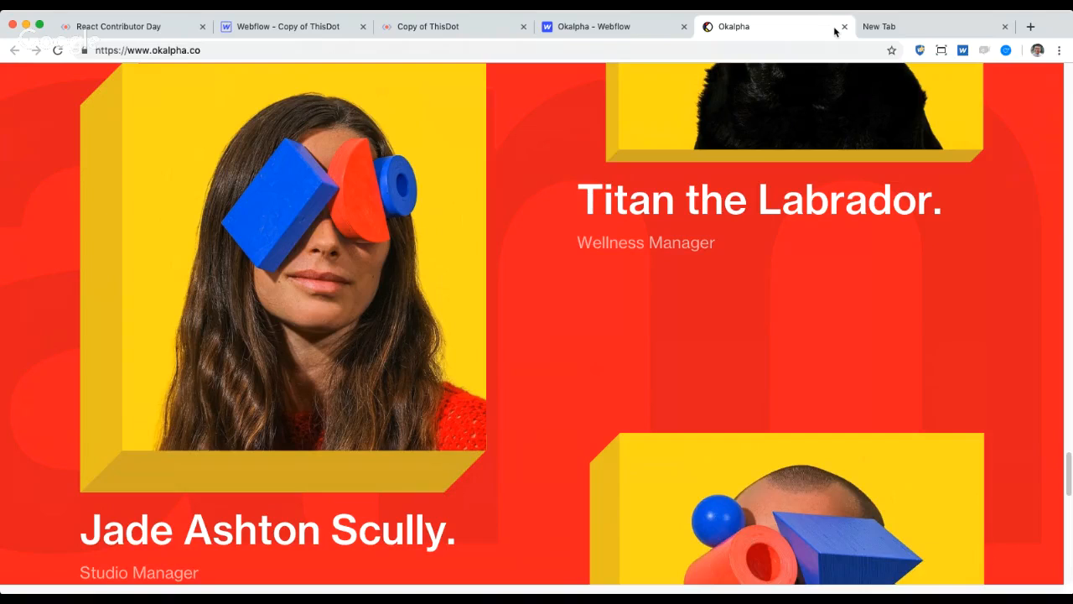
pyautogui.scroll(8, 769, 335)
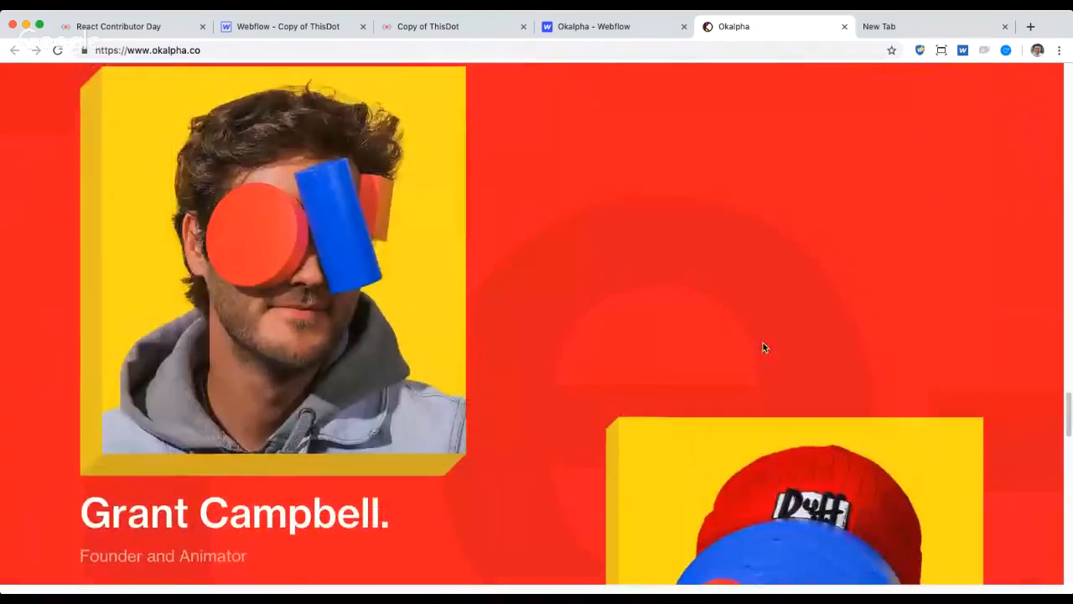
pyautogui.scroll(20, 763, 344)
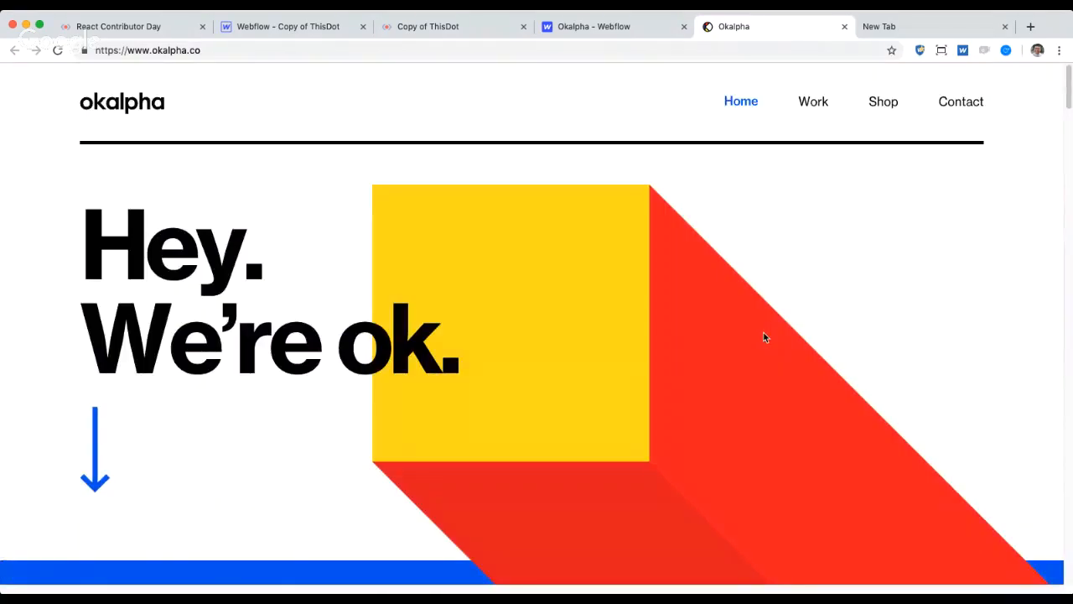
# Step: Load the Webflow University site at university.webflow.com in place of the Okalpha Showcase page
pyautogui.click(297, 29)
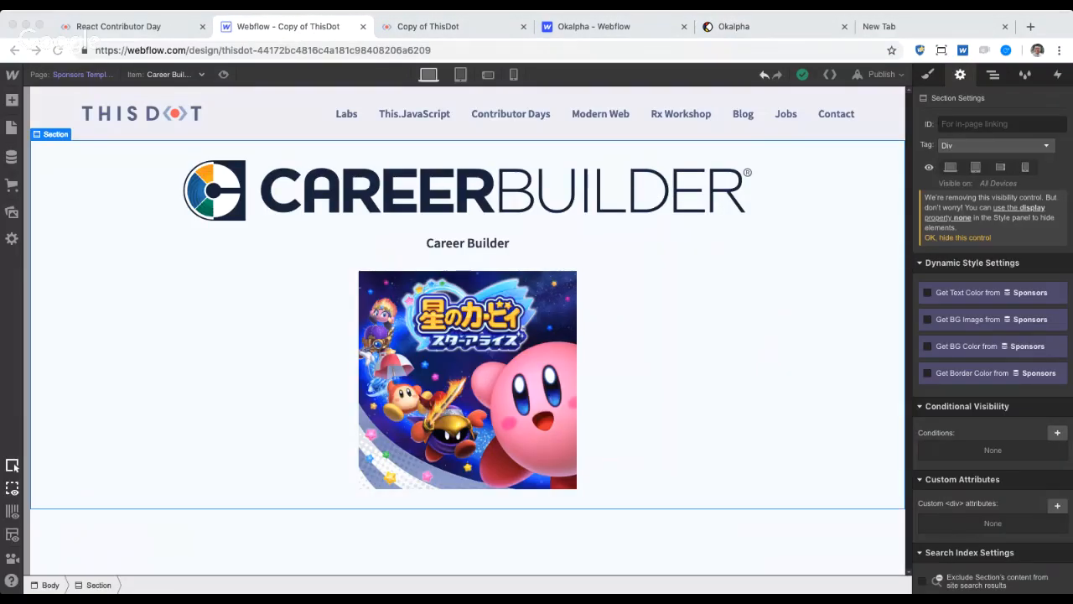
pyautogui.click(581, 27)
pyautogui.click(407, 51)
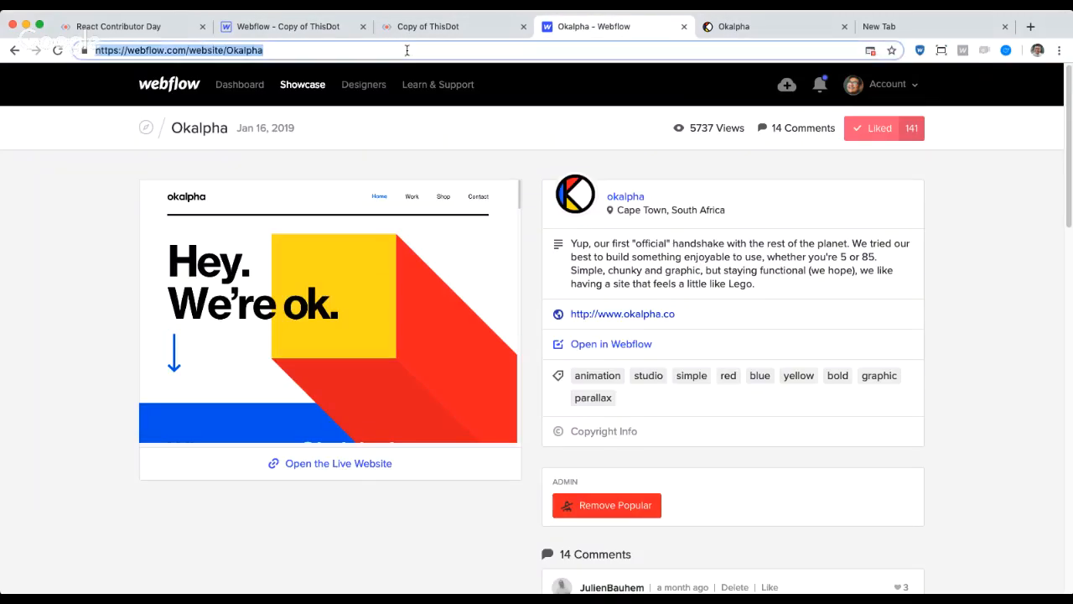
pyautogui.write('univr')
pyautogui.press('BackSpace')
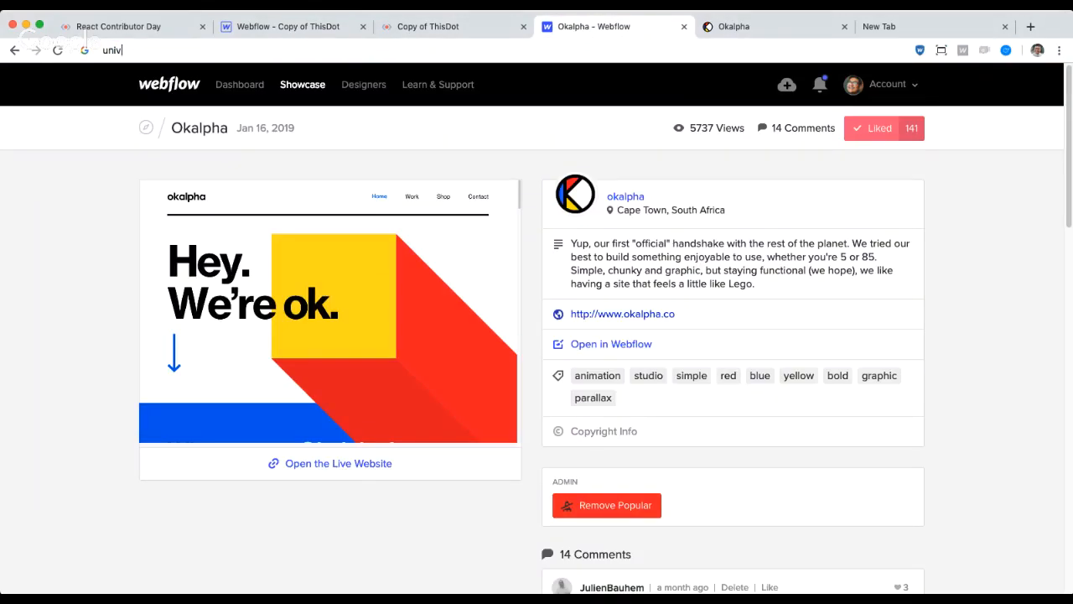
pyautogui.write('er')
pyautogui.press('Return')
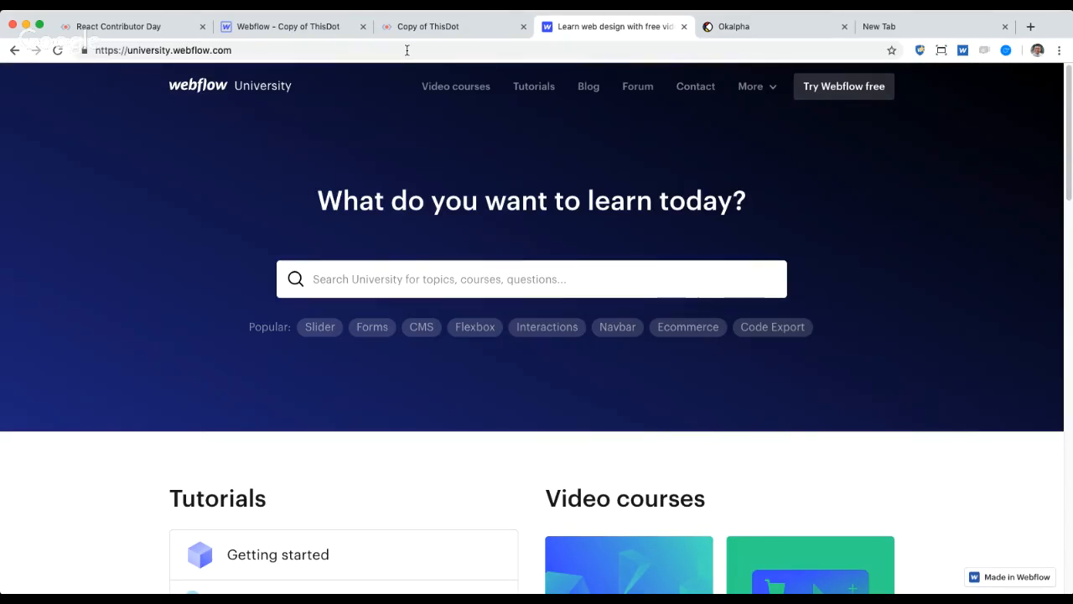
# Step: Look over the Webflow University home page, including its search area, Tutorials categories and Video courses
pyautogui.scroll(-1, 924, 345)
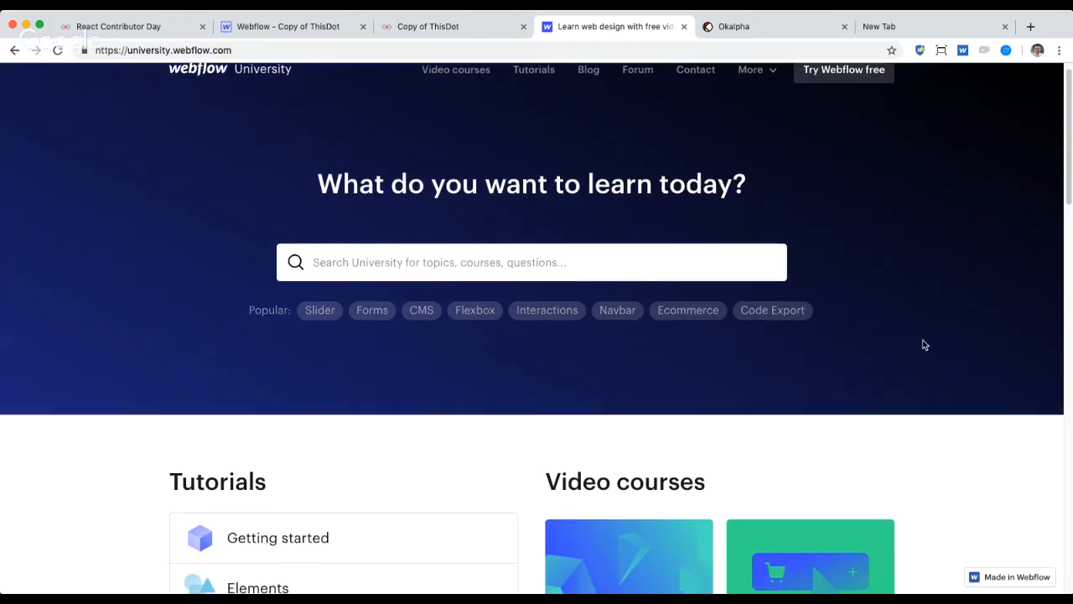
pyautogui.scroll(-3, 923, 344)
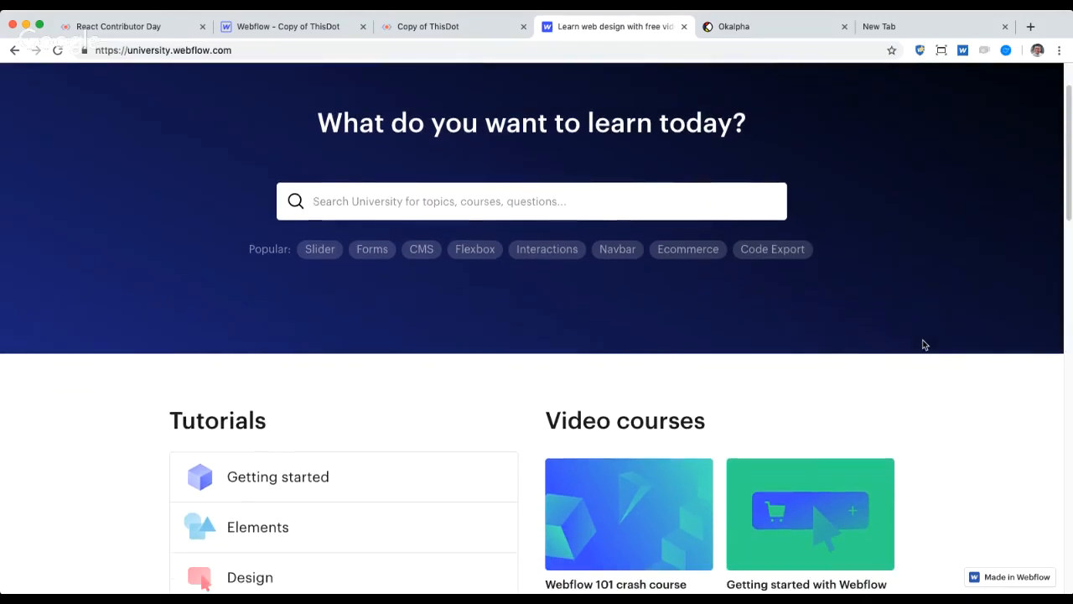
pyautogui.scroll(-2, 924, 345)
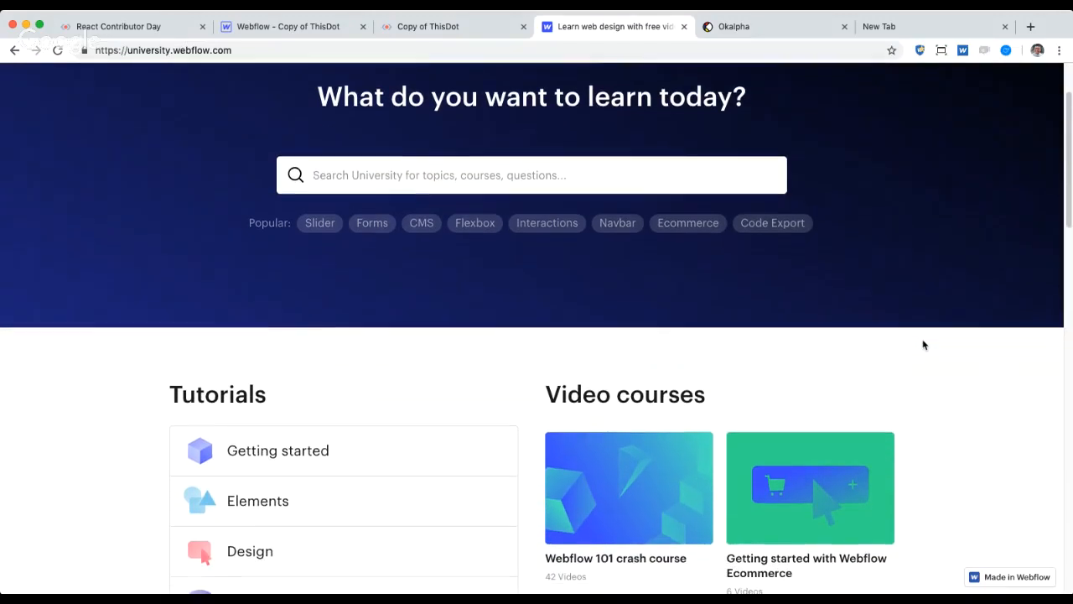
pyautogui.scroll(-1, 923, 345)
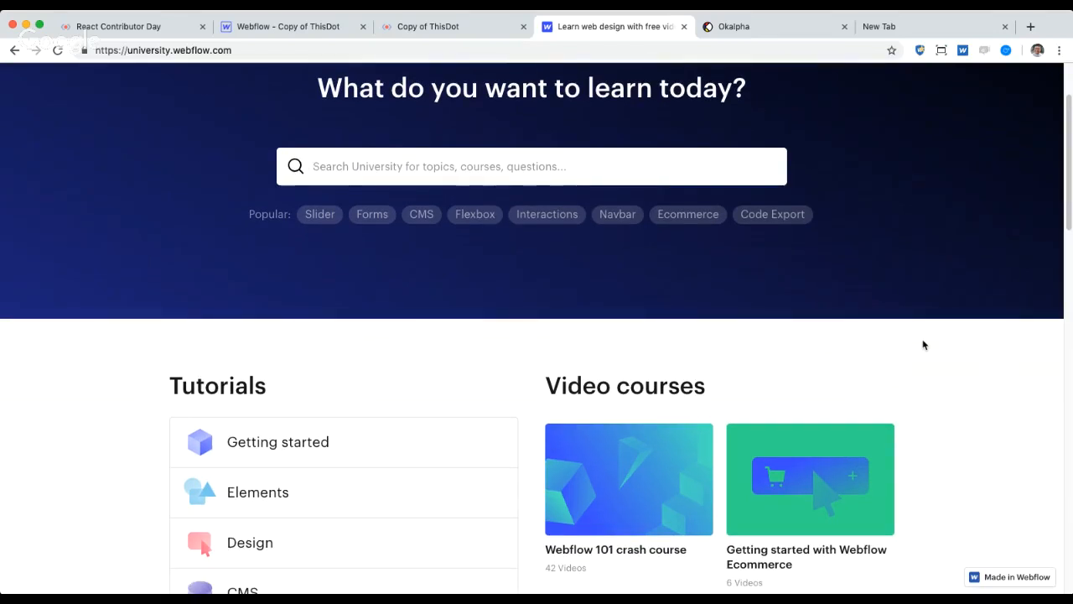
pyautogui.scroll(-1, 924, 345)
pyautogui.scroll(1, 924, 345)
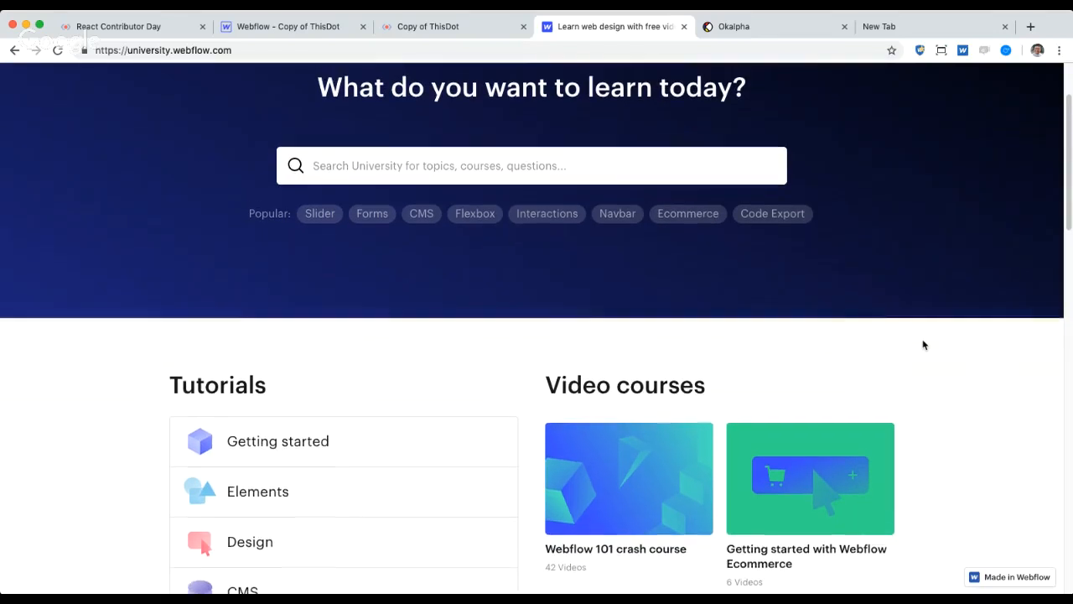
pyautogui.scroll(2, 924, 345)
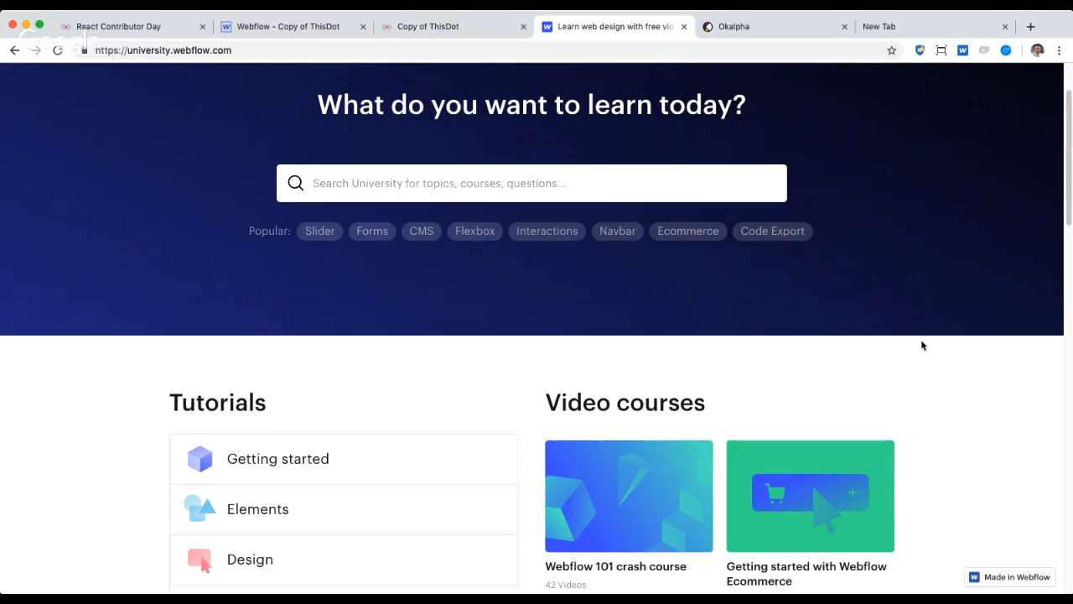
pyautogui.scroll(-3, 921, 344)
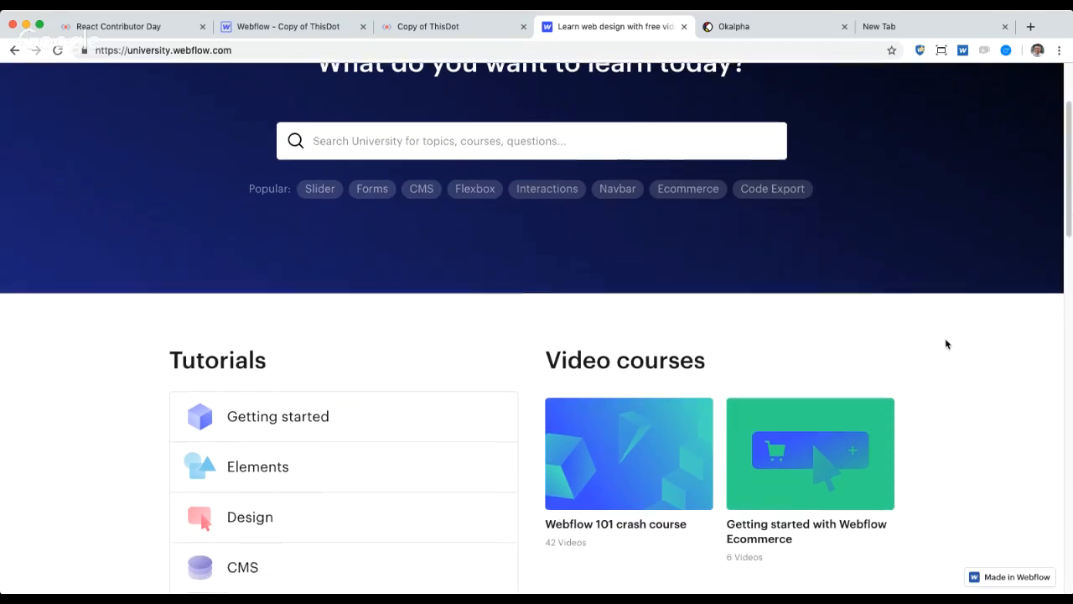
pyautogui.scroll(-1, 946, 344)
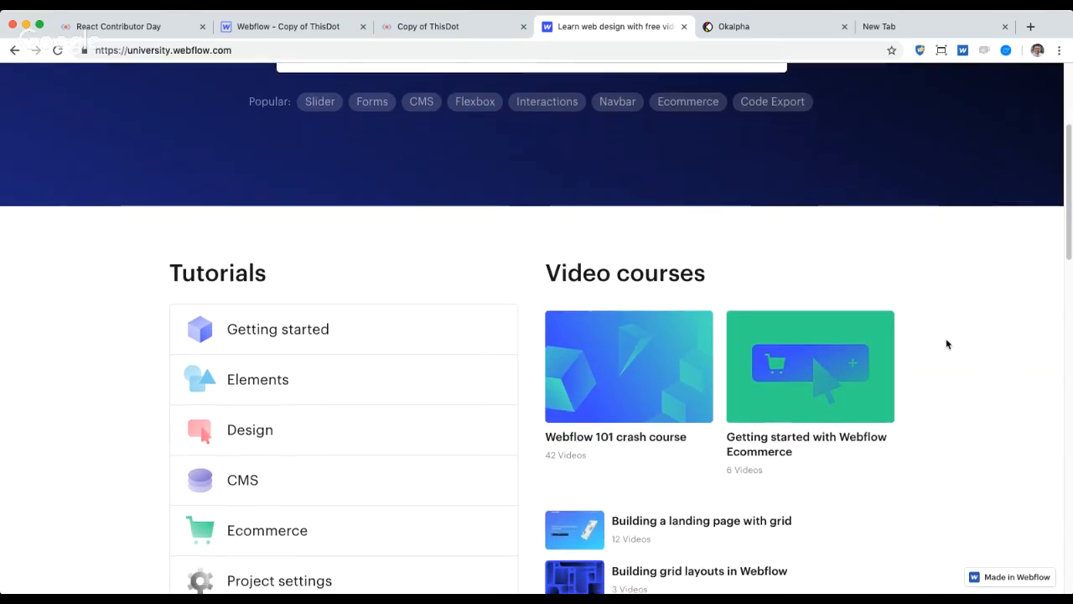
pyautogui.scroll(-1, 946, 344)
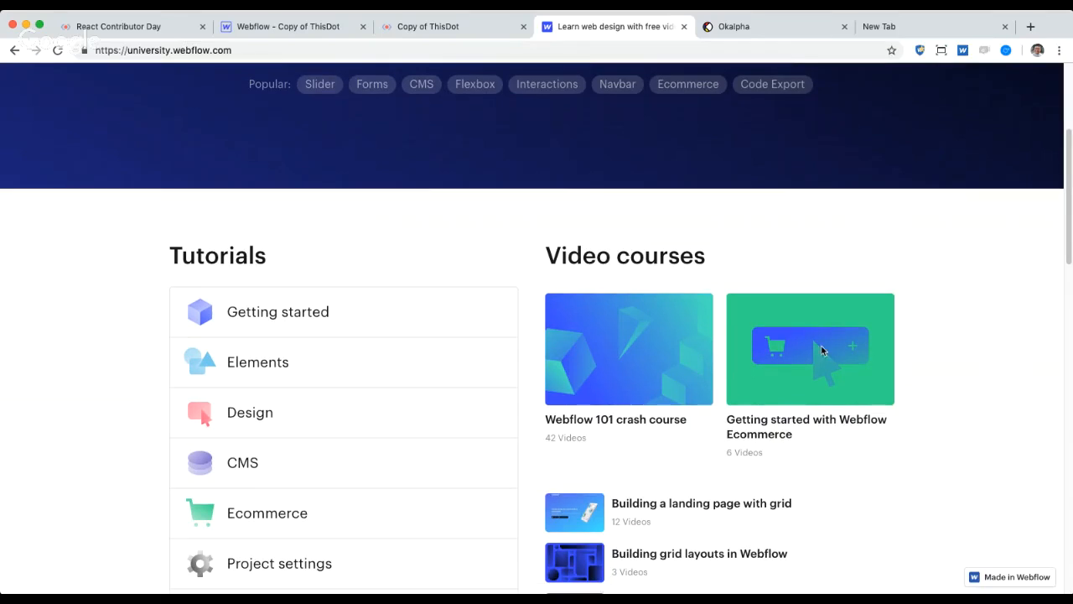
# Step: Open the Webflow 101 crash course and review its description, requirements and course outline
pyautogui.click(624, 349)
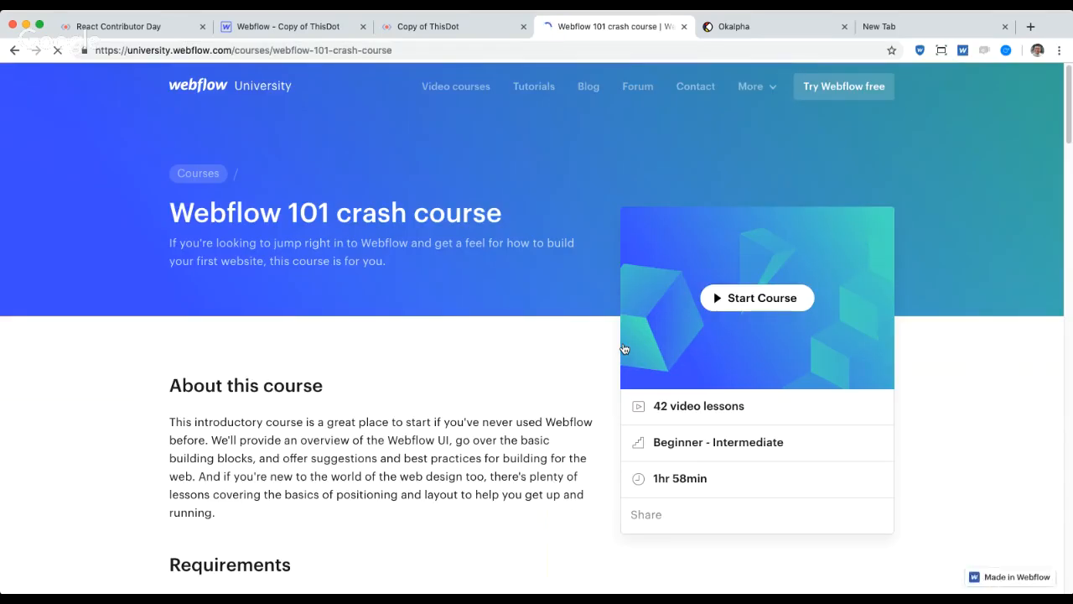
pyautogui.scroll(-2, 625, 349)
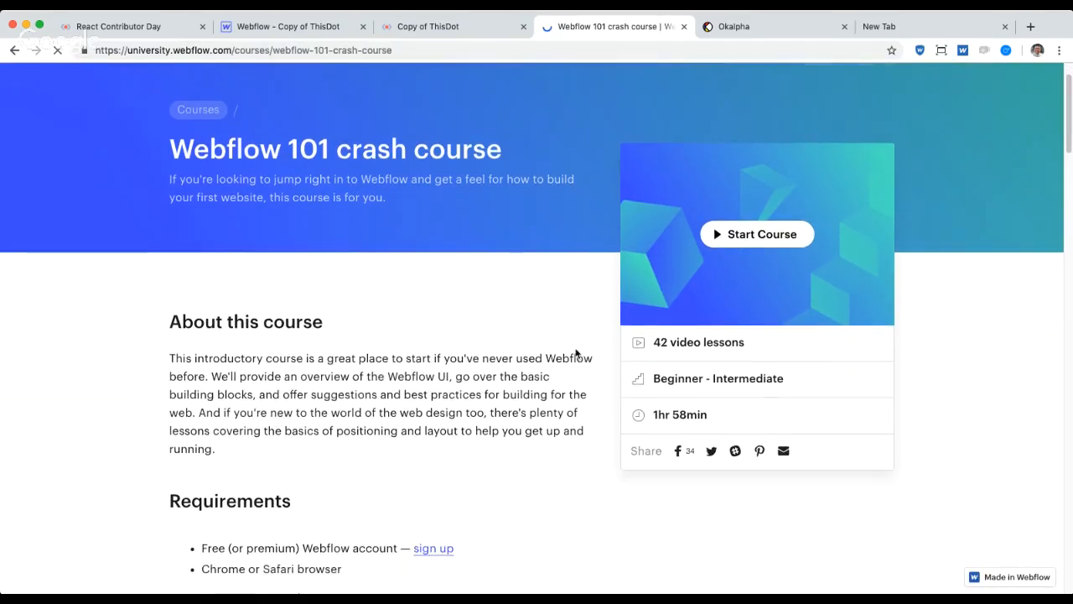
pyautogui.scroll(-4, 575, 352)
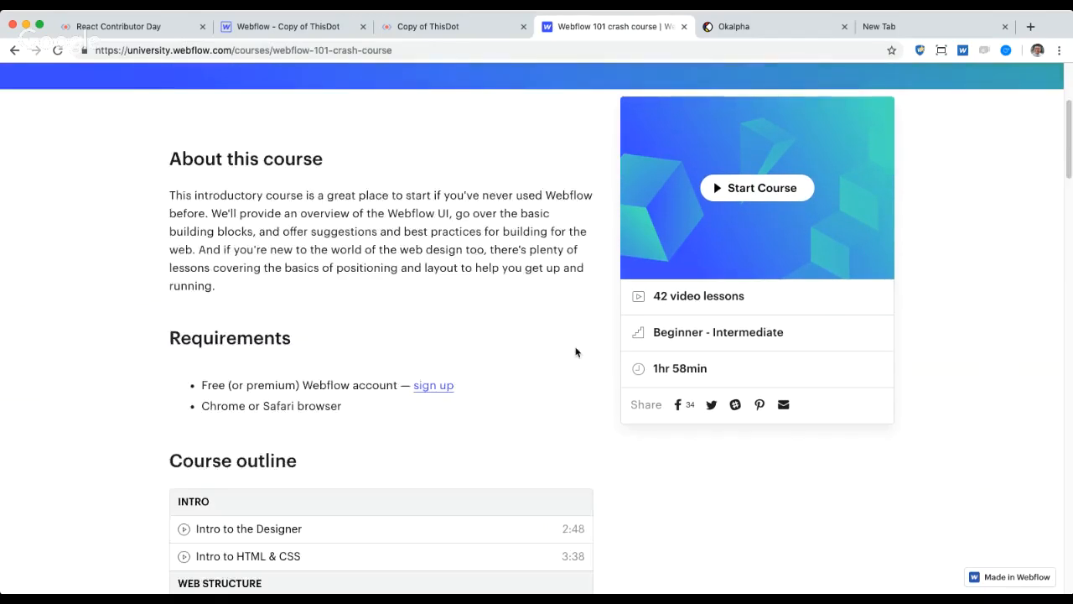
pyautogui.scroll(-1, 576, 352)
pyautogui.scroll(-1, 576, 353)
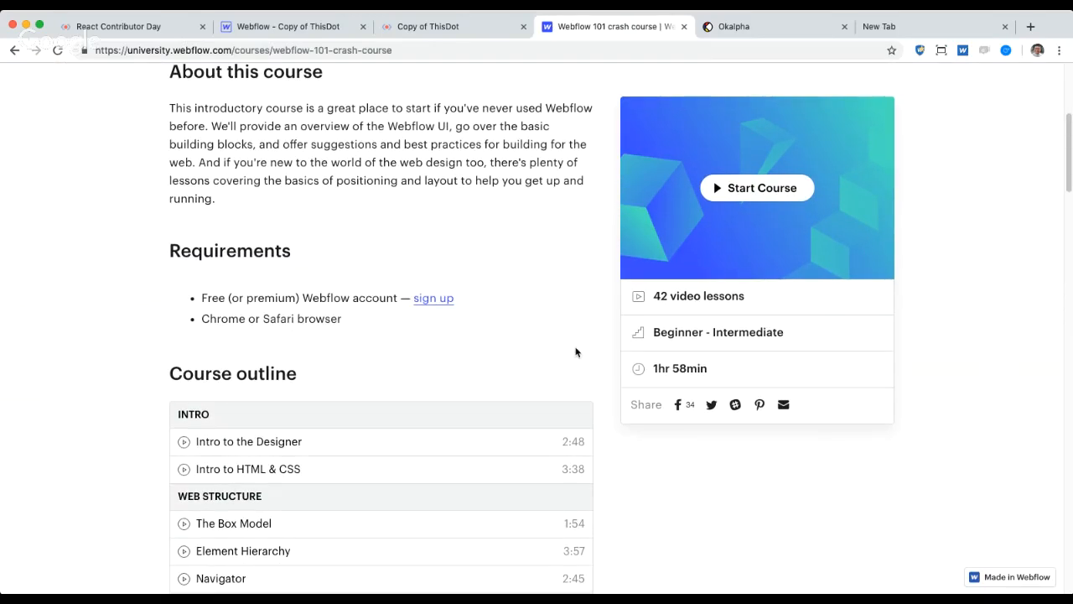
pyautogui.scroll(-1, 575, 352)
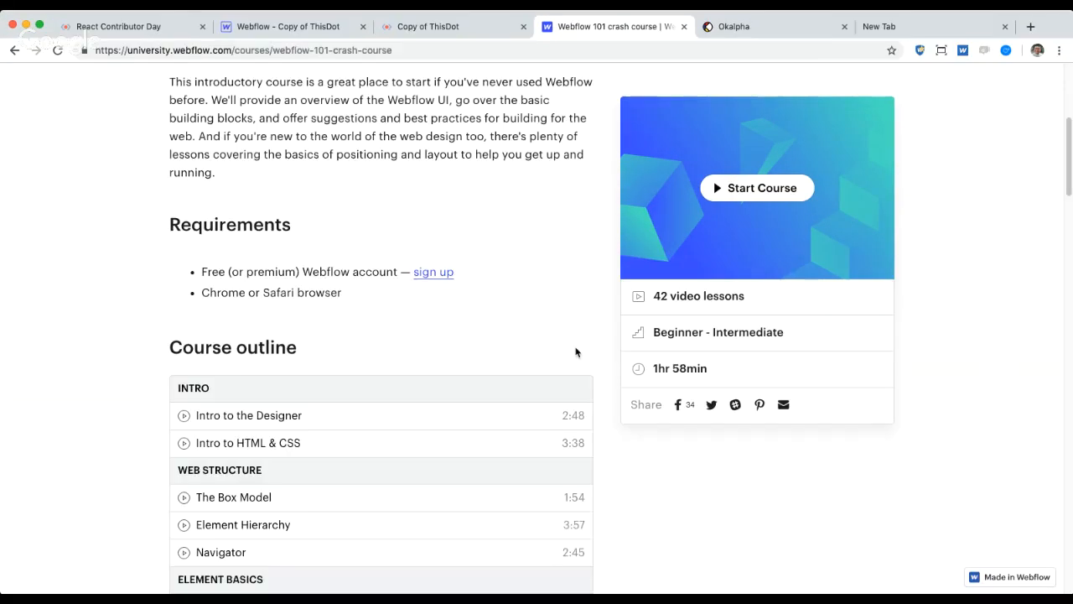
pyautogui.scroll(-1, 576, 352)
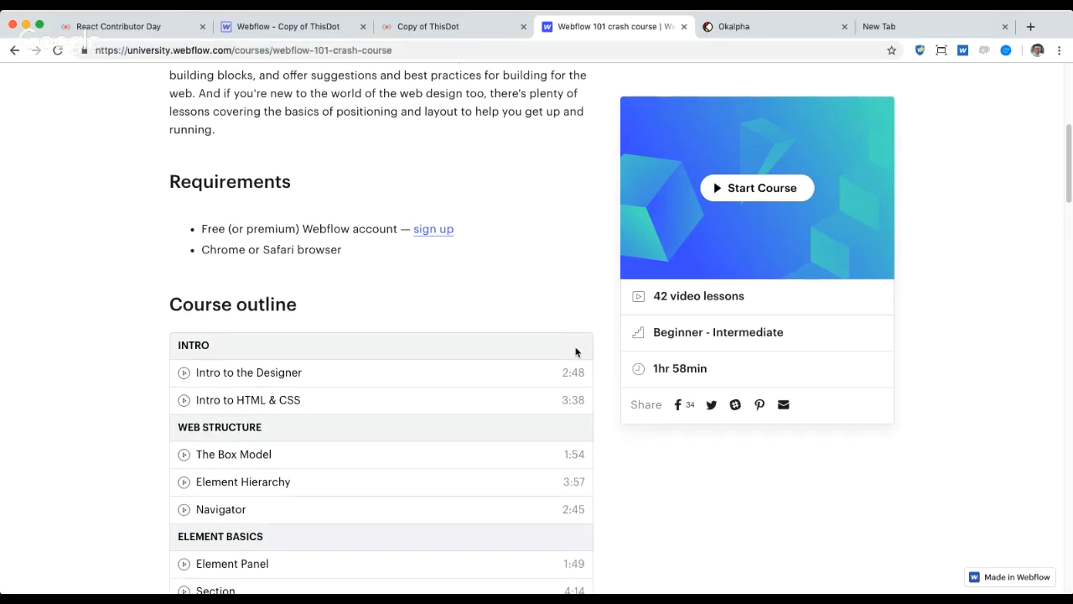
pyautogui.scroll(4, 570, 292)
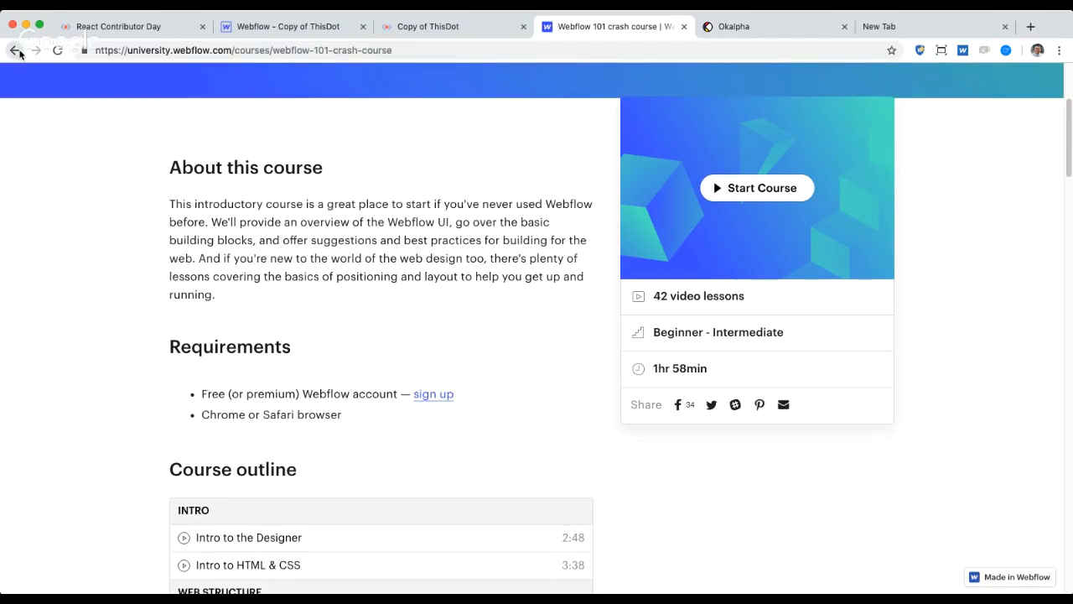
# Step: View the Webflow forum from the University home page and return to the ThisDot copy in the Designer
pyautogui.click(16, 50)
pyautogui.scroll(-1, 307, 362)
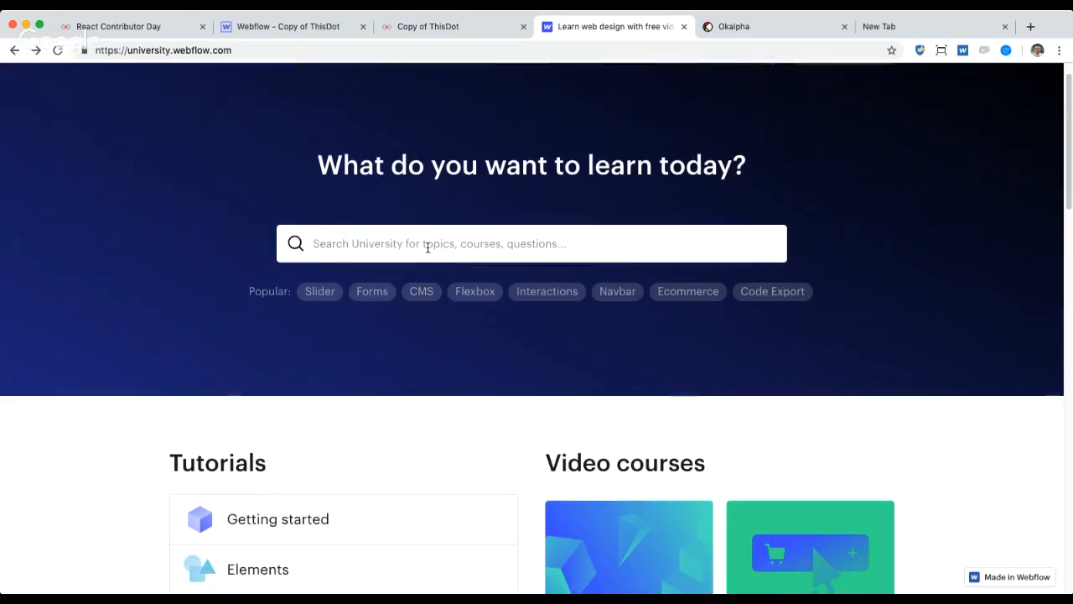
pyautogui.scroll(1, 500, 198)
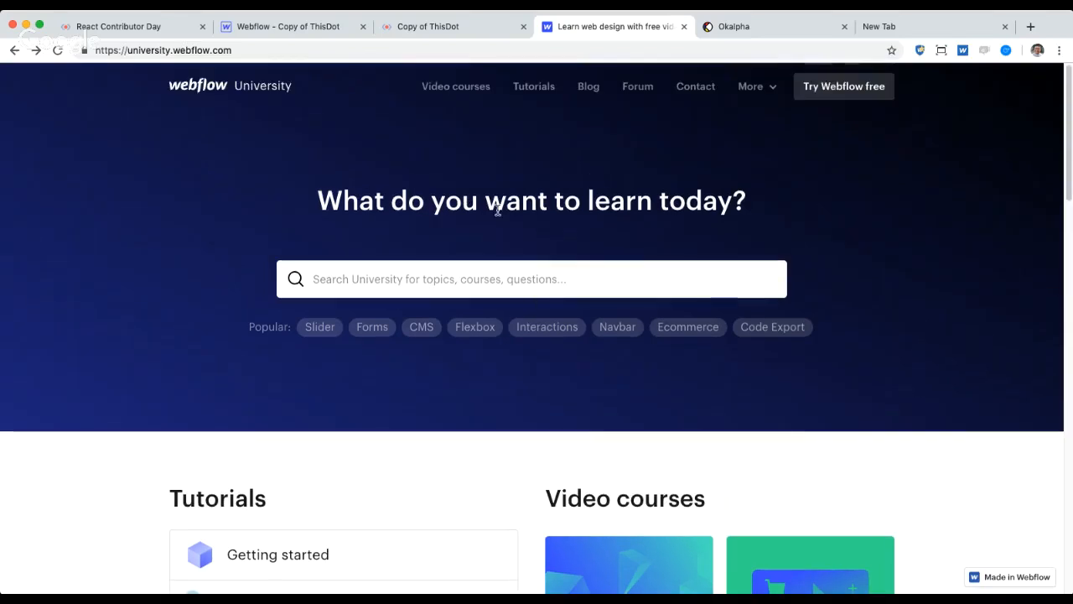
pyautogui.click(641, 94)
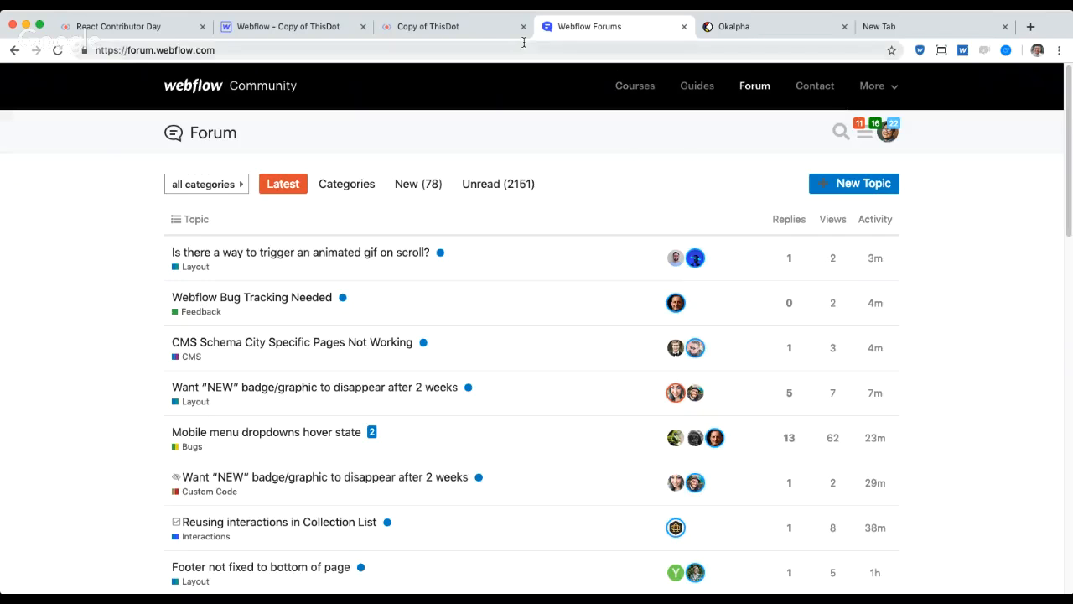
pyautogui.click(314, 31)
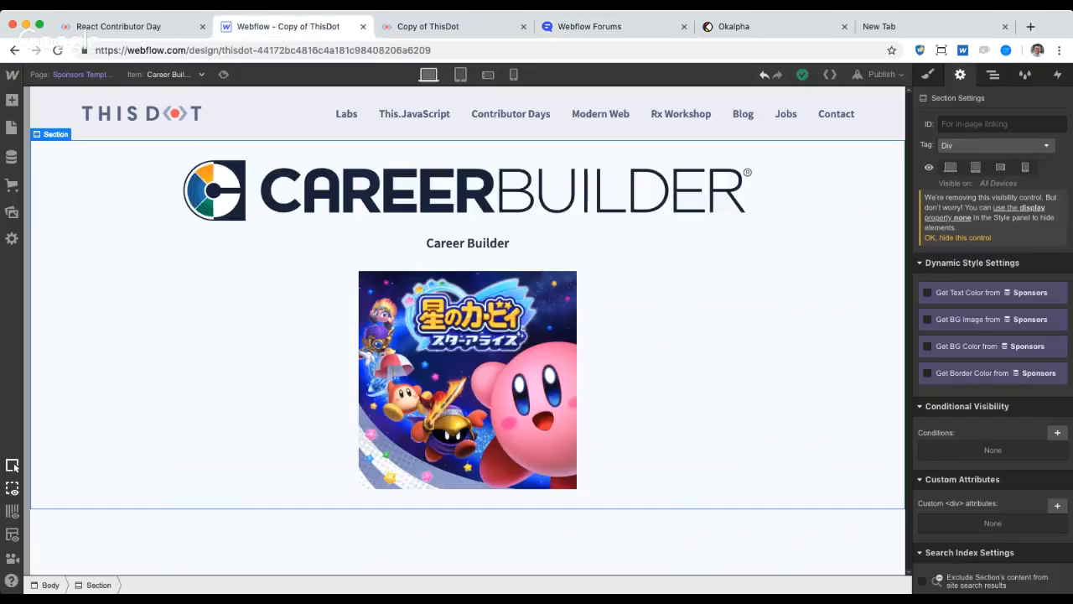